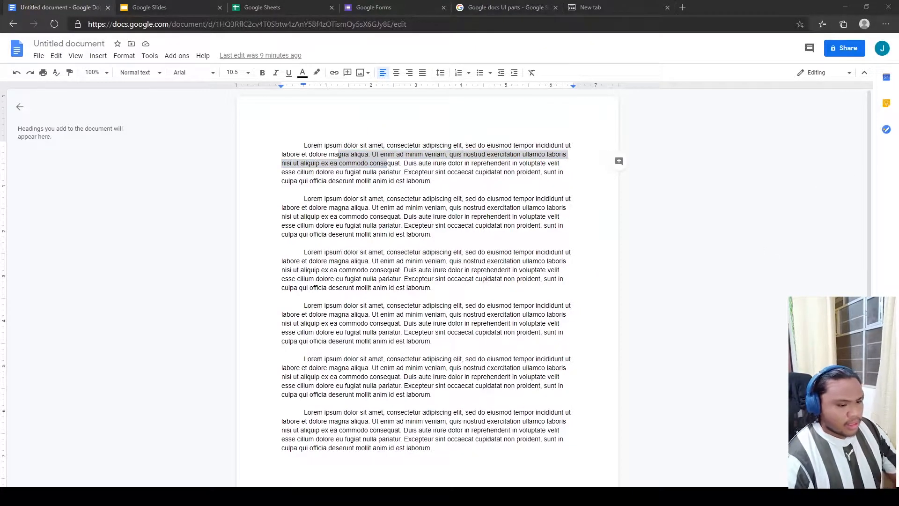
- Close the Google docs UI parts search page and the empty new page in the browser
{"action": "left_click", "coordinate": [256, 496]}
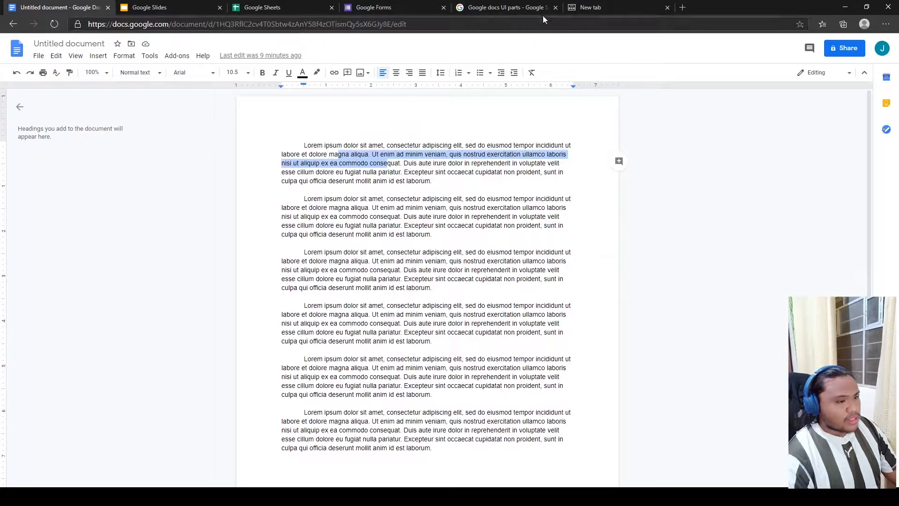
{"action": "left_click", "coordinate": [556, 10]}
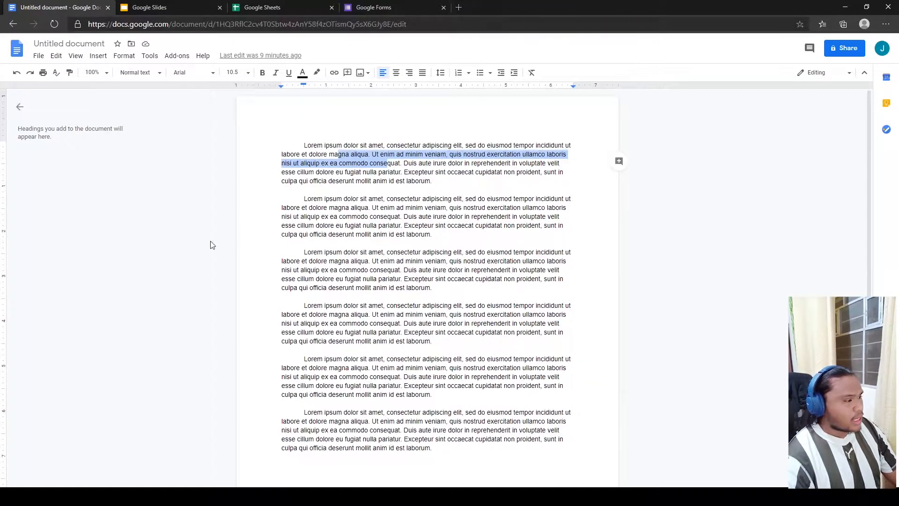
{"action": "left_click", "coordinate": [323, 141]}
{"action": "left_click_drag", "start_coordinate": [303, 146], "coordinate": [423, 184]}
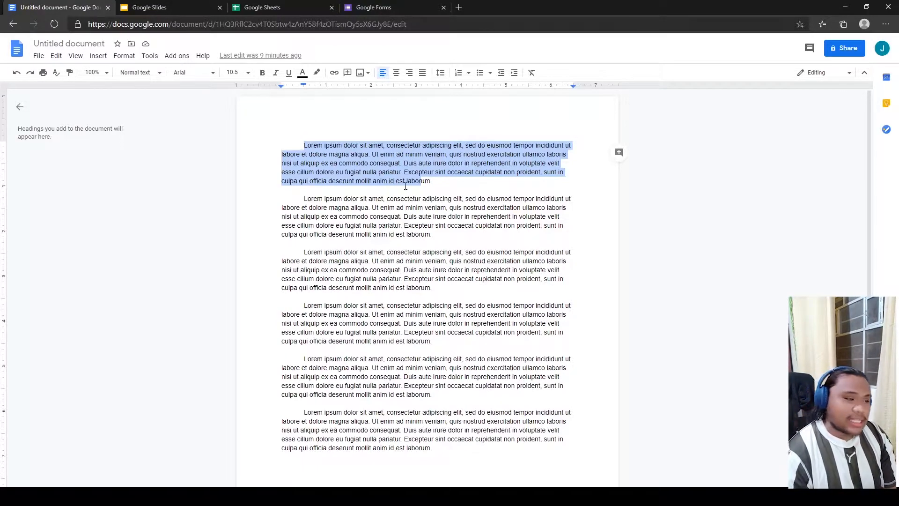
{"action": "left_click", "coordinate": [437, 178]}
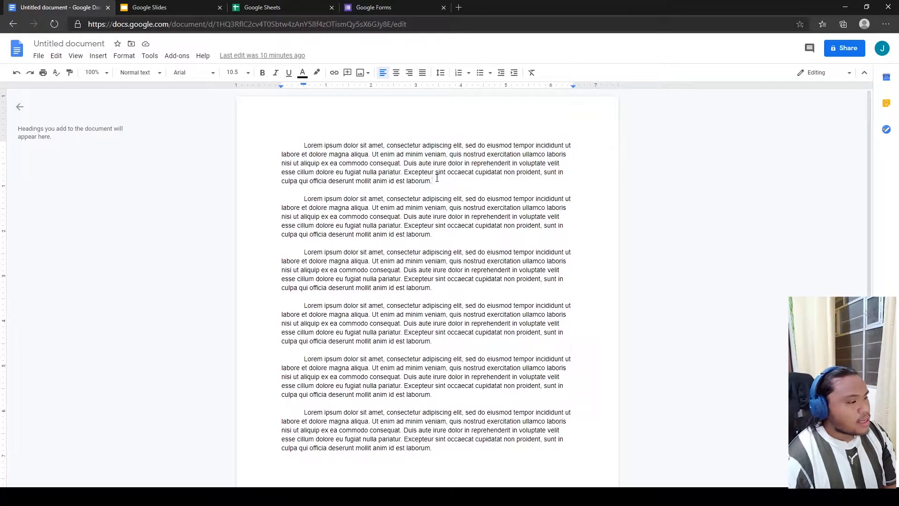
{"action": "left_click_drag", "start_coordinate": [437, 178], "coordinate": [230, 136]}
{"action": "left_click", "coordinate": [307, 153]}
{"action": "left_click_drag", "start_coordinate": [304, 146], "coordinate": [392, 182]}
{"action": "left_click", "coordinate": [395, 185]}
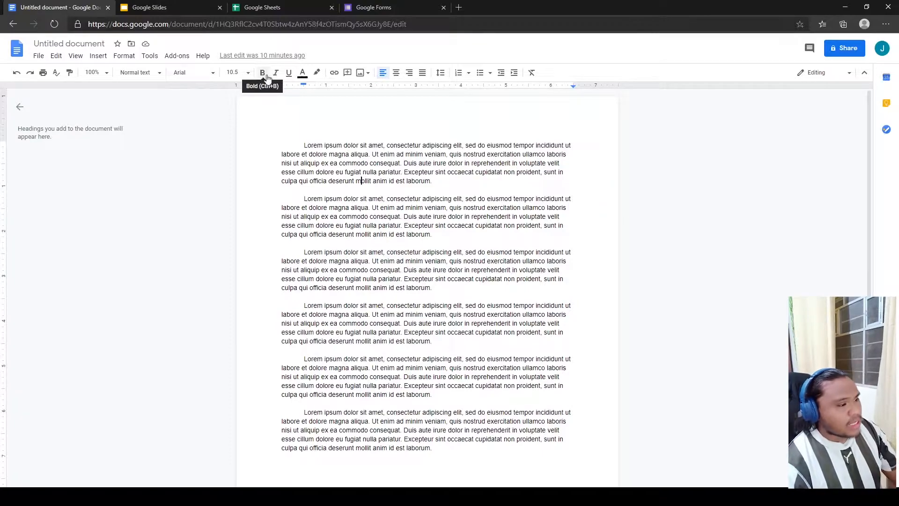
{"action": "left_click", "coordinate": [302, 74]}
{"action": "left_click", "coordinate": [302, 74]}
{"action": "left_click", "coordinate": [316, 73]}
{"action": "left_click", "coordinate": [315, 73]}
{"action": "left_click", "coordinate": [316, 73]}
{"action": "left_click", "coordinate": [315, 73]}
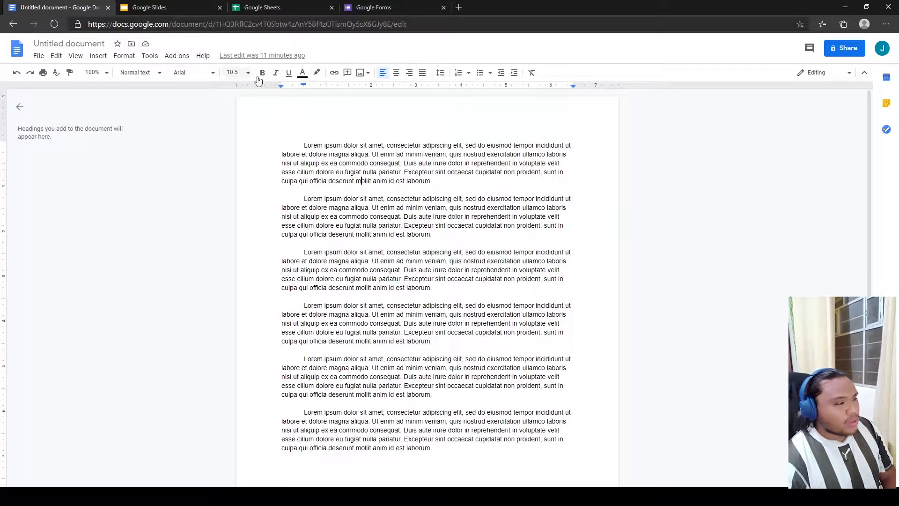
- Try centre and right alignment on the entire document text, returning it to left alignment
{"action": "left_click", "coordinate": [368, 145]}
{"action": "key", "text": "ctrl+a"}
{"action": "left_click", "coordinate": [396, 72]}
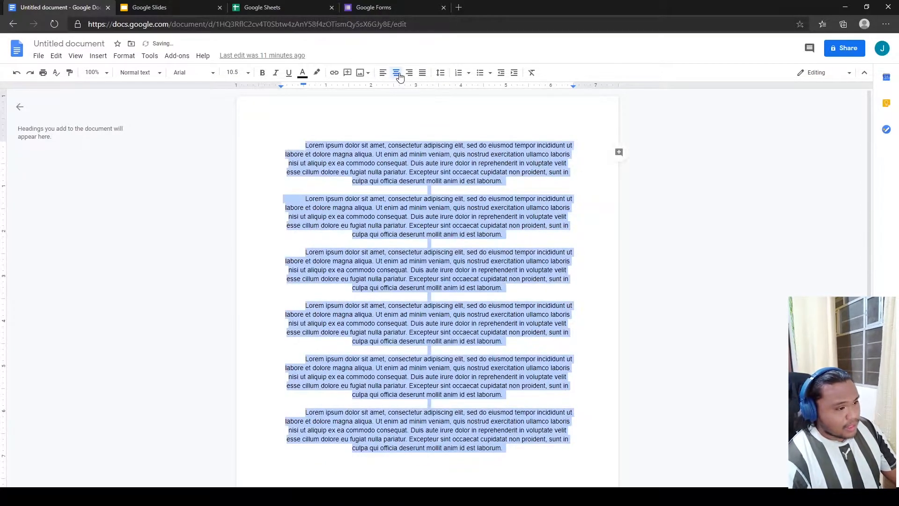
{"action": "left_click", "coordinate": [383, 74]}
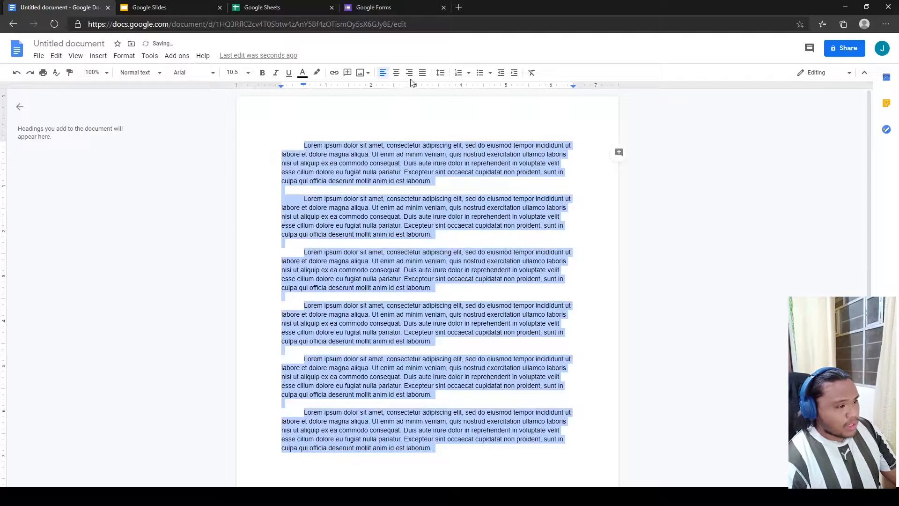
{"action": "left_click", "coordinate": [409, 73]}
{"action": "left_click", "coordinate": [383, 74]}
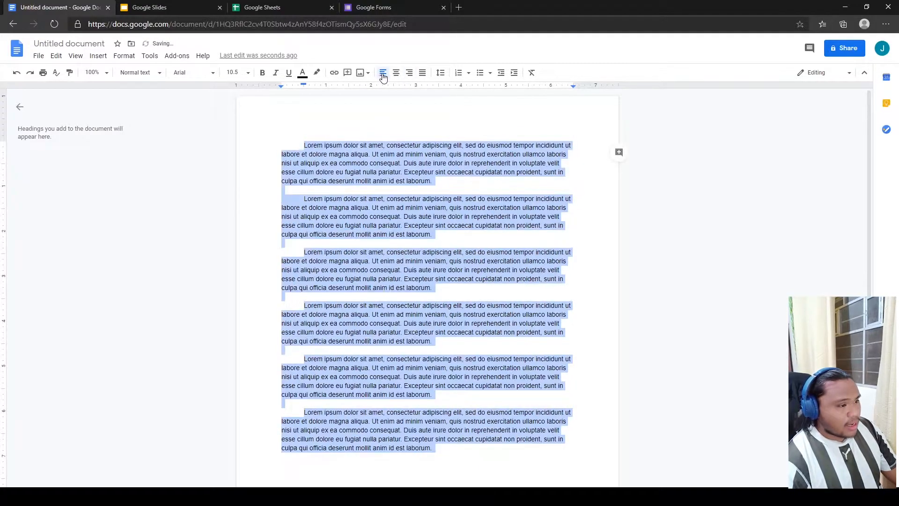
{"action": "left_click", "coordinate": [415, 74]}
{"action": "left_click", "coordinate": [383, 73]}
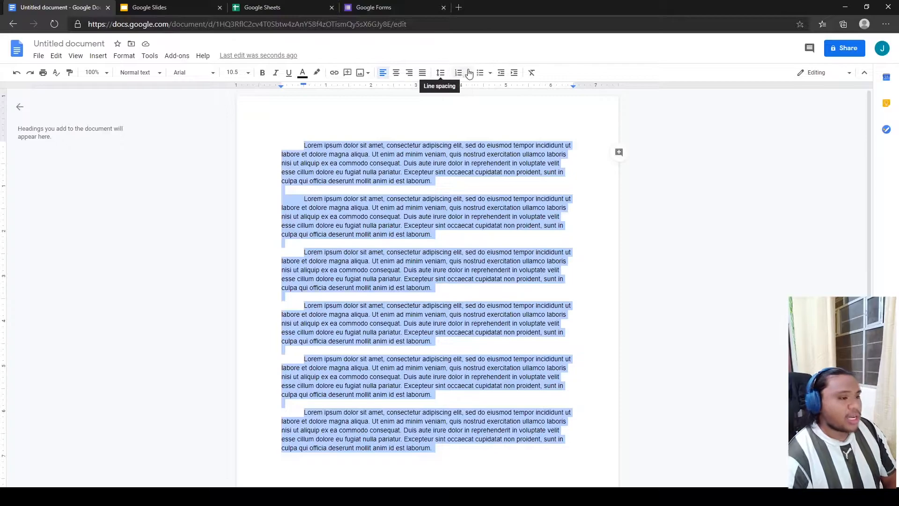
{"action": "left_click", "coordinate": [40, 59]}
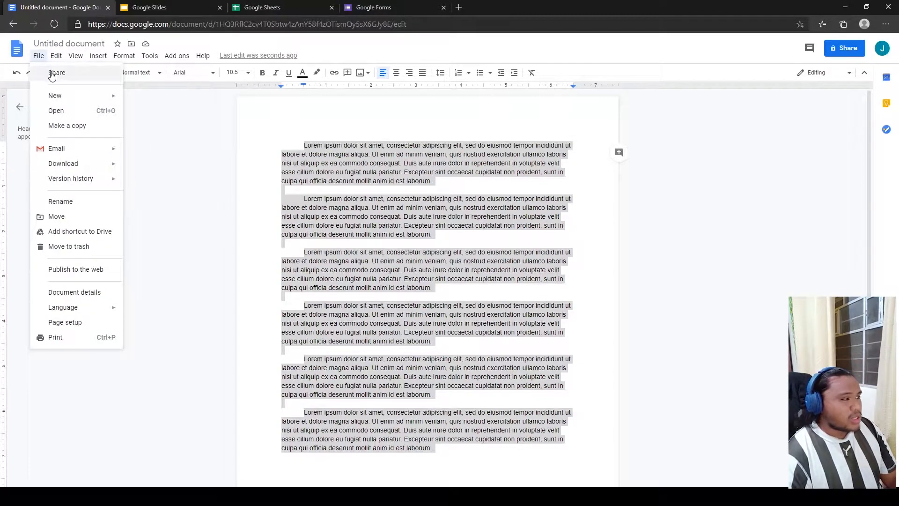
{"action": "left_click", "coordinate": [50, 73]}
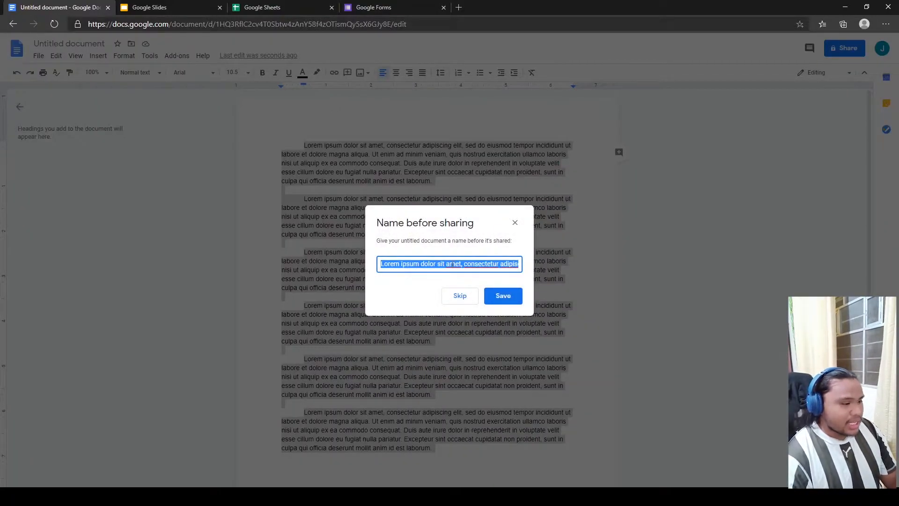
{"action": "left_click", "coordinate": [428, 266]}
{"action": "left_click_drag", "start_coordinate": [459, 265], "coordinate": [556, 269]}
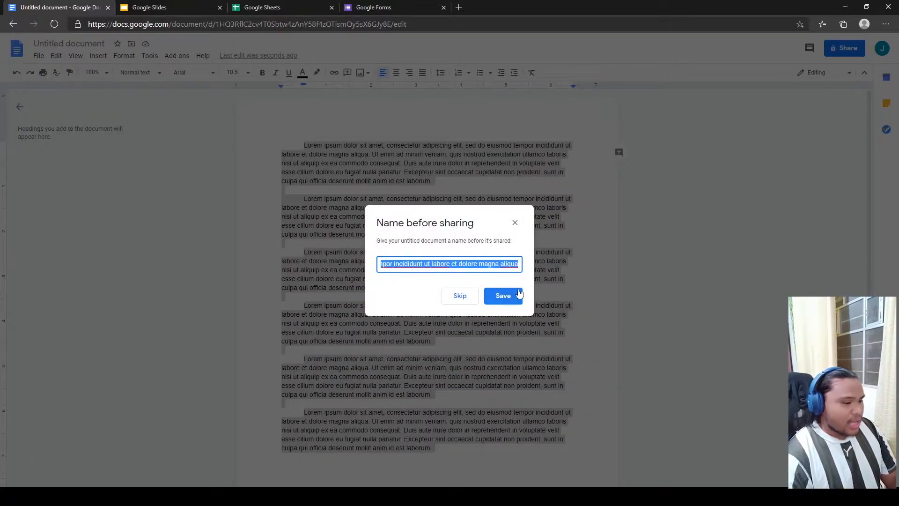
{"action": "left_click", "coordinate": [501, 262]}
{"action": "key", "text": "ctrl+a"}
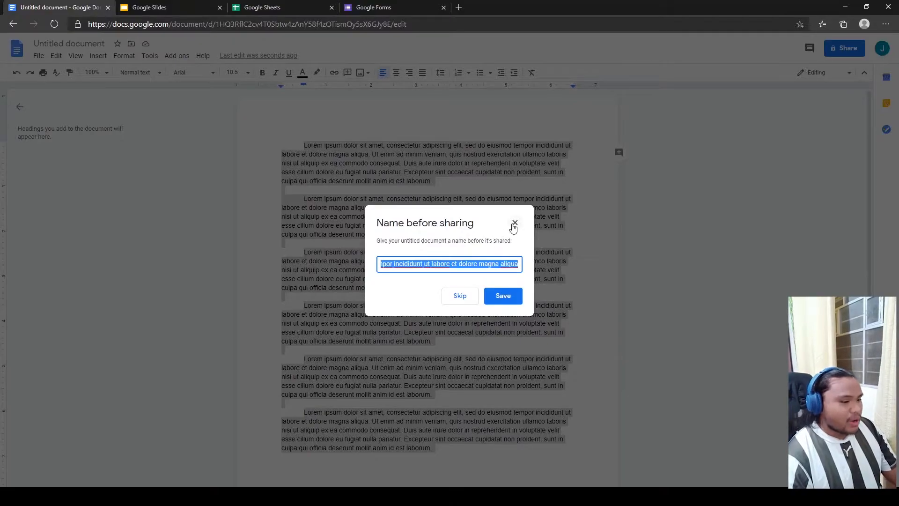
{"action": "left_click", "coordinate": [514, 224]}
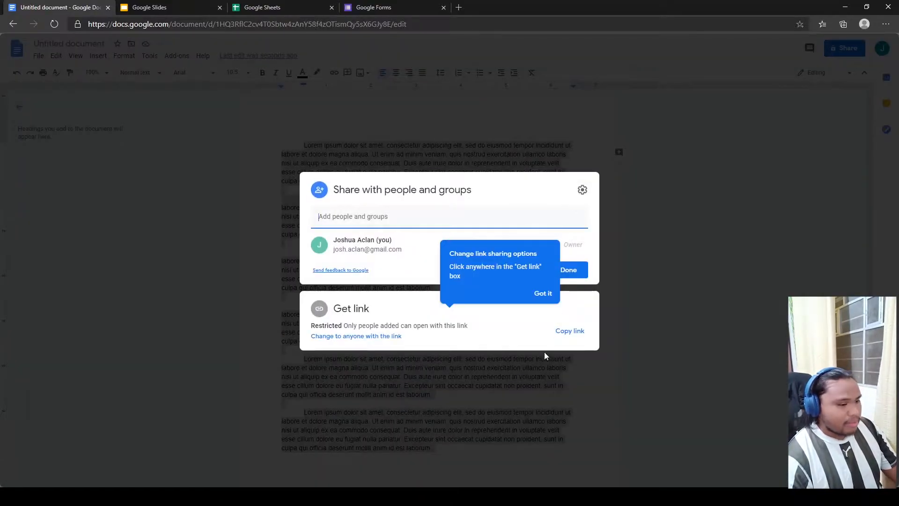
{"action": "left_click", "coordinate": [569, 270]}
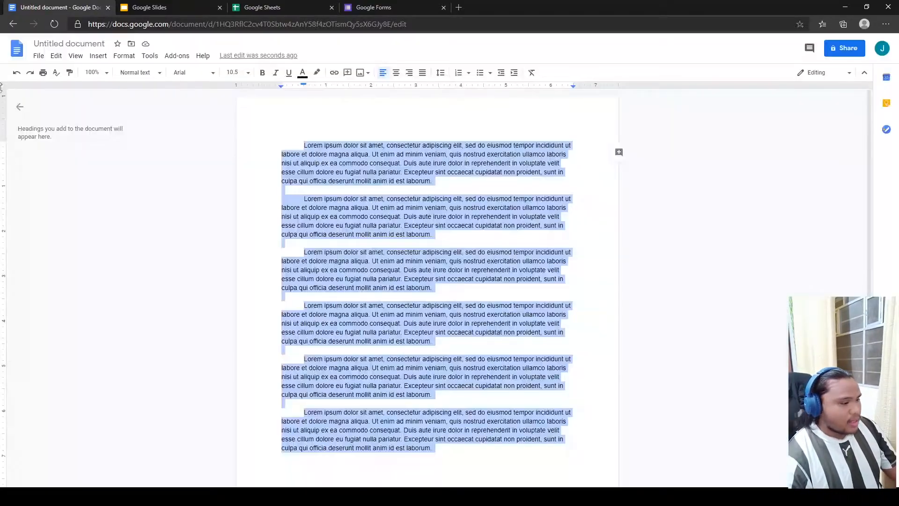
- Rename the untitled document as Lorem
{"action": "left_click", "coordinate": [82, 47]}
{"action": "type", "text": "Lorem"}
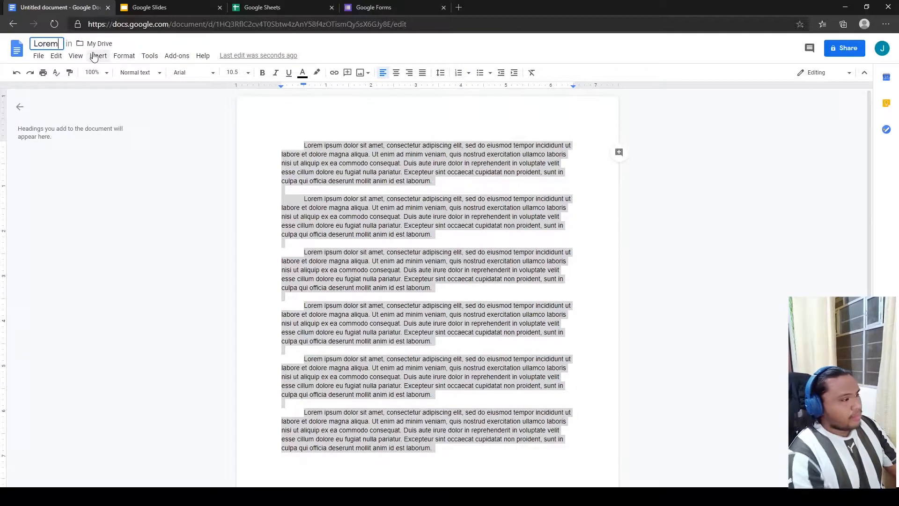
{"action": "key", "text": "Return"}
{"action": "left_click", "coordinate": [357, 163]}
{"action": "double_click", "coordinate": [304, 146]}
{"action": "left_click", "coordinate": [355, 172]}
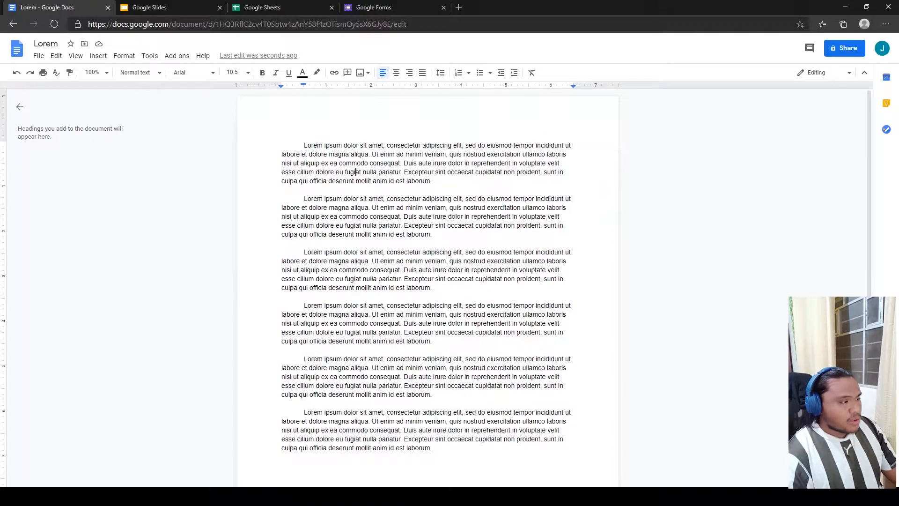
{"action": "left_click", "coordinate": [51, 43]}
{"action": "left_click", "coordinate": [232, 154]}
{"action": "left_click_drag", "start_coordinate": [304, 143], "coordinate": [434, 177]}
{"action": "left_click", "coordinate": [434, 184]}
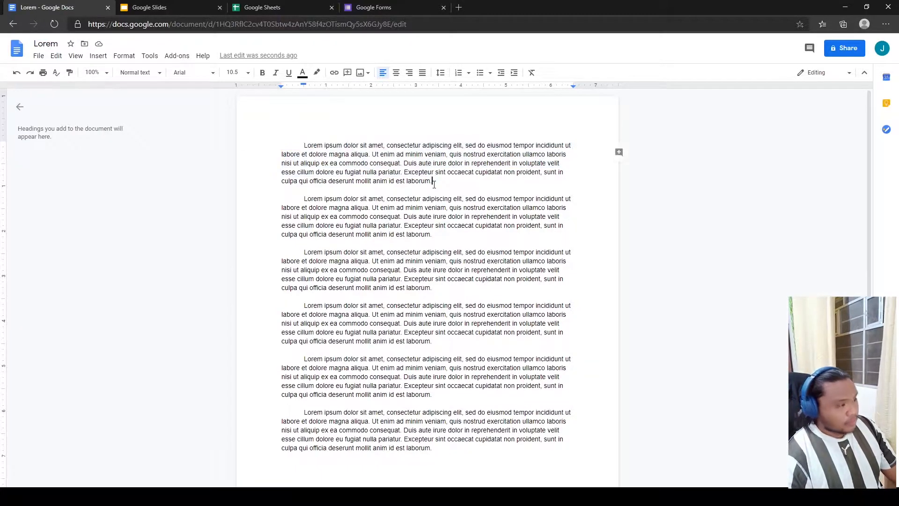
- Try asdasdasd as the document title and restore the title Lorem
{"action": "left_click", "coordinate": [45, 44]}
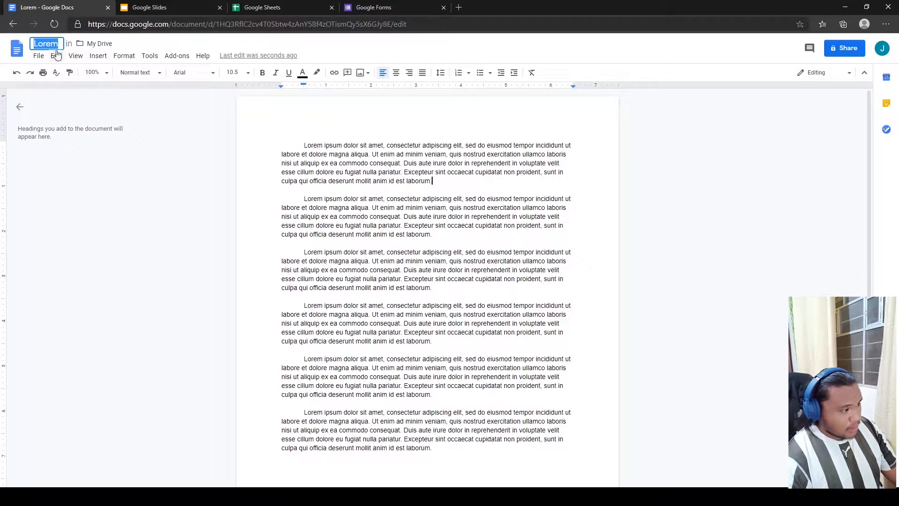
{"action": "type", "text": "asdasdasd"}
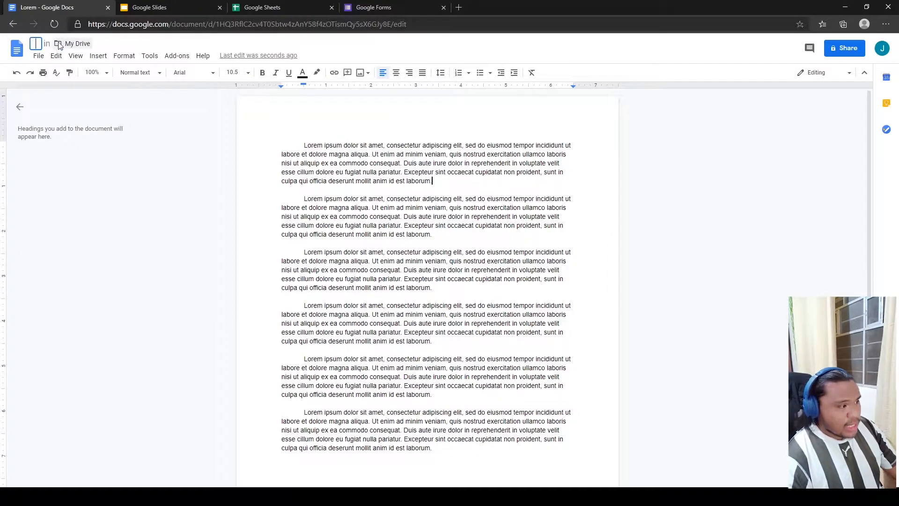
{"action": "double_click", "coordinate": [54, 44]}
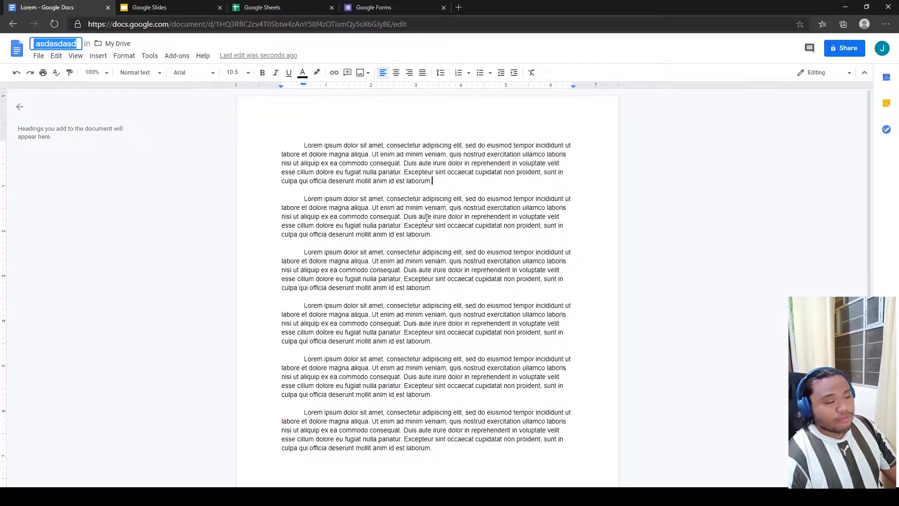
{"action": "type", "text": "Lorem"}
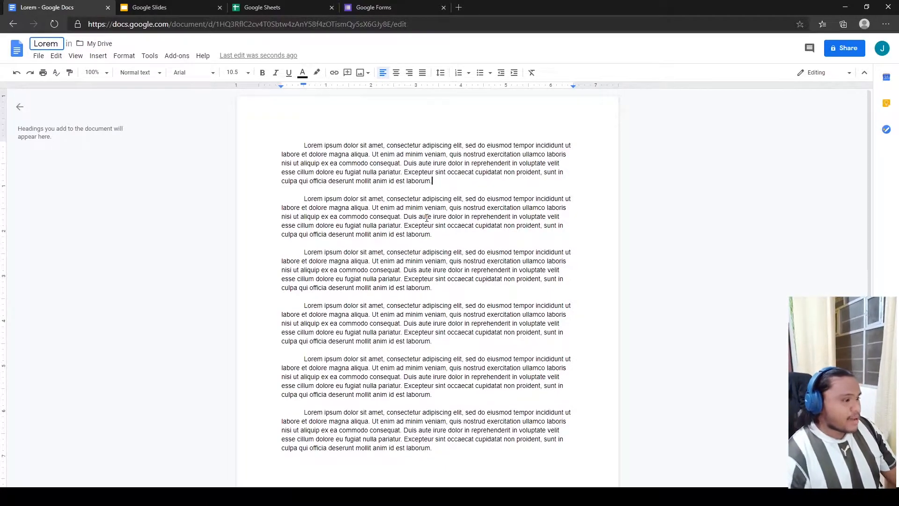
{"action": "left_click", "coordinate": [383, 172]}
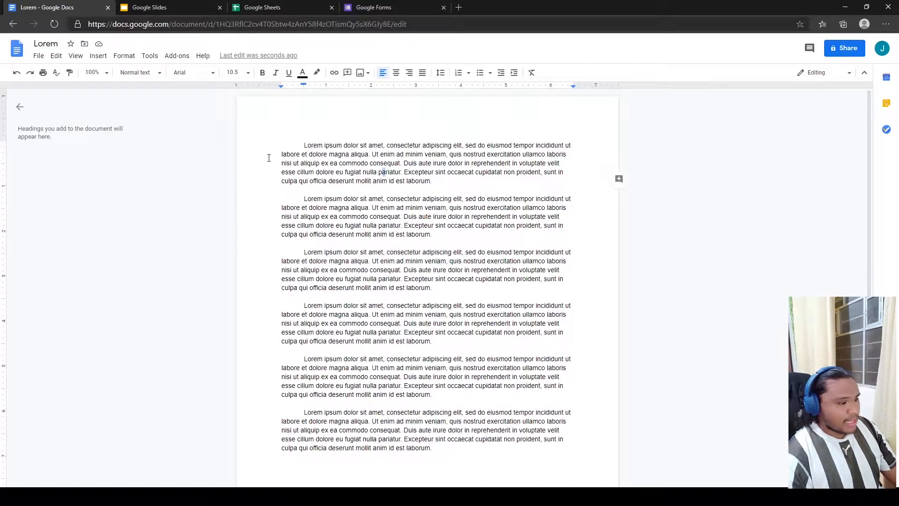
{"action": "left_click_drag", "start_coordinate": [305, 145], "coordinate": [439, 181]}
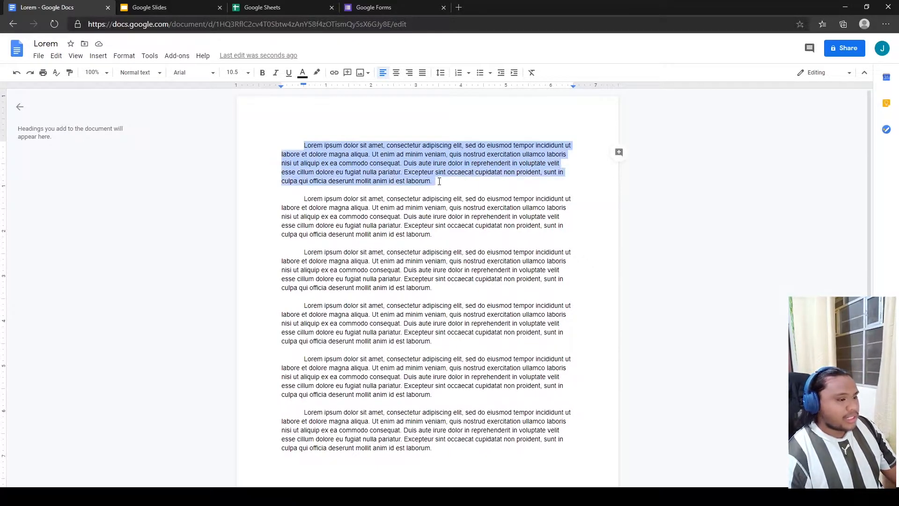
{"action": "left_click", "coordinate": [407, 181]}
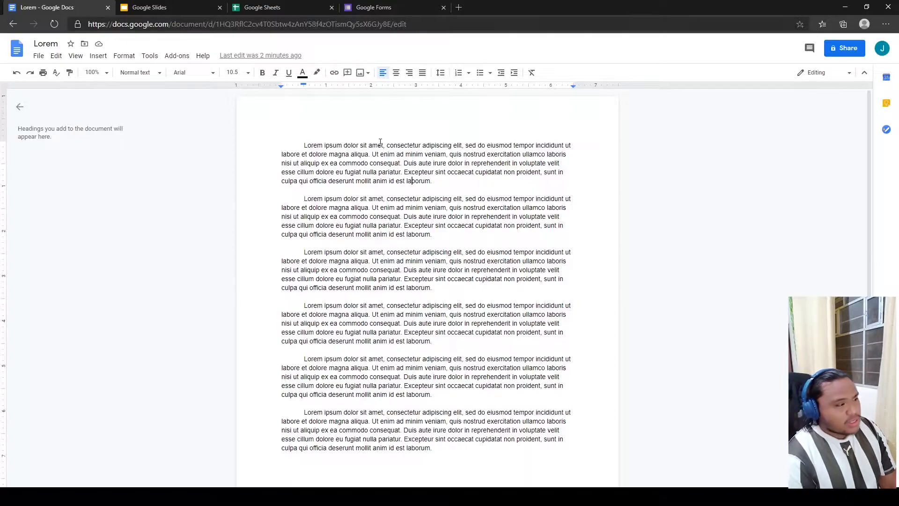
{"action": "left_click", "coordinate": [39, 57]}
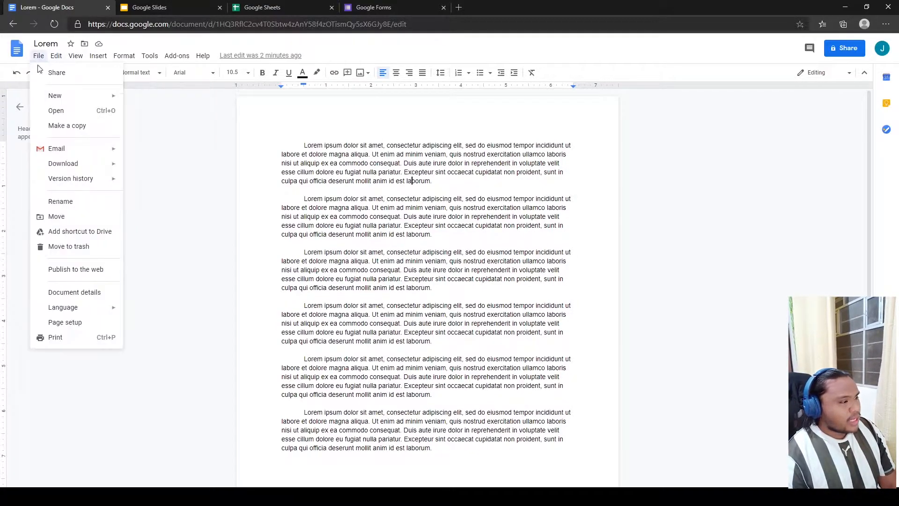
- Open the document's sharing settings, dismiss the link-sharing tip, and add the first suggested contact as a recipient
{"action": "left_click", "coordinate": [837, 51]}
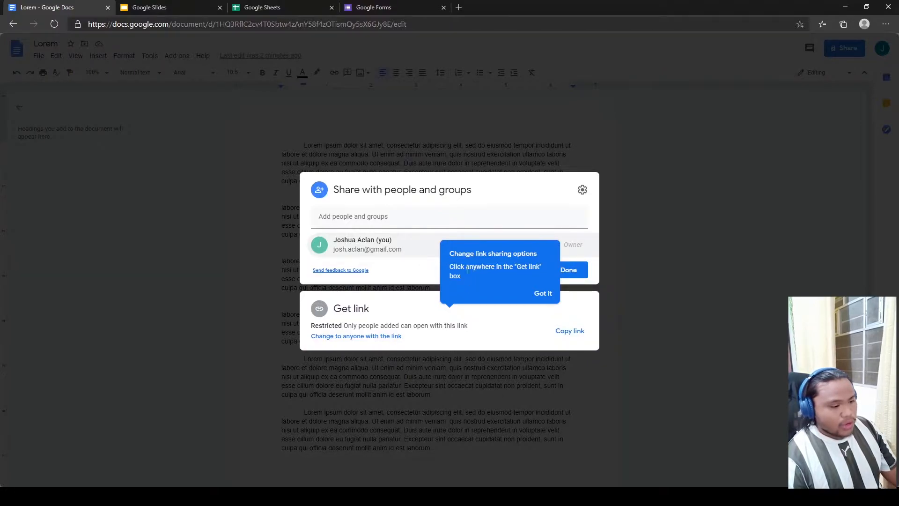
{"action": "left_click", "coordinate": [539, 293]}
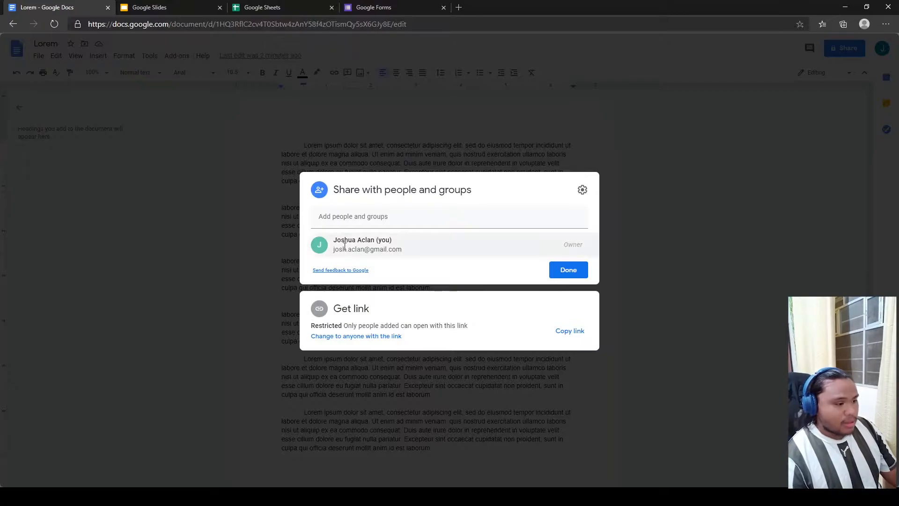
{"action": "left_click", "coordinate": [351, 216]}
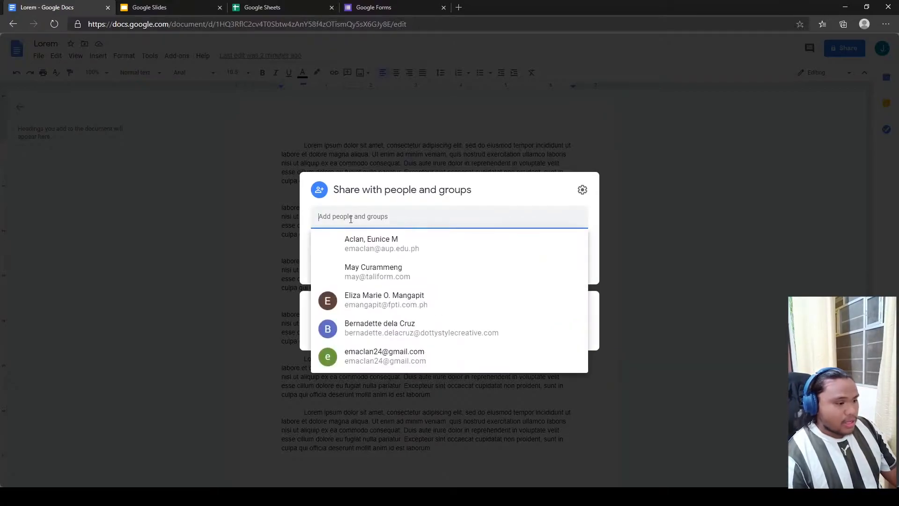
{"action": "left_click", "coordinate": [384, 216]}
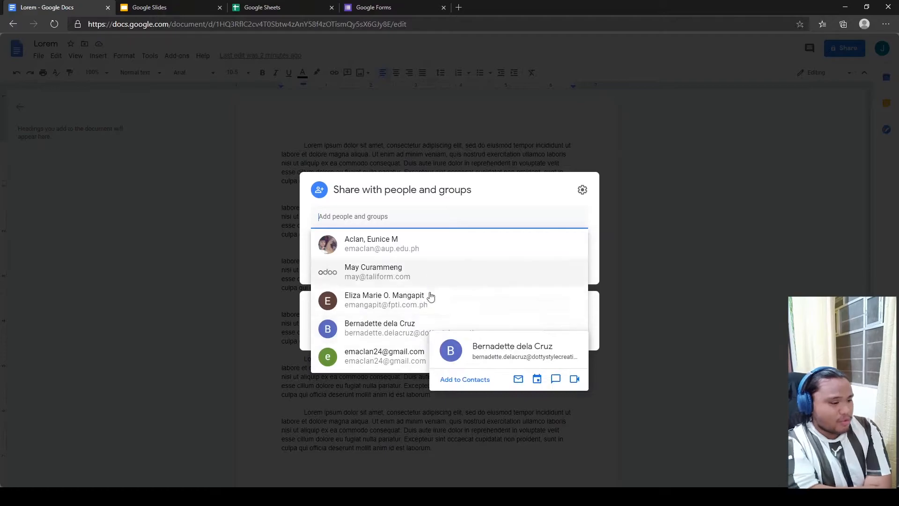
{"action": "left_click", "coordinate": [403, 216]}
{"action": "left_click", "coordinate": [411, 217]}
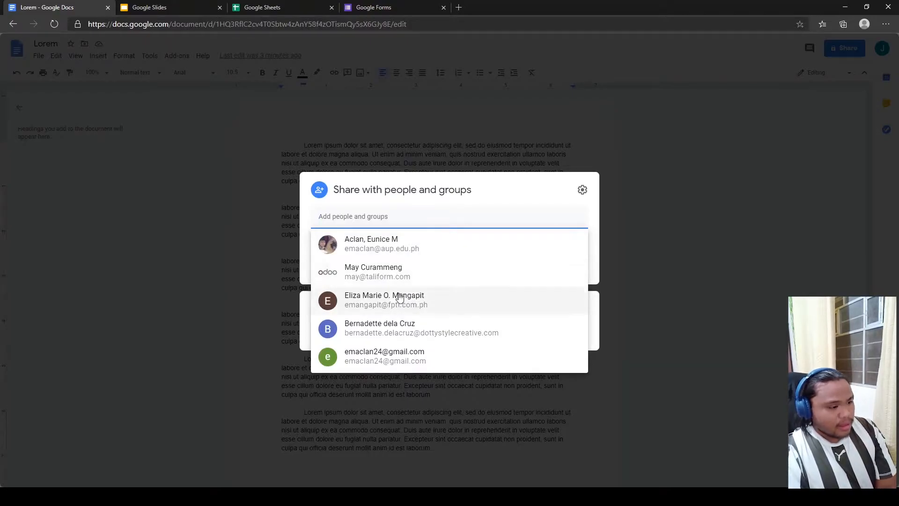
{"action": "left_click", "coordinate": [395, 250]}
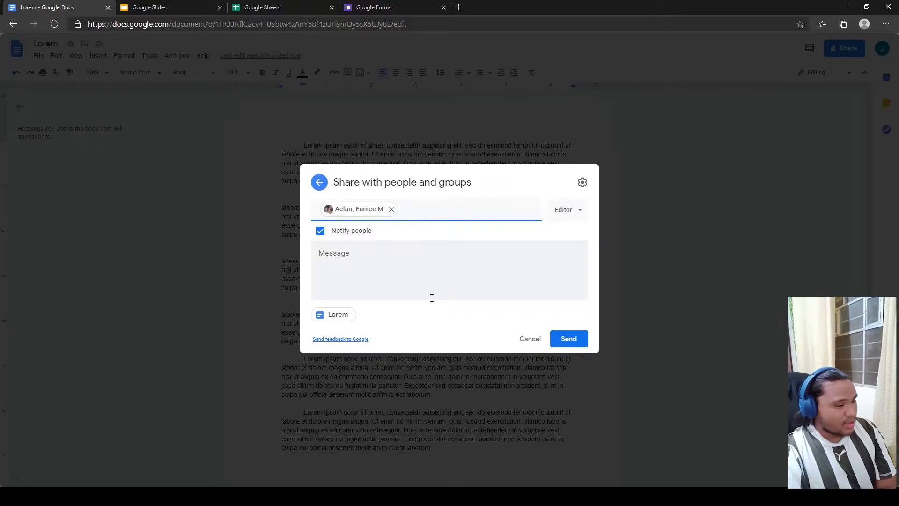
- Add the suggested contact with a Gmail address as a second sharing recipient
{"action": "left_click", "coordinate": [378, 264]}
{"action": "left_click", "coordinate": [411, 209]}
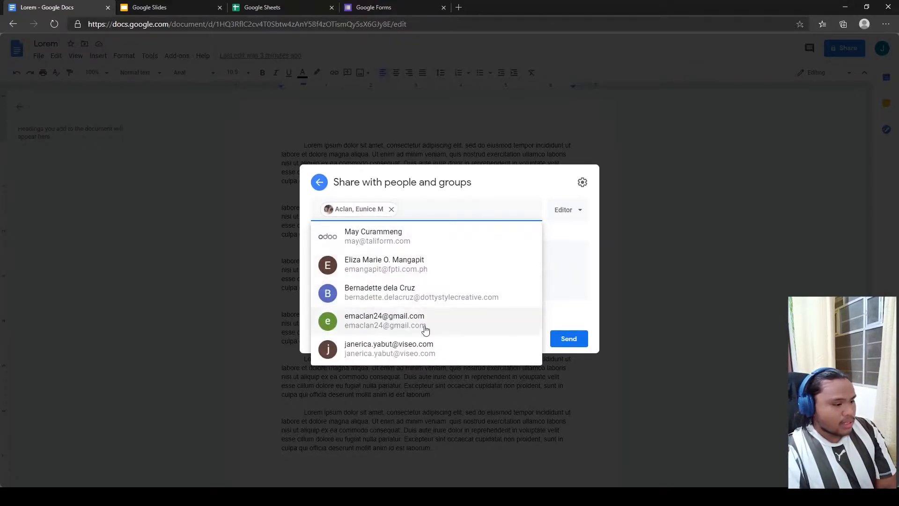
{"action": "left_click", "coordinate": [404, 327]}
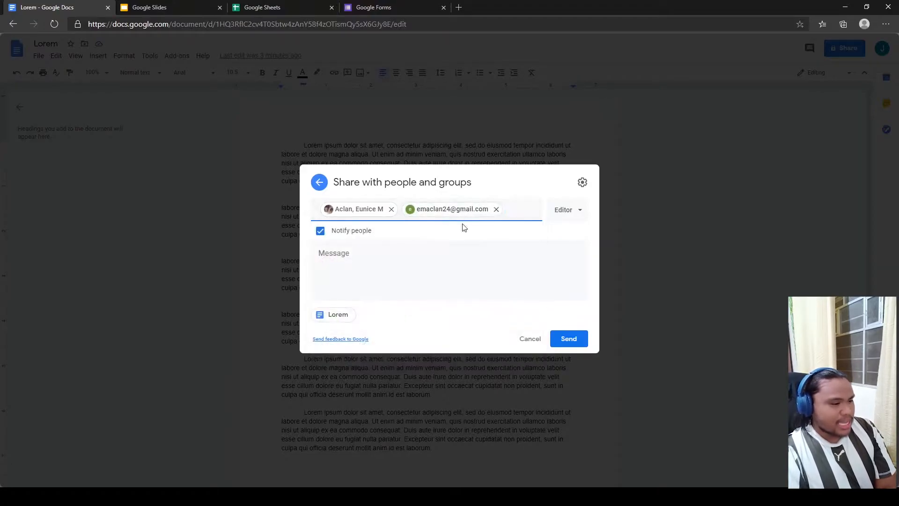
- Write the message Testing... for the recipients in the sharing invitation
{"action": "left_click", "coordinate": [452, 265]}
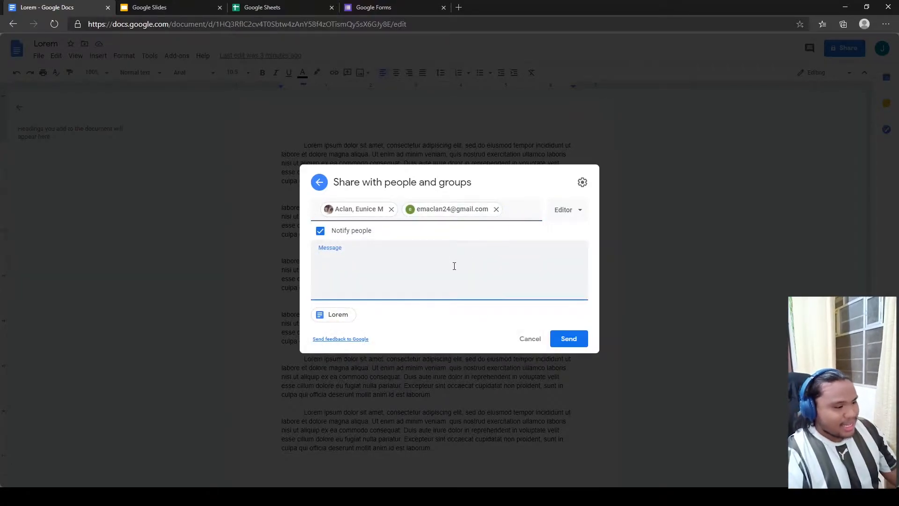
{"action": "type", "text": "Tes"}
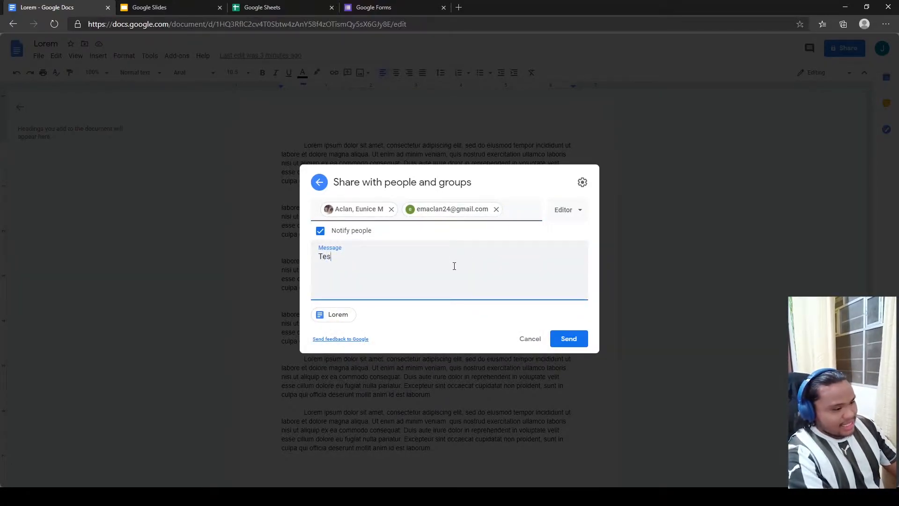
{"action": "type", "text": "t ing..."}
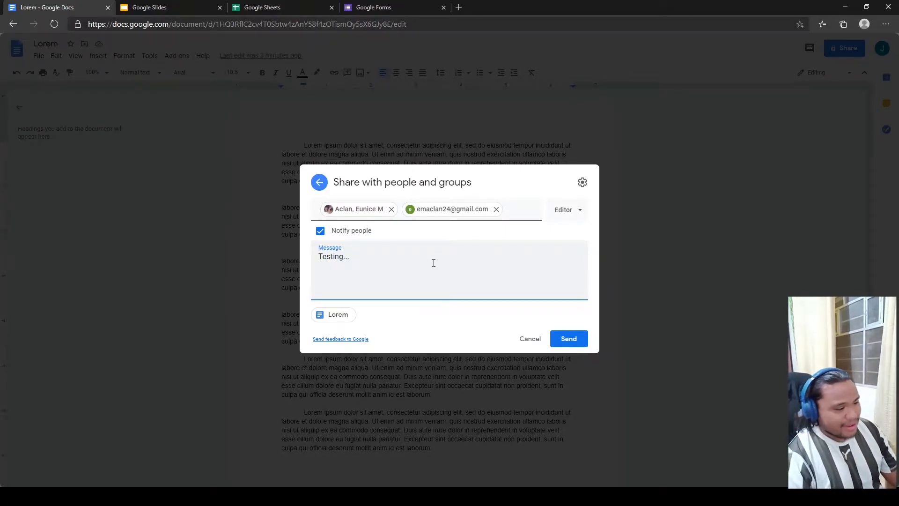
- Try the Commenter role for the invited recipients and switch them back to Editor
{"action": "left_click", "coordinate": [571, 210]}
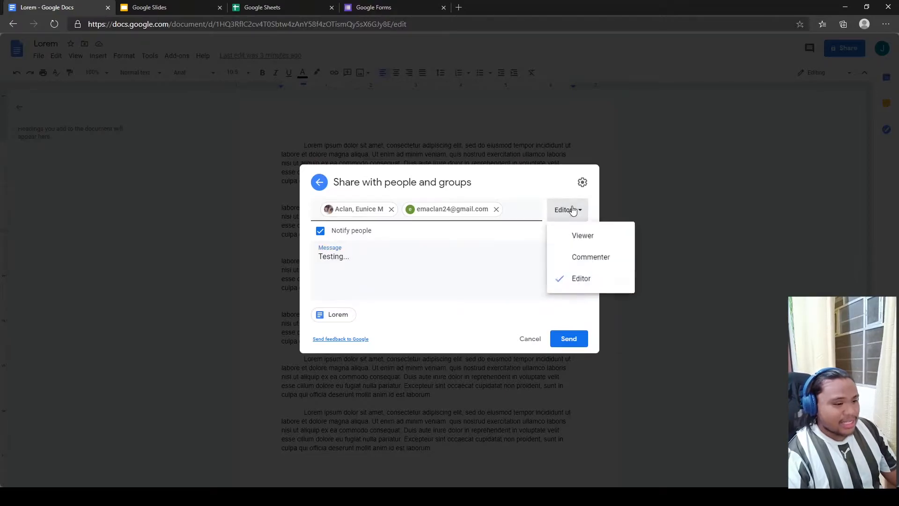
{"action": "left_click", "coordinate": [572, 210]}
{"action": "left_click", "coordinate": [572, 210]}
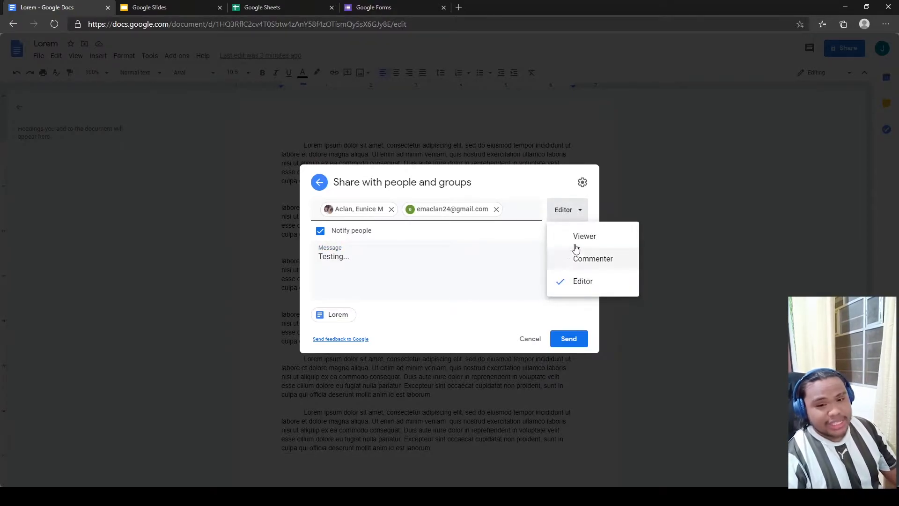
{"action": "left_click", "coordinate": [598, 265]}
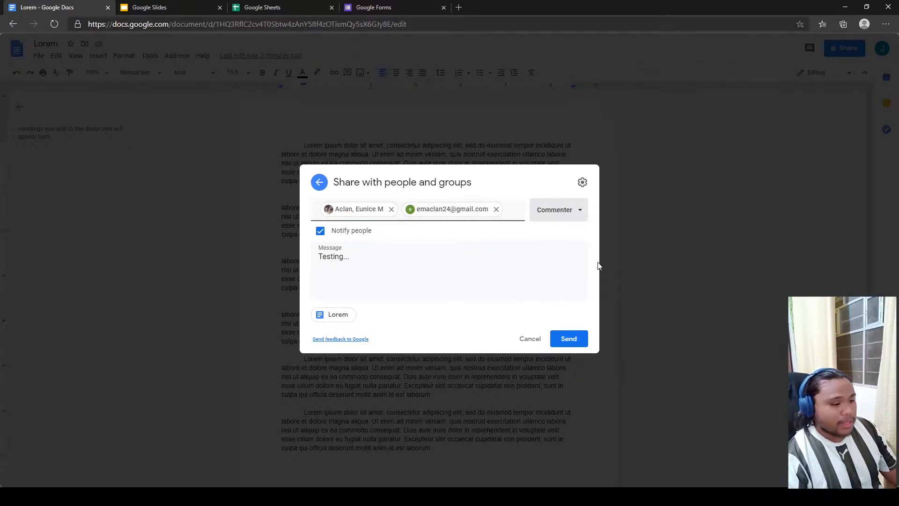
{"action": "left_click", "coordinate": [562, 219]}
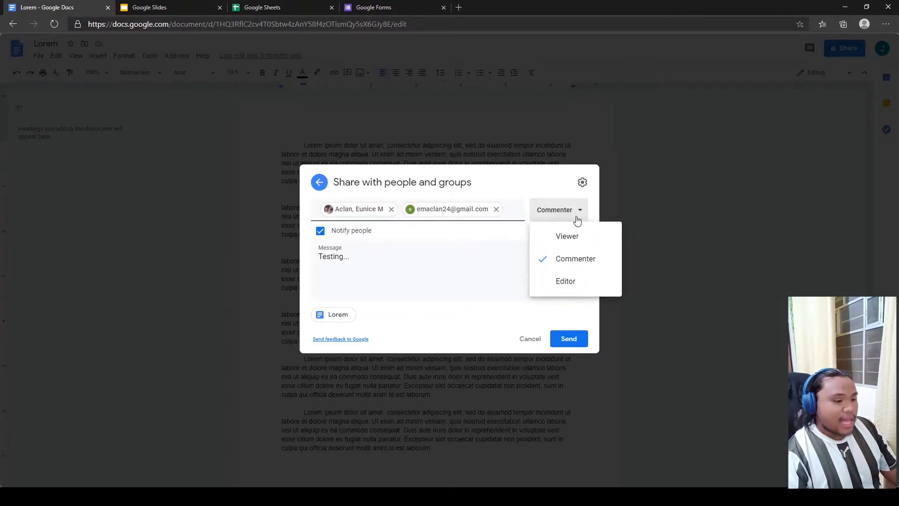
{"action": "left_click", "coordinate": [568, 282]}
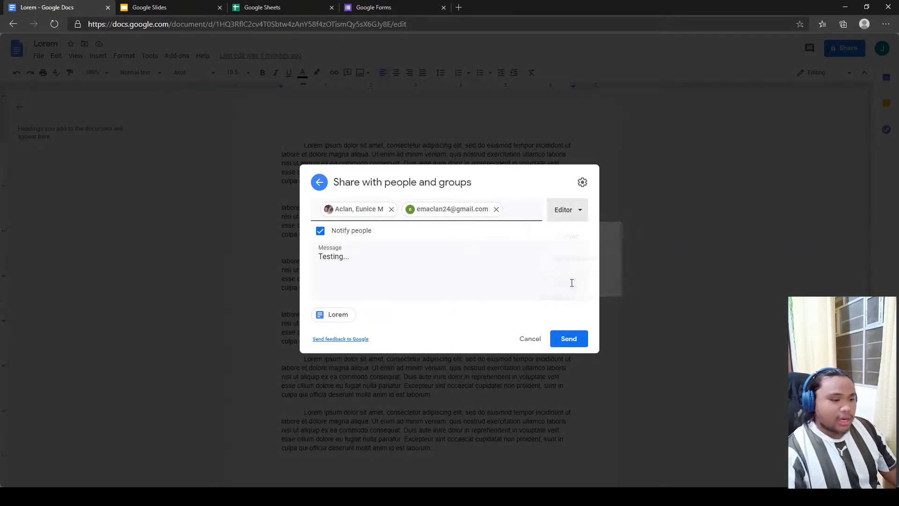
- Try the Viewer role for the invited recipients, restore Editor and cancel the invitation
{"action": "left_click", "coordinate": [565, 218]}
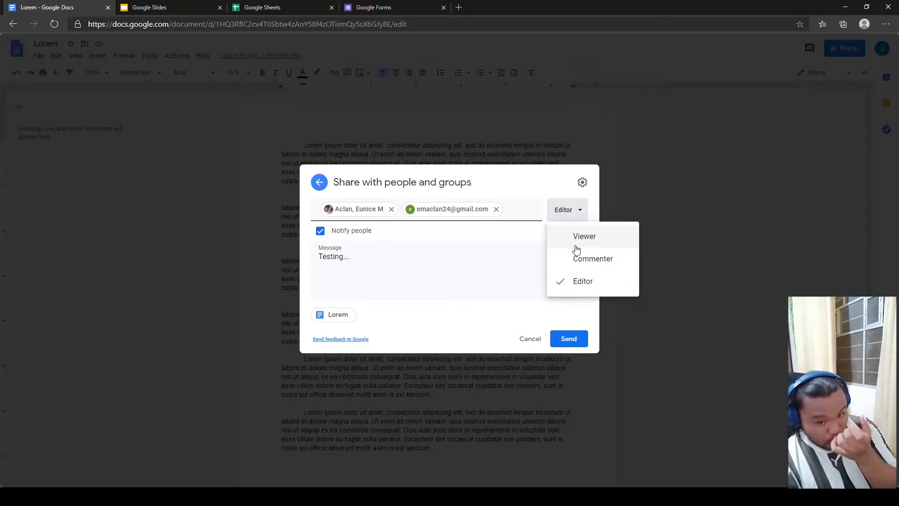
{"action": "left_click", "coordinate": [575, 244]}
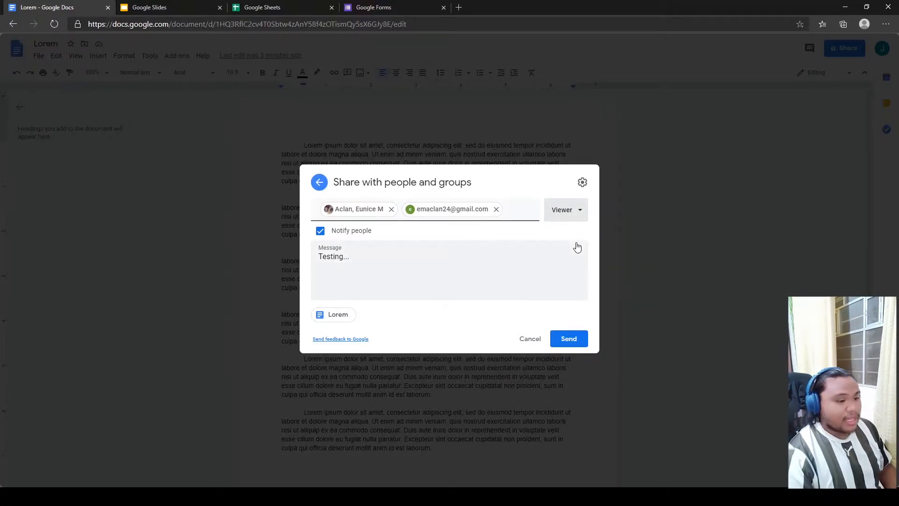
{"action": "left_click", "coordinate": [563, 215]}
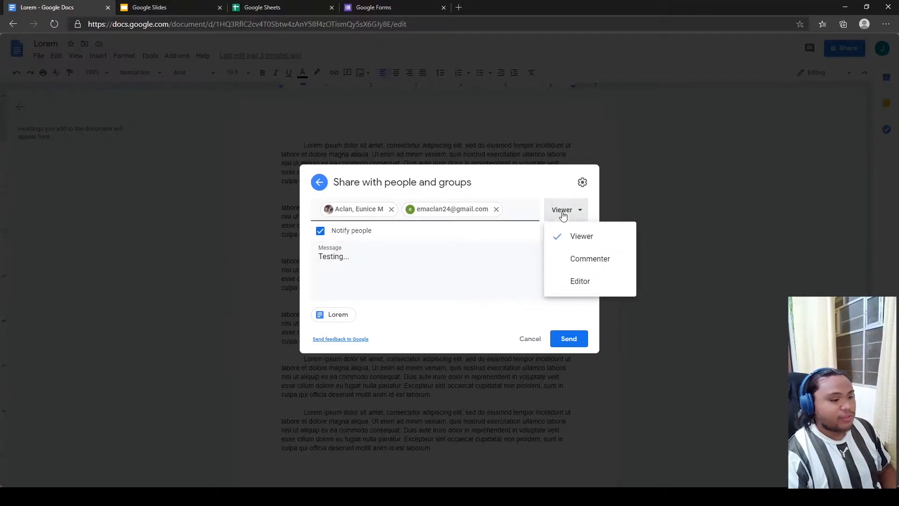
{"action": "left_click", "coordinate": [572, 283]}
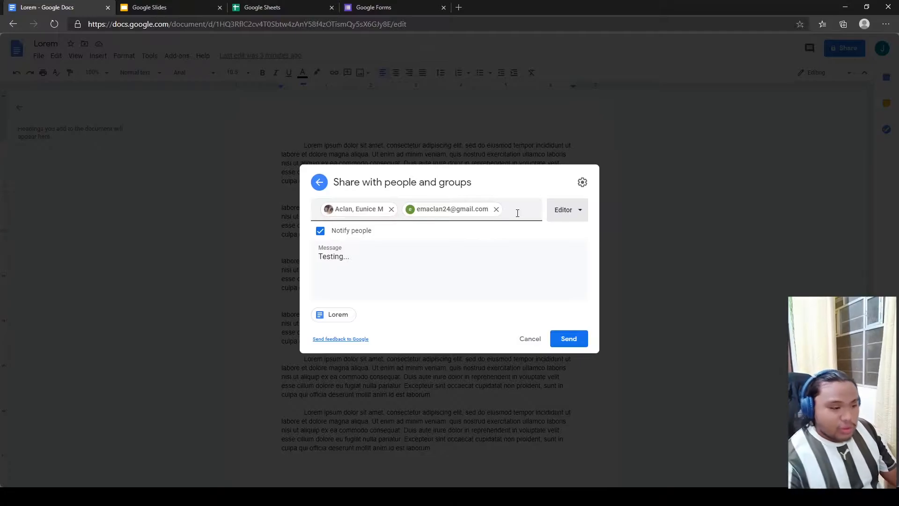
{"action": "left_click", "coordinate": [527, 339]}
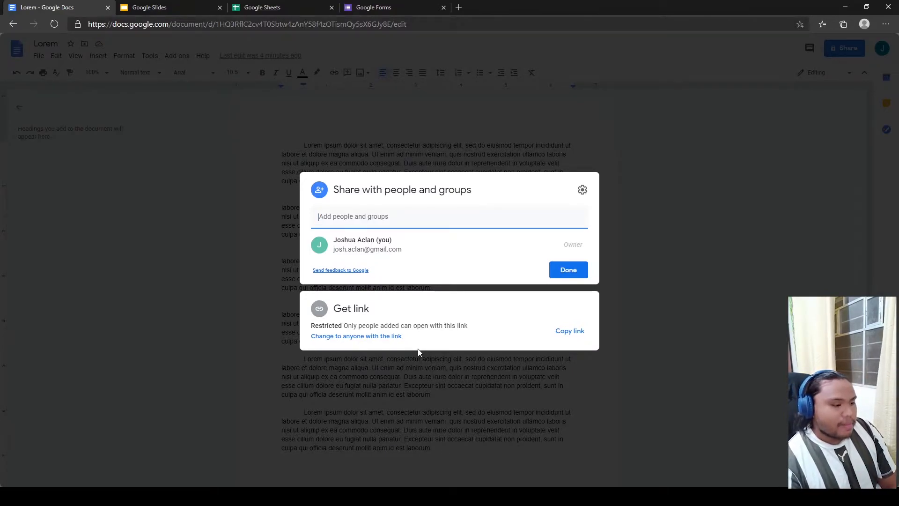
- Open link access to anyone with the link and give them the Editor role
{"action": "left_click", "coordinate": [383, 337]}
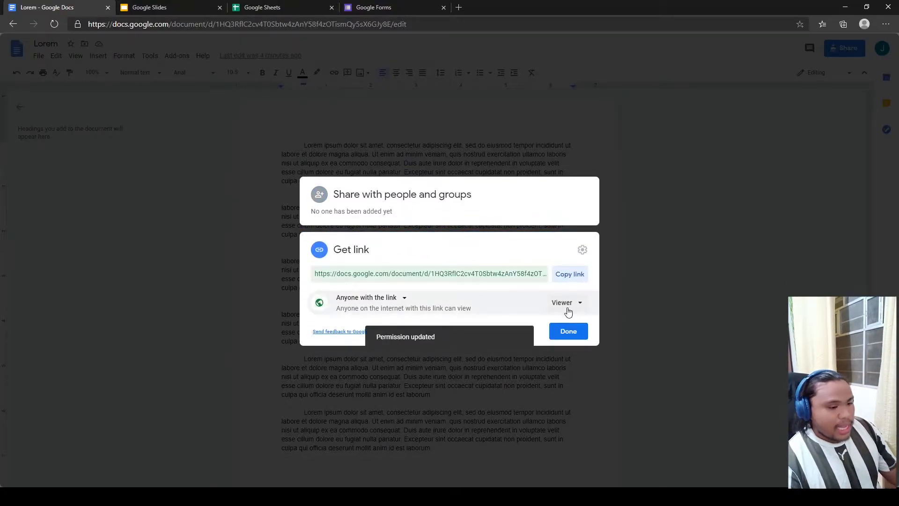
{"action": "left_click", "coordinate": [565, 304]}
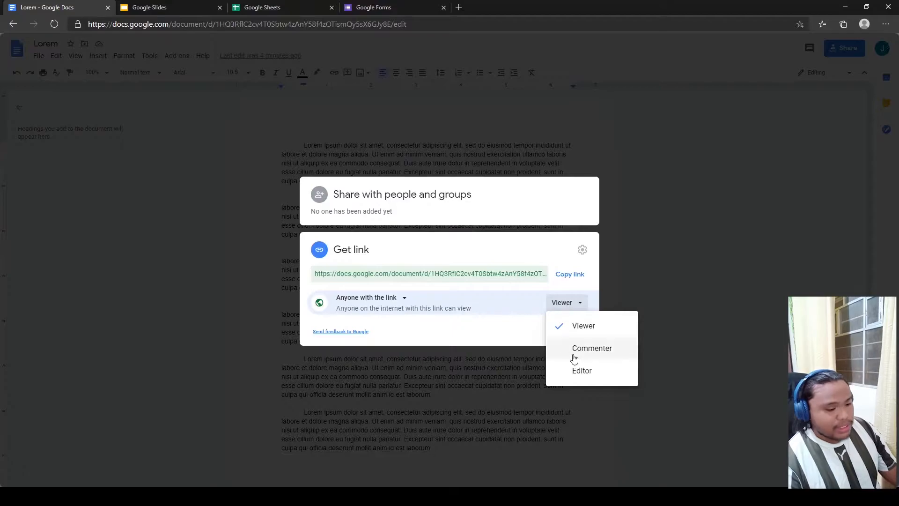
{"action": "left_click", "coordinate": [580, 371]}
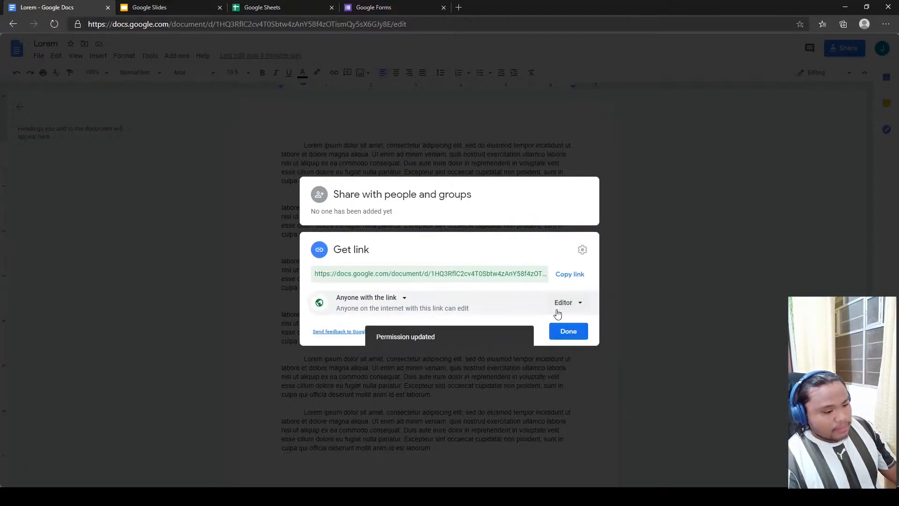
- Copy the document's sharing link and close the sharing settings
{"action": "left_click", "coordinate": [571, 275]}
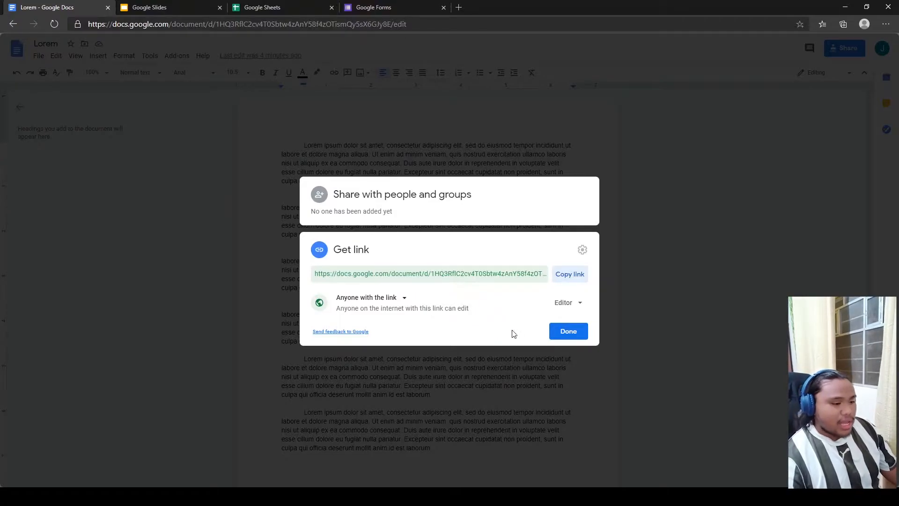
{"action": "left_click", "coordinate": [561, 332]}
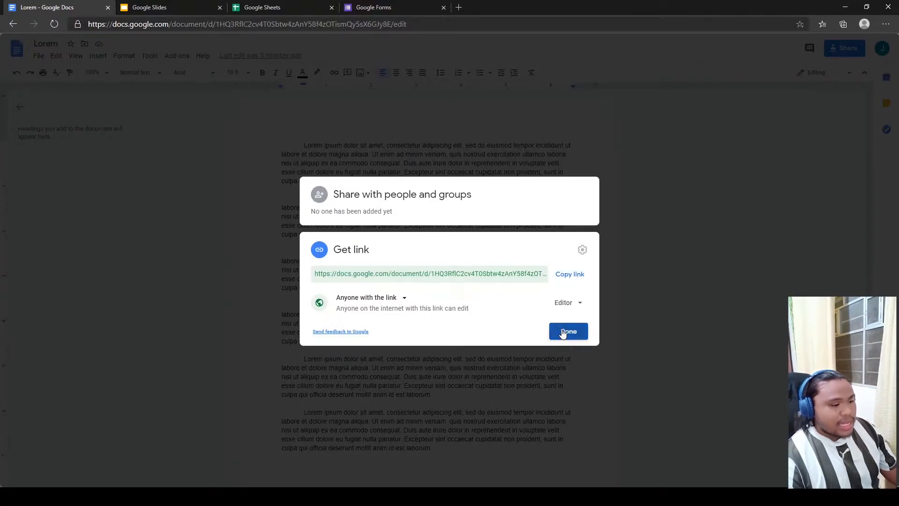
{"action": "left_click", "coordinate": [541, 365]}
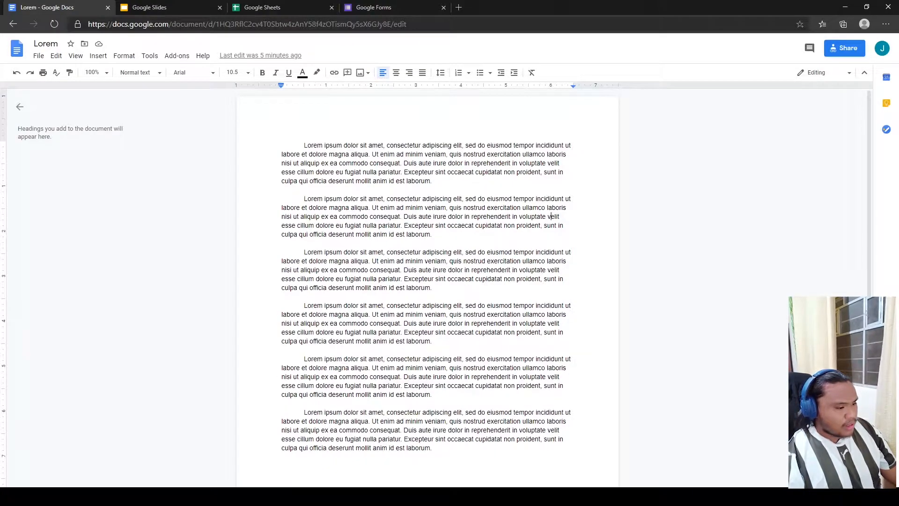
{"action": "left_click", "coordinate": [551, 216]}
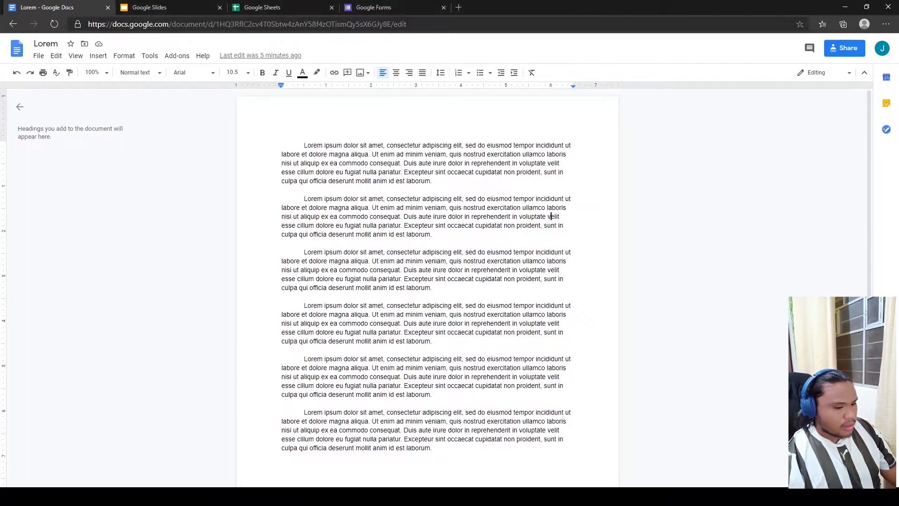
- View the document's version history, highlight the first paragraphs of the current version, and return to the document
{"action": "left_click", "coordinate": [38, 56]}
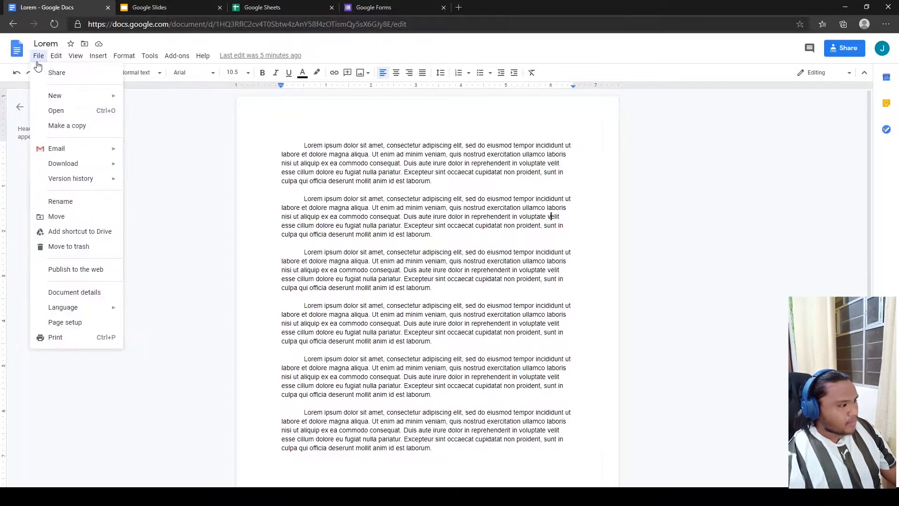
{"action": "mouse_move", "coordinate": [64, 101]}
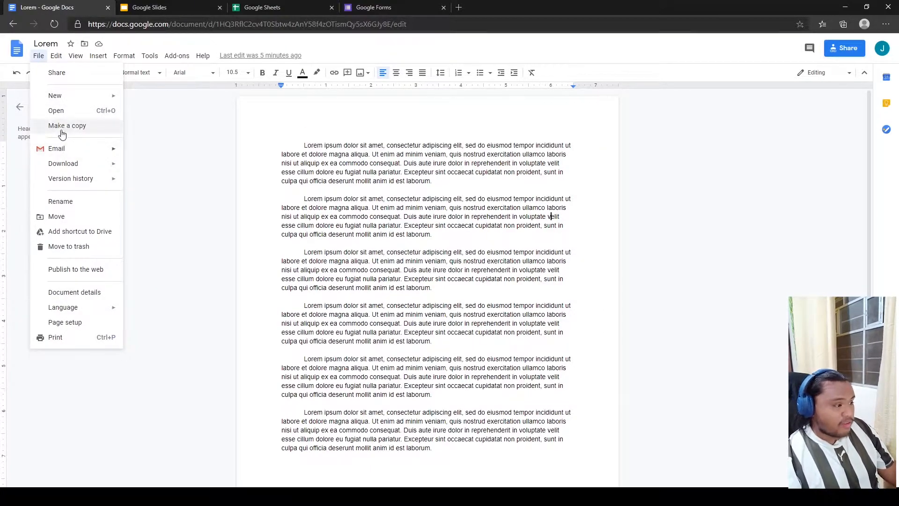
{"action": "mouse_move", "coordinate": [65, 149]}
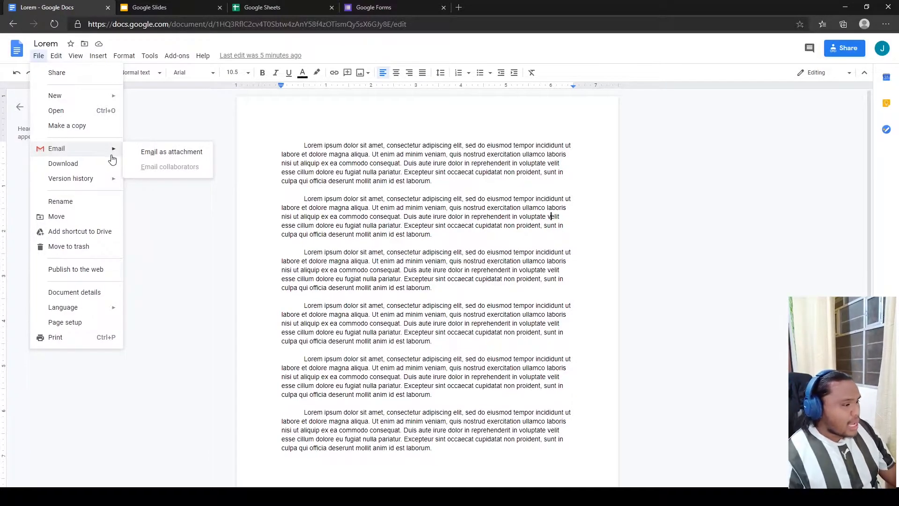
{"action": "mouse_move", "coordinate": [98, 171]}
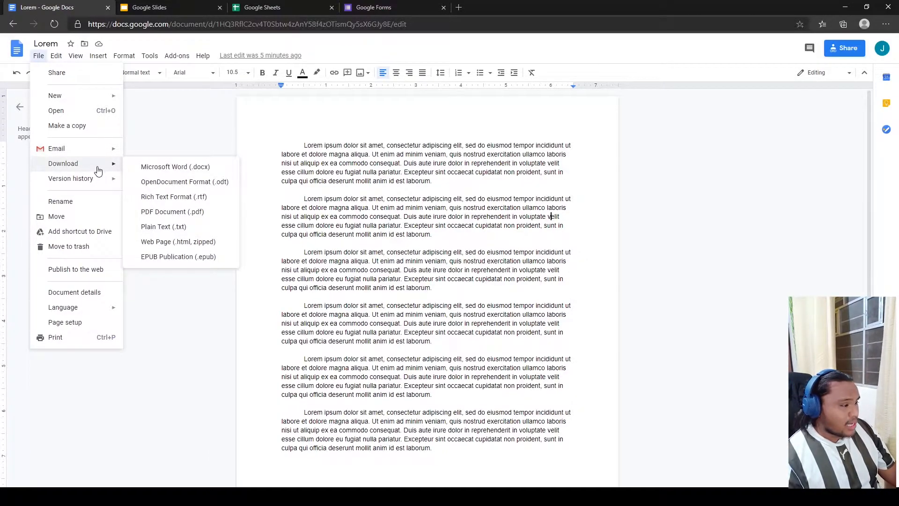
{"action": "mouse_move", "coordinate": [100, 187]}
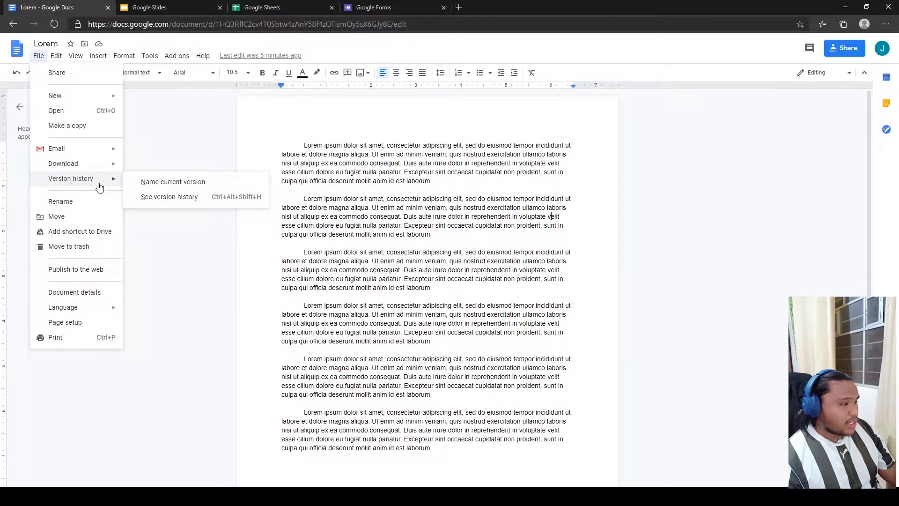
{"action": "left_click", "coordinate": [155, 200]}
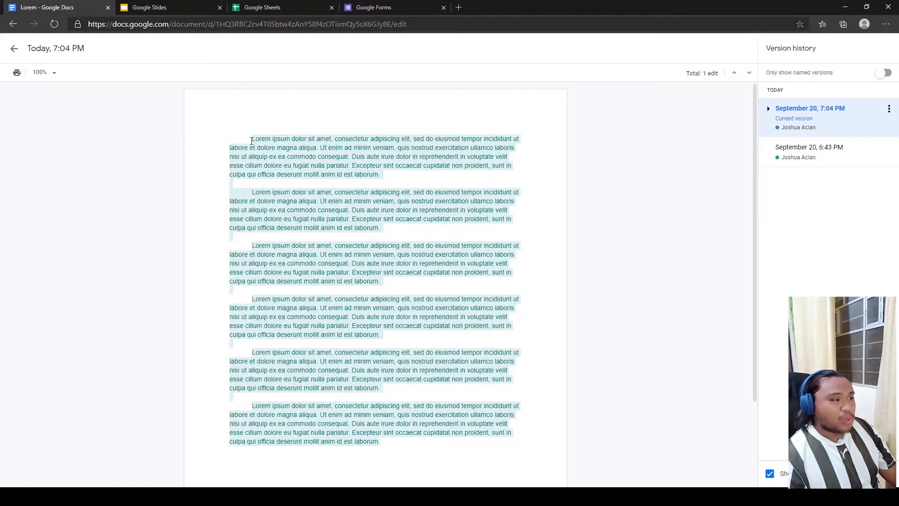
{"action": "left_click_drag", "start_coordinate": [253, 140], "coordinate": [400, 178]}
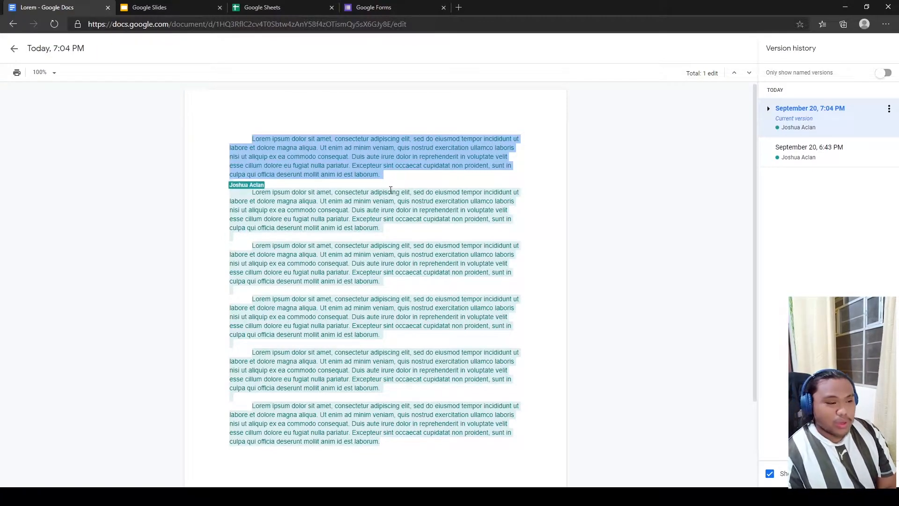
{"action": "left_click_drag", "start_coordinate": [251, 192], "coordinate": [384, 273]}
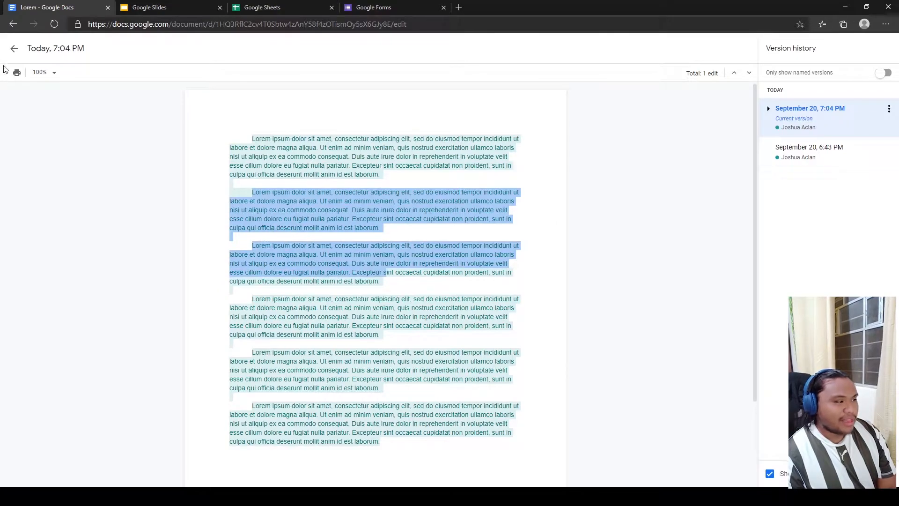
{"action": "left_click", "coordinate": [13, 52]}
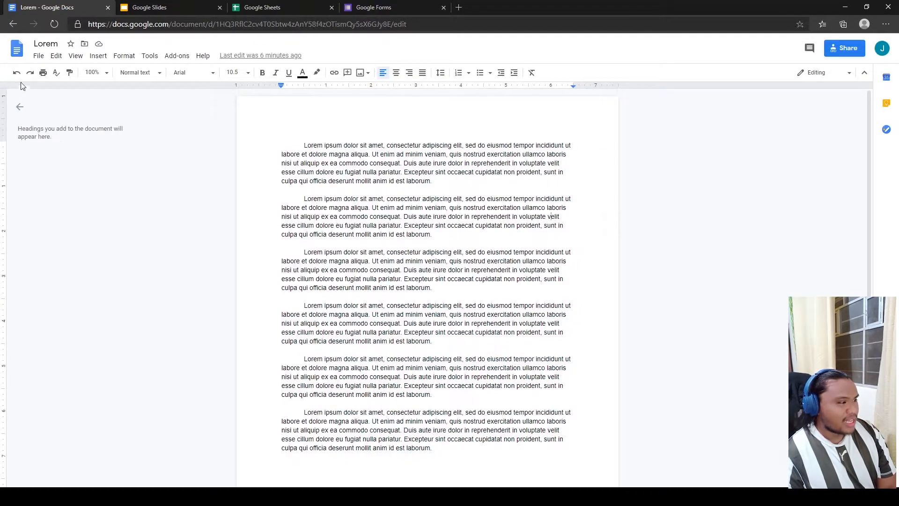
- Reopen the version history to check who made the highlighted edits, and go back to the document
{"action": "left_click", "coordinate": [38, 56]}
{"action": "mouse_move", "coordinate": [92, 185]}
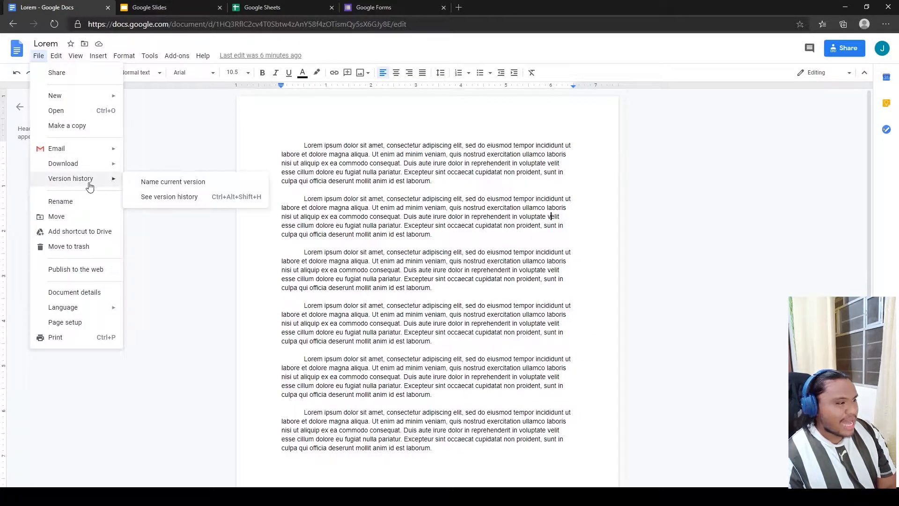
{"action": "left_click", "coordinate": [161, 197]}
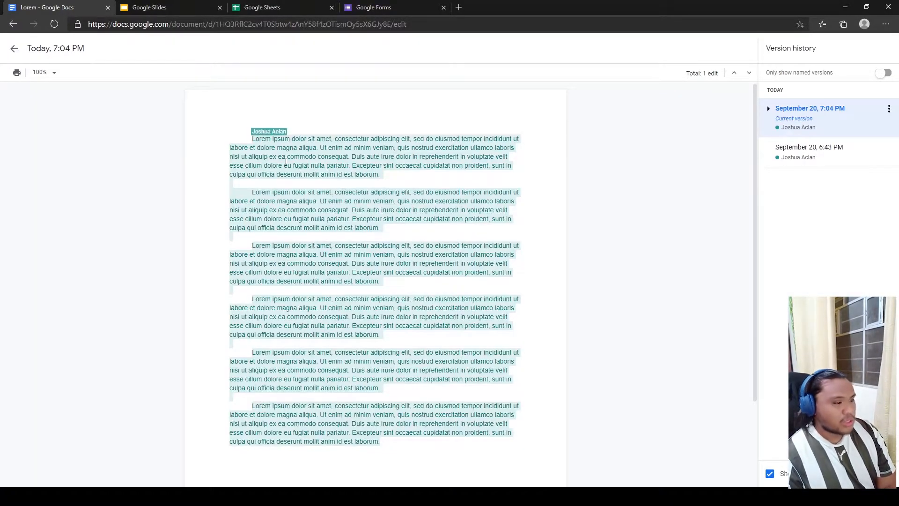
{"action": "left_click", "coordinate": [42, 60]}
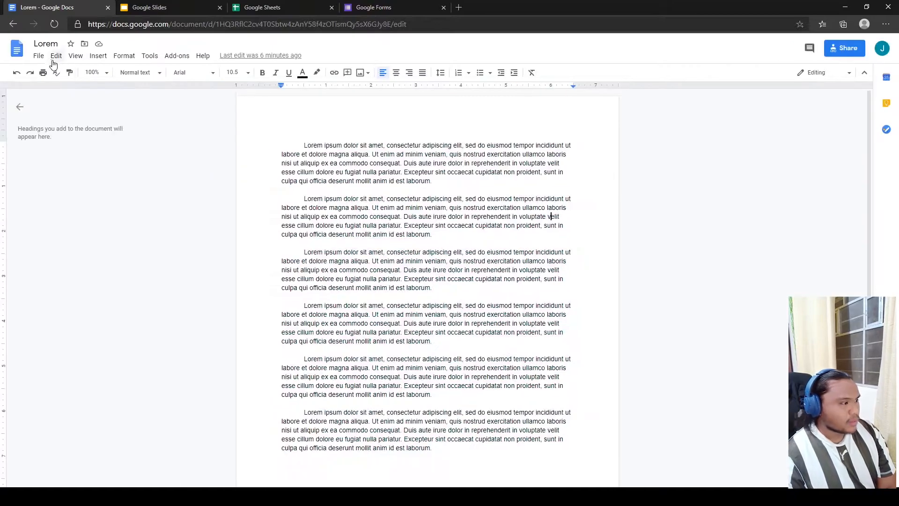
- Look up the version history options, return to the text, and bring up the version history directly from there
{"action": "left_click", "coordinate": [38, 55]}
{"action": "mouse_move", "coordinate": [95, 186]}
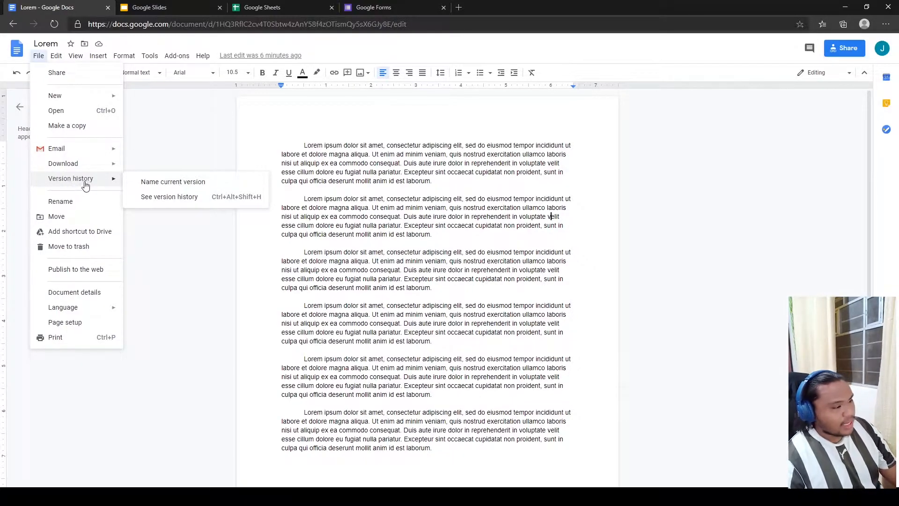
{"action": "left_click", "coordinate": [301, 121]}
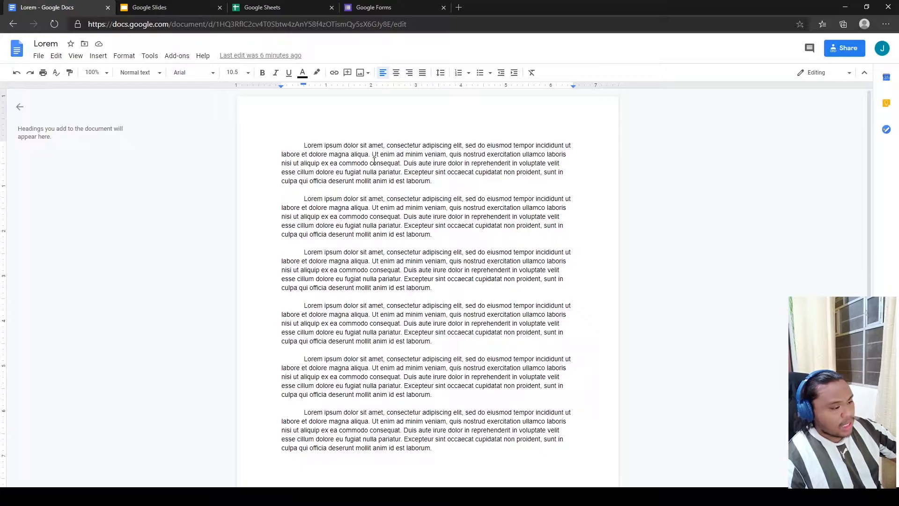
{"action": "key", "text": "ctrl+alt+shift+h"}
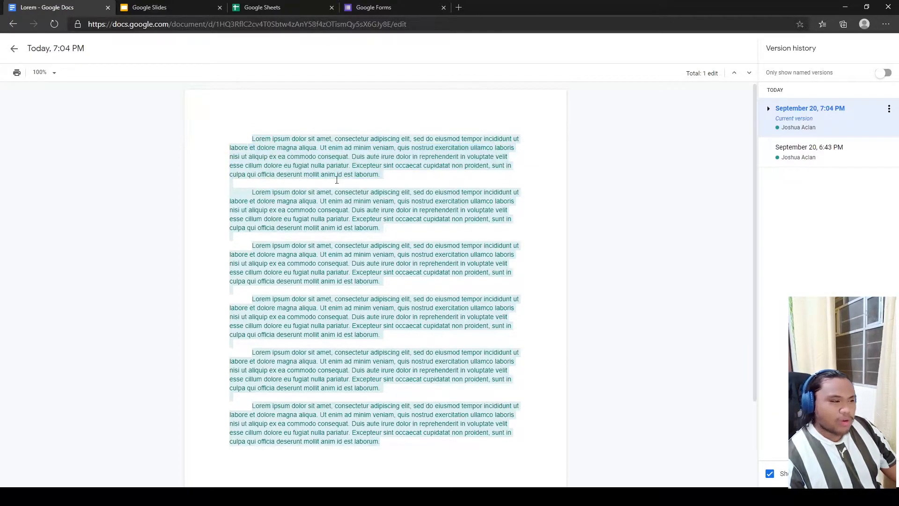
- Highlight the edited paragraphs one after another in the current version to examine the changes, and return to the document
{"action": "left_click_drag", "start_coordinate": [238, 140], "coordinate": [408, 196]}
{"action": "left_click", "coordinate": [397, 205]}
{"action": "left_click_drag", "start_coordinate": [239, 201], "coordinate": [295, 208]}
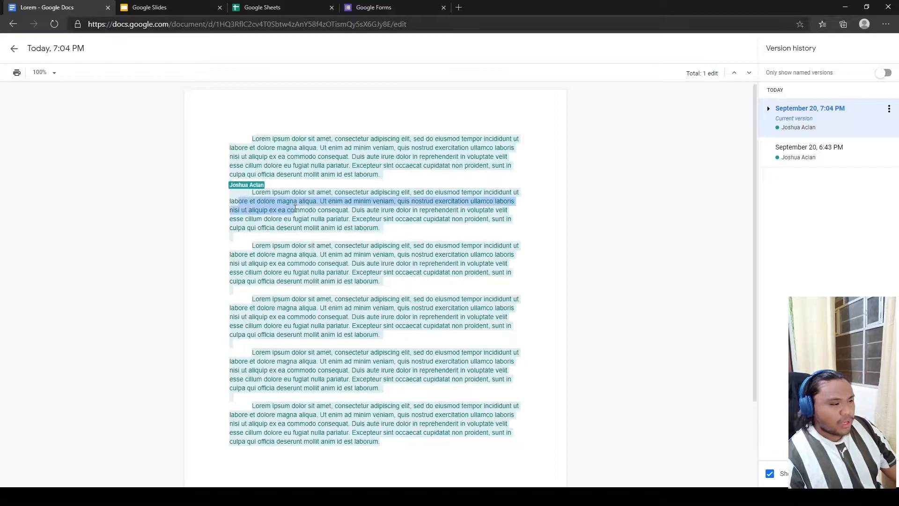
{"action": "left_click_drag", "start_coordinate": [231, 183], "coordinate": [381, 242]}
{"action": "left_click", "coordinate": [381, 243]}
{"action": "left_click_drag", "start_coordinate": [229, 248], "coordinate": [431, 347]}
{"action": "left_click", "coordinate": [425, 360]}
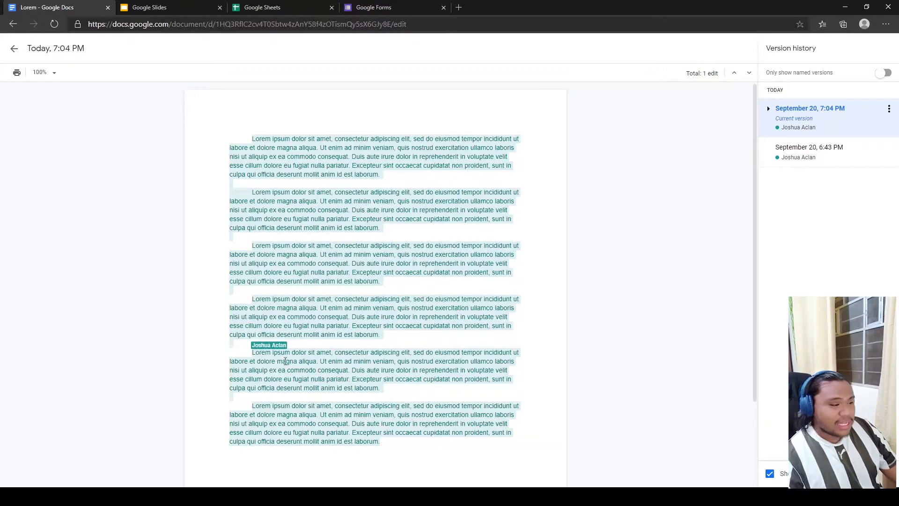
{"action": "mouse_move", "coordinate": [251, 354]}
{"action": "left_mouse_down"}
{"action": "mouse_move", "coordinate": [402, 423]}
{"action": "mouse_move", "coordinate": [428, 395]}
{"action": "mouse_move", "coordinate": [434, 440]}
{"action": "mouse_move", "coordinate": [399, 445]}
{"action": "mouse_move", "coordinate": [245, 403]}
{"action": "mouse_move", "coordinate": [233, 377]}
{"action": "mouse_move", "coordinate": [237, 350]}
{"action": "left_mouse_up"}
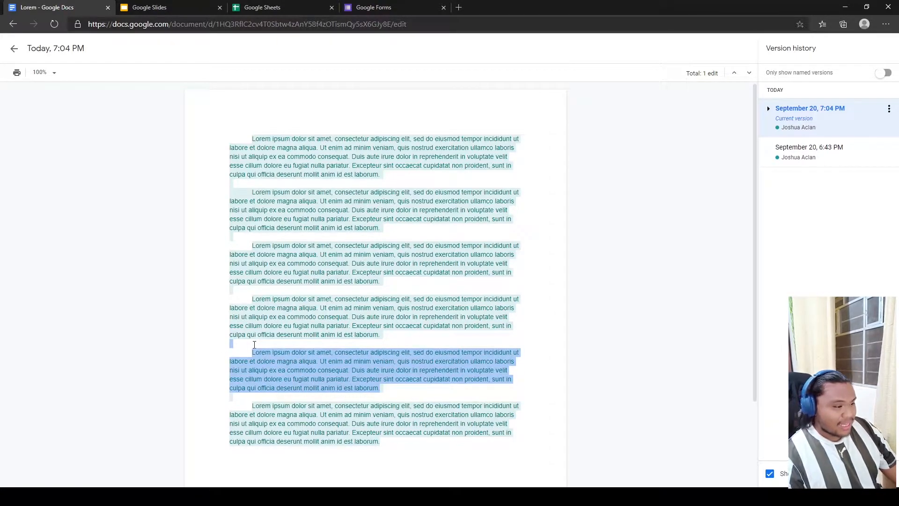
{"action": "left_click", "coordinate": [254, 344]}
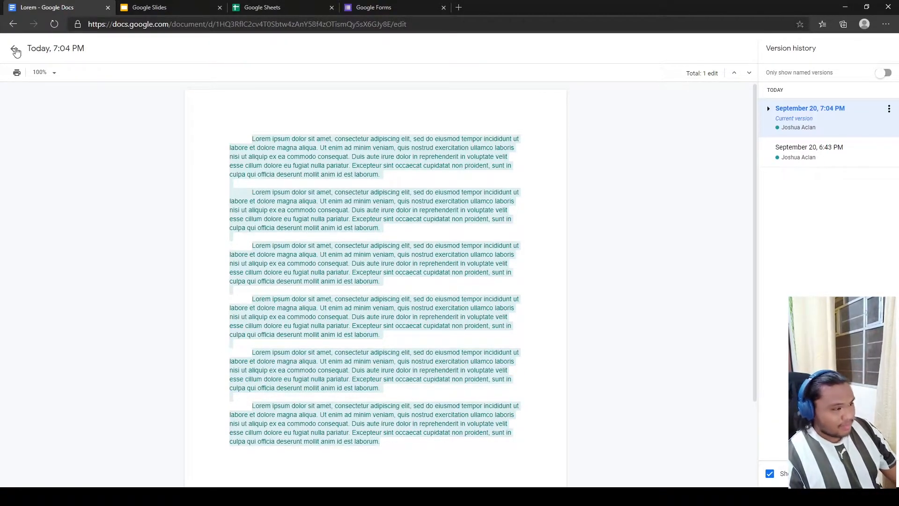
{"action": "left_click", "coordinate": [14, 48]}
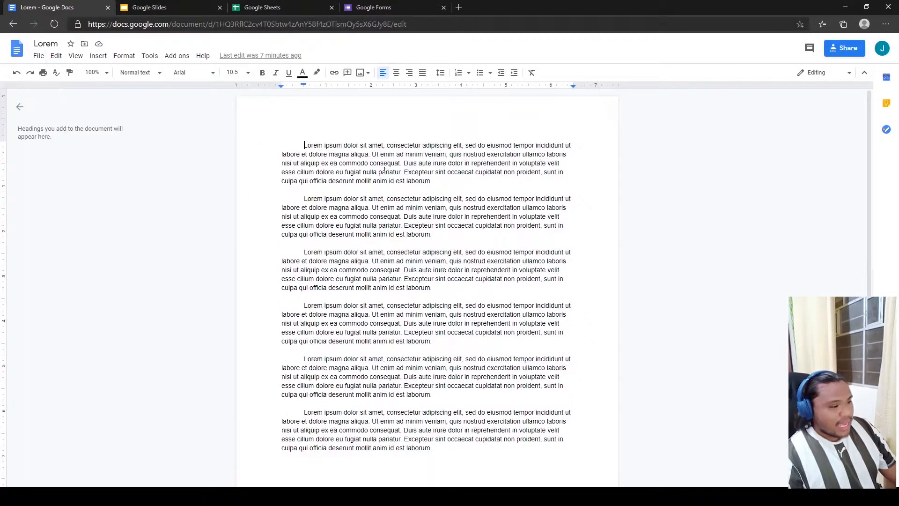
- Look through the file and editing commands to locate Find and replace, and return to the document text
{"action": "left_click", "coordinate": [39, 56]}
{"action": "left_click", "coordinate": [38, 57]}
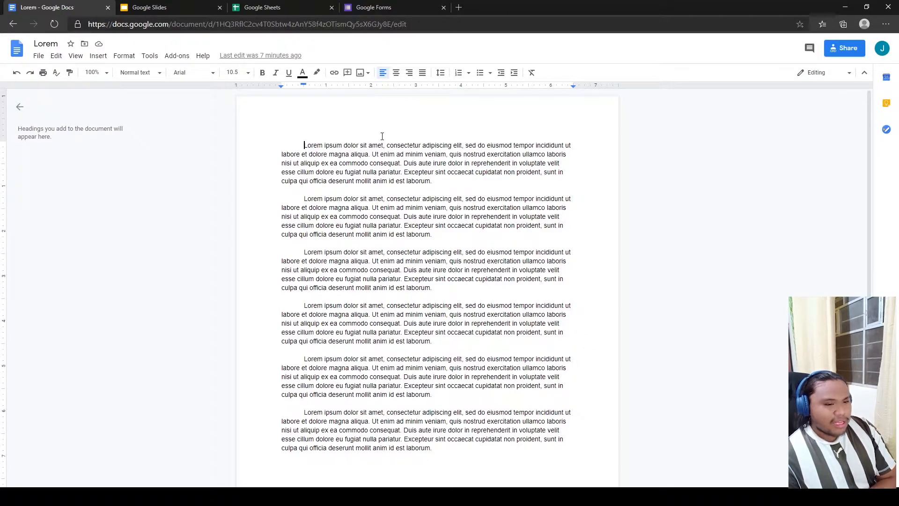
{"action": "left_click", "coordinate": [38, 57]}
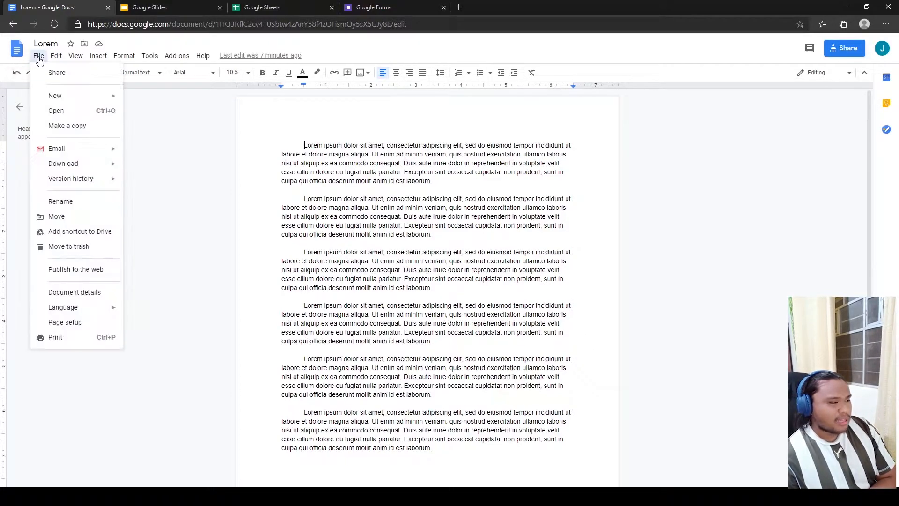
{"action": "mouse_move", "coordinate": [57, 56]}
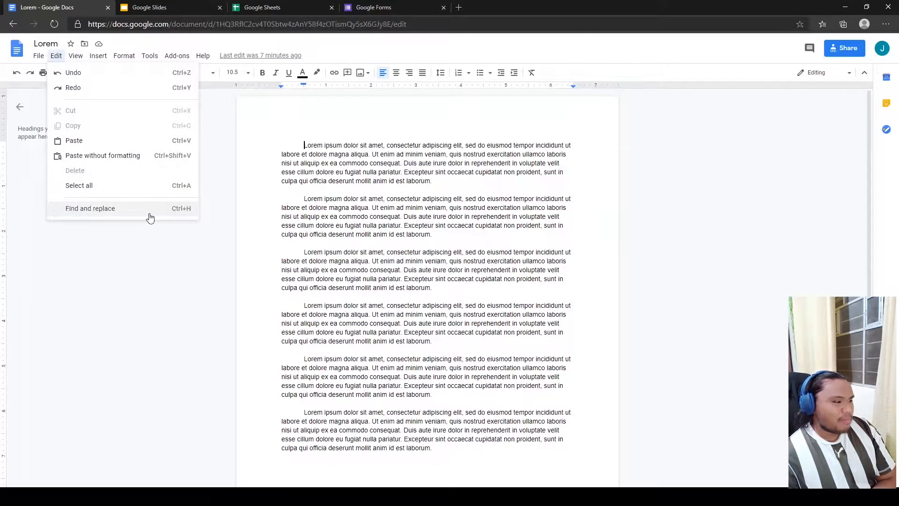
{"action": "left_click", "coordinate": [410, 203]}
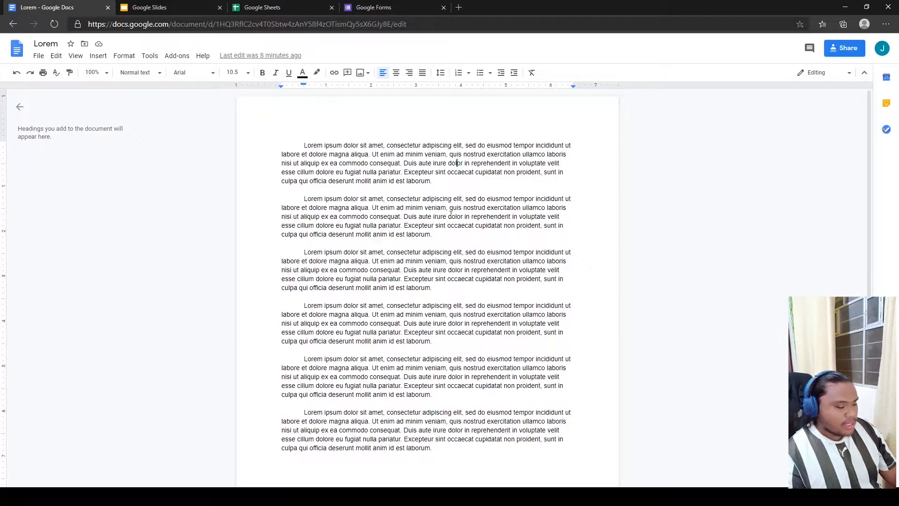
- Replace every occurrence of "Lorem" in the document with the author's short first name using Find and replace with Match case enabled
{"action": "key", "text": "ctrl+h"}
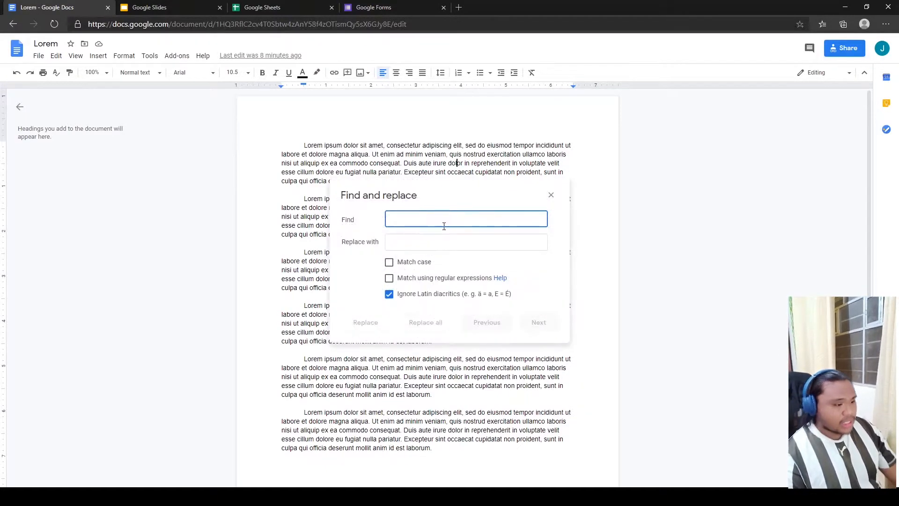
{"action": "left_click", "coordinate": [438, 229]}
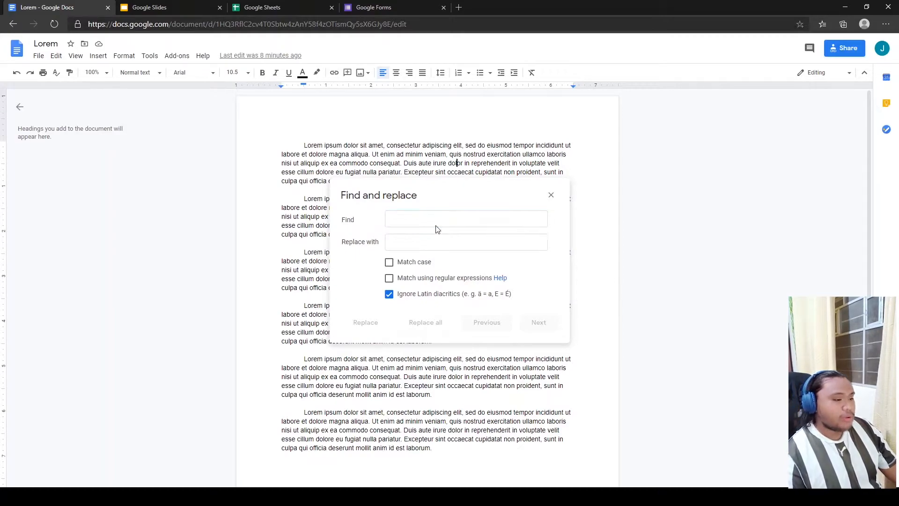
{"action": "left_click", "coordinate": [439, 220]}
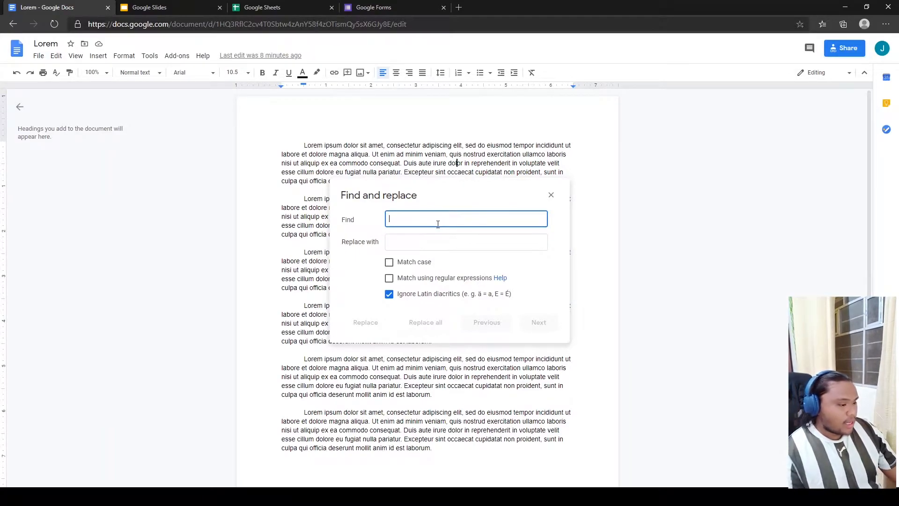
{"action": "type", "text": "Lorem"}
{"action": "left_click", "coordinate": [424, 245]}
{"action": "type", "text": "Josh"}
{"action": "left_click", "coordinate": [411, 268]}
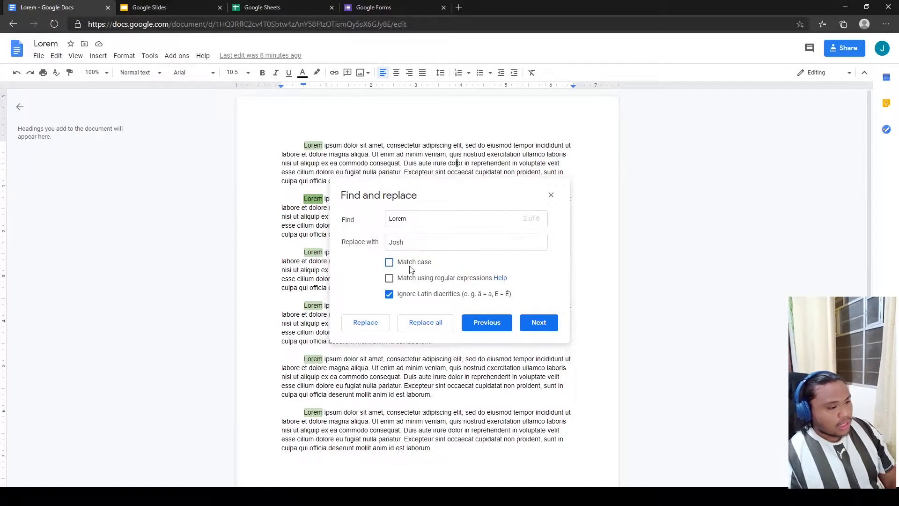
{"action": "left_click", "coordinate": [410, 266]}
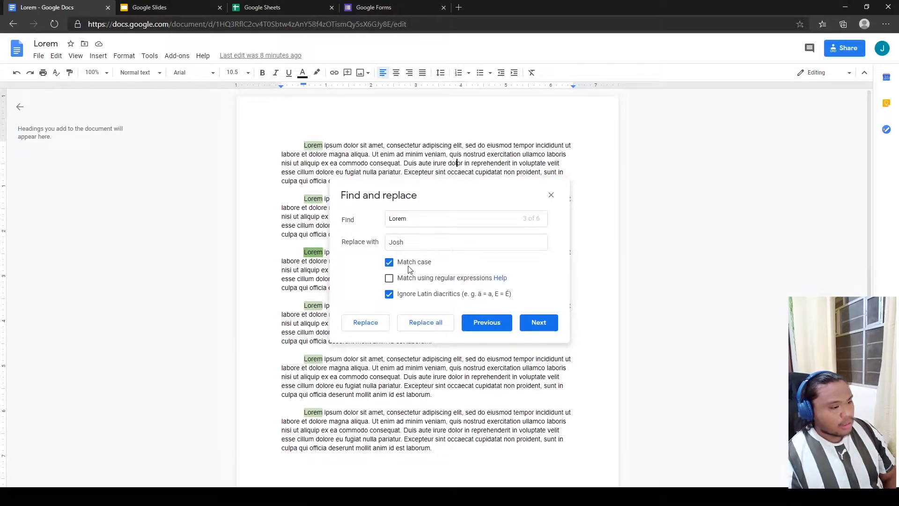
{"action": "left_click", "coordinate": [432, 330]}
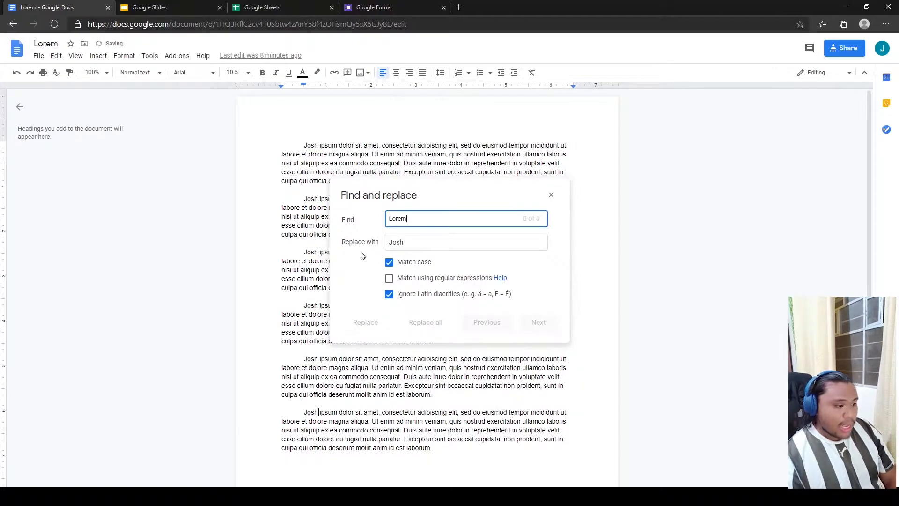
{"action": "left_click", "coordinate": [330, 171]}
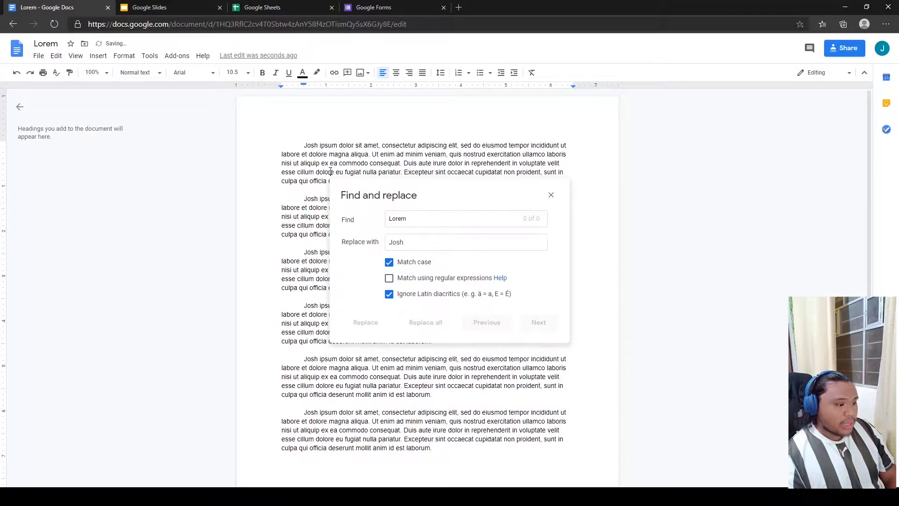
{"action": "left_click", "coordinate": [550, 195]}
- Highlight the first five paragraphs in succession to check the replaced word at the start of each
{"action": "left_click_drag", "start_coordinate": [303, 145], "coordinate": [432, 227]}
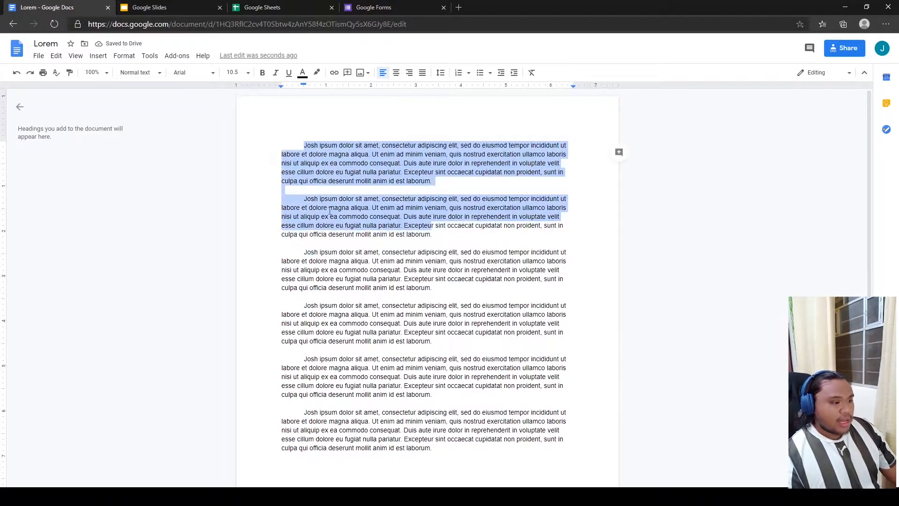
{"action": "left_click", "coordinate": [327, 212]}
{"action": "left_click_drag", "start_coordinate": [302, 199], "coordinate": [444, 270]}
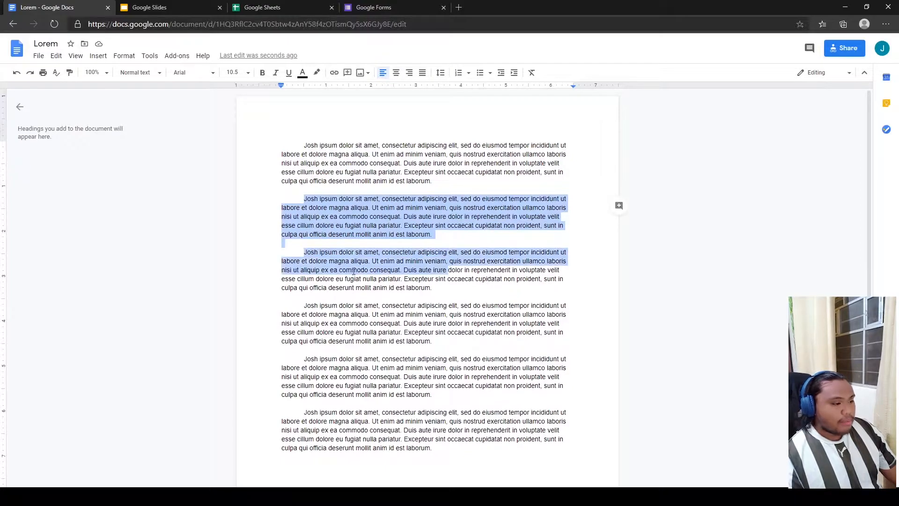
{"action": "left_click_drag", "start_coordinate": [303, 252], "coordinate": [452, 315]}
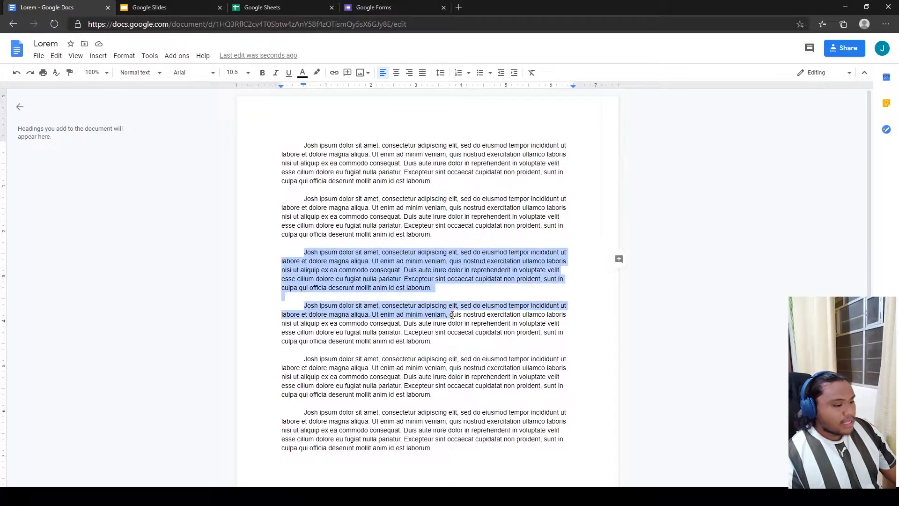
{"action": "left_click", "coordinate": [309, 299]}
{"action": "left_click_drag", "start_coordinate": [298, 305], "coordinate": [396, 328]}
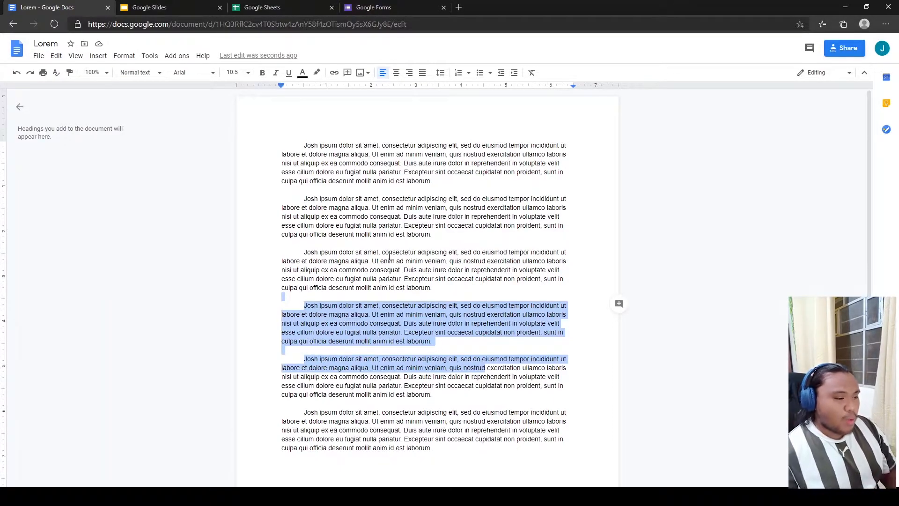
- Open the G Suite Marketplace for Docs add-ons and browse the available add-ons
{"action": "left_click", "coordinate": [176, 57]}
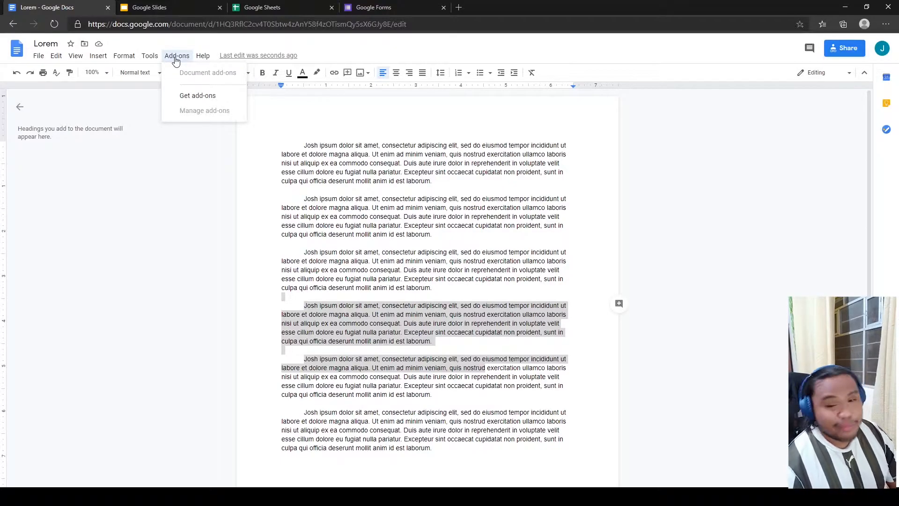
{"action": "left_click", "coordinate": [200, 95]}
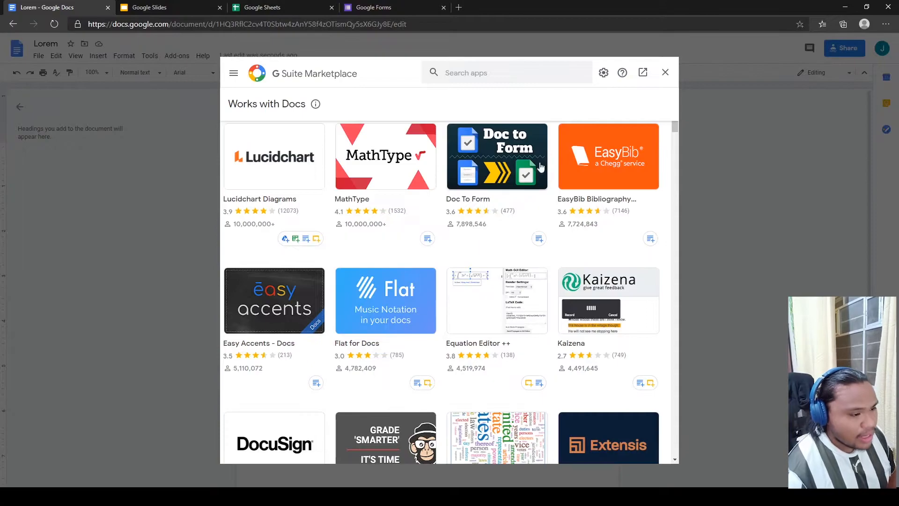
{"action": "scroll", "coordinate": [467, 193], "scroll_direction": "down", "scroll_amount": 1}
{"action": "scroll", "coordinate": [470, 193], "scroll_direction": "up", "scroll_amount": 1}
{"action": "scroll", "coordinate": [477, 196], "scroll_direction": "down", "scroll_amount": 1}
{"action": "scroll", "coordinate": [477, 196], "scroll_direction": "down", "scroll_amount": 5}
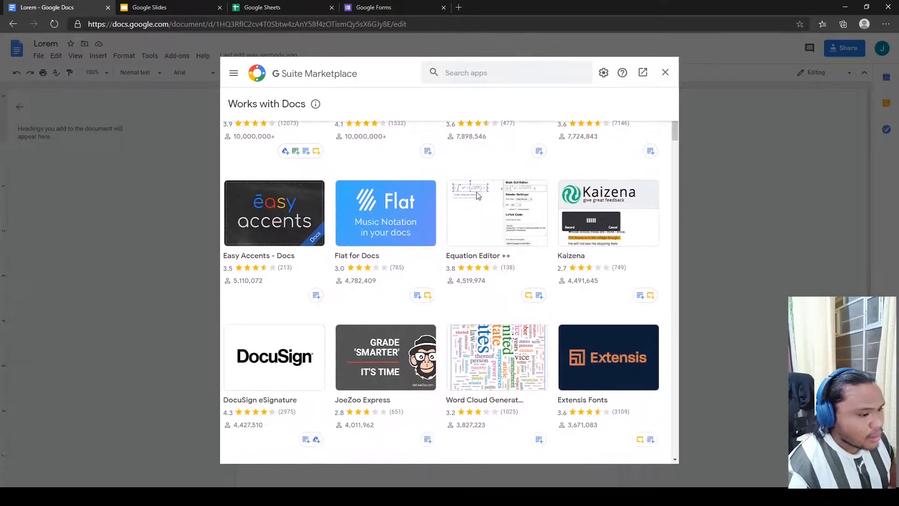
{"action": "scroll", "coordinate": [475, 195], "scroll_direction": "down", "scroll_amount": 2}
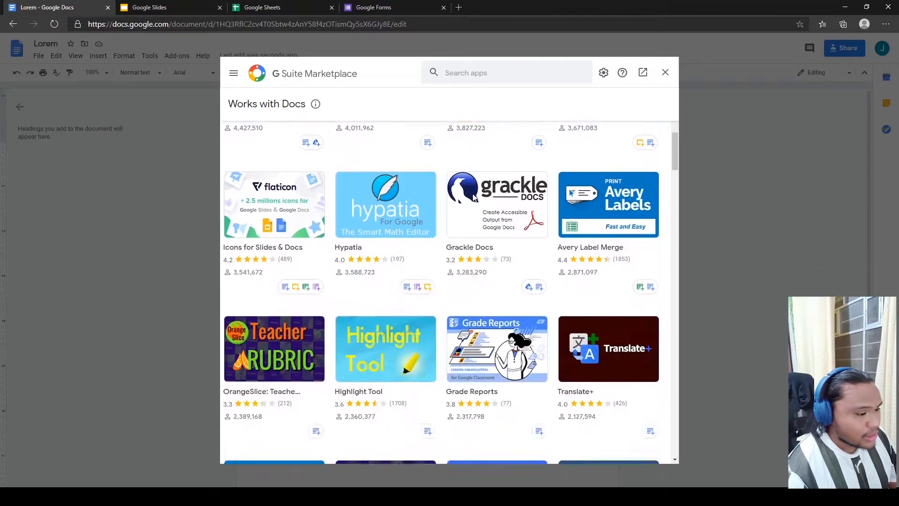
{"action": "scroll", "coordinate": [466, 205], "scroll_direction": "down", "scroll_amount": 2}
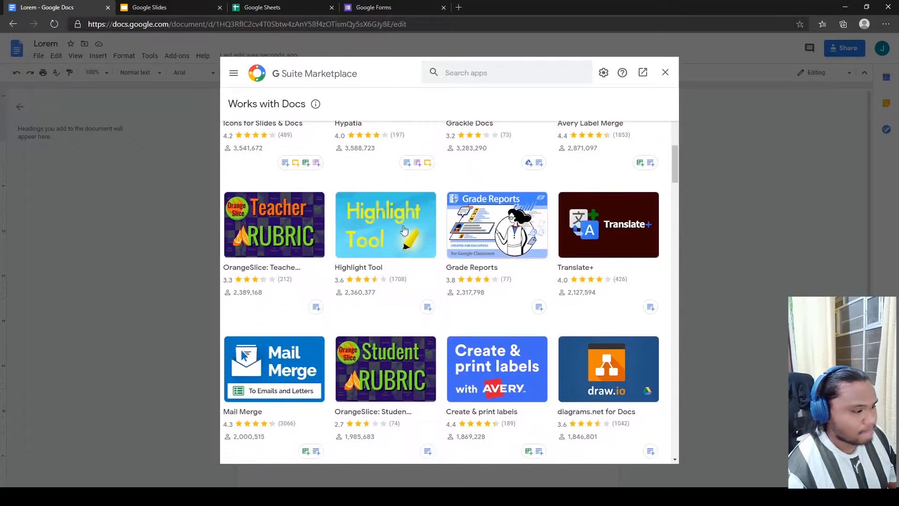
{"action": "scroll", "coordinate": [383, 239], "scroll_direction": "down", "scroll_amount": 5}
{"action": "scroll", "coordinate": [383, 239], "scroll_direction": "down", "scroll_amount": 2}
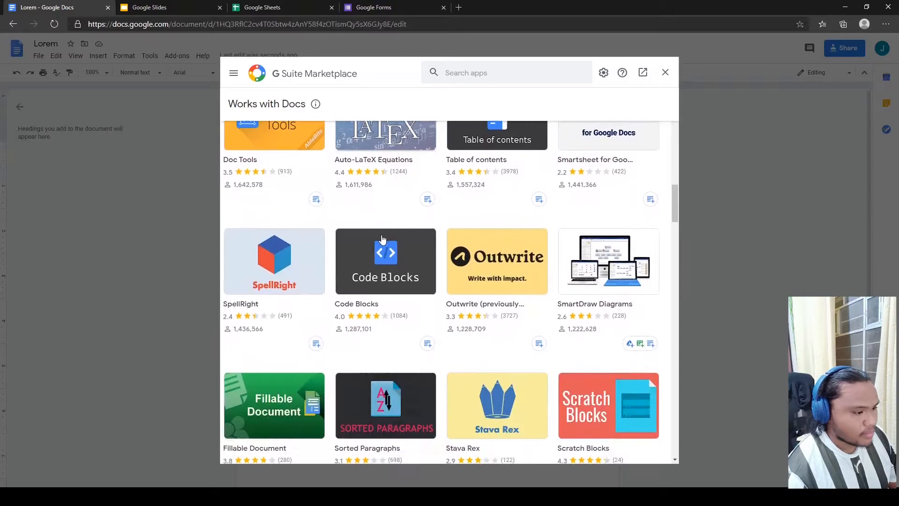
{"action": "scroll", "coordinate": [362, 286], "scroll_direction": "down", "scroll_amount": 4}
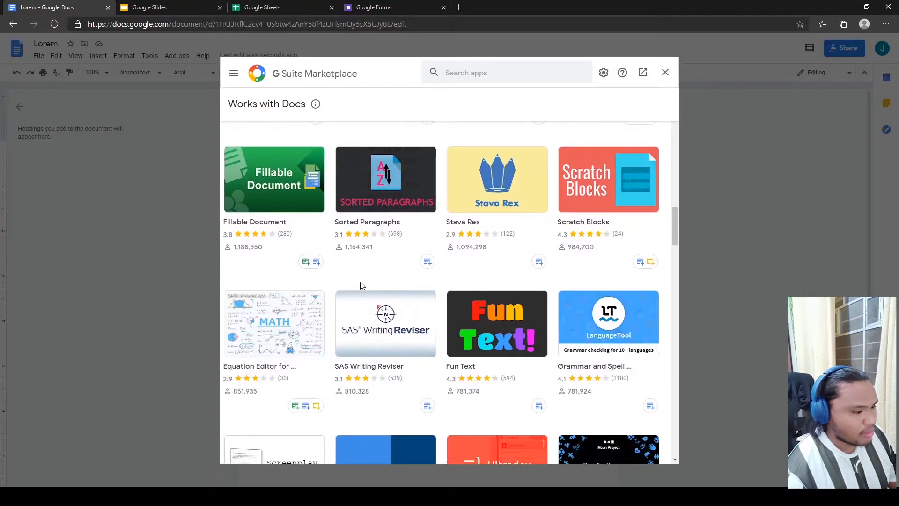
{"action": "scroll", "coordinate": [362, 286], "scroll_direction": "up", "scroll_amount": 11}
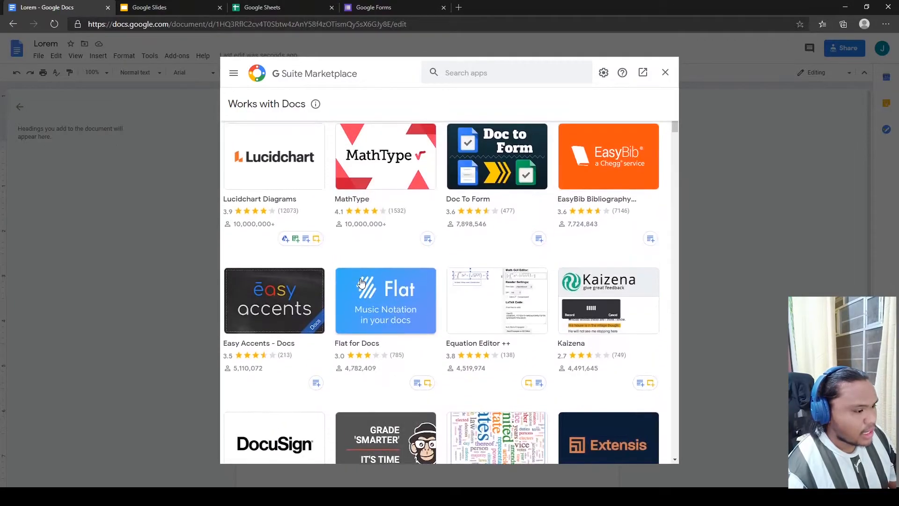
{"action": "scroll", "coordinate": [361, 282], "scroll_direction": "down", "scroll_amount": 9}
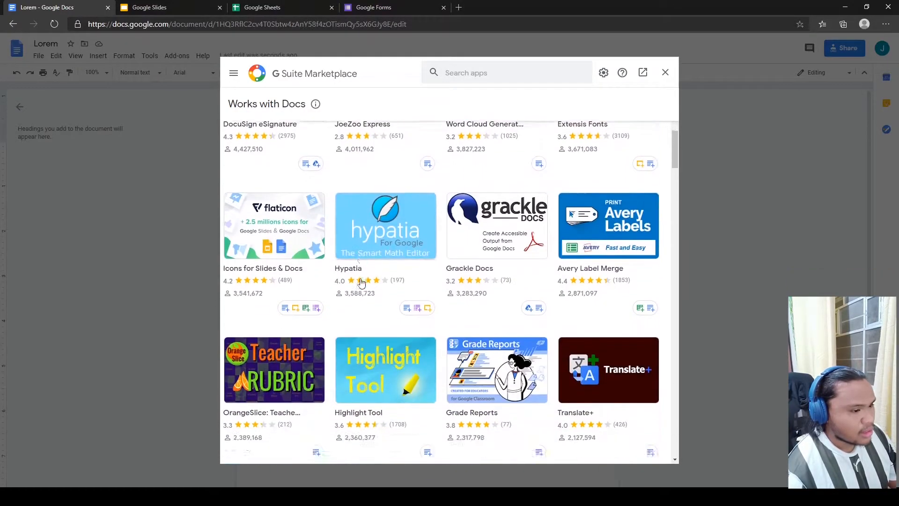
{"action": "scroll", "coordinate": [361, 283], "scroll_direction": "down", "scroll_amount": 15}
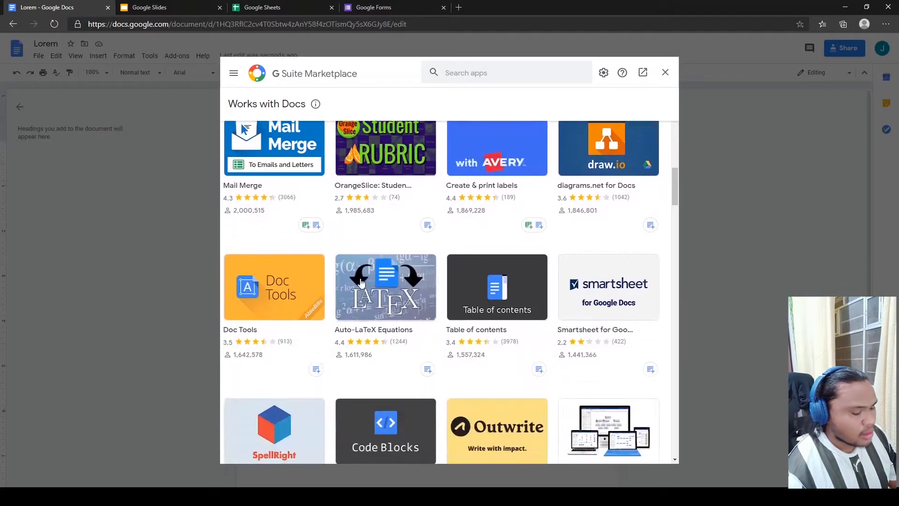
{"action": "scroll", "coordinate": [361, 282], "scroll_direction": "down", "scroll_amount": 2}
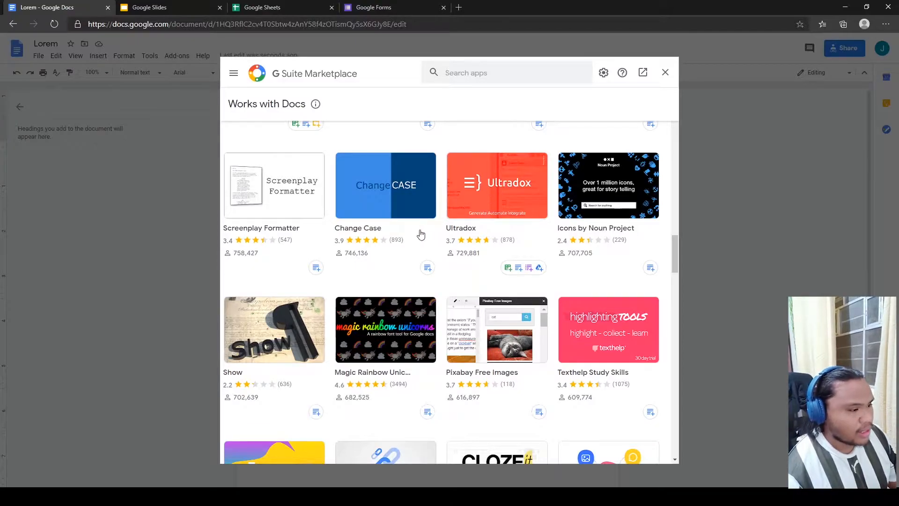
{"action": "scroll", "coordinate": [524, 244], "scroll_direction": "down", "scroll_amount": 6}
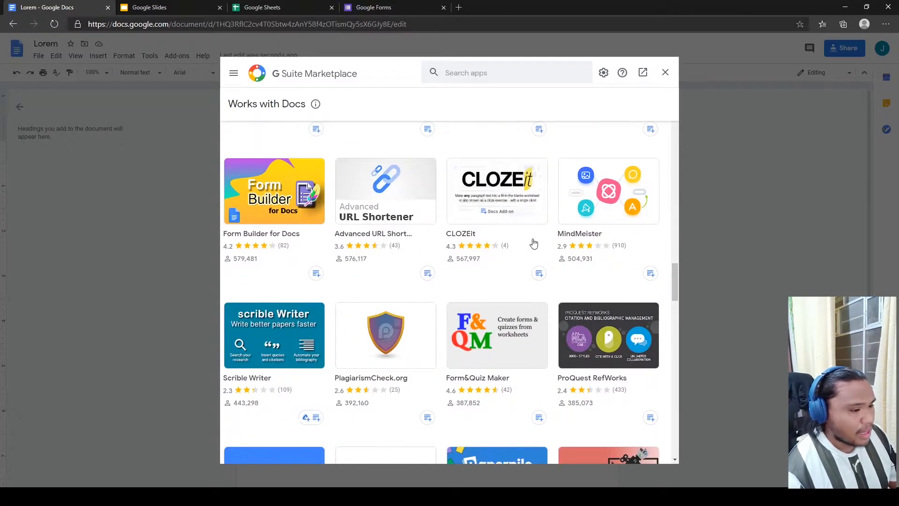
{"action": "scroll", "coordinate": [452, 287], "scroll_direction": "down", "scroll_amount": 1}
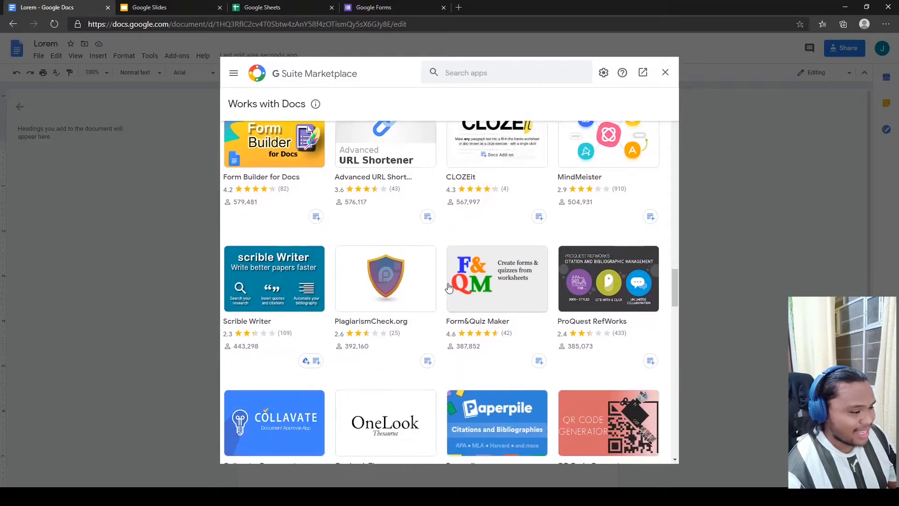
{"action": "scroll", "coordinate": [448, 286], "scroll_direction": "down", "scroll_amount": 6}
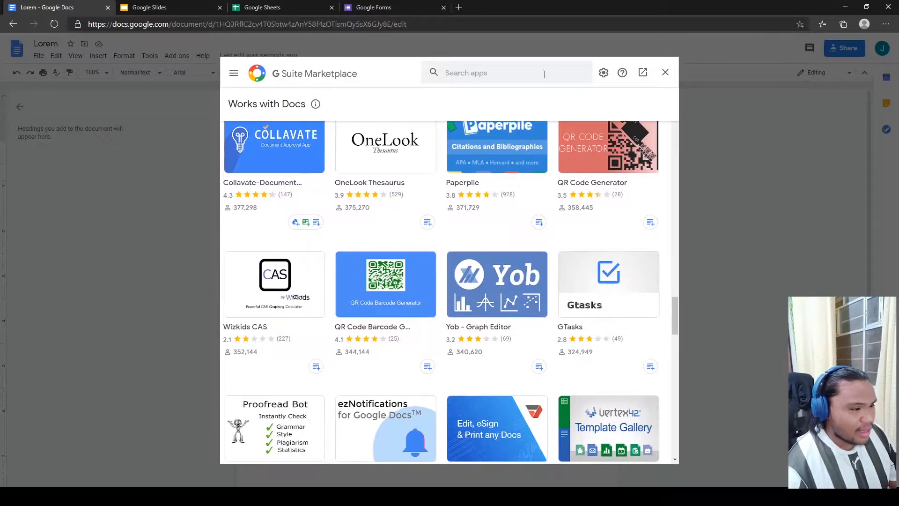
- Search the marketplace for Pictographr, open its listing and look through its preview images
{"action": "left_click", "coordinate": [537, 73]}
{"action": "type", "text": "Pic"}
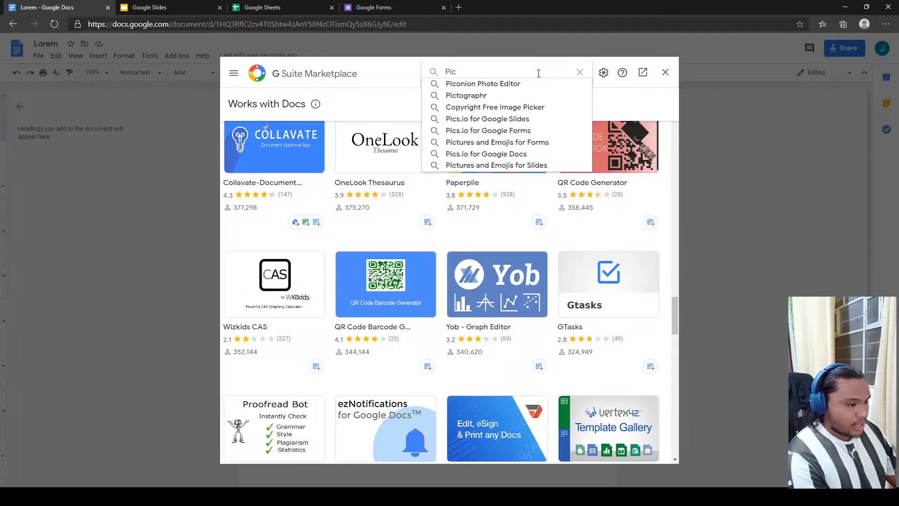
{"action": "left_click", "coordinate": [464, 96]}
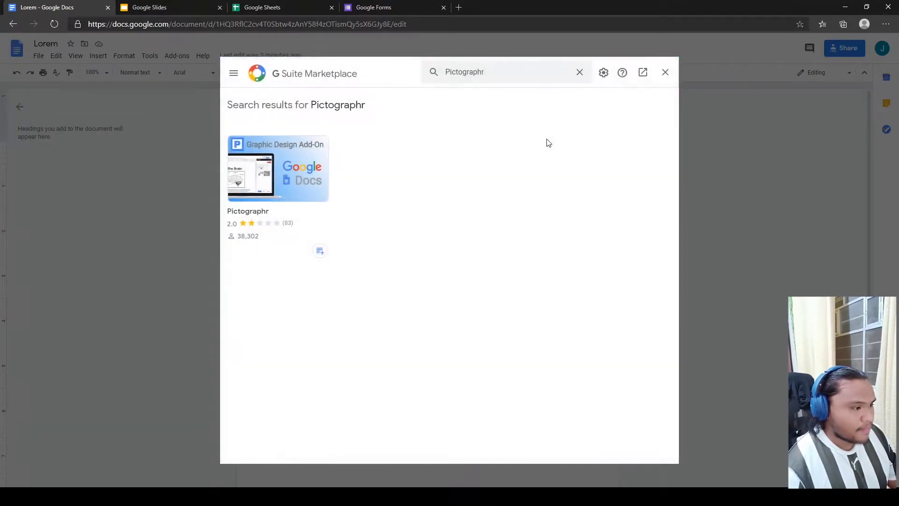
{"action": "left_click", "coordinate": [313, 193]}
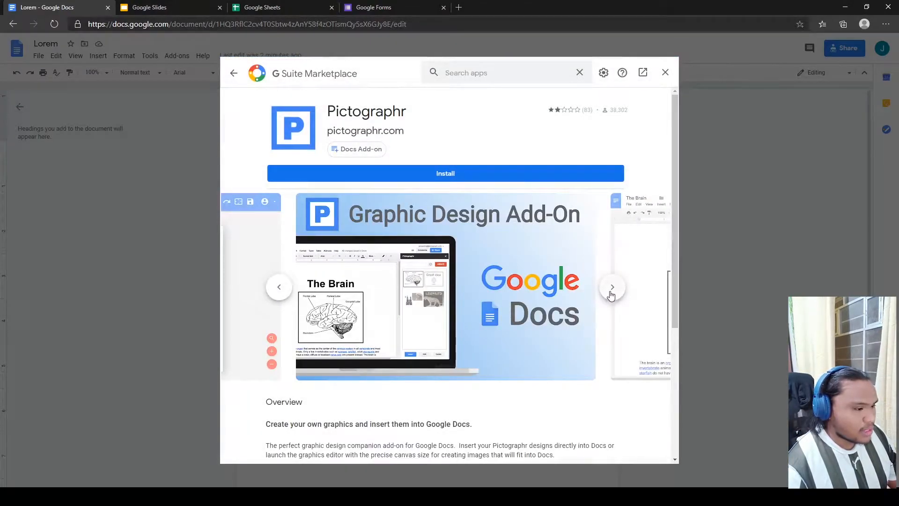
{"action": "left_click", "coordinate": [611, 288]}
{"action": "left_click", "coordinate": [611, 292]}
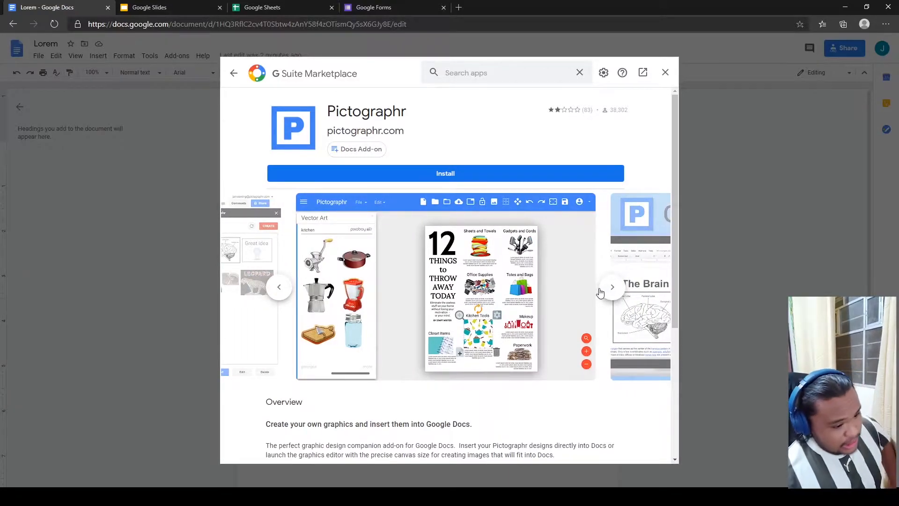
{"action": "left_click", "coordinate": [616, 294]}
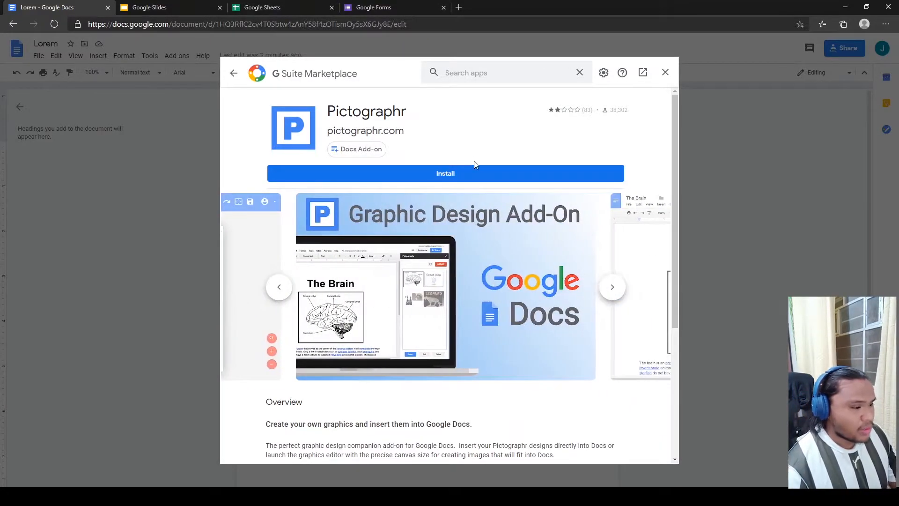
- Install the Pictographr add-on, grant it permission to run and close the marketplace
{"action": "left_click", "coordinate": [478, 174]}
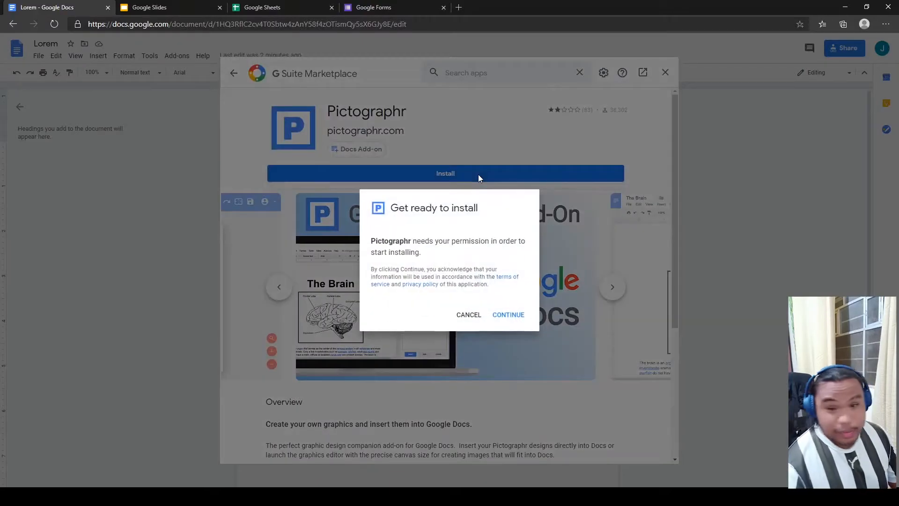
{"action": "left_click", "coordinate": [512, 316]}
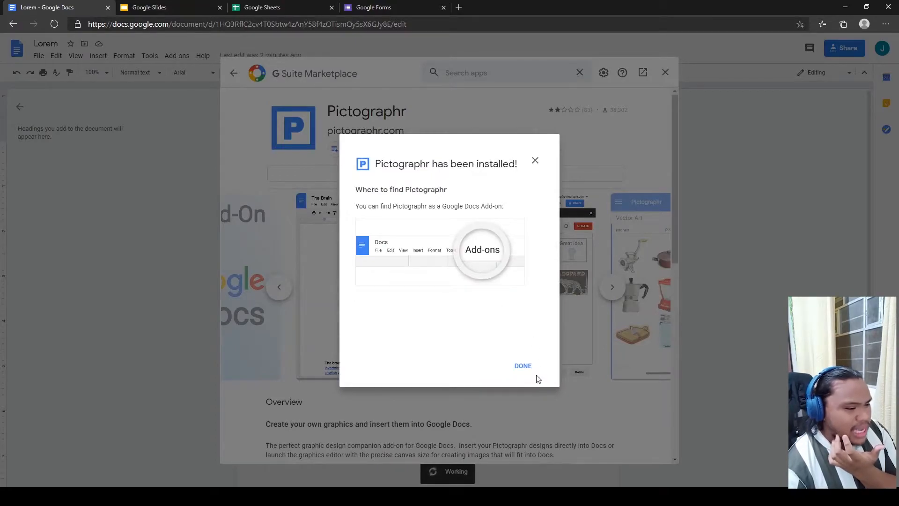
{"action": "left_click", "coordinate": [526, 370]}
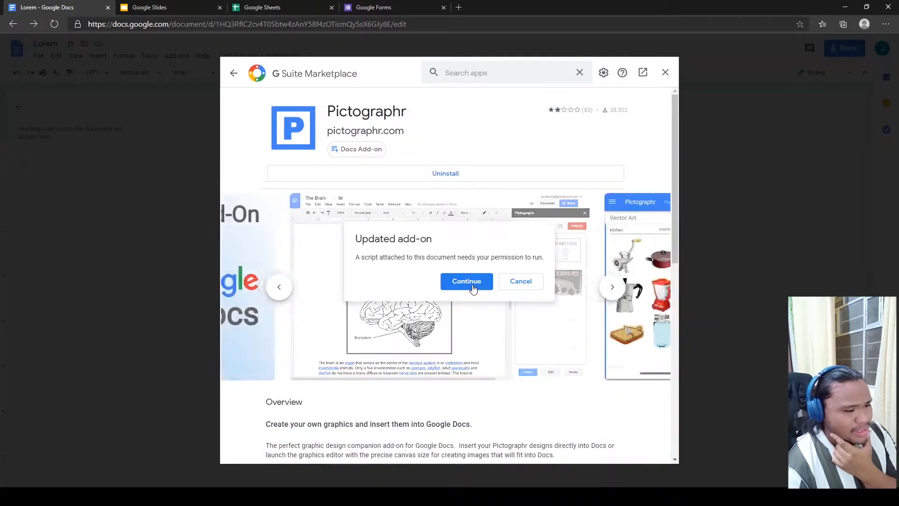
{"action": "left_click", "coordinate": [472, 285]}
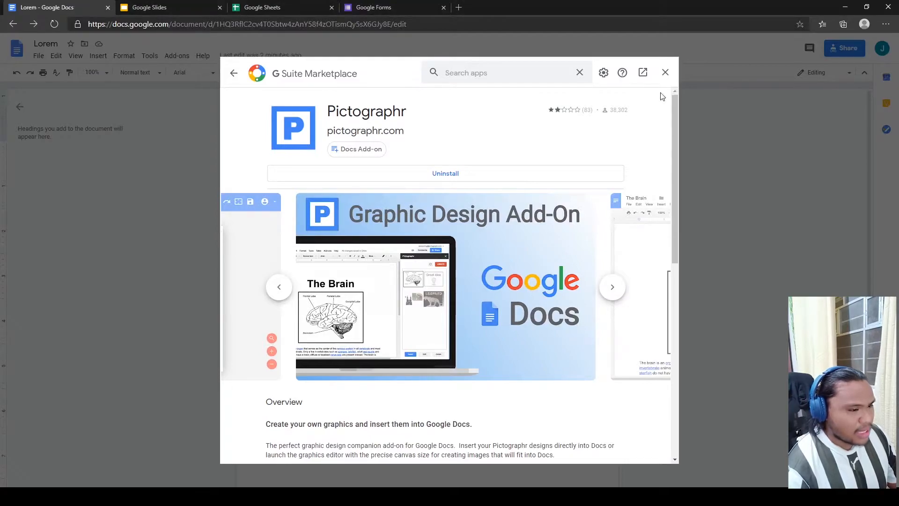
{"action": "left_click", "coordinate": [665, 72]}
- Check the options offered by the Pictographr add-on and show the list of document add-ons
{"action": "left_click", "coordinate": [177, 55]}
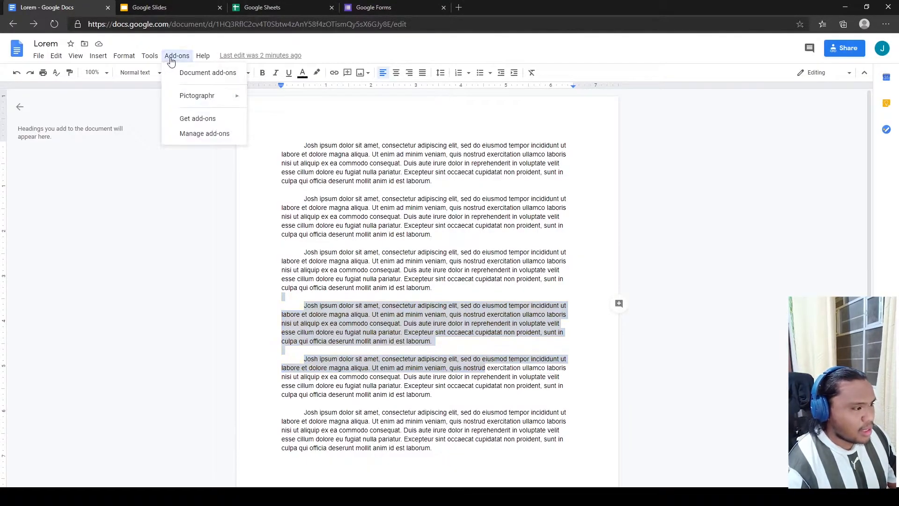
{"action": "mouse_move", "coordinate": [209, 96]}
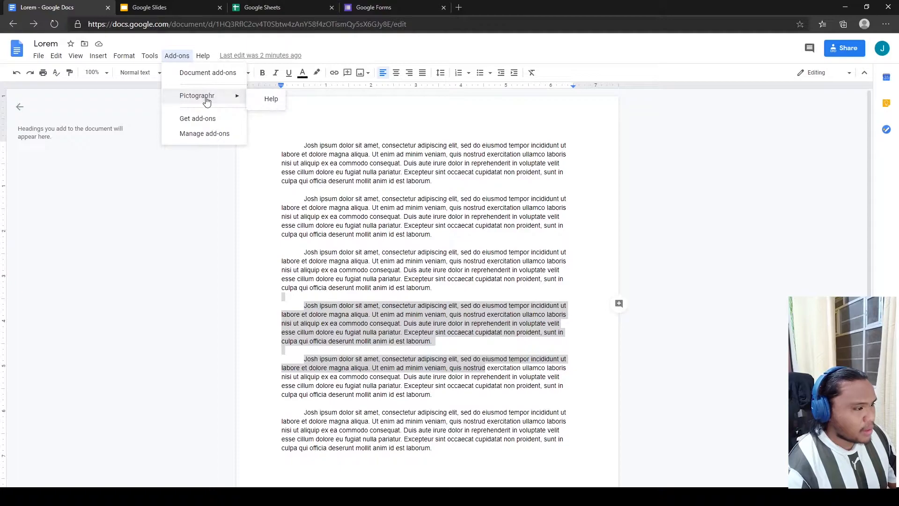
{"action": "left_click", "coordinate": [228, 181]}
{"action": "left_click", "coordinate": [185, 56]}
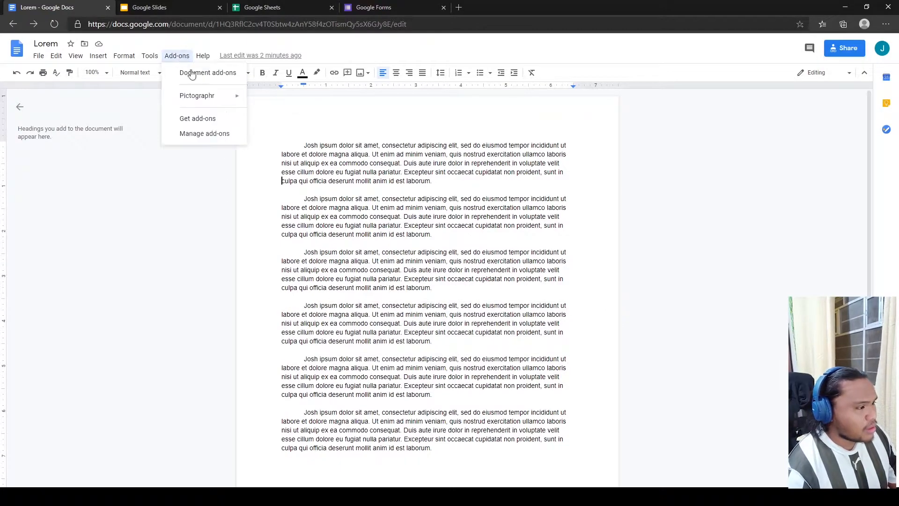
{"action": "left_click", "coordinate": [205, 74]}
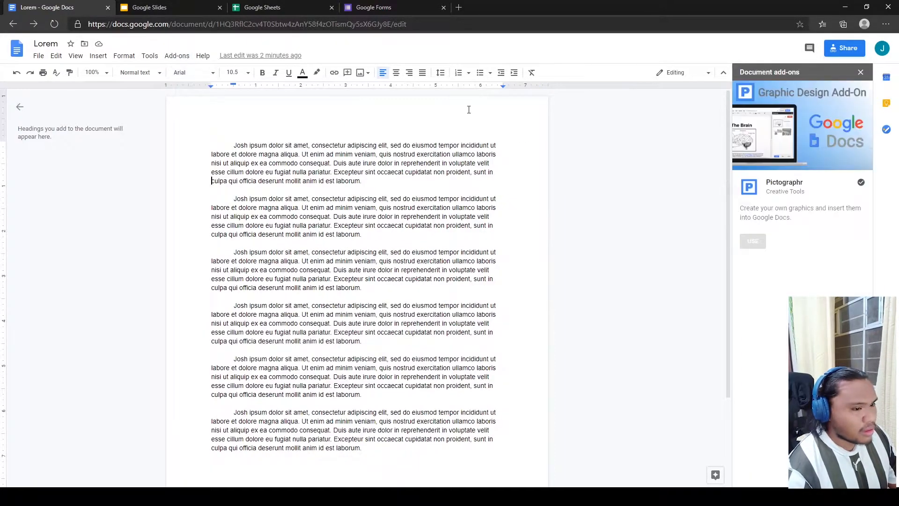
- Review Pictographr's marketplace page from the document add-ons list, then close the page
{"action": "left_click", "coordinate": [781, 186]}
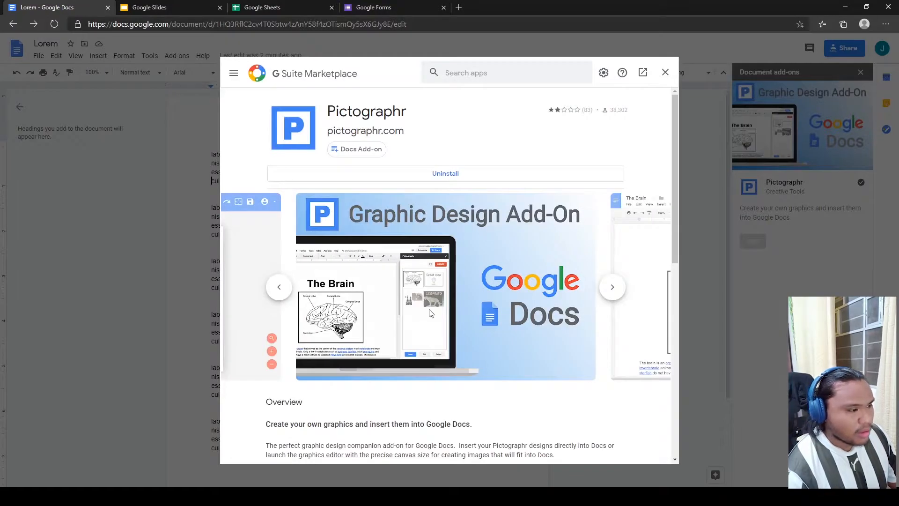
{"action": "scroll", "coordinate": [457, 281], "scroll_direction": "down", "scroll_amount": 8}
{"action": "scroll", "coordinate": [456, 281], "scroll_direction": "down", "scroll_amount": 2}
{"action": "scroll", "coordinate": [456, 281], "scroll_direction": "up", "scroll_amount": 10}
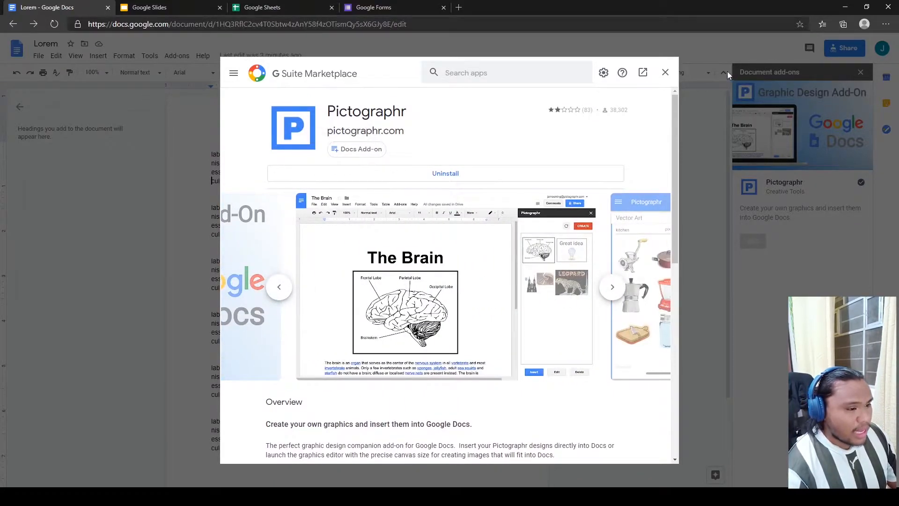
{"action": "left_click", "coordinate": [665, 72]}
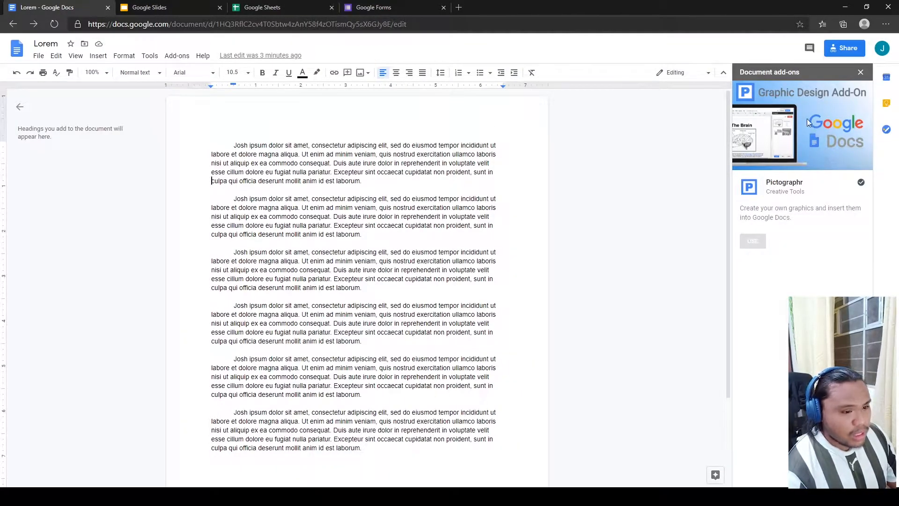
- Reopen the marketplace, examine the Lucidchart Diagrams listing and its preview images, and return to the add-on list
{"action": "left_click", "coordinate": [174, 57]}
{"action": "left_click", "coordinate": [202, 121]}
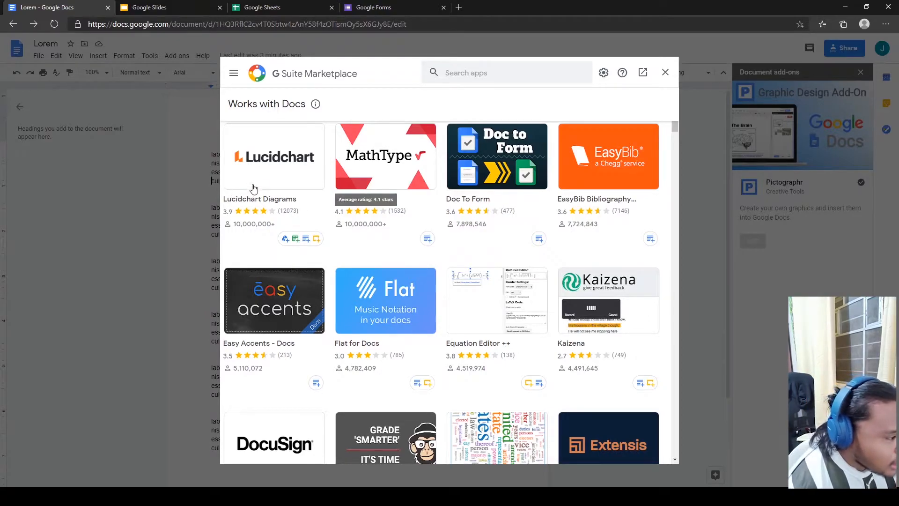
{"action": "left_click", "coordinate": [271, 183]}
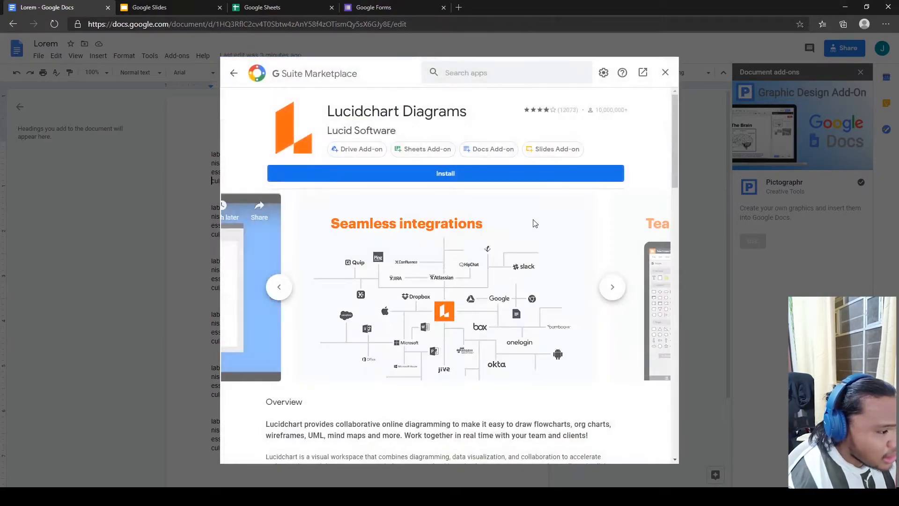
{"action": "scroll", "coordinate": [534, 224], "scroll_direction": "down", "scroll_amount": 2}
{"action": "left_click", "coordinate": [619, 183]}
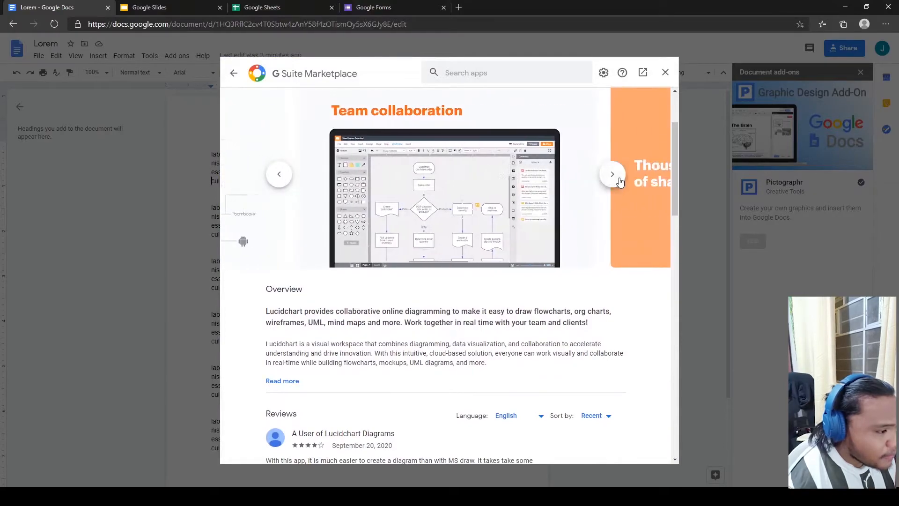
{"action": "left_click", "coordinate": [614, 177]}
{"action": "left_click", "coordinate": [612, 177]}
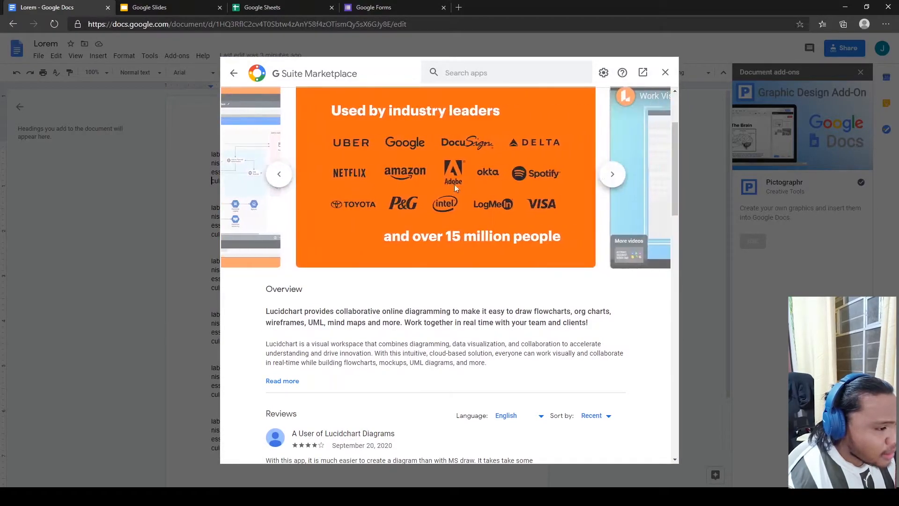
{"action": "left_click", "coordinate": [280, 173]}
{"action": "scroll", "coordinate": [279, 174], "scroll_direction": "up", "scroll_amount": 3}
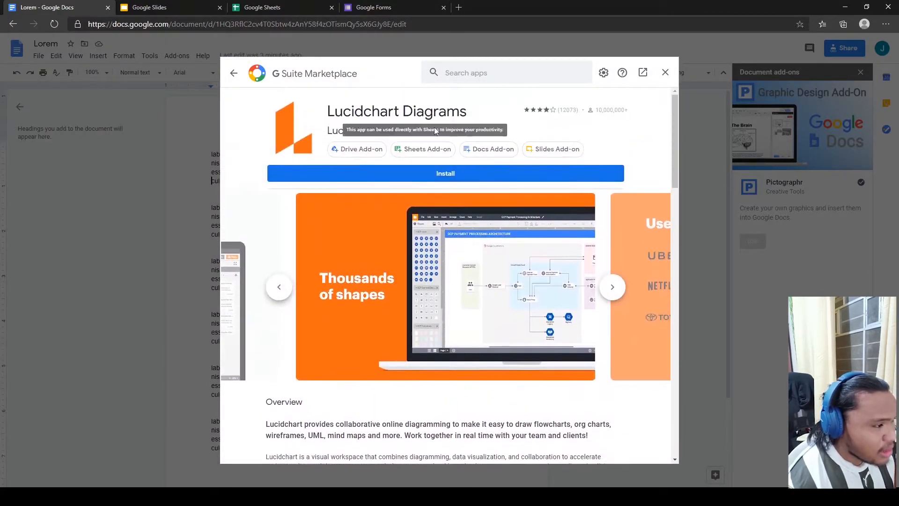
{"action": "left_click", "coordinate": [233, 75]}
- Find the Translate+ add-on among the Docs add-ons and install it, continuing to the permission request
{"action": "scroll", "coordinate": [395, 244], "scroll_direction": "down", "scroll_amount": 1}
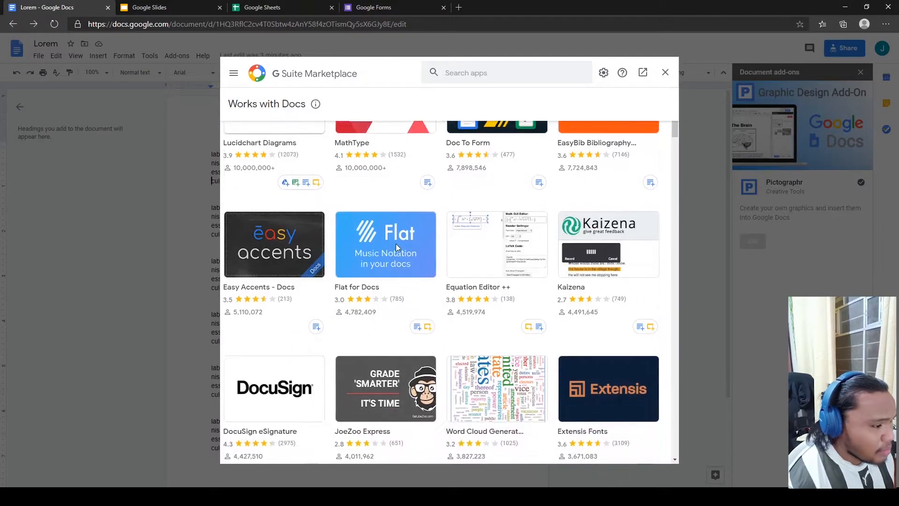
{"action": "scroll", "coordinate": [396, 248], "scroll_direction": "down", "scroll_amount": 1}
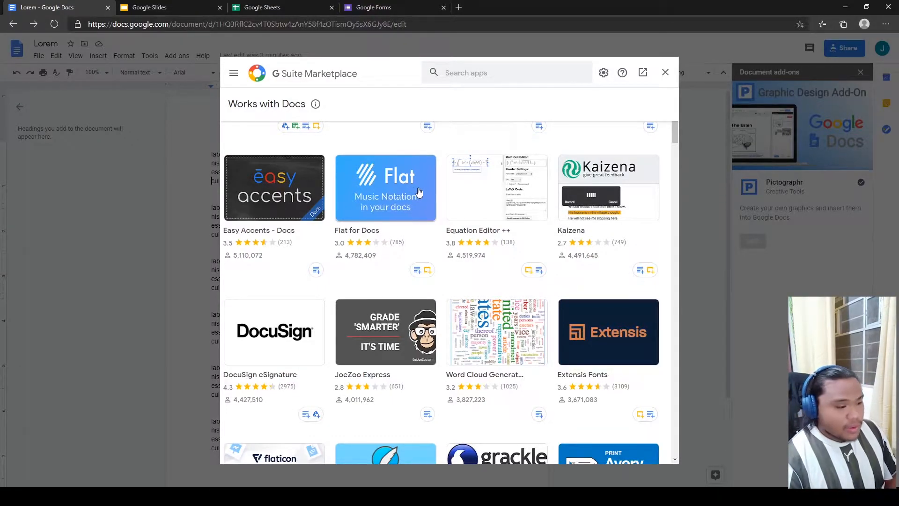
{"action": "scroll", "coordinate": [411, 230], "scroll_direction": "down", "scroll_amount": 2}
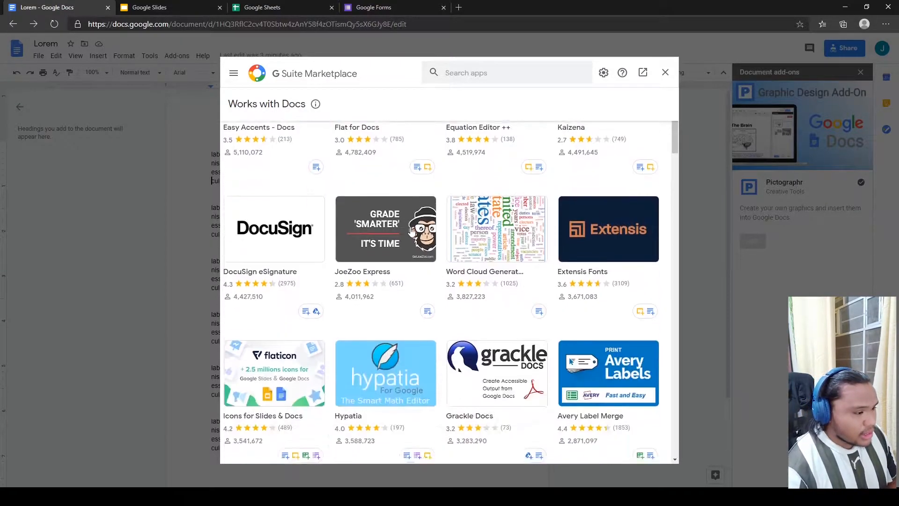
{"action": "scroll", "coordinate": [457, 254], "scroll_direction": "down", "scroll_amount": 2}
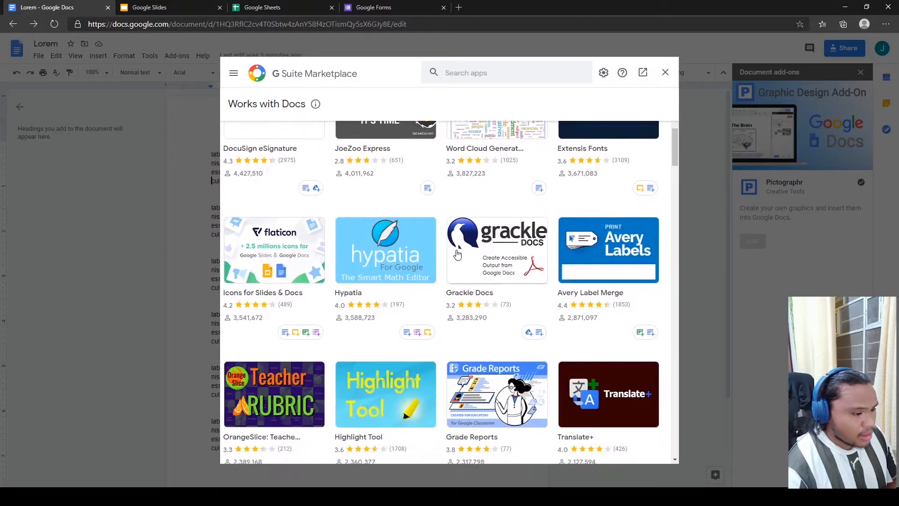
{"action": "scroll", "coordinate": [457, 255], "scroll_direction": "down", "scroll_amount": 1}
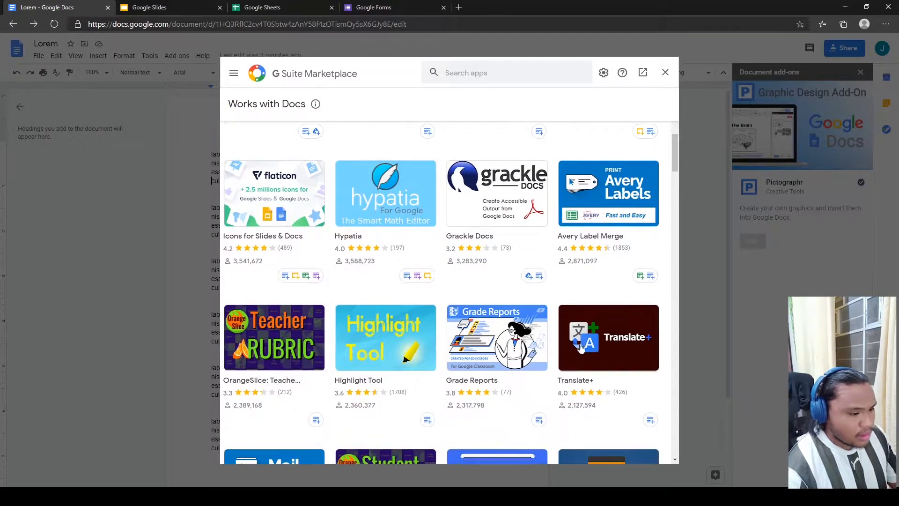
{"action": "left_click", "coordinate": [573, 346]}
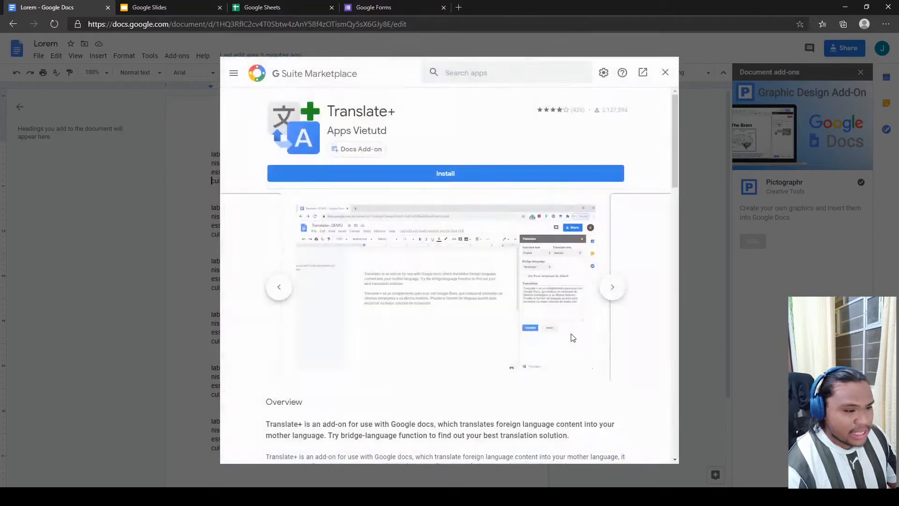
{"action": "left_click", "coordinate": [438, 176]}
{"action": "left_click", "coordinate": [509, 314]}
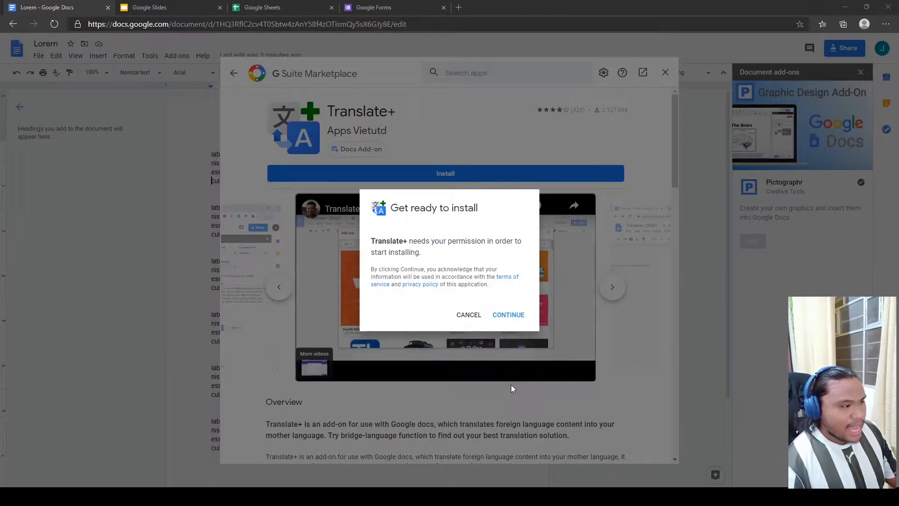
{"action": "left_click", "coordinate": [508, 315]}
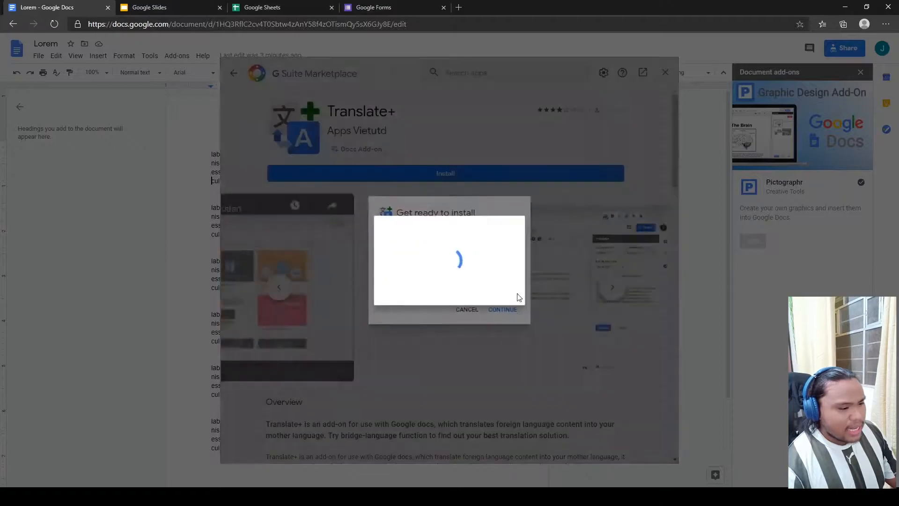
- Switch to Google Slides, create a blank presentation and try to open its add-on commands
{"action": "left_click", "coordinate": [141, 9]}
{"action": "left_click", "coordinate": [218, 126]}
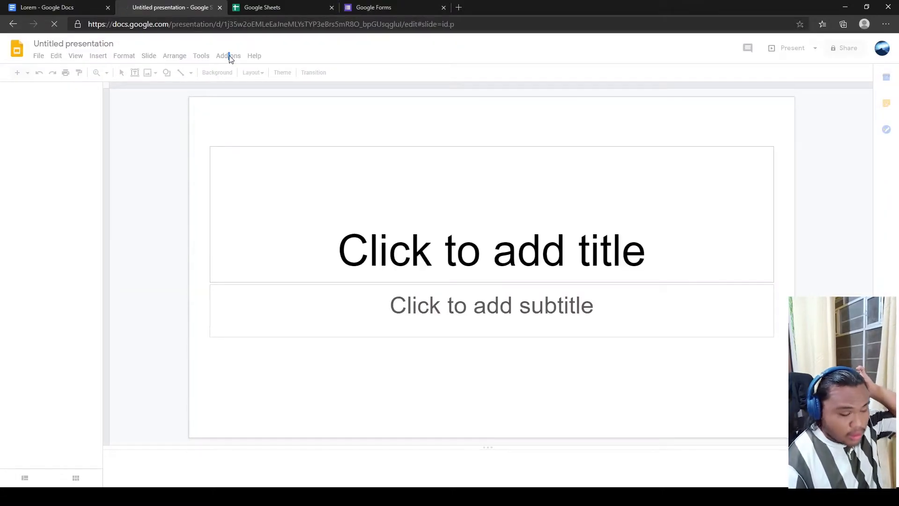
{"action": "left_click", "coordinate": [229, 57]}
{"action": "left_click", "coordinate": [229, 57]}
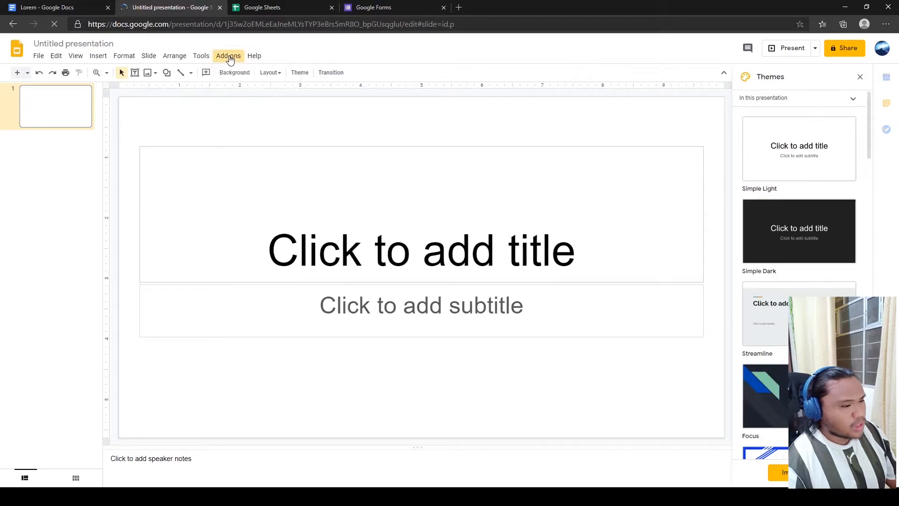
- Return to the Lorem document, finish the Translate+ installation, and close the marketplace and the document add-ons list
{"action": "left_click", "coordinate": [51, 7]}
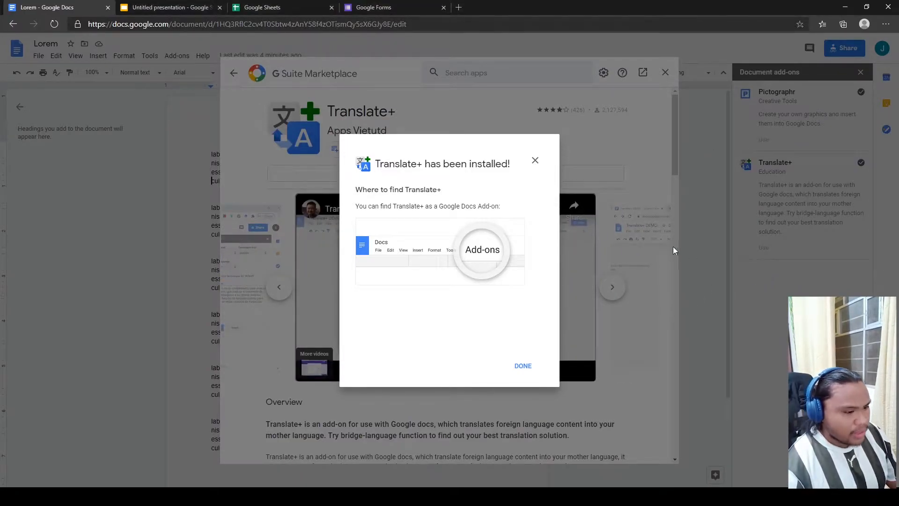
{"action": "left_click", "coordinate": [523, 367]}
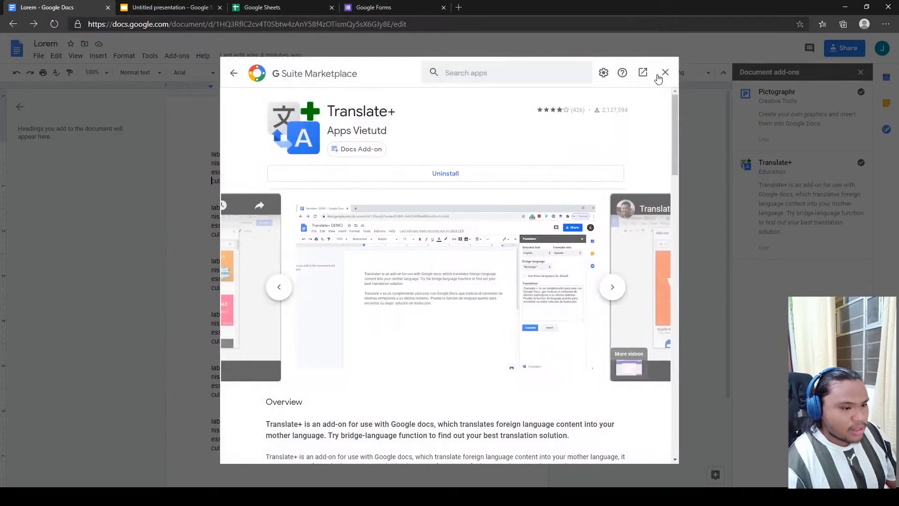
{"action": "left_click", "coordinate": [659, 74]}
{"action": "left_click", "coordinate": [864, 75]}
- Select the first paragraph, check the Translate+ add-on's commands, and reload the Lorem document
{"action": "left_click_drag", "start_coordinate": [304, 145], "coordinate": [459, 182]}
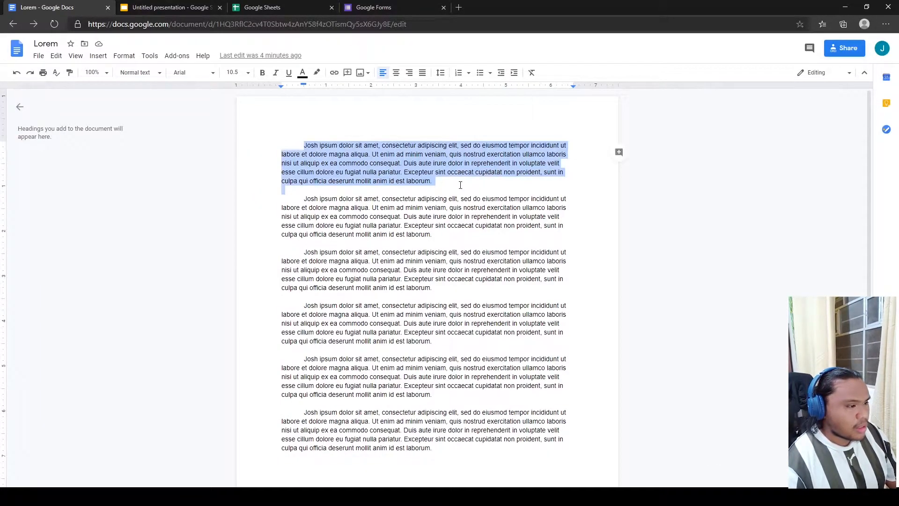
{"action": "left_click", "coordinate": [177, 56]}
{"action": "mouse_move", "coordinate": [244, 111]}
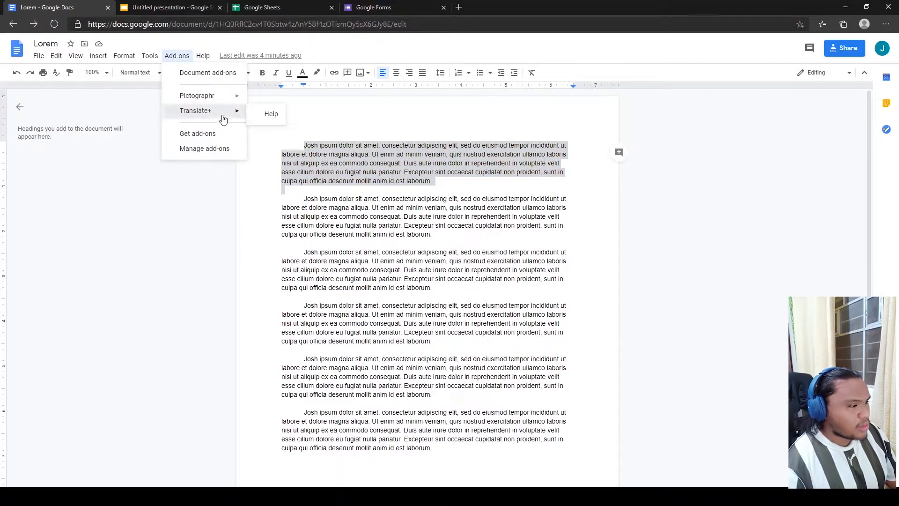
{"action": "left_click", "coordinate": [400, 101]}
{"action": "key", "text": "F5"}
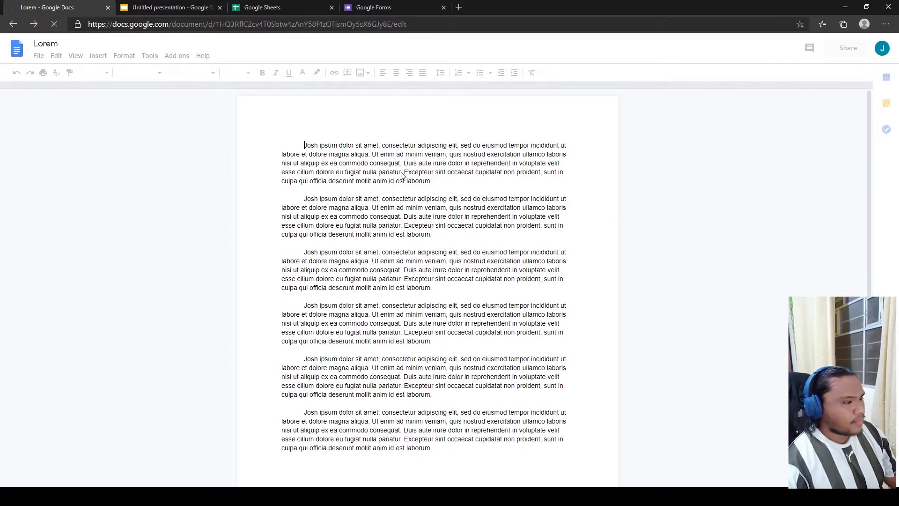
- Try to start Translate+ on the first paragraph of the Lorem document
{"action": "triple_click", "coordinate": [441, 177]}
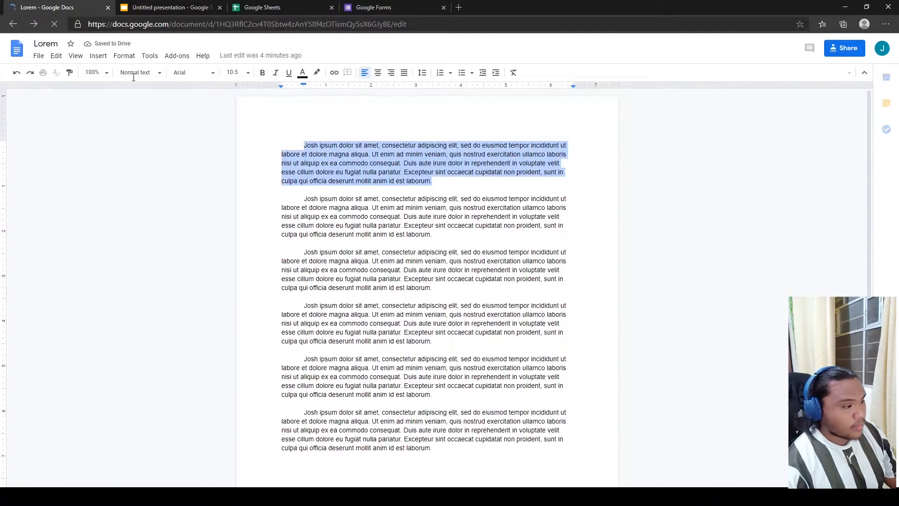
{"action": "left_click", "coordinate": [177, 57]}
{"action": "mouse_move", "coordinate": [220, 111]}
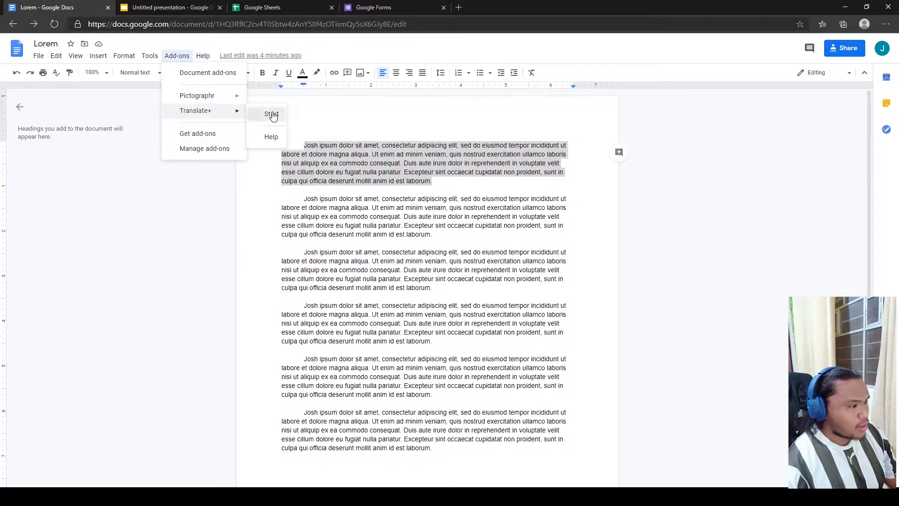
{"action": "left_click", "coordinate": [271, 114]}
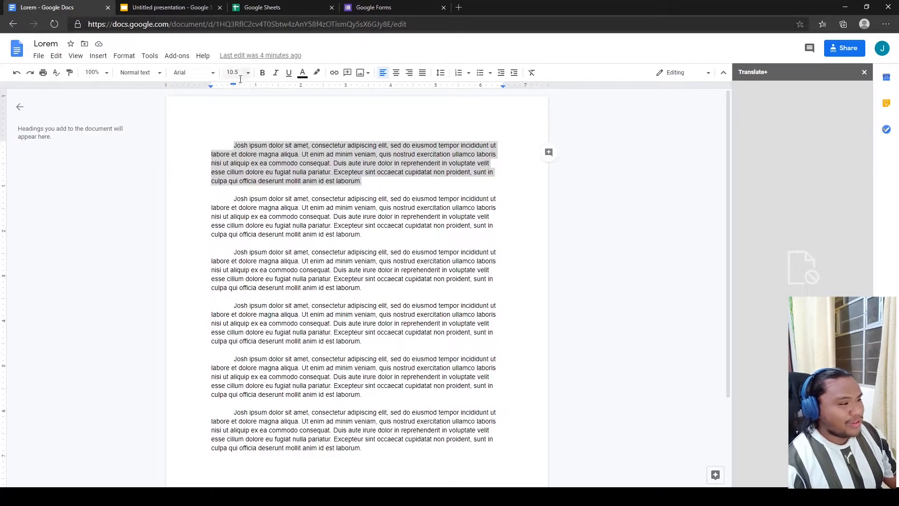
{"action": "left_click", "coordinate": [376, 183]}
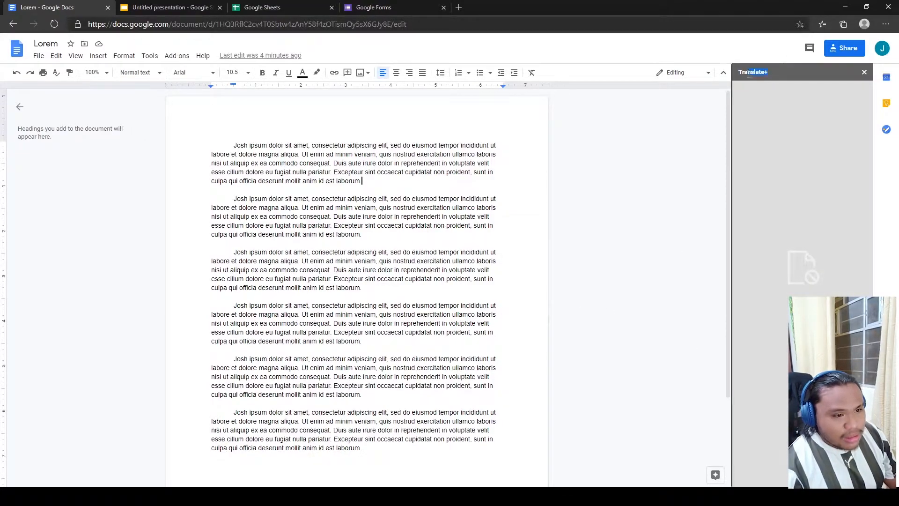
- Try to launch the Pictographr add-on in the document
{"action": "left_click", "coordinate": [177, 56]}
{"action": "mouse_move", "coordinate": [213, 96]}
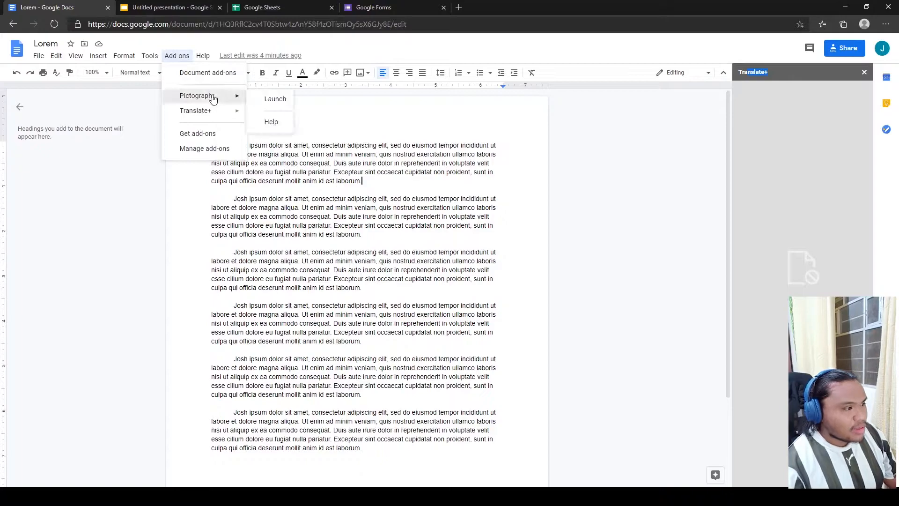
{"action": "left_click", "coordinate": [275, 99]}
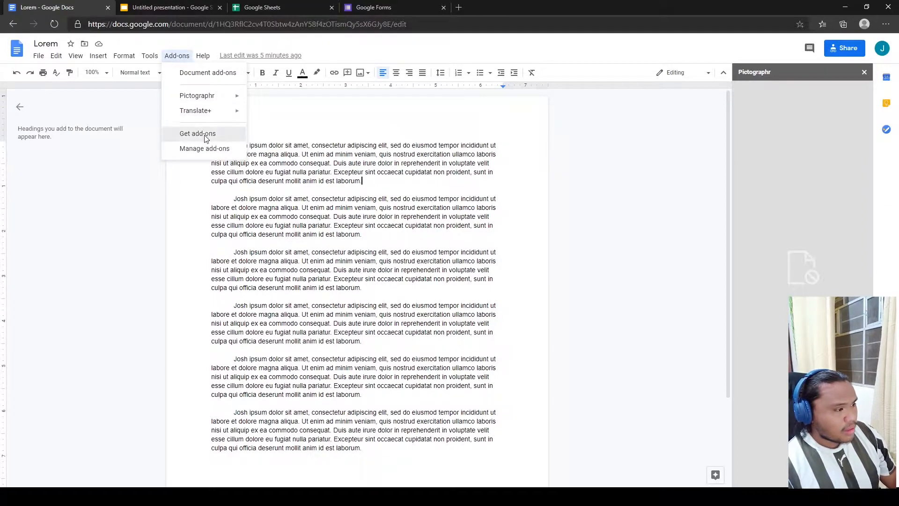
- Open the add-on marketplace, browse the add-ons that work with Docs, and search for "pictures"
{"action": "left_click", "coordinate": [205, 141]}
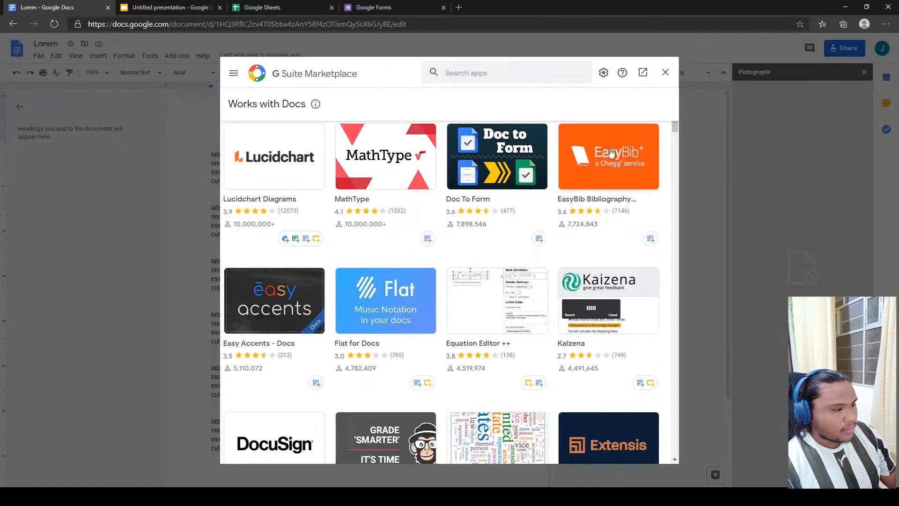
{"action": "scroll", "coordinate": [384, 216], "scroll_direction": "down", "scroll_amount": 3}
{"action": "scroll", "coordinate": [328, 222], "scroll_direction": "down", "scroll_amount": 6}
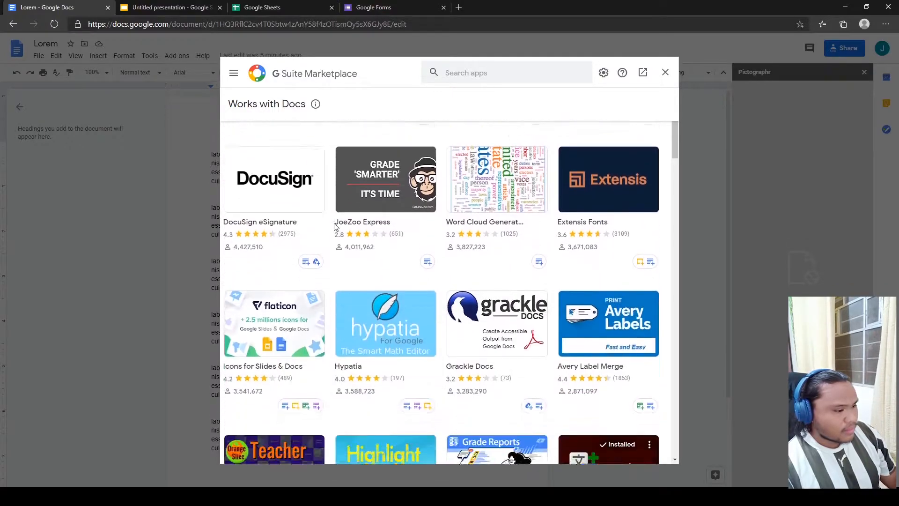
{"action": "scroll", "coordinate": [310, 217], "scroll_direction": "down", "scroll_amount": 4}
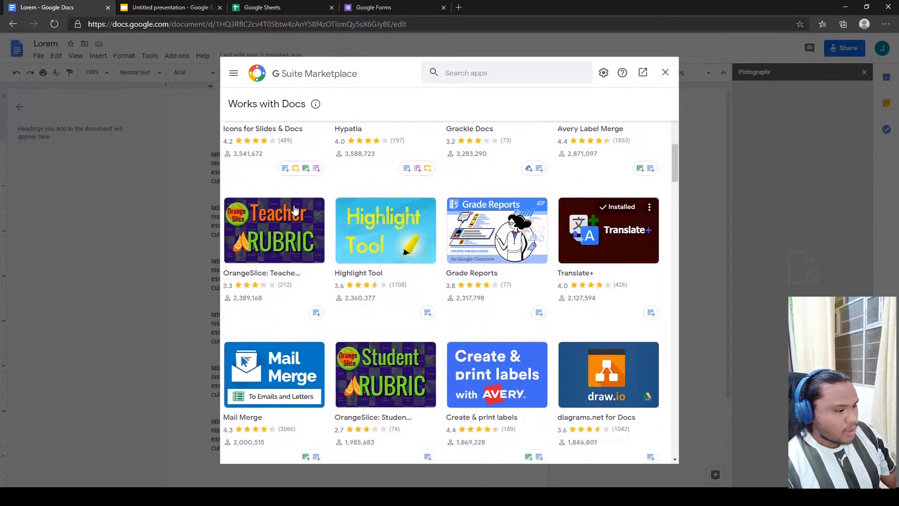
{"action": "scroll", "coordinate": [295, 210], "scroll_direction": "down", "scroll_amount": 2}
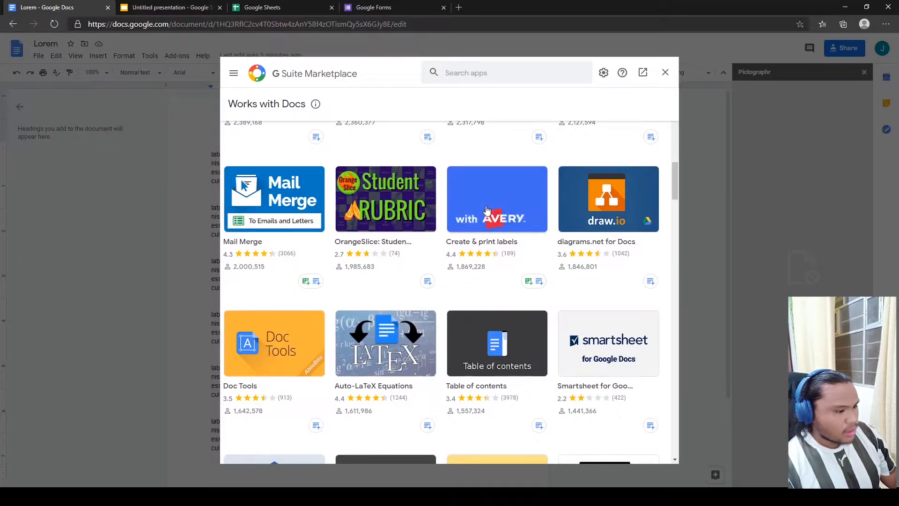
{"action": "scroll", "coordinate": [489, 214], "scroll_direction": "down", "scroll_amount": 2}
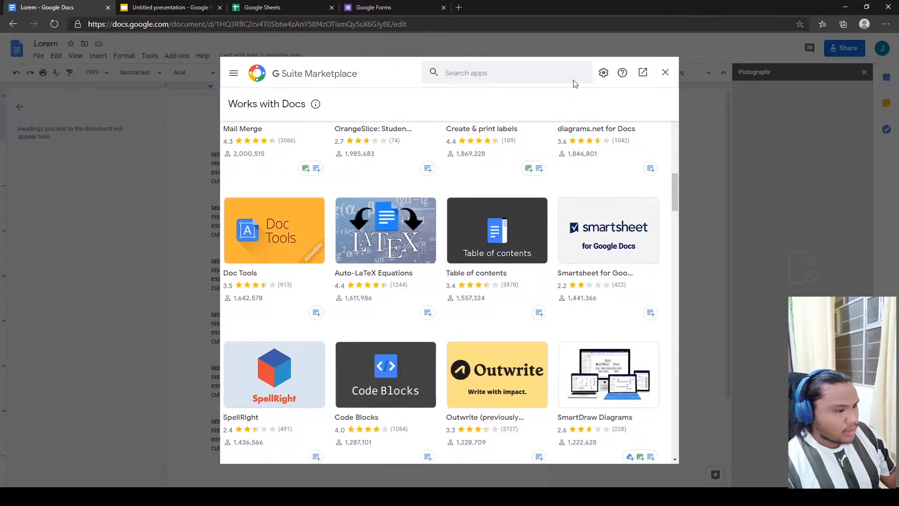
{"action": "left_click", "coordinate": [503, 73]}
{"action": "type", "text": "pictures"}
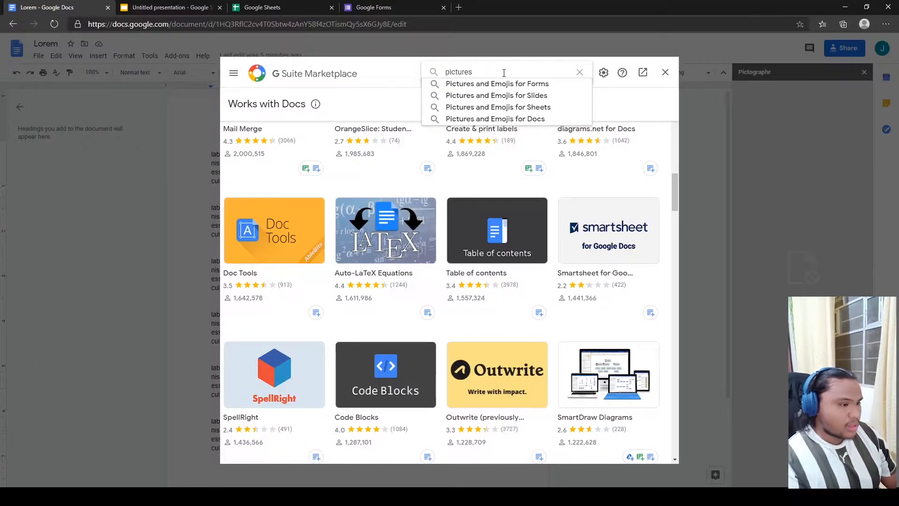
{"action": "key", "text": "Return"}
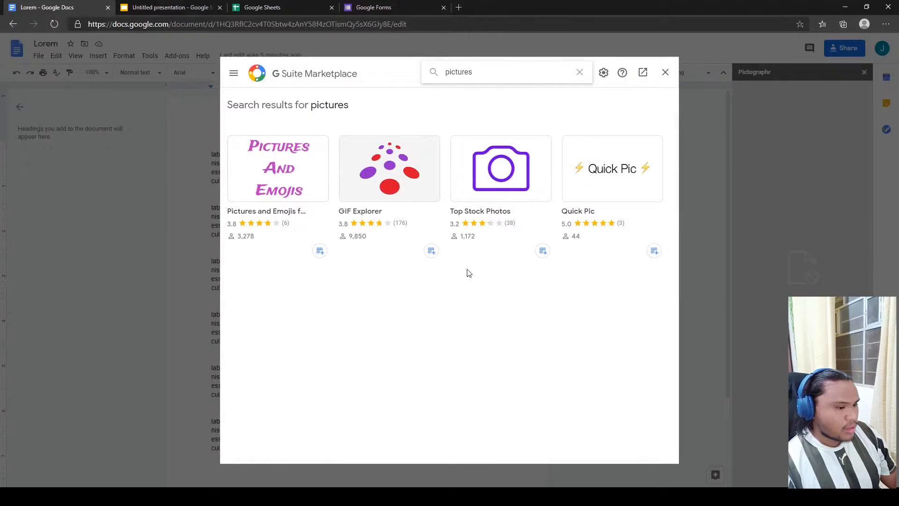
- Open the Top Stock Photos listing, view its preview images, and install the add-on with the requested permission
{"action": "left_click", "coordinate": [488, 183]}
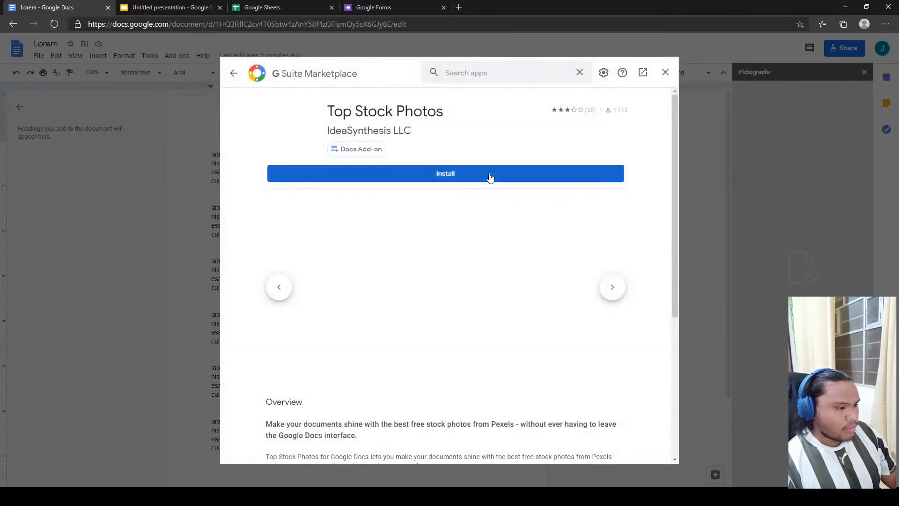
{"action": "left_click", "coordinate": [607, 284]}
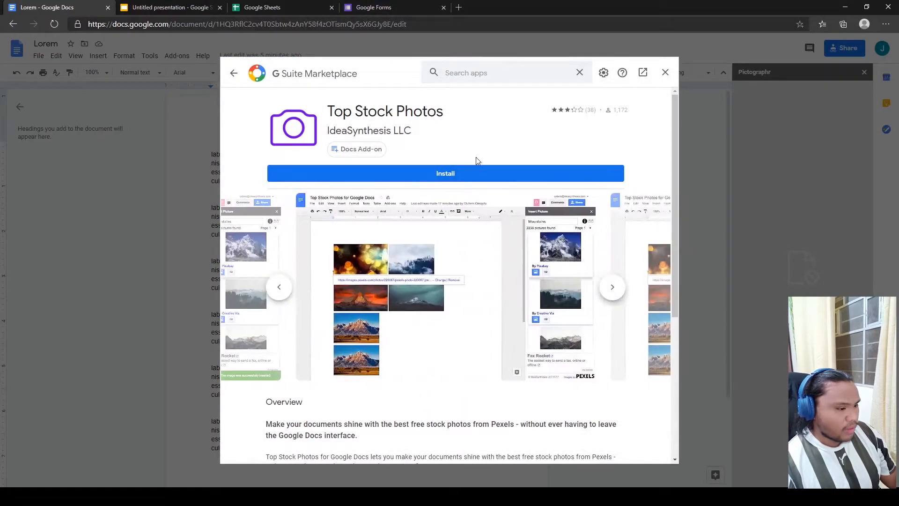
{"action": "left_click", "coordinate": [476, 173]}
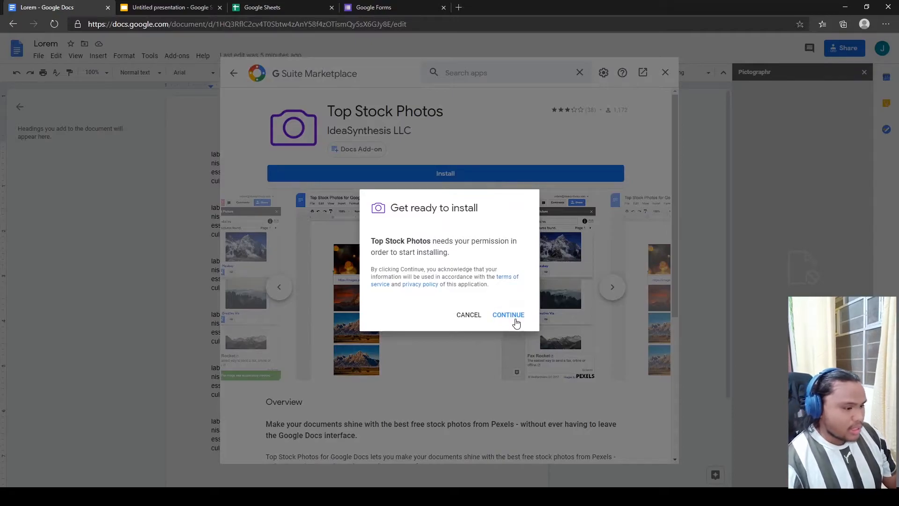
{"action": "left_click", "coordinate": [508, 315]}
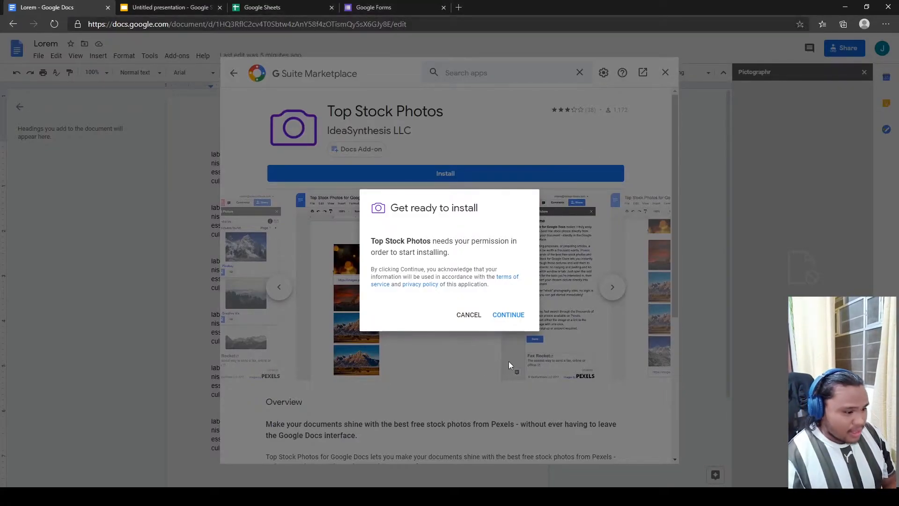
{"action": "left_click", "coordinate": [515, 316]}
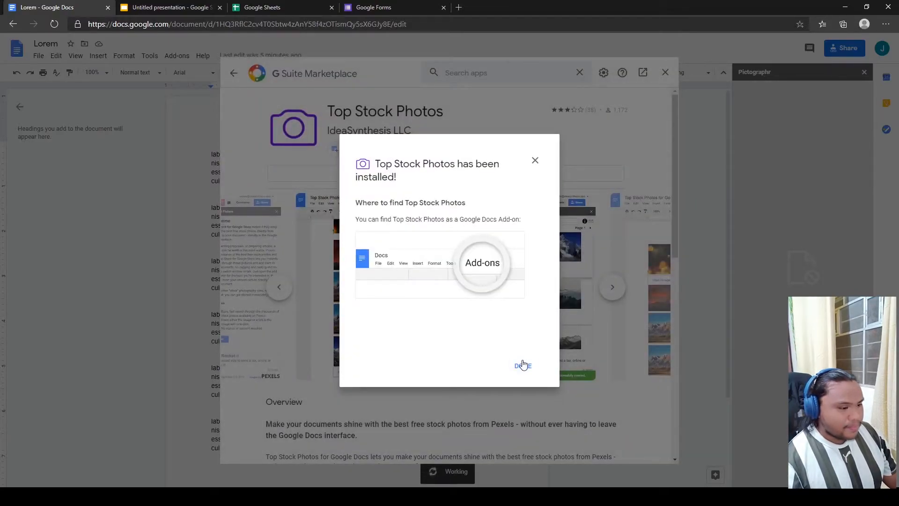
{"action": "left_click", "coordinate": [521, 363]}
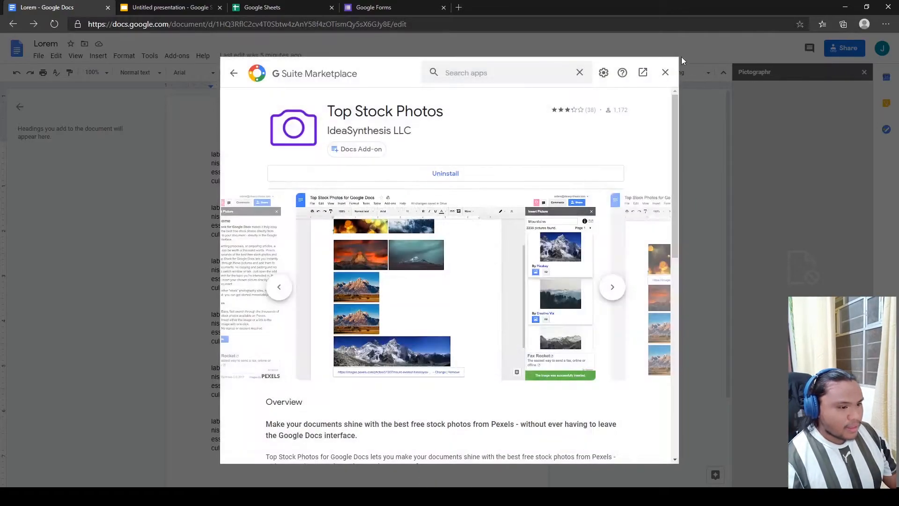
- Close the marketplace, reload the document, and try to open the Insert Picture command of Top Stock Photos
{"action": "left_click", "coordinate": [665, 72]}
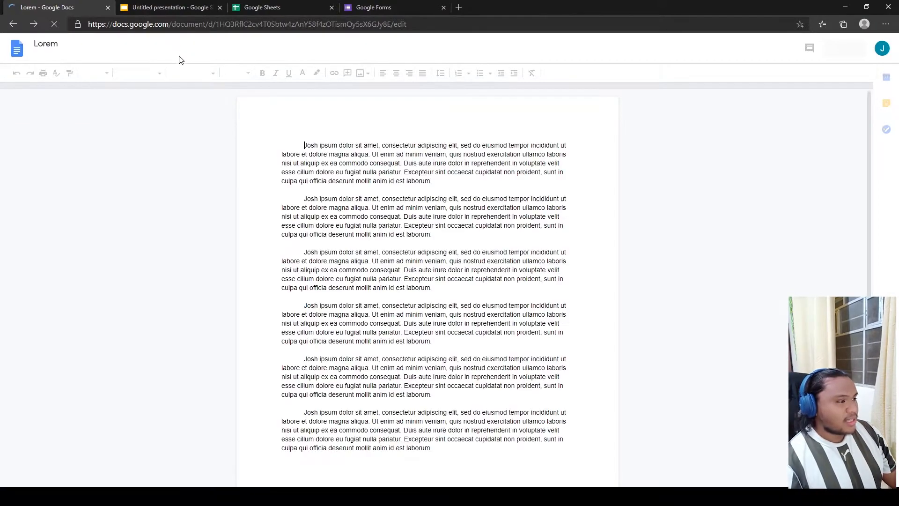
{"action": "left_click", "coordinate": [181, 58]}
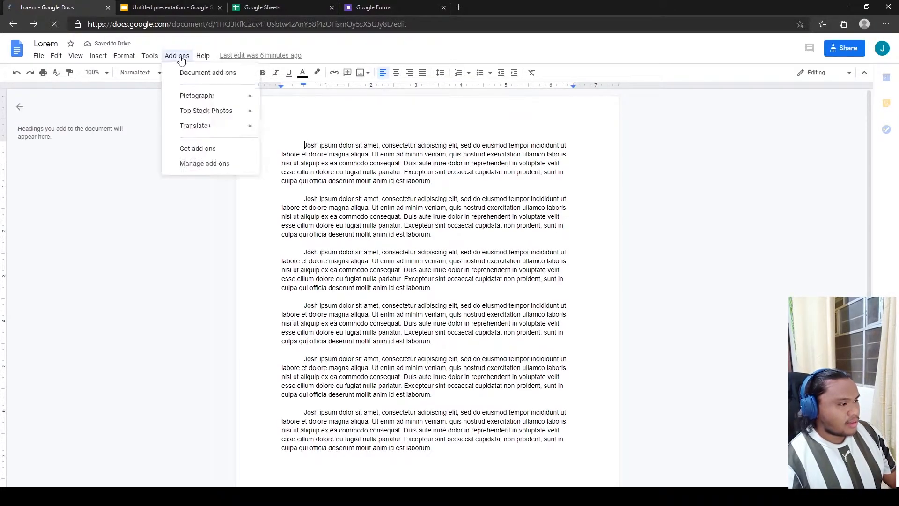
{"action": "mouse_move", "coordinate": [247, 115]}
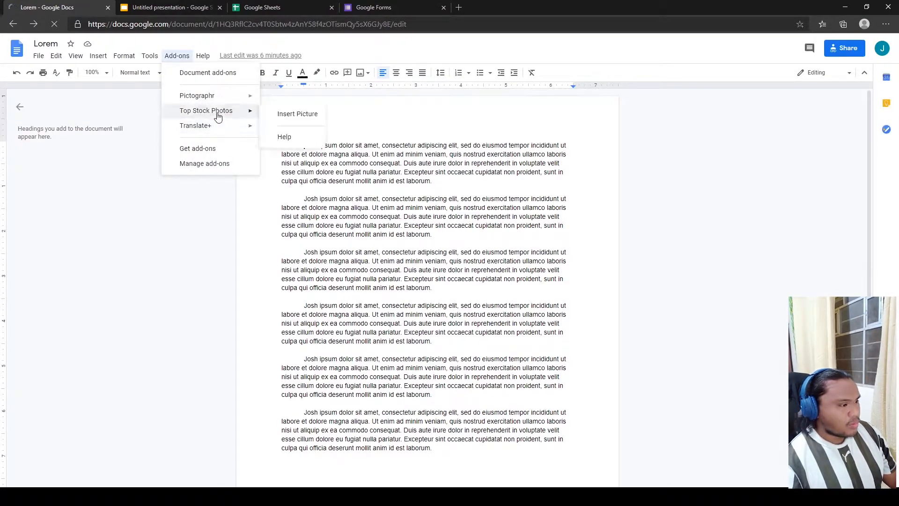
{"action": "left_click", "coordinate": [309, 115]}
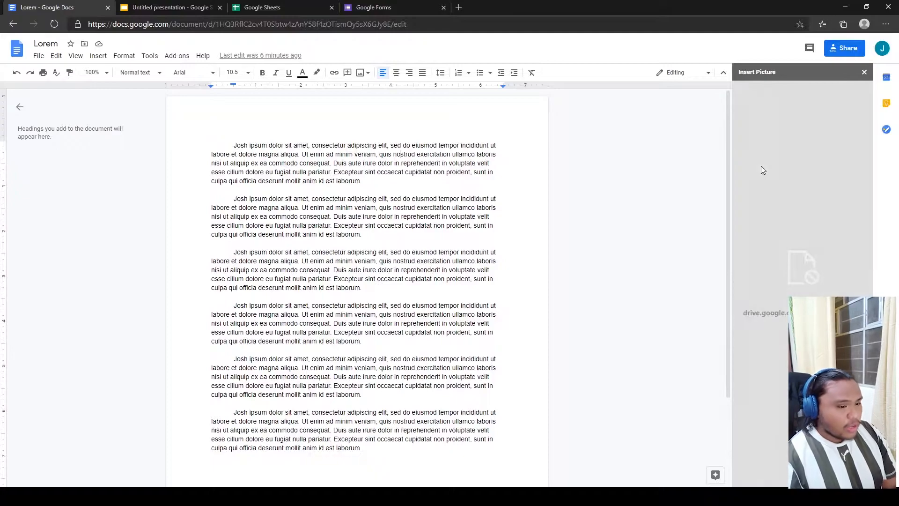
- Examine the range of Docs add-ons offered in the marketplace, such as DocuSign, Mail Merge and Doc Tools, and return to the document
{"action": "left_click", "coordinate": [177, 57]}
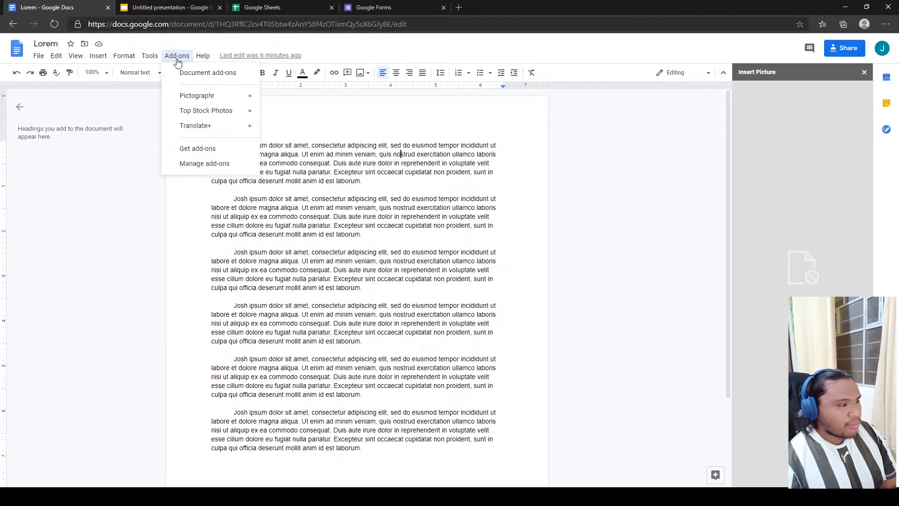
{"action": "left_click", "coordinate": [207, 149]}
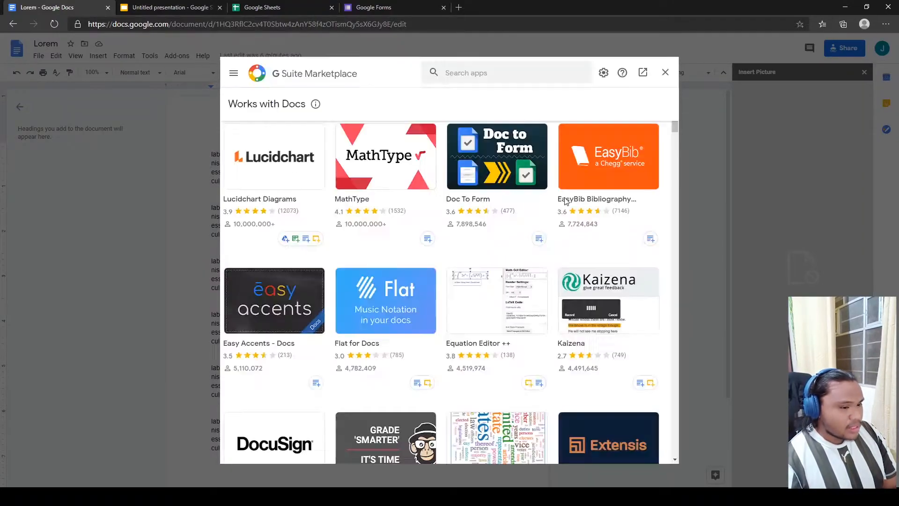
{"action": "scroll", "coordinate": [562, 201], "scroll_direction": "down", "scroll_amount": 4}
{"action": "scroll", "coordinate": [562, 202], "scroll_direction": "up", "scroll_amount": 4}
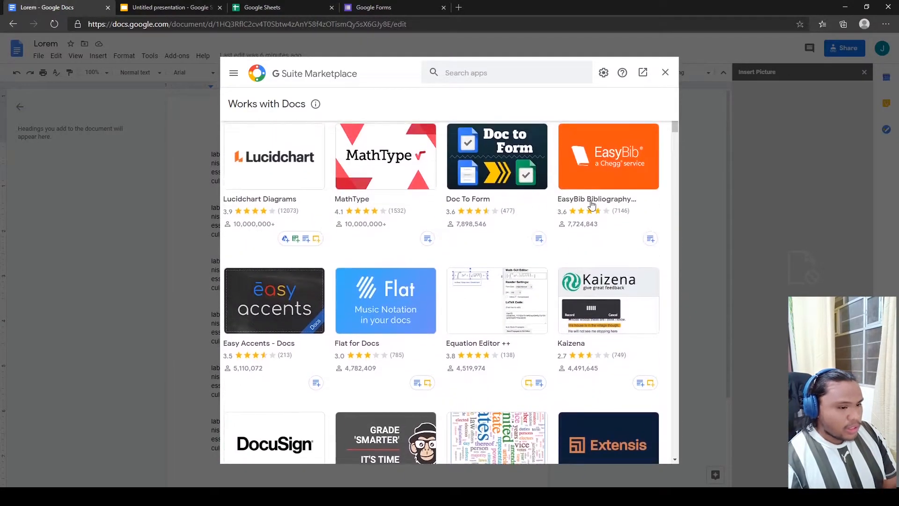
{"action": "left_click", "coordinate": [664, 75]}
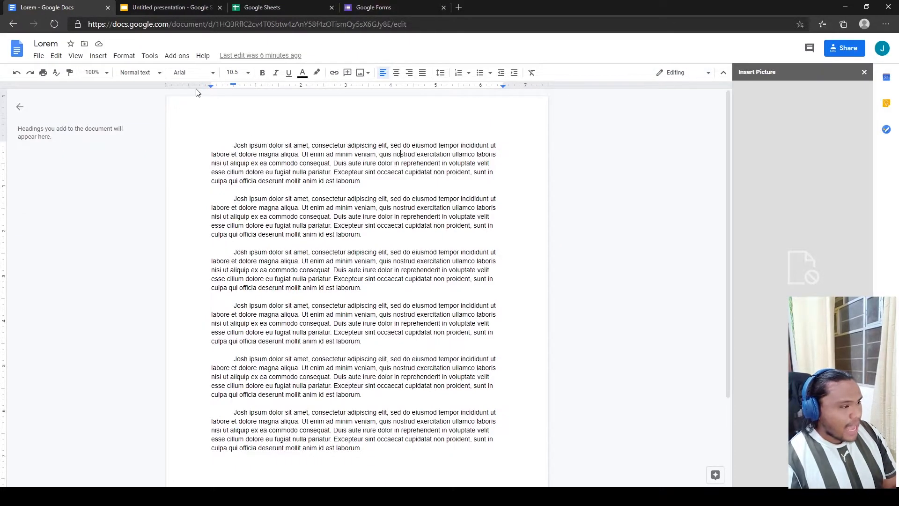
{"action": "left_click", "coordinate": [178, 56]}
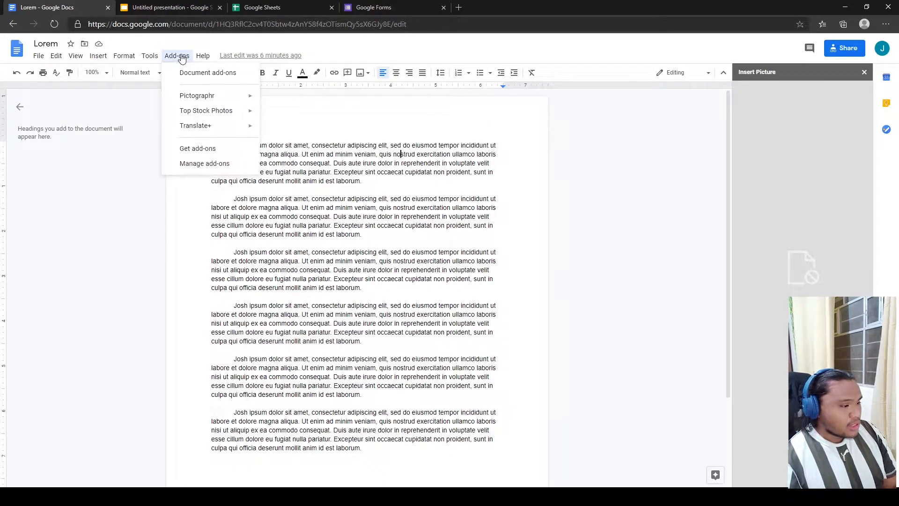
{"action": "left_click", "coordinate": [217, 149]}
{"action": "scroll", "coordinate": [486, 302], "scroll_direction": "down", "scroll_amount": 8}
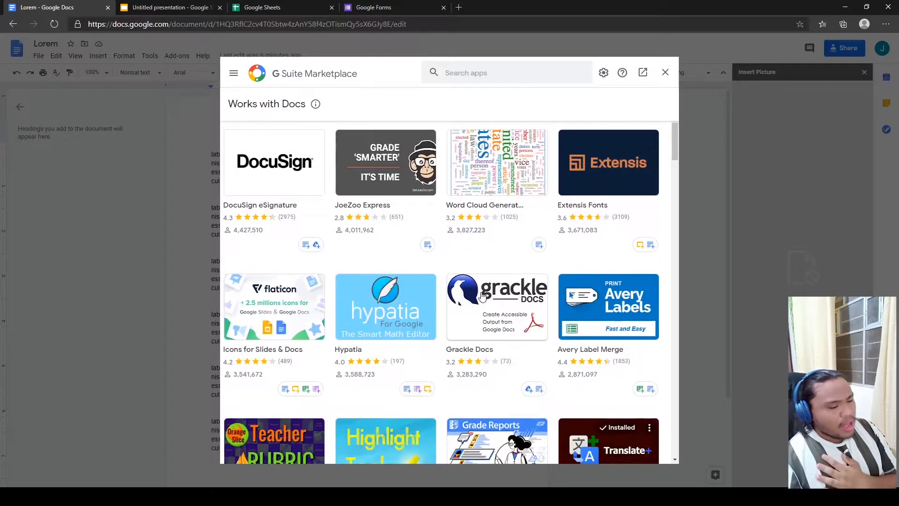
{"action": "scroll", "coordinate": [468, 299], "scroll_direction": "down", "scroll_amount": 2}
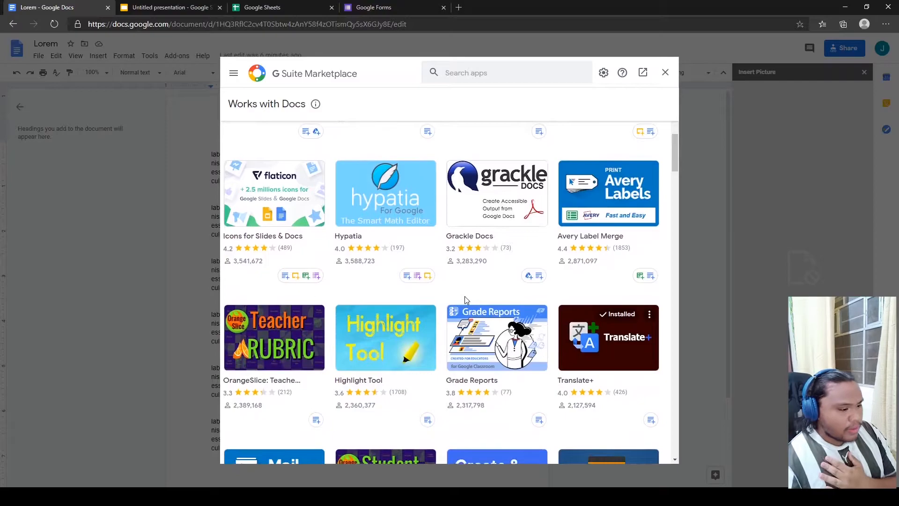
{"action": "scroll", "coordinate": [464, 296], "scroll_direction": "down", "scroll_amount": 5}
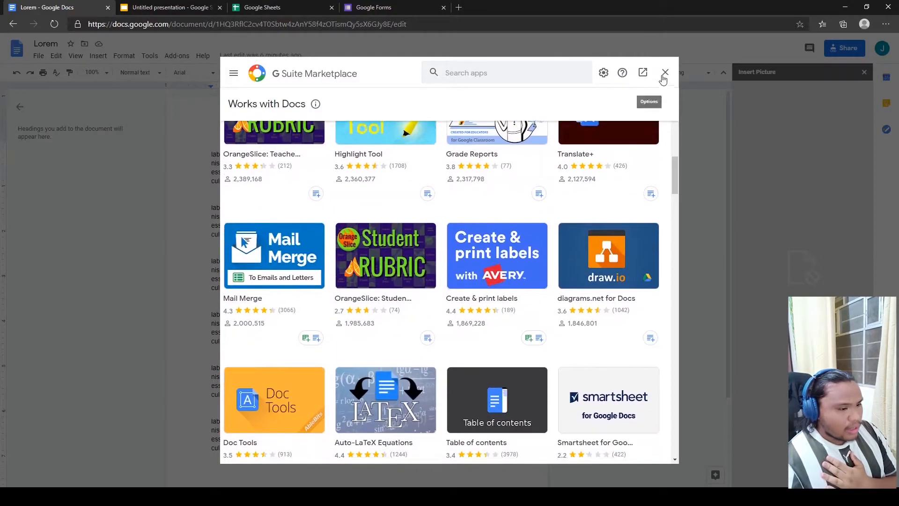
{"action": "left_click", "coordinate": [665, 72]}
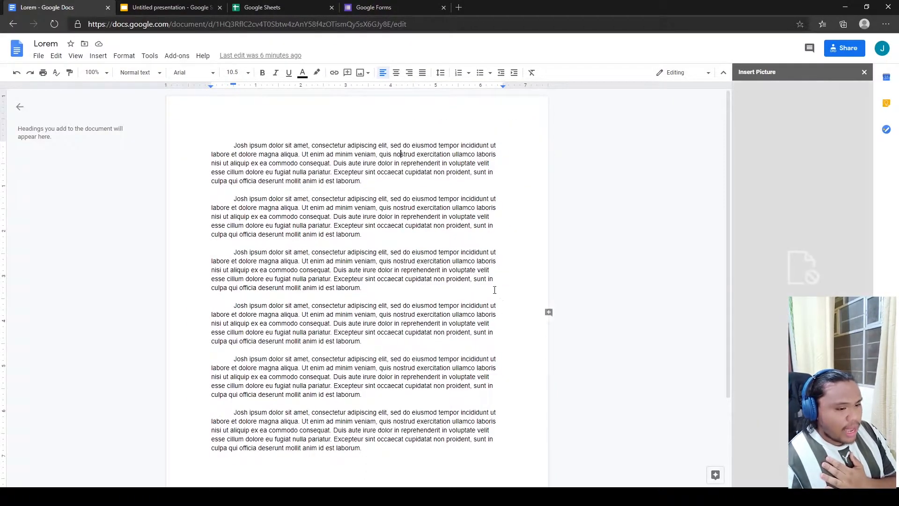
- Check the document's word count, examining its word and character totals, and close the dialog
{"action": "left_click_drag", "start_coordinate": [234, 145], "coordinate": [346, 180]}
{"action": "left_click", "coordinate": [347, 181]}
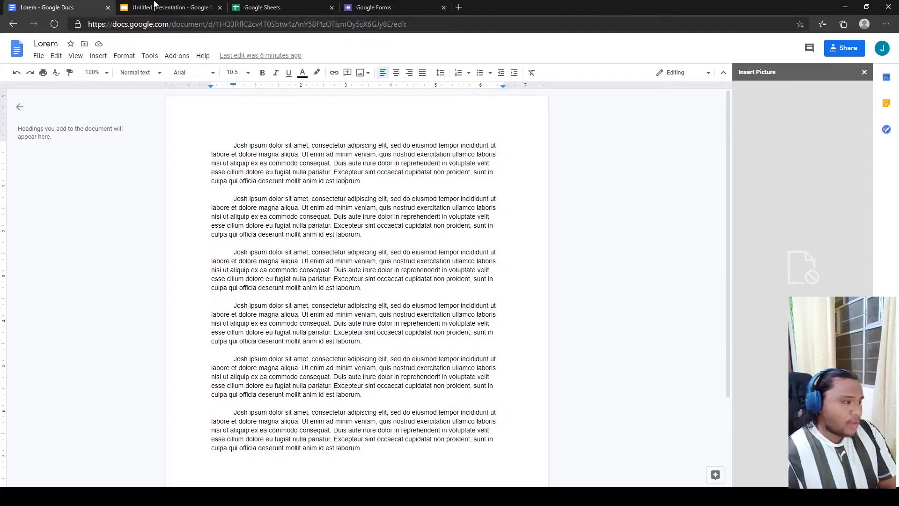
{"action": "left_click", "coordinate": [150, 56]}
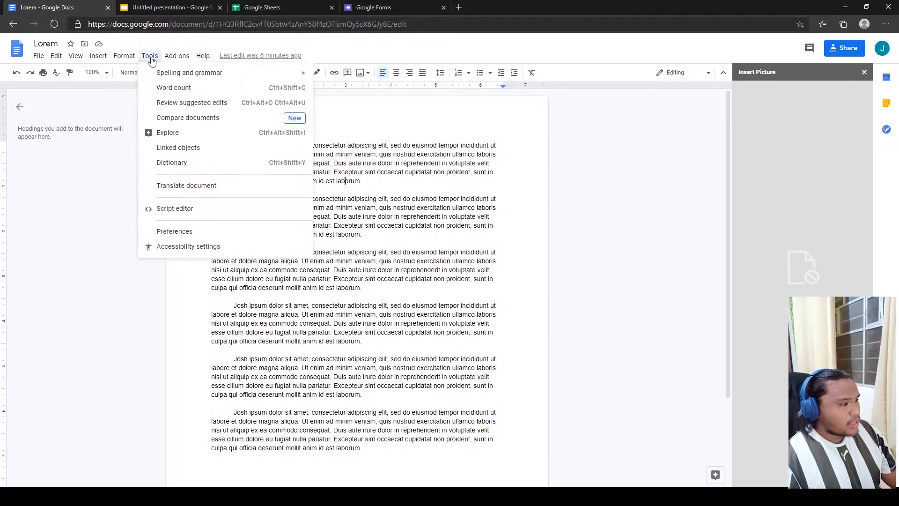
{"action": "mouse_move", "coordinate": [210, 77]}
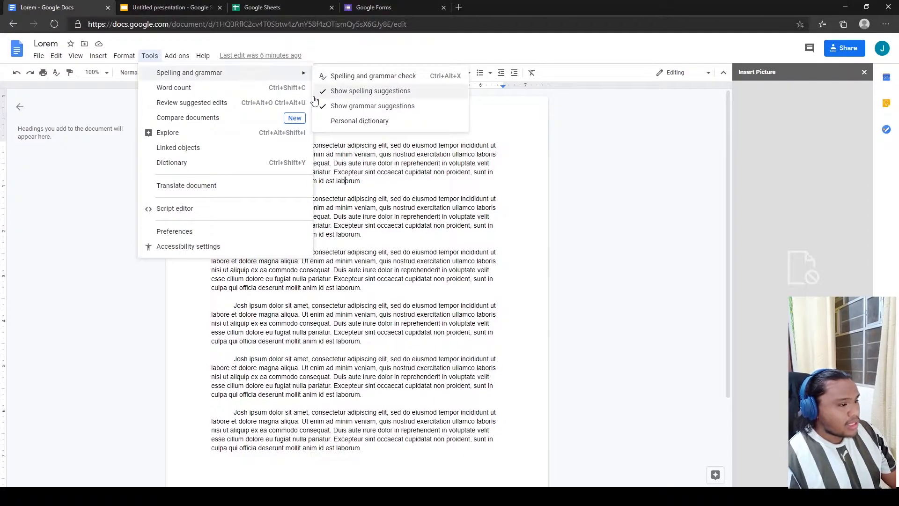
{"action": "left_click", "coordinate": [263, 92]}
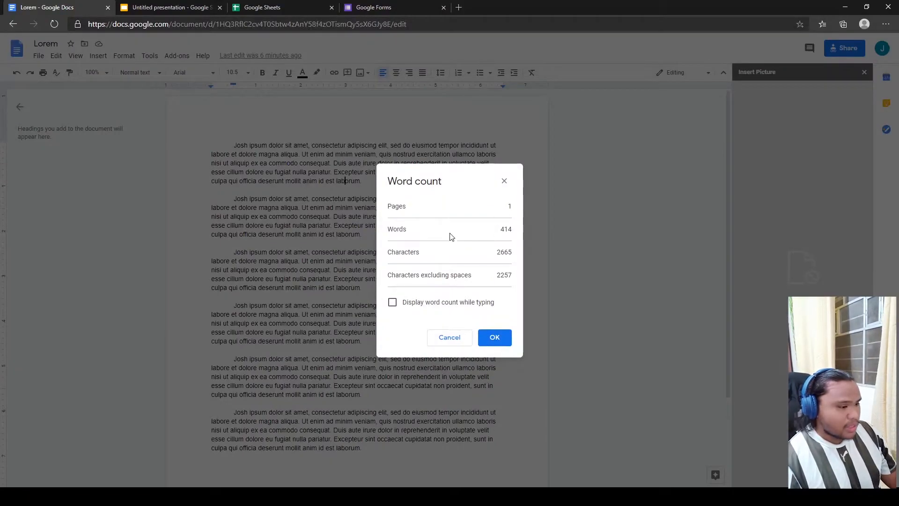
{"action": "left_click_drag", "start_coordinate": [490, 255], "coordinate": [465, 228]}
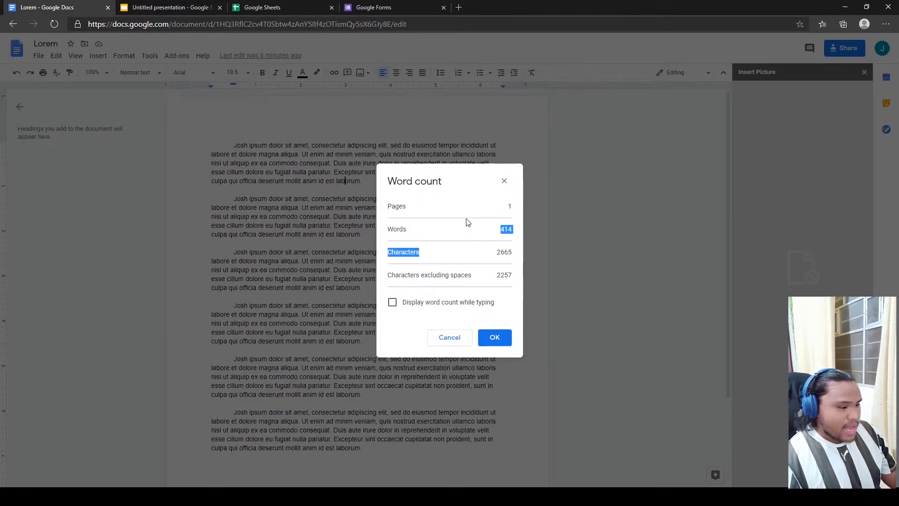
{"action": "left_click", "coordinate": [484, 216]}
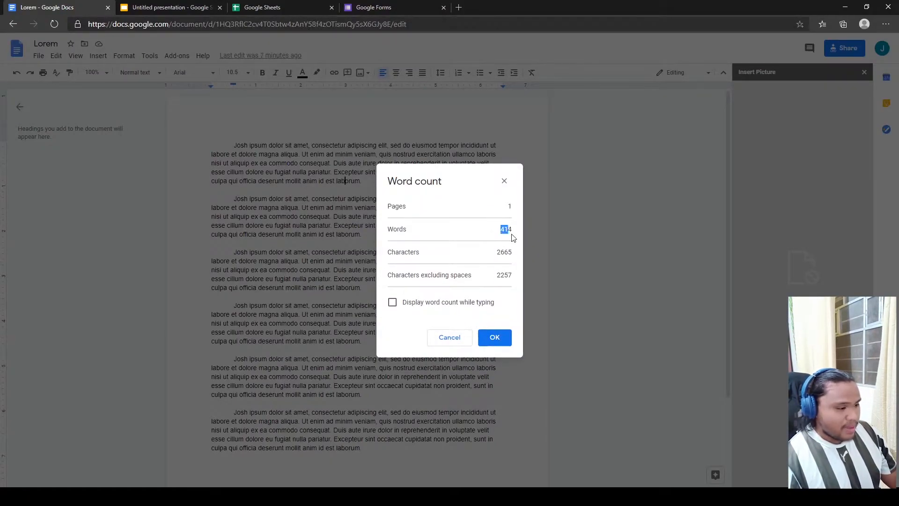
{"action": "left_click_drag", "start_coordinate": [489, 236], "coordinate": [509, 255]}
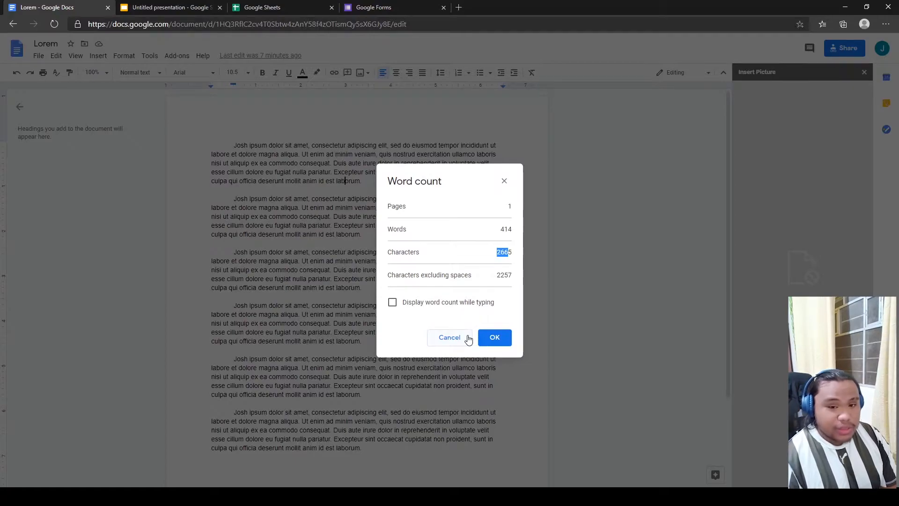
{"action": "left_click", "coordinate": [493, 337]}
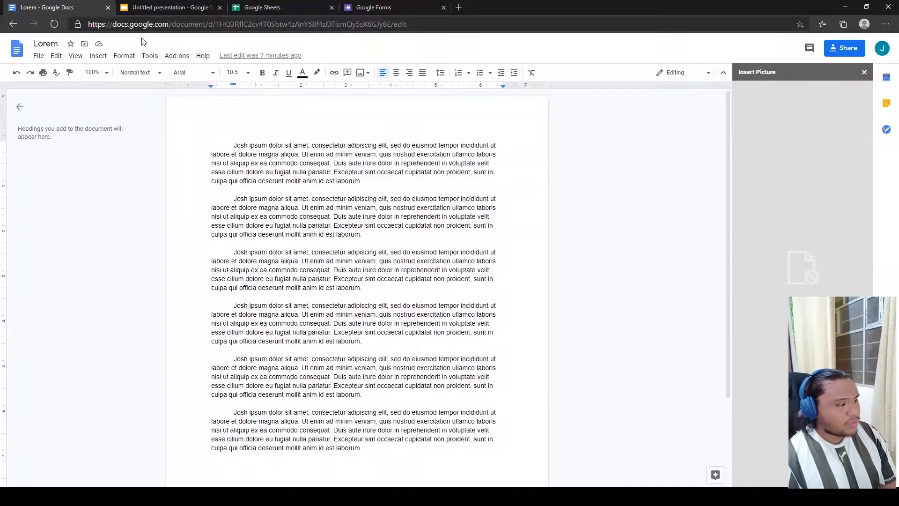
- Review the document's suggested edits and dismiss the review box
{"action": "left_click", "coordinate": [150, 56]}
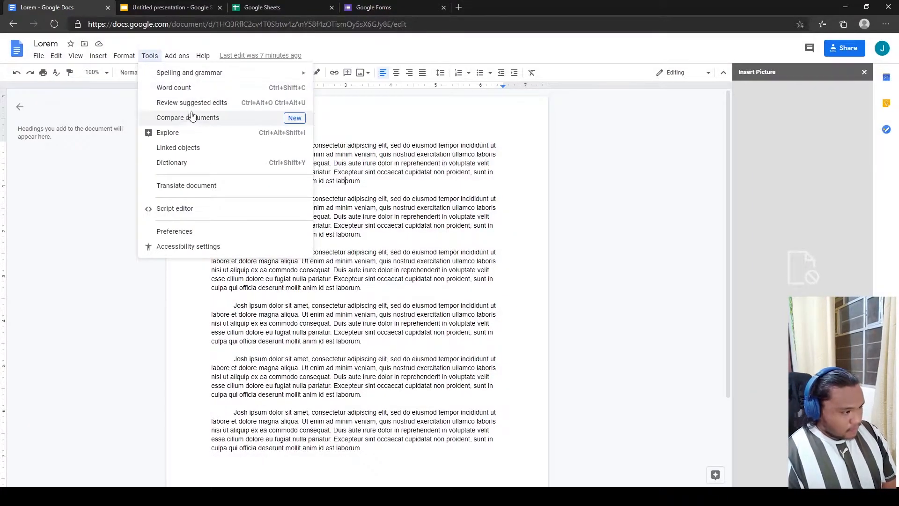
{"action": "left_click", "coordinate": [206, 104]}
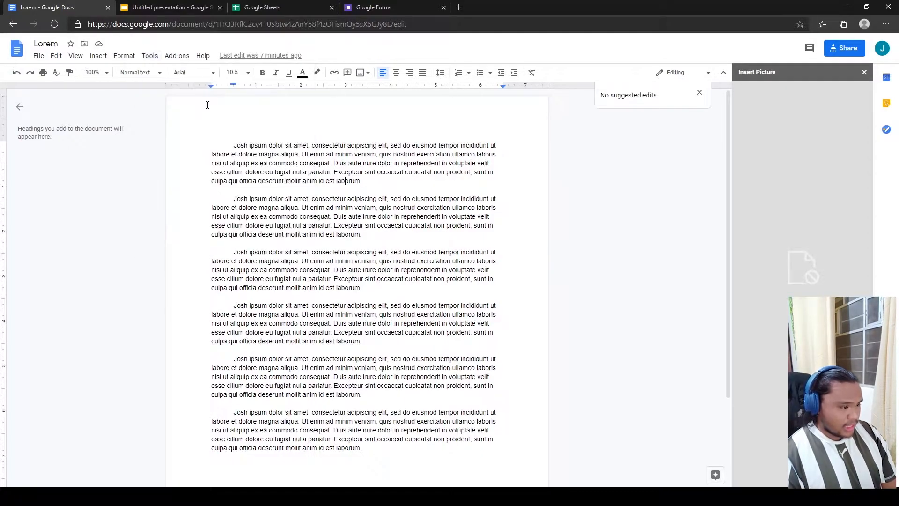
{"action": "left_click", "coordinate": [699, 92]}
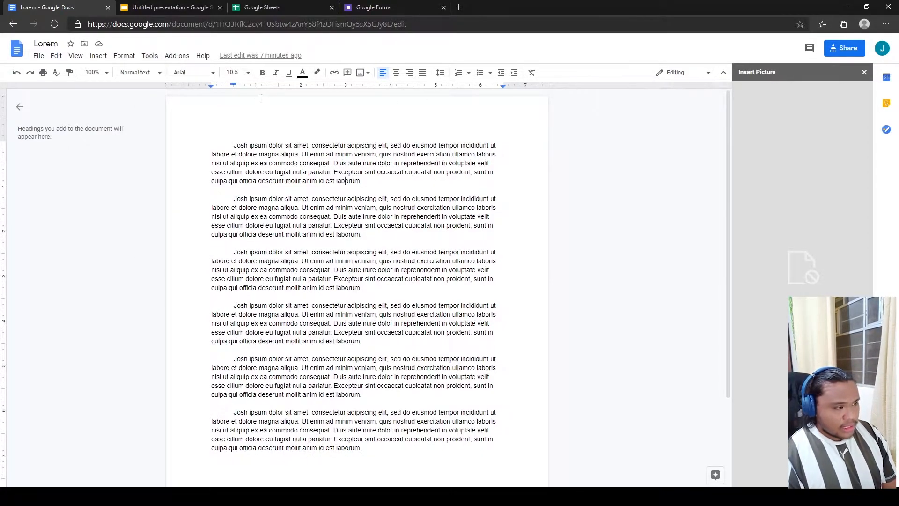
- Create an Albanian translation of the document titled "Translated copy of Lorem" and look over its text
{"action": "left_click", "coordinate": [151, 56]}
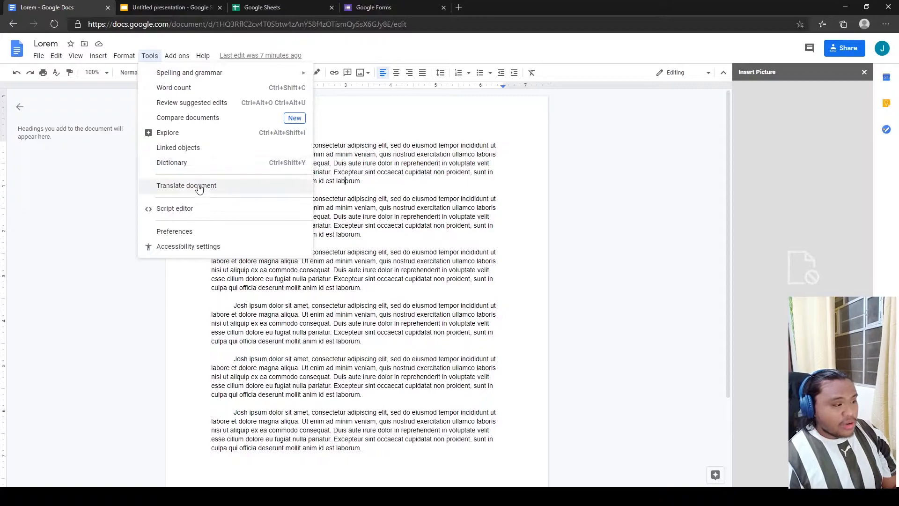
{"action": "left_click", "coordinate": [224, 186]}
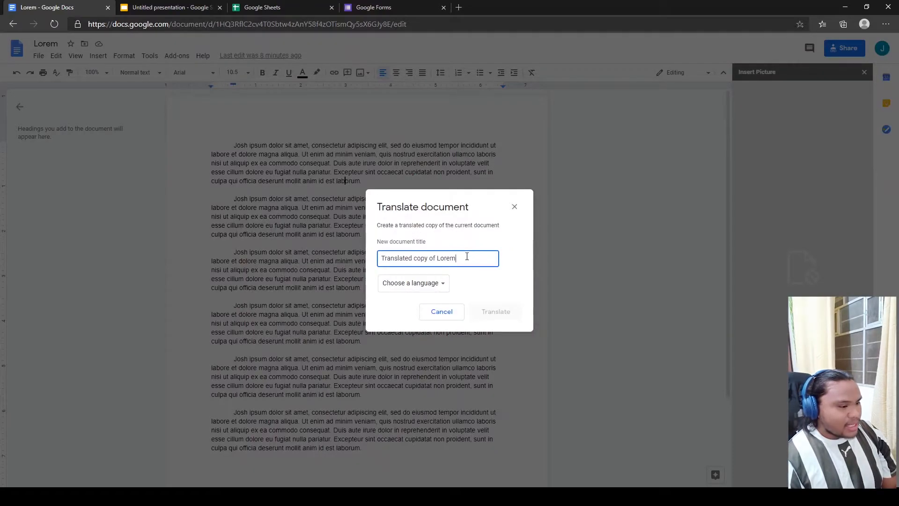
{"action": "left_click", "coordinate": [440, 283]}
{"action": "left_click", "coordinate": [402, 286]}
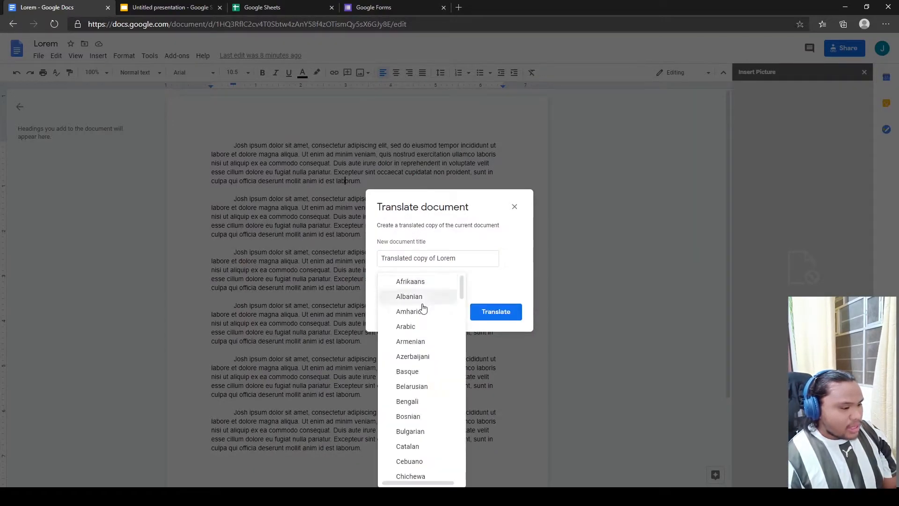
{"action": "left_click", "coordinate": [414, 298]}
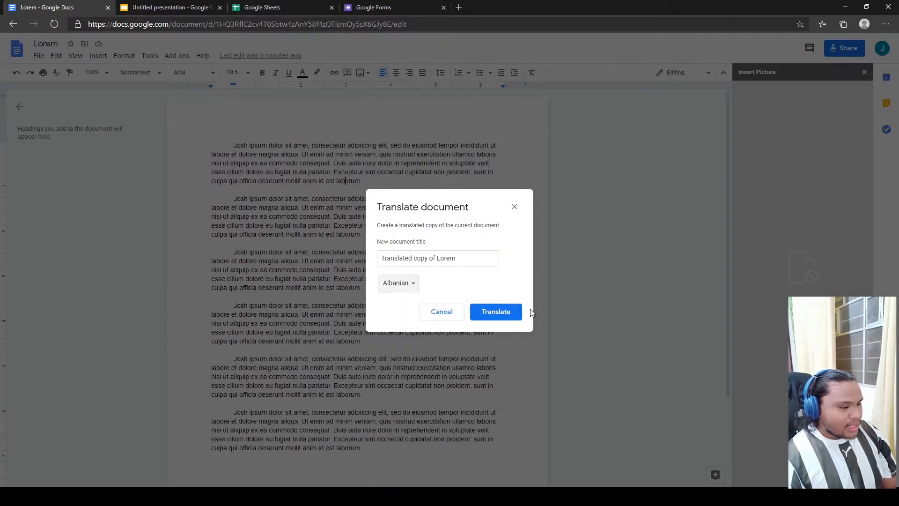
{"action": "left_click", "coordinate": [497, 312]}
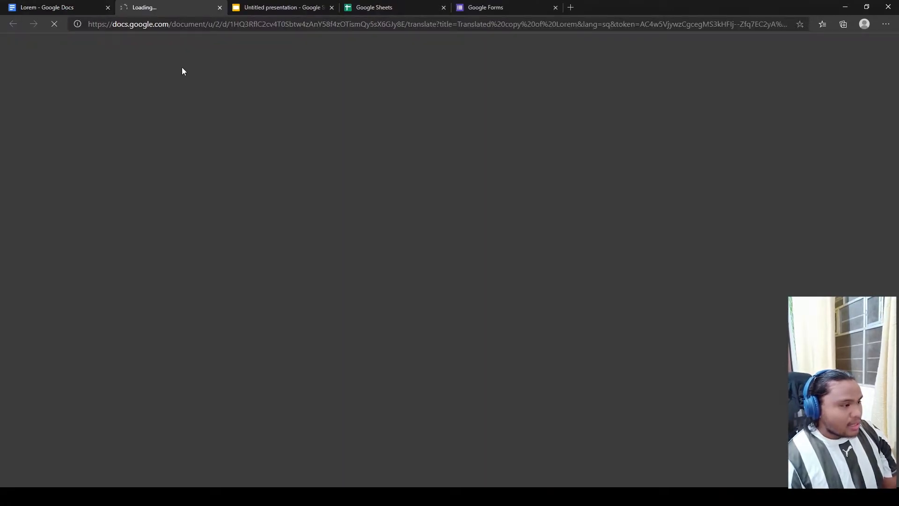
{"action": "left_click", "coordinate": [80, 11]}
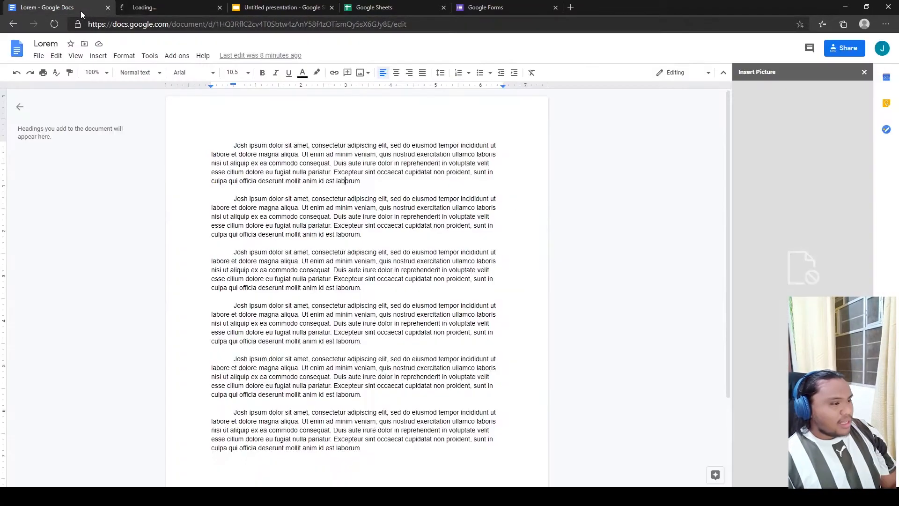
{"action": "left_click", "coordinate": [146, 9]}
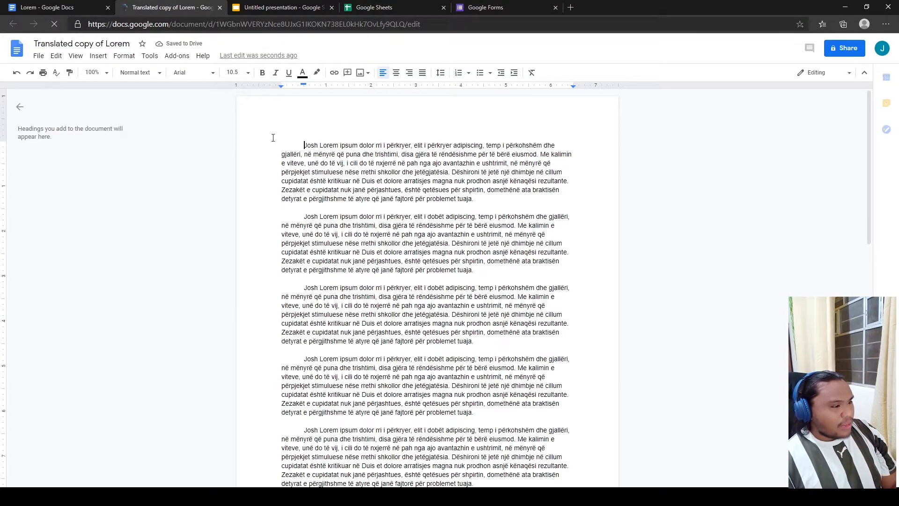
{"action": "left_click_drag", "start_coordinate": [279, 140], "coordinate": [476, 292]}
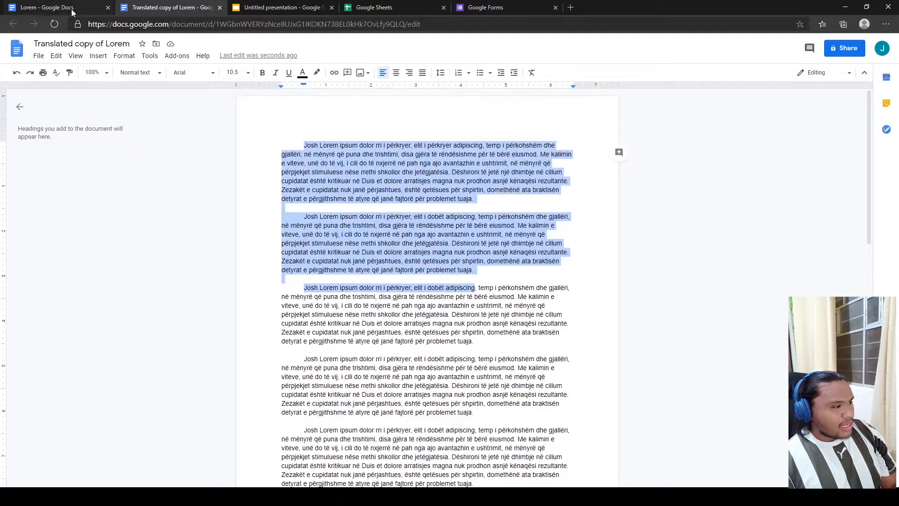
- Return to the Lorem document and replace its entire text with "Life is beautiful"
{"action": "left_click", "coordinate": [74, 11]}
{"action": "key", "text": "ctrl+a"}
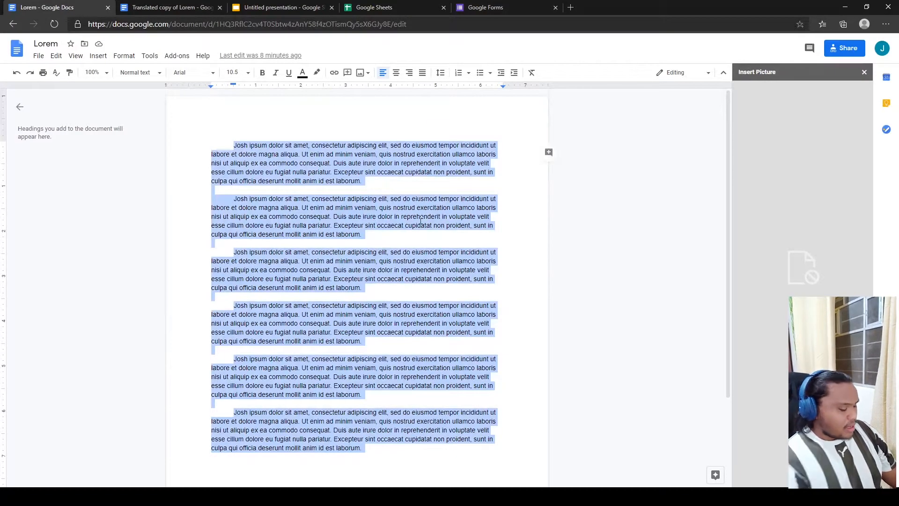
{"action": "type", "text": "Life is beautiful"}
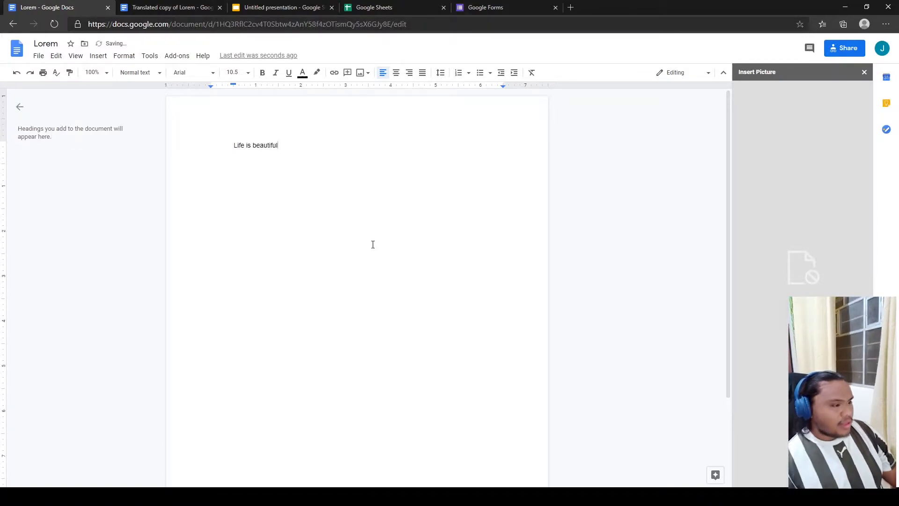
{"action": "double_click", "coordinate": [299, 153]}
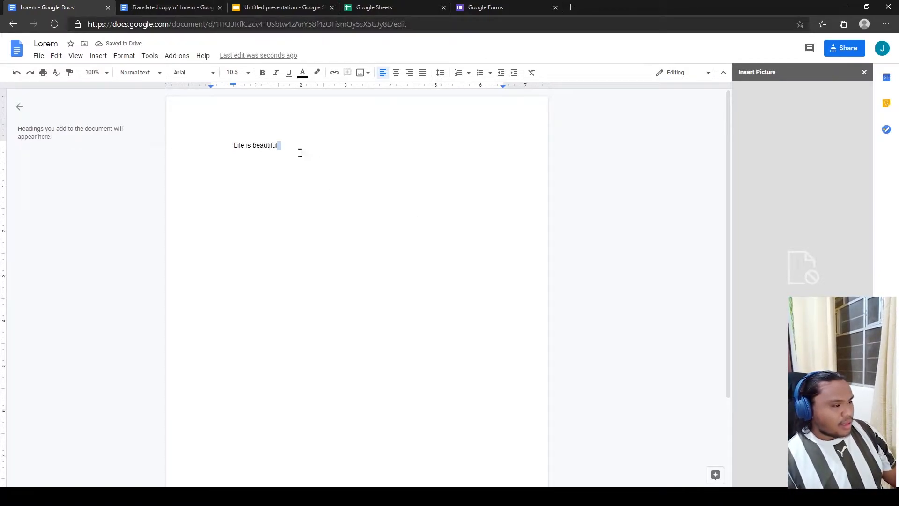
{"action": "left_click", "coordinate": [174, 56]}
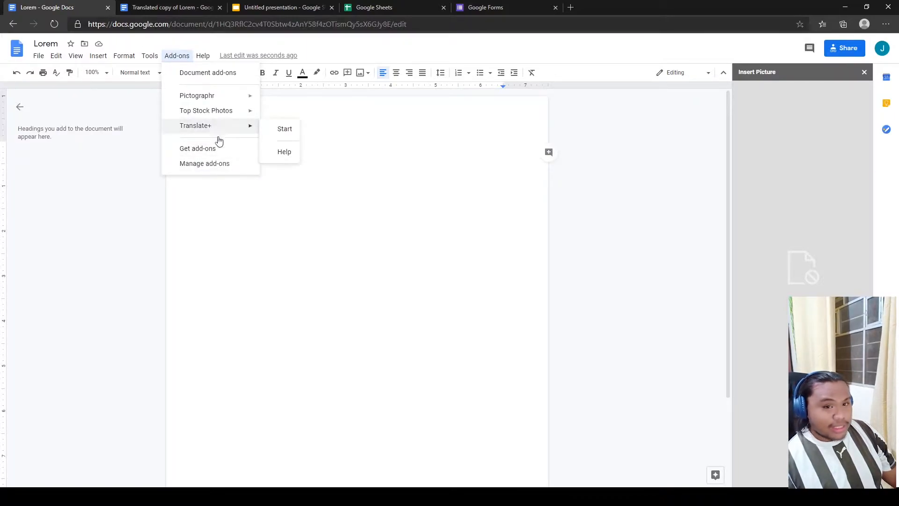
{"action": "mouse_move", "coordinate": [222, 130]}
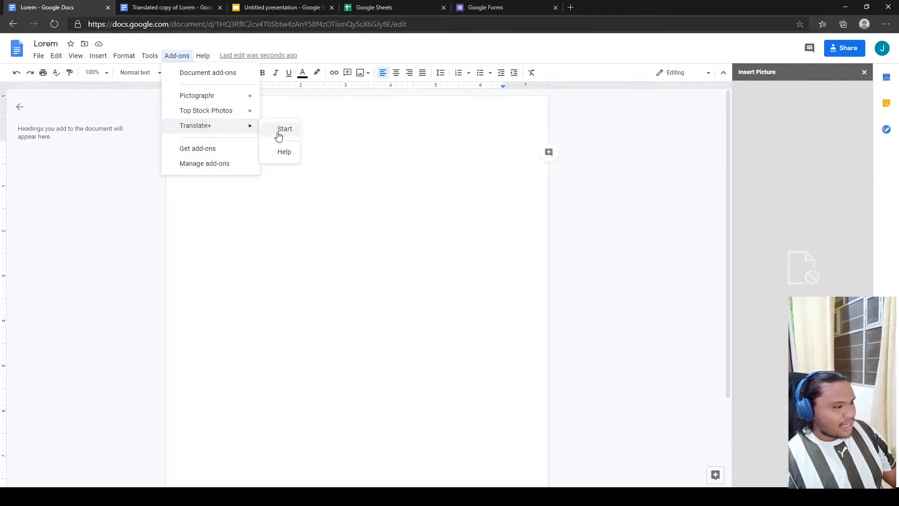
{"action": "left_click", "coordinate": [341, 248]}
- Create a Filipino translation of the "Life is beautiful" document titled "Translated copy of Lorem"
{"action": "left_click_drag", "start_coordinate": [234, 145], "coordinate": [334, 150]}
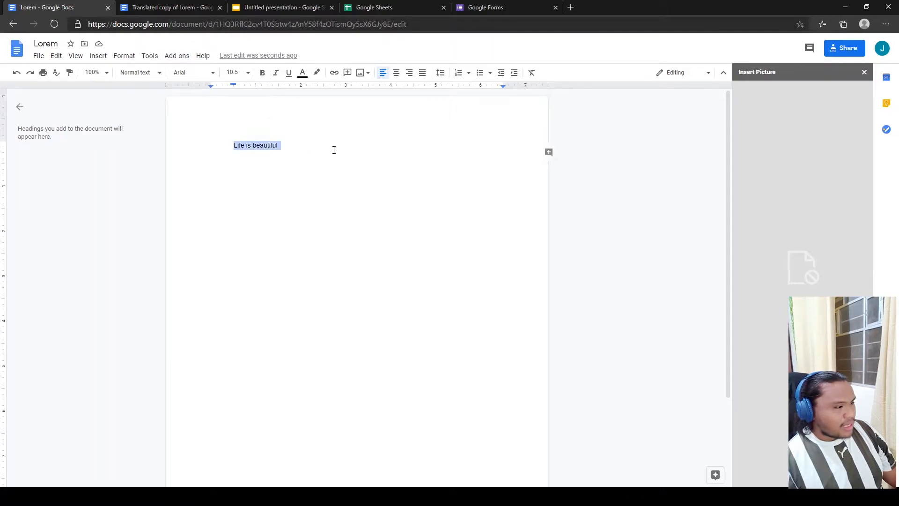
{"action": "left_click", "coordinate": [150, 56]}
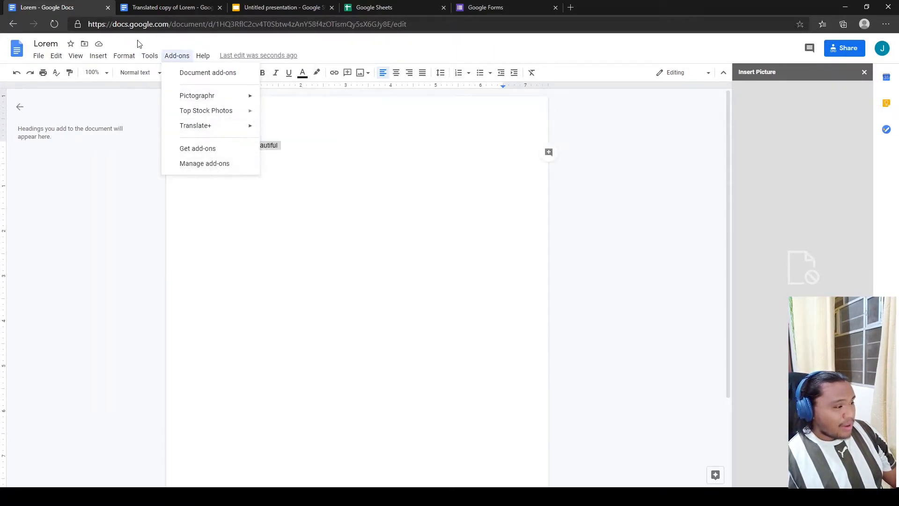
{"action": "left_click", "coordinate": [206, 186]}
{"action": "left_click", "coordinate": [431, 283]}
{"action": "left_click", "coordinate": [431, 284]}
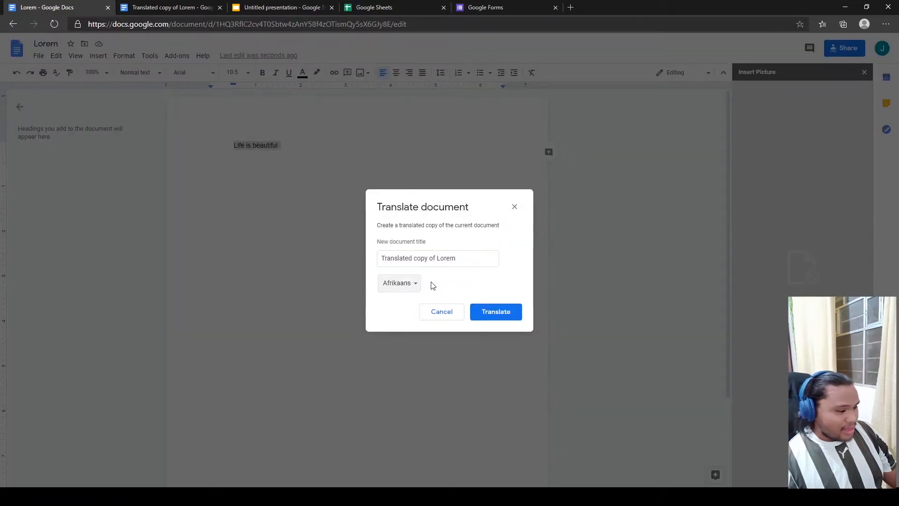
{"action": "left_click", "coordinate": [407, 286]}
{"action": "scroll", "coordinate": [403, 285], "scroll_direction": "down", "scroll_amount": 3}
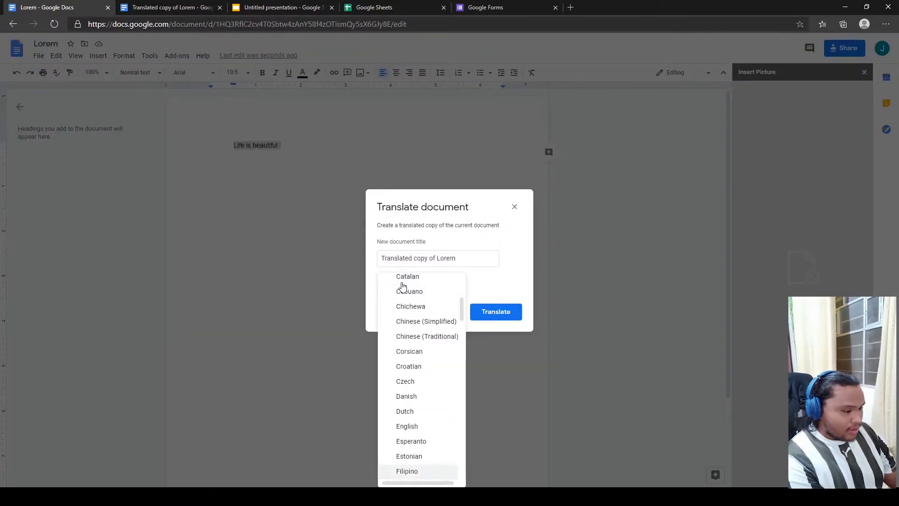
{"action": "left_click", "coordinate": [404, 471]}
{"action": "left_click", "coordinate": [490, 308]}
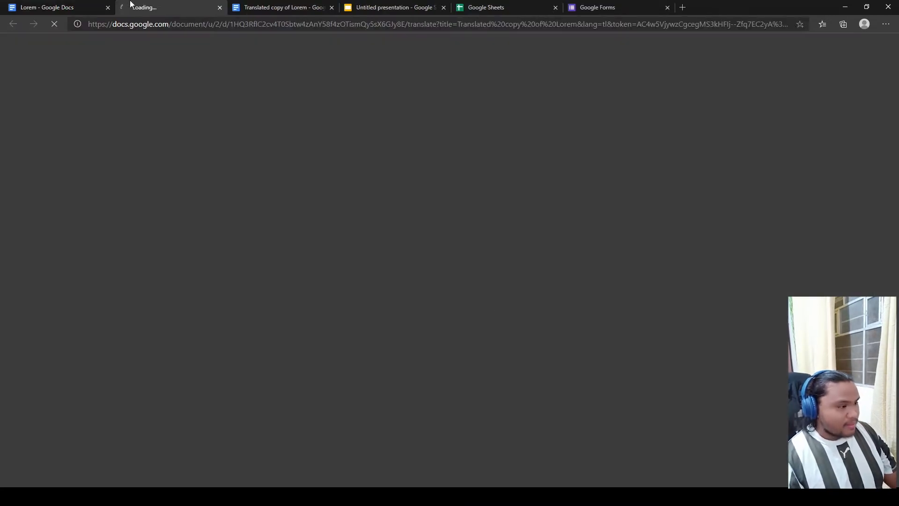
- Close the Albanian copy, open the Filipino translated copy, and select its translated sentence
{"action": "left_click", "coordinate": [298, 14]}
{"action": "left_click", "coordinate": [332, 8]}
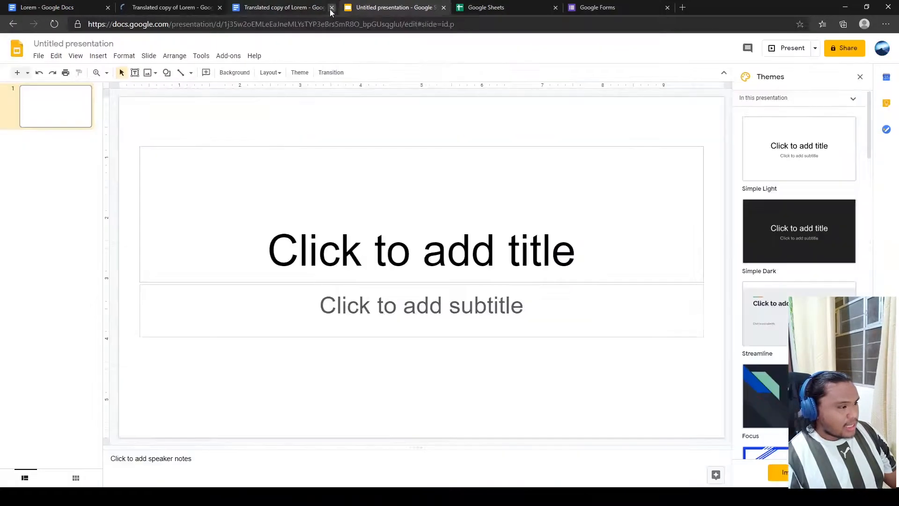
{"action": "left_click", "coordinate": [187, 17]}
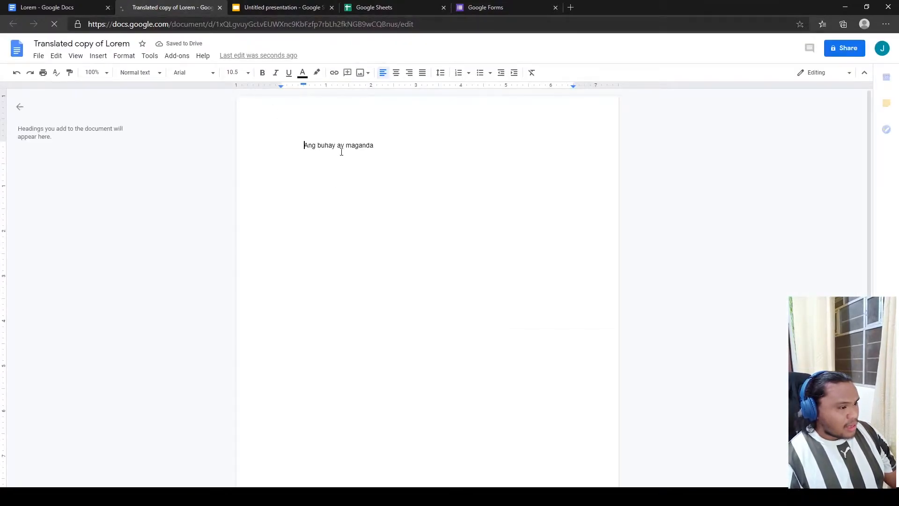
{"action": "triple_click", "coordinate": [378, 145]}
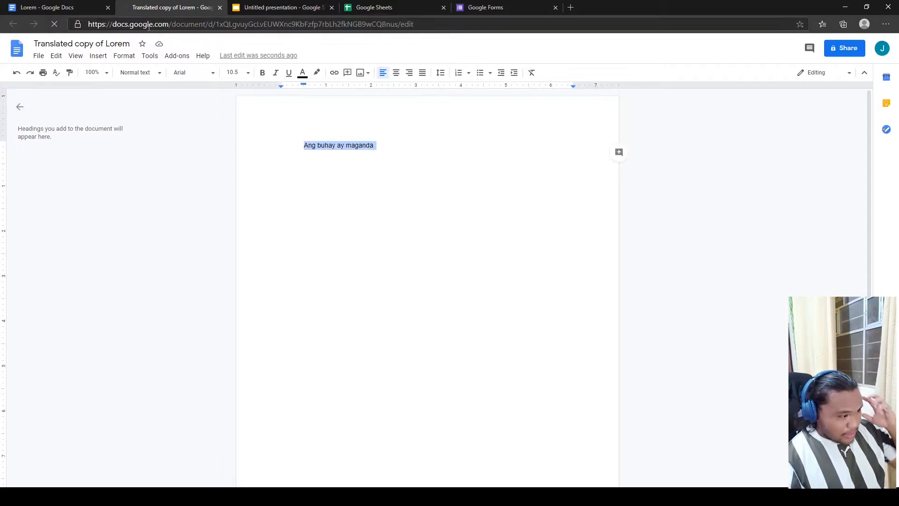
- Try to open the Script editor from the Filipino translated copy
{"action": "left_click", "coordinate": [177, 56]}
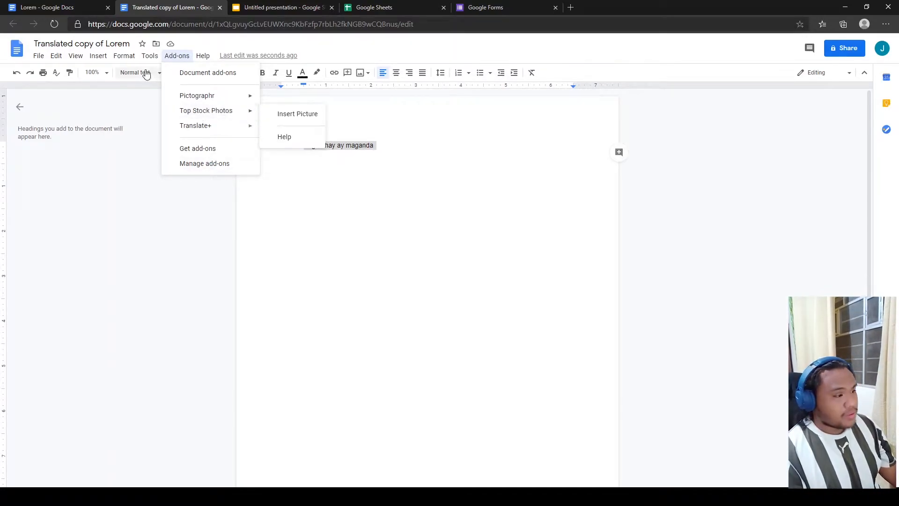
{"action": "mouse_move", "coordinate": [149, 62]}
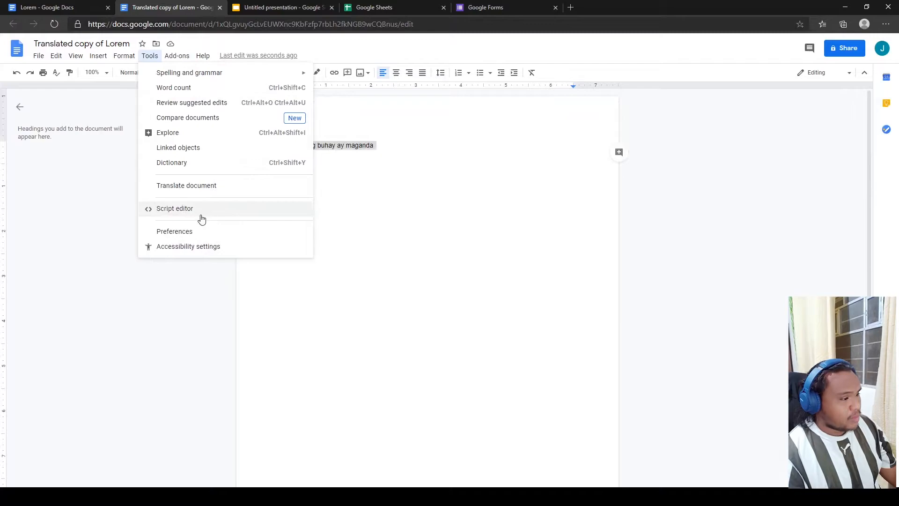
{"action": "left_click", "coordinate": [189, 211]}
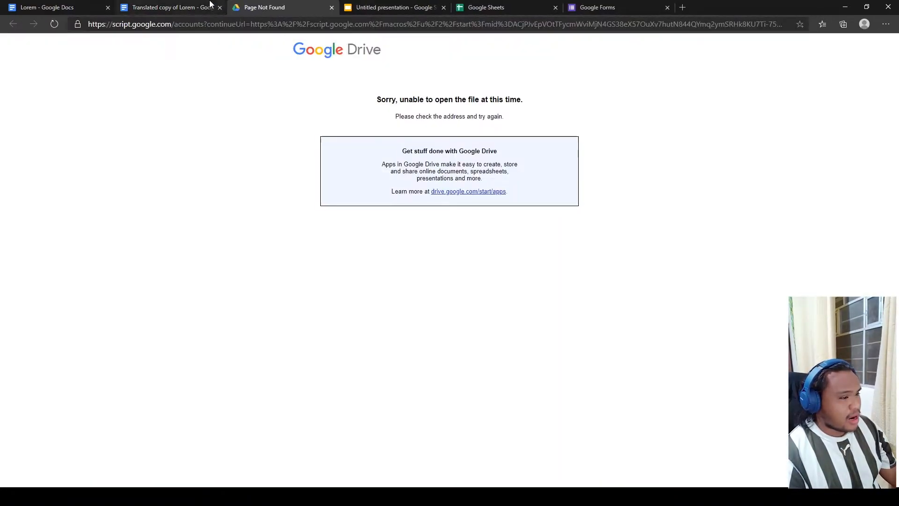
- Close the Filipino translated copy and the Page Not Found page, and return to the Lorem document
{"action": "left_click", "coordinate": [215, 9]}
{"action": "left_click", "coordinate": [219, 8]}
{"action": "left_click", "coordinate": [218, 8]}
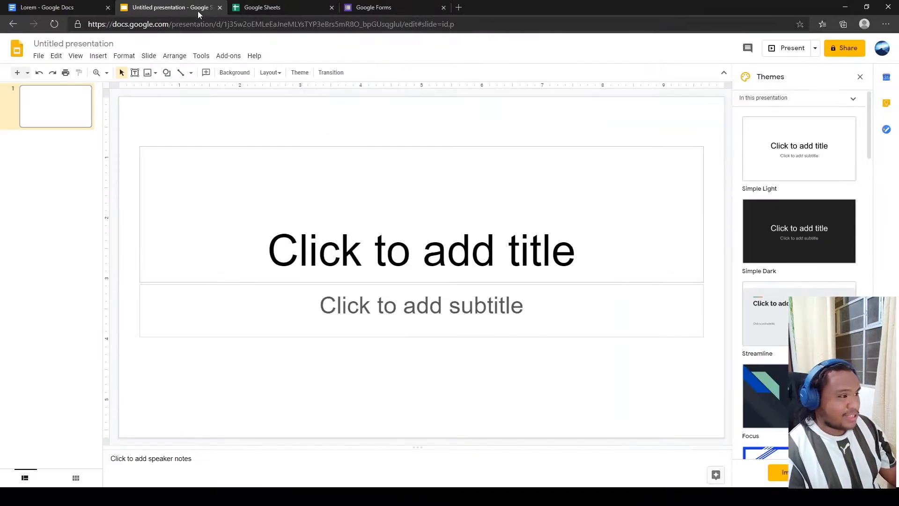
{"action": "left_click", "coordinate": [83, 13]}
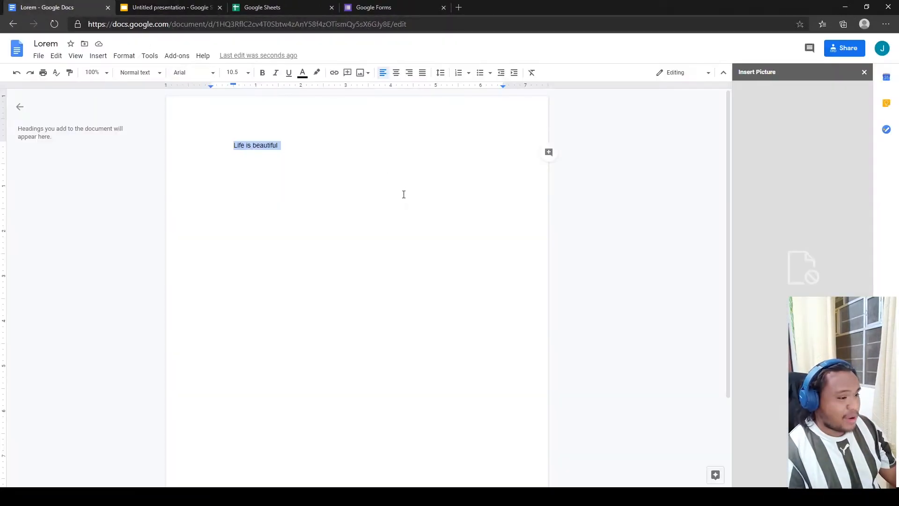
- Open the Substitutions preferences of the Lorem document and look through the list of automatic replacements
{"action": "left_click", "coordinate": [149, 57]}
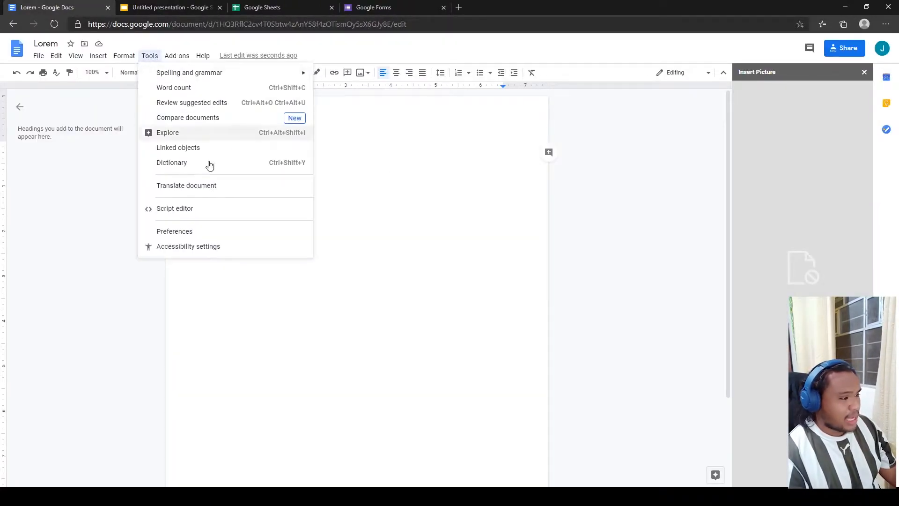
{"action": "left_click", "coordinate": [187, 231]}
{"action": "left_click", "coordinate": [503, 174]}
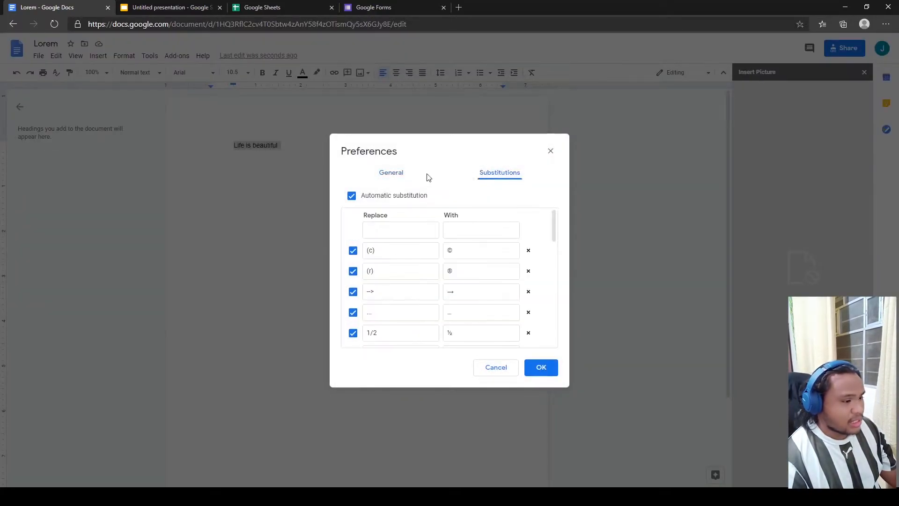
{"action": "scroll", "coordinate": [402, 213], "scroll_direction": "down", "scroll_amount": 4}
{"action": "scroll", "coordinate": [402, 213], "scroll_direction": "up", "scroll_amount": 5}
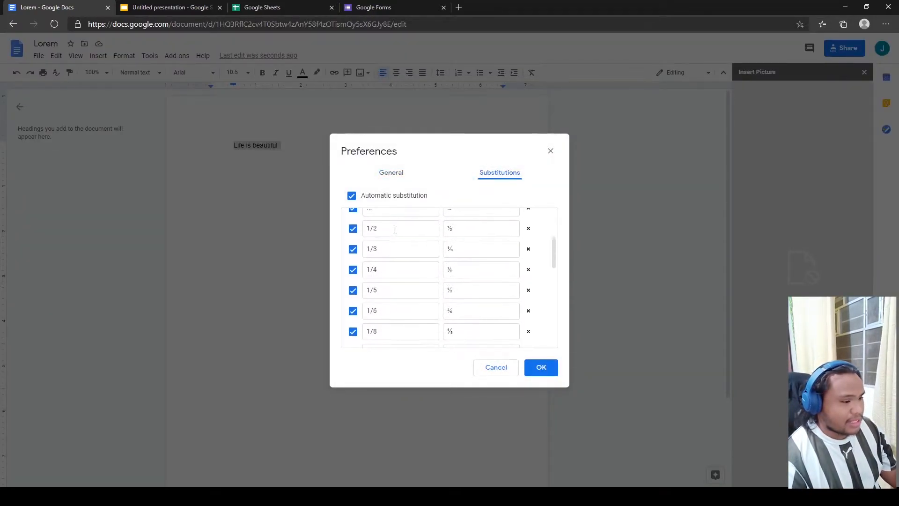
{"action": "scroll", "coordinate": [423, 224], "scroll_direction": "up", "scroll_amount": 2}
{"action": "scroll", "coordinate": [423, 224], "scroll_direction": "down", "scroll_amount": 4}
{"action": "scroll", "coordinate": [423, 224], "scroll_direction": "up", "scroll_amount": 5}
- Examine the automatic substitution entries for (r), 1/2 and (c), and close the preferences without saving
{"action": "left_click_drag", "start_coordinate": [456, 266], "coordinate": [436, 255]}
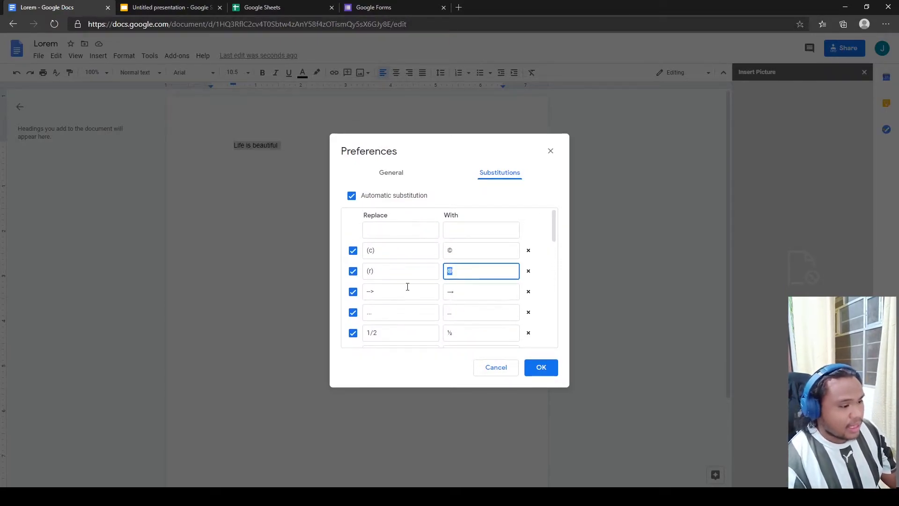
{"action": "scroll", "coordinate": [407, 287], "scroll_direction": "down", "scroll_amount": 1}
{"action": "left_click", "coordinate": [461, 291]}
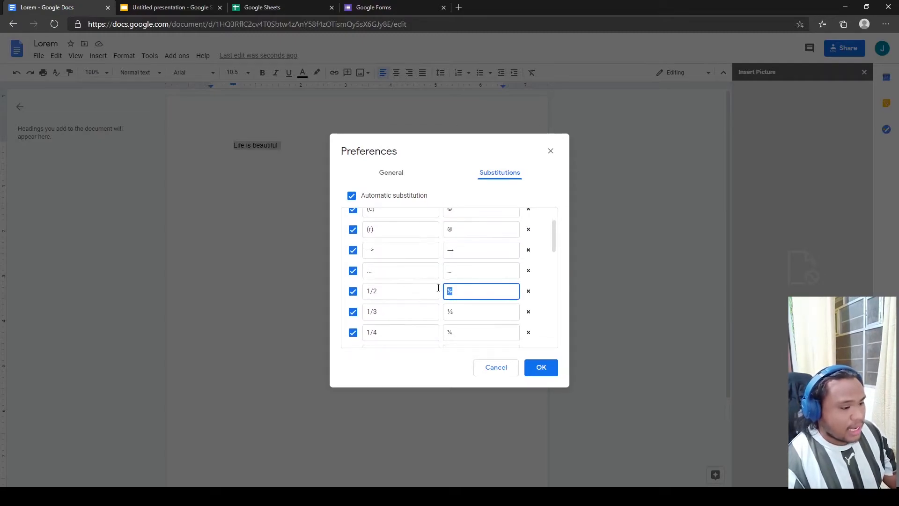
{"action": "scroll", "coordinate": [404, 302], "scroll_direction": "up", "scroll_amount": 2}
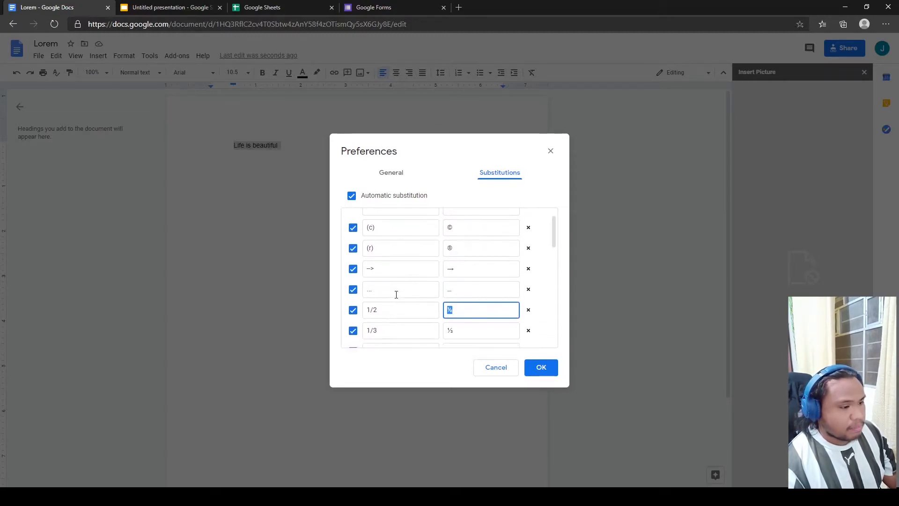
{"action": "left_click", "coordinate": [394, 255]}
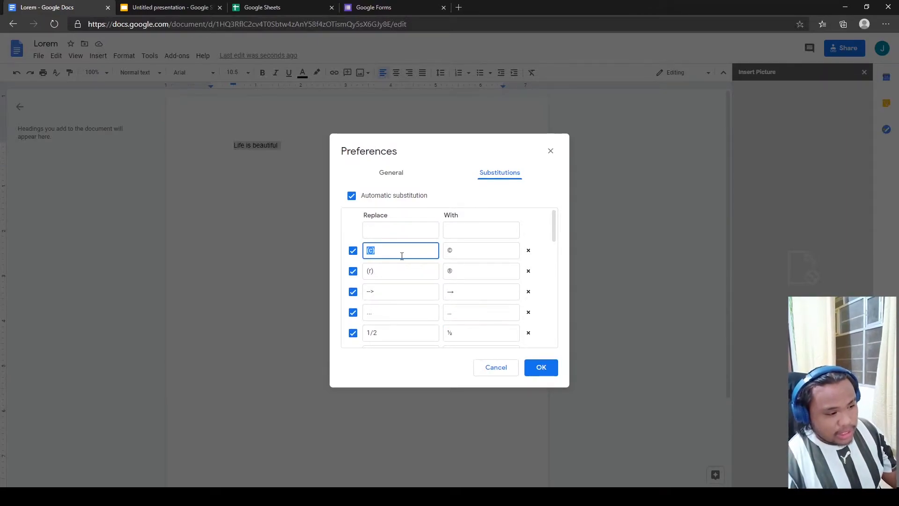
{"action": "left_click", "coordinate": [462, 249]}
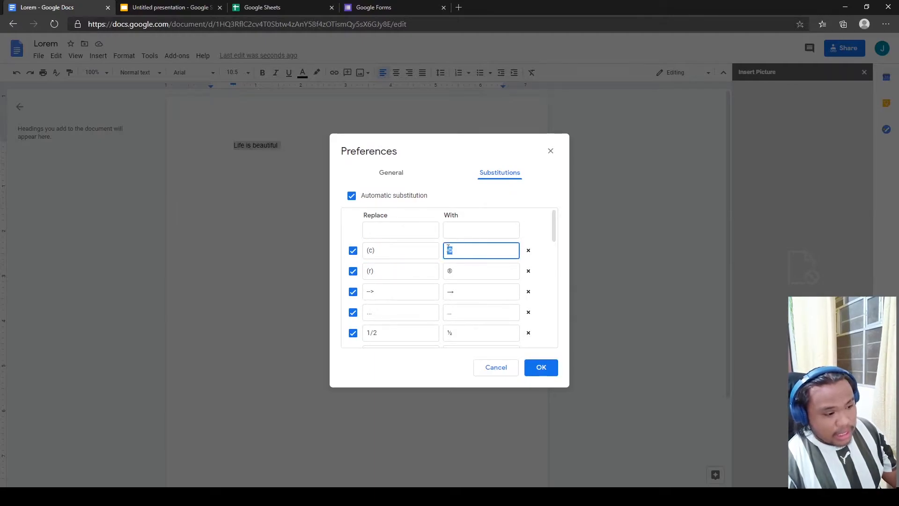
{"action": "left_click", "coordinate": [395, 249]}
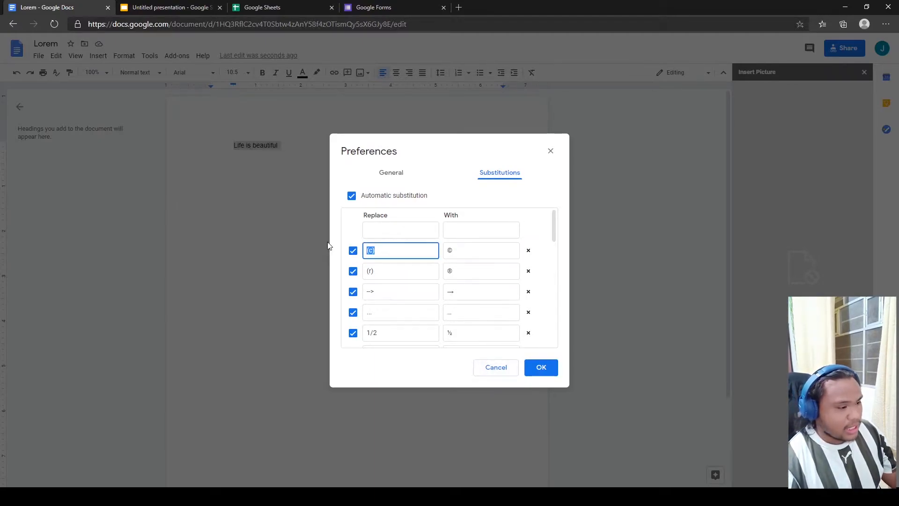
{"action": "left_click", "coordinate": [497, 365]}
- Append (c) directly after "Life is beautiful" and again one tab further, using automatic substitution to insert the © symbol
{"action": "left_click", "coordinate": [314, 150]}
{"action": "type", "text": "()"}
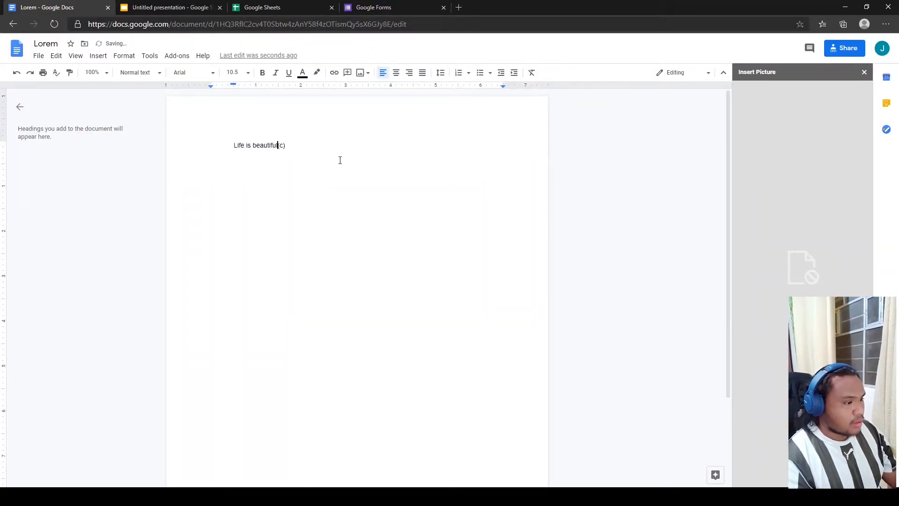
{"action": "key", "text": "Tab"}
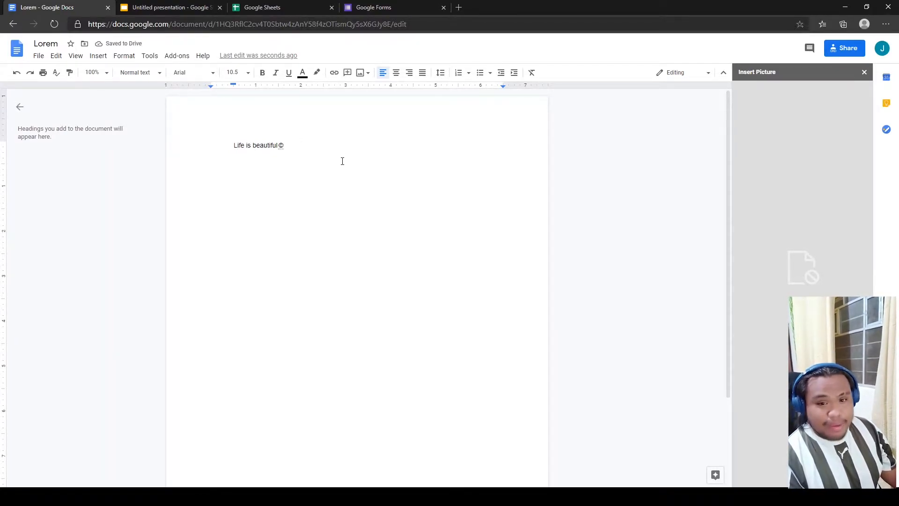
{"action": "type", "text": "(c)"}
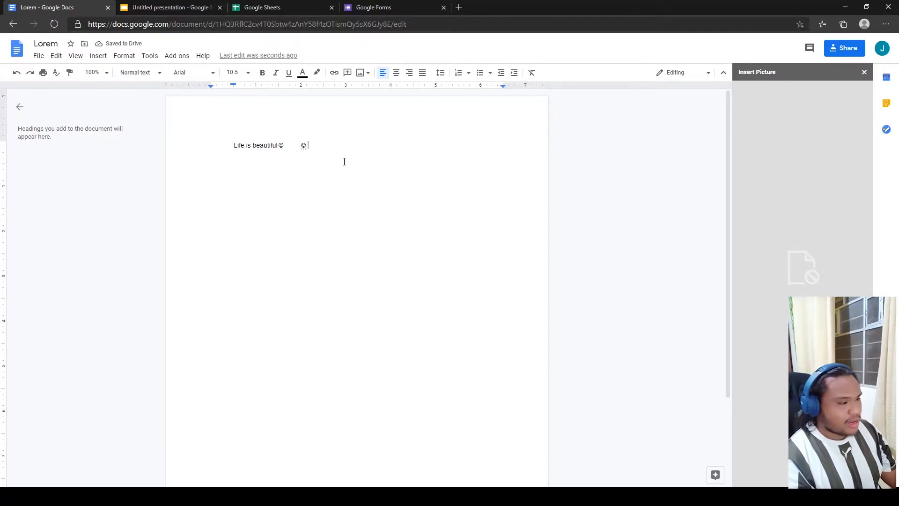
{"action": "key", "text": "Left"}
{"action": "key", "text": "ctrl+z"}
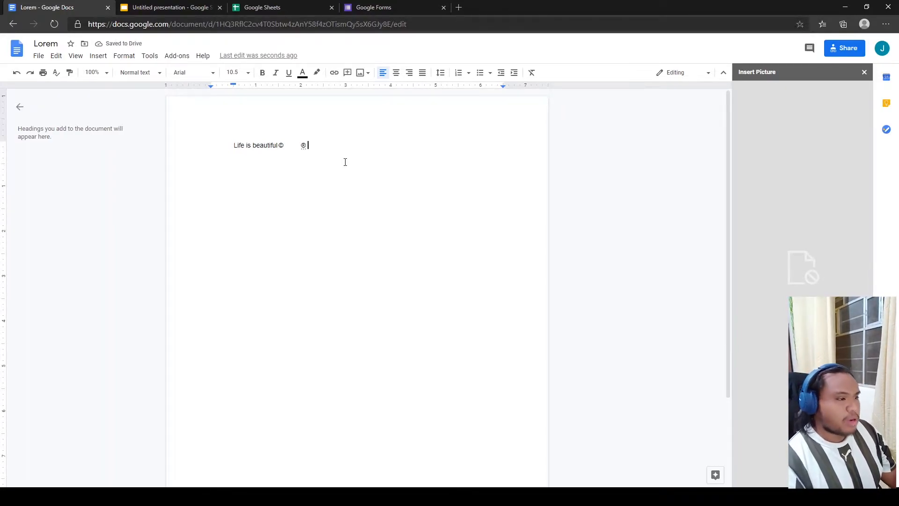
{"action": "key", "text": "Left"}
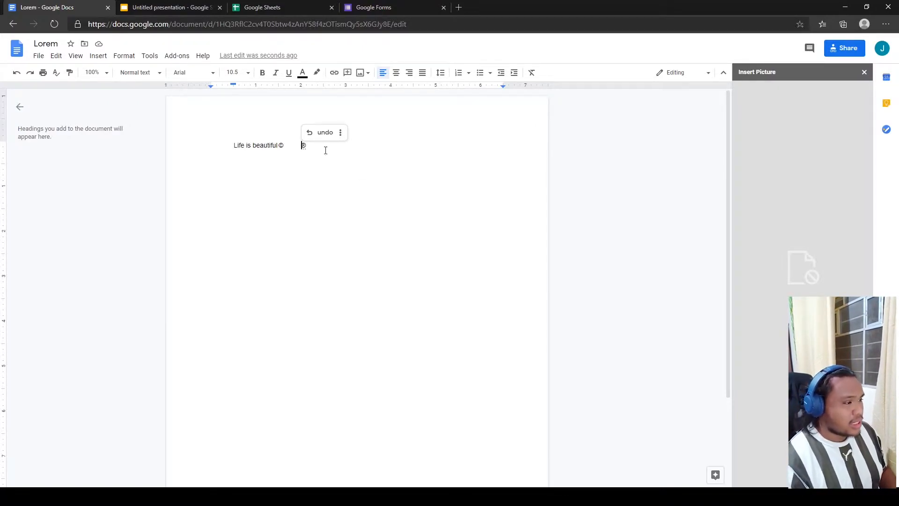
- Open the Google Docs training and help page and look through its guides, cheat sheets and templates
{"action": "left_click", "coordinate": [206, 56]}
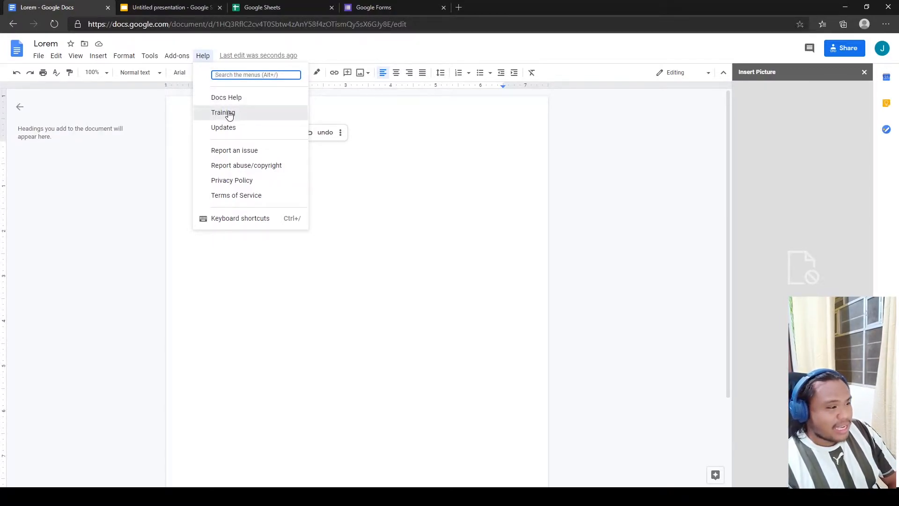
{"action": "left_click", "coordinate": [227, 112]}
{"action": "scroll", "coordinate": [260, 206], "scroll_direction": "down", "scroll_amount": 20}
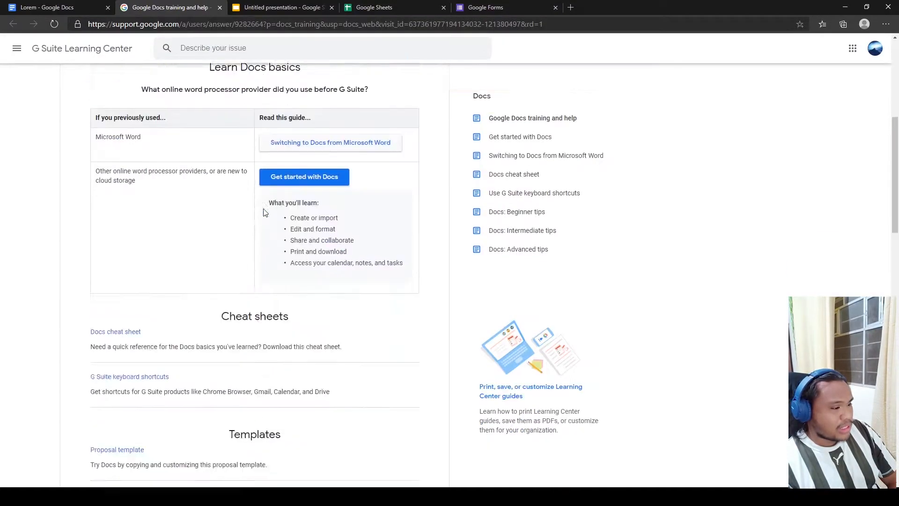
{"action": "scroll", "coordinate": [261, 206], "scroll_direction": "up", "scroll_amount": 20}
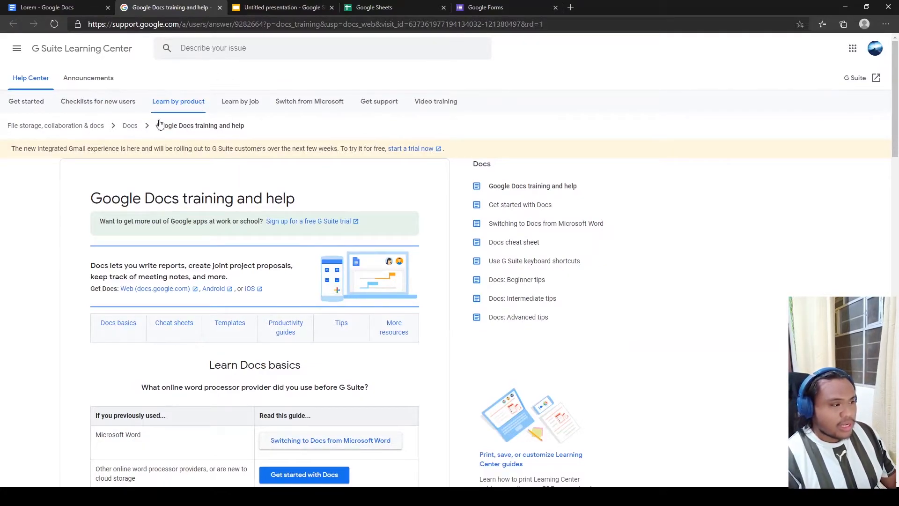
{"action": "left_click", "coordinate": [73, 8]}
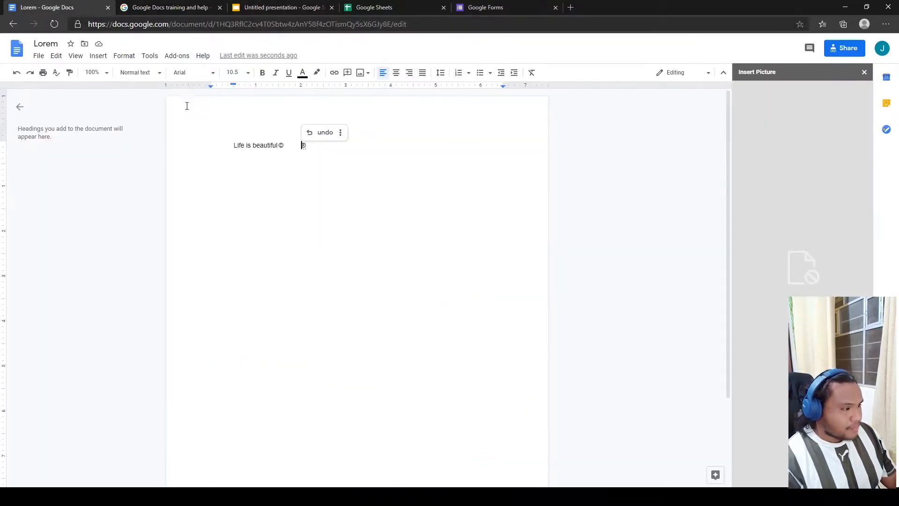
{"action": "left_click", "coordinate": [171, 8]}
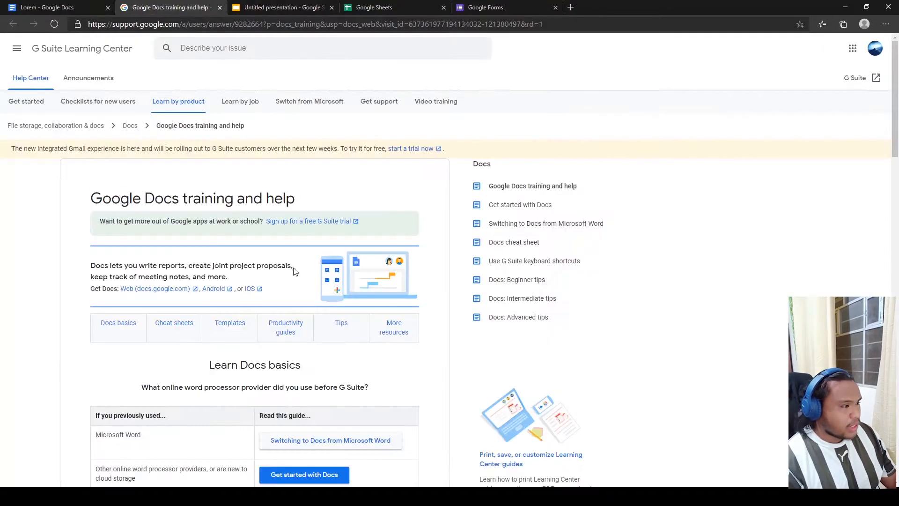
{"action": "scroll", "coordinate": [237, 244], "scroll_direction": "down", "scroll_amount": 6}
{"action": "scroll", "coordinate": [235, 244], "scroll_direction": "up", "scroll_amount": 6}
{"action": "scroll", "coordinate": [236, 244], "scroll_direction": "up", "scroll_amount": 1}
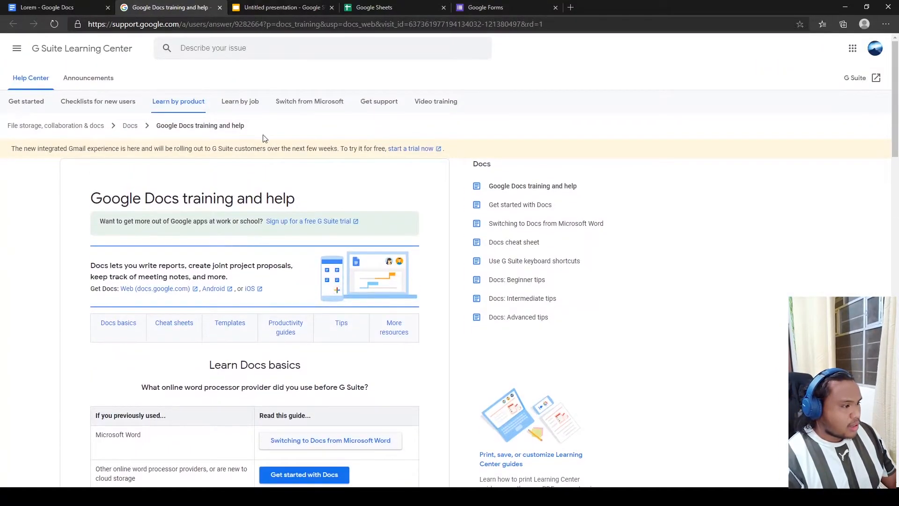
- Open the Switch from Microsoft guides in the G Suite Learning Center and look through their table of contents
{"action": "left_click", "coordinate": [240, 100]}
{"action": "left_click", "coordinate": [314, 105]}
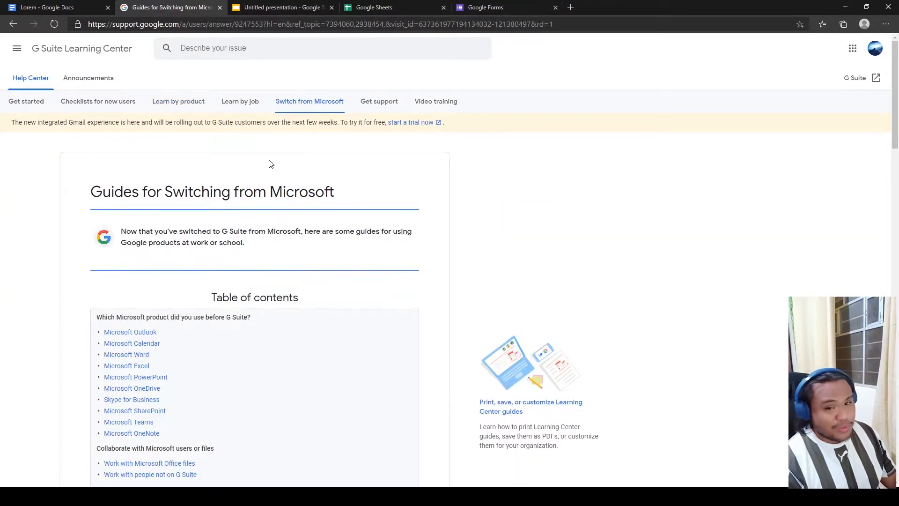
{"action": "scroll", "coordinate": [189, 289], "scroll_direction": "down", "scroll_amount": 3}
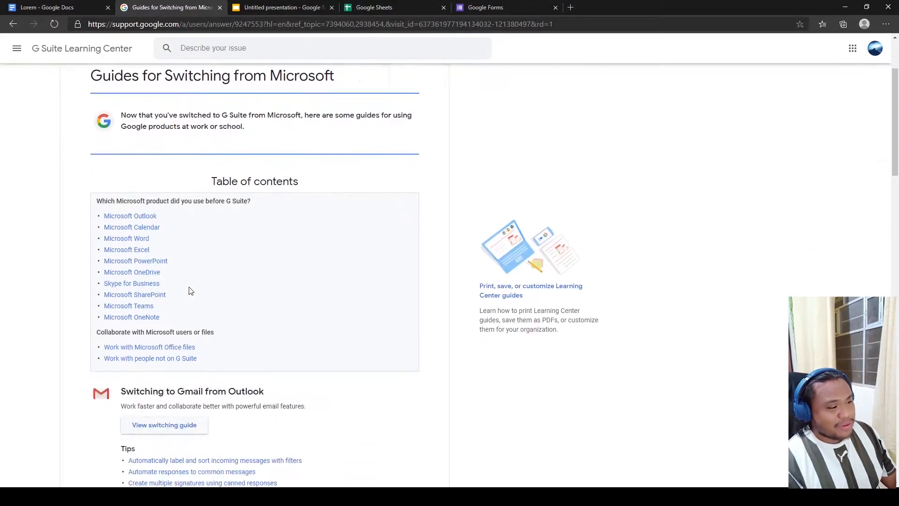
{"action": "scroll", "coordinate": [181, 216], "scroll_direction": "up", "scroll_amount": 3}
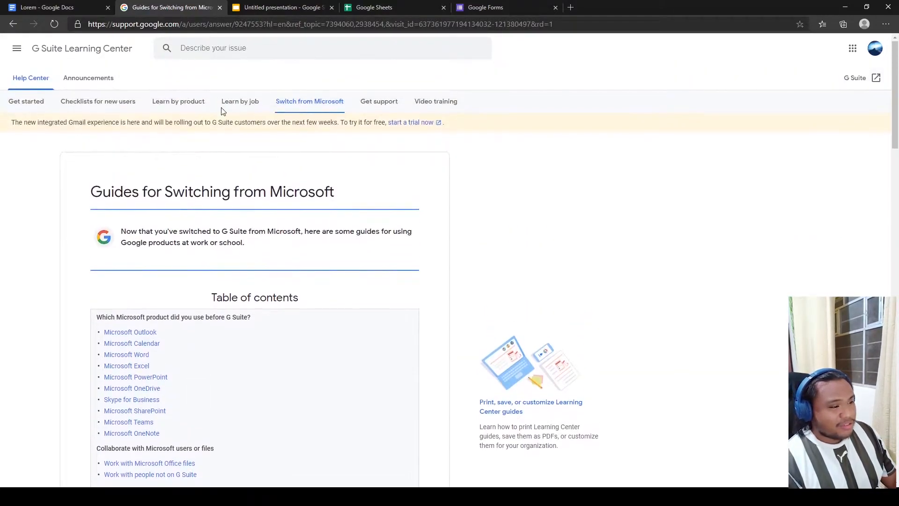
{"action": "left_click_drag", "start_coordinate": [216, 10], "coordinate": [183, 10]}
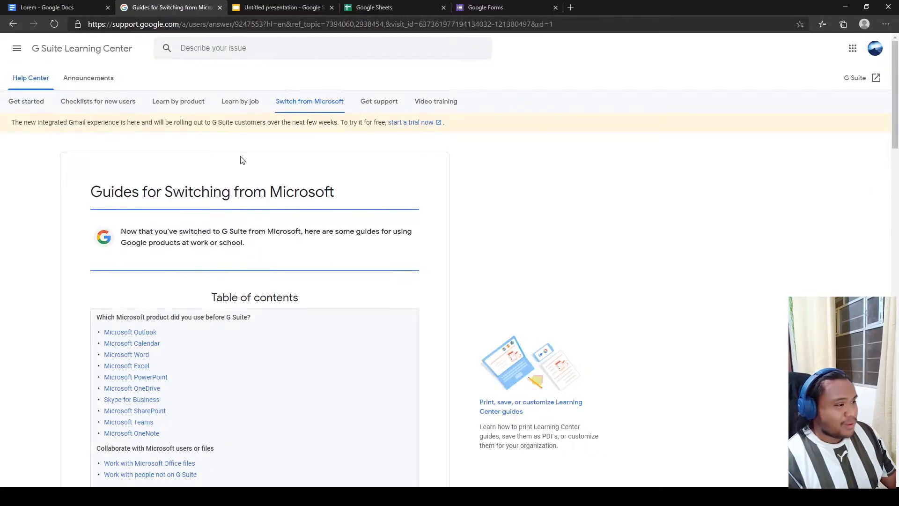
{"action": "scroll", "coordinate": [247, 152], "scroll_direction": "down", "scroll_amount": 5}
{"action": "scroll", "coordinate": [204, 110], "scroll_direction": "up", "scroll_amount": 5}
- Close the Learning Center help page and switch back to the Lorem document in Google Docs
{"action": "left_click", "coordinate": [219, 8]}
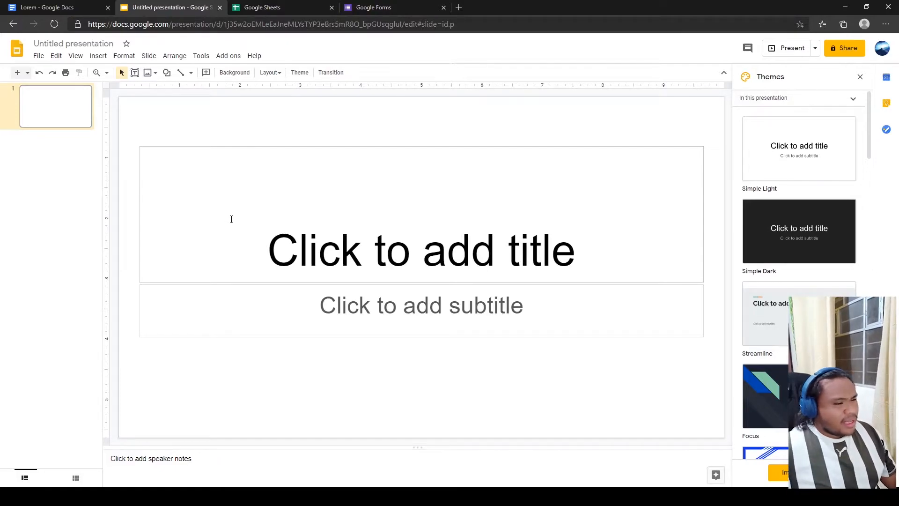
{"action": "left_click", "coordinate": [60, 7]}
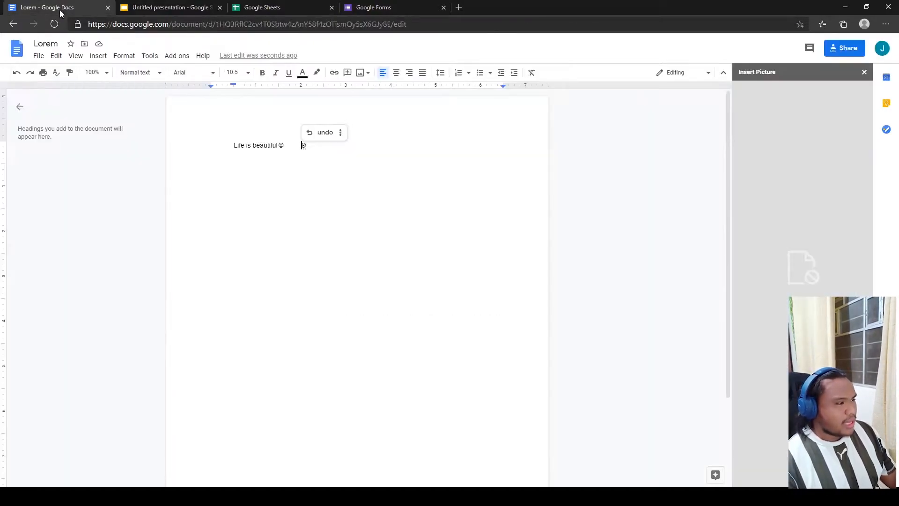
{"action": "left_click", "coordinate": [157, 12]}
{"action": "left_click", "coordinate": [77, 9]}
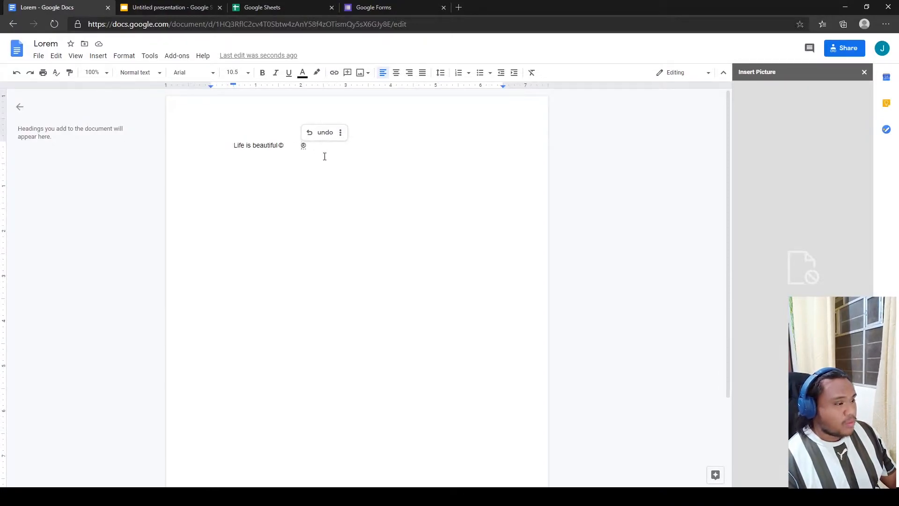
{"action": "left_click_drag", "start_coordinate": [324, 156], "coordinate": [213, 142]}
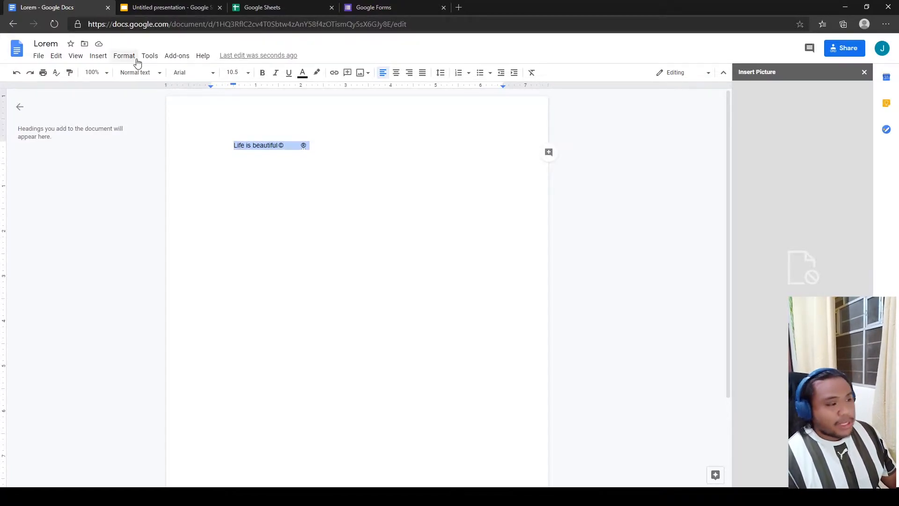
{"action": "left_click", "coordinate": [312, 151]}
{"action": "left_click_drag", "start_coordinate": [300, 148], "coordinate": [311, 151]}
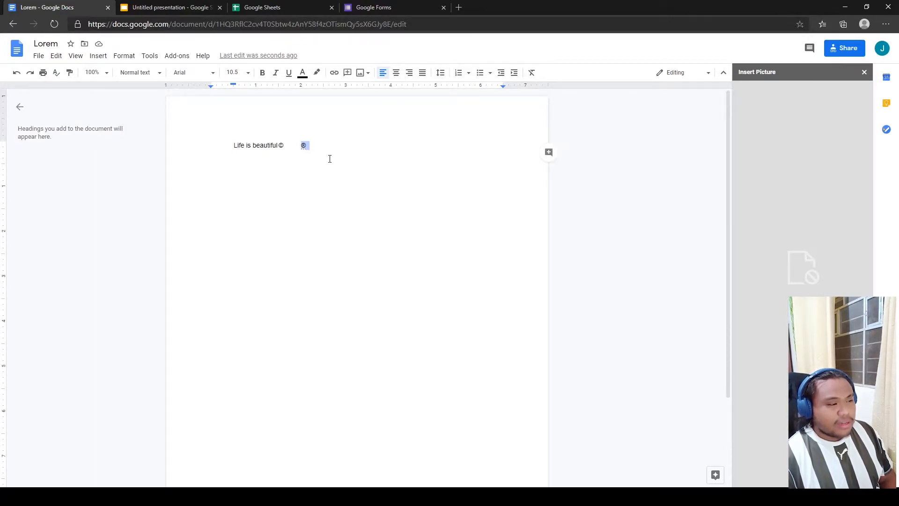
{"action": "left_click", "coordinate": [149, 55]}
{"action": "left_click", "coordinate": [178, 56]}
{"action": "left_click", "coordinate": [180, 56]}
{"action": "left_click", "coordinate": [177, 56]}
{"action": "left_click", "coordinate": [174, 57]}
{"action": "left_click", "coordinate": [149, 56]}
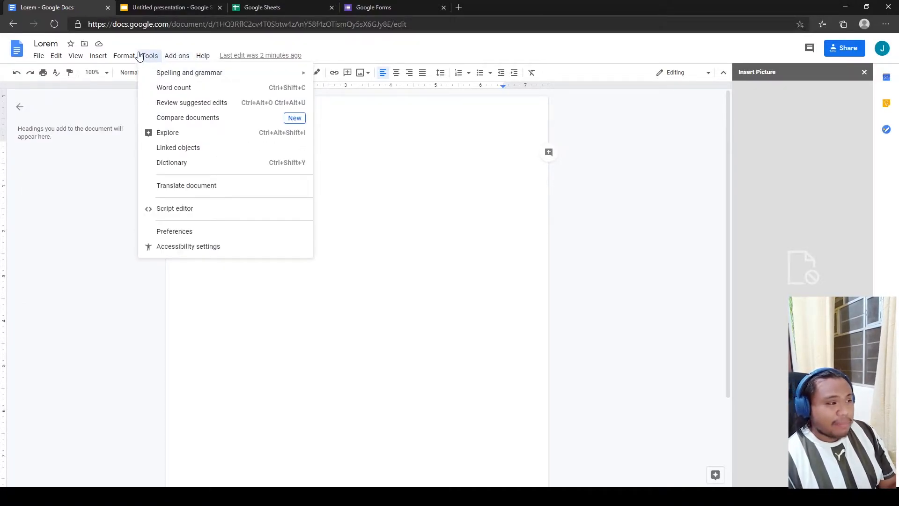
{"action": "left_click", "coordinate": [147, 57]}
{"action": "left_click", "coordinate": [125, 56]}
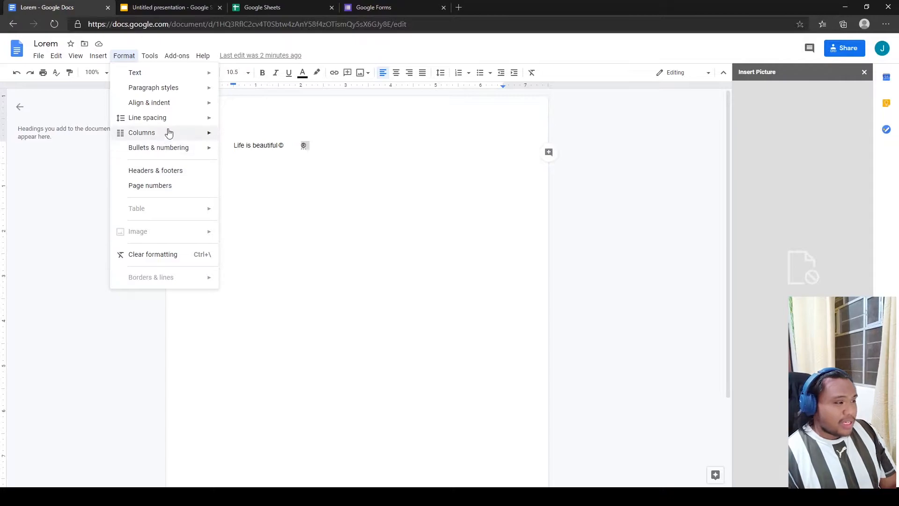
{"action": "mouse_move", "coordinate": [167, 134]}
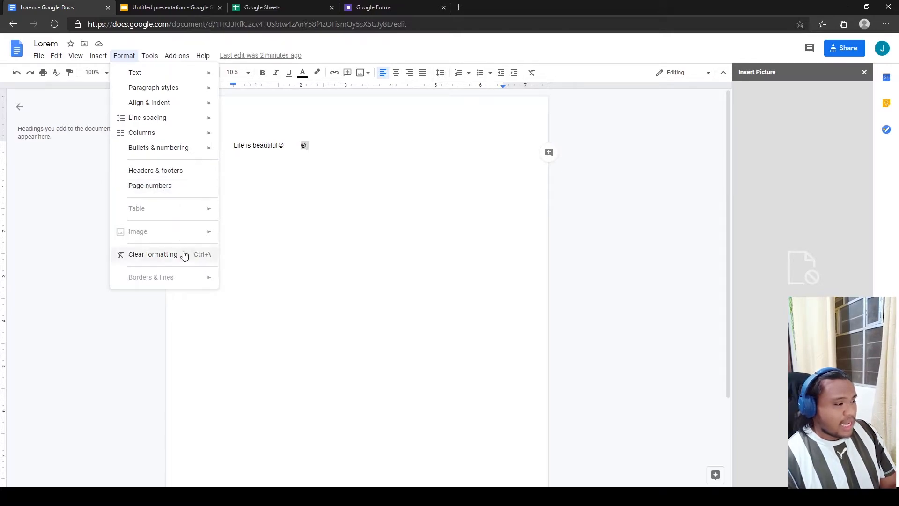
{"action": "left_click", "coordinate": [229, 286]}
- Delete the gap between the © and ® symbols after "Life is beautiful" and close the Lorem document
{"action": "left_click", "coordinate": [300, 148]}
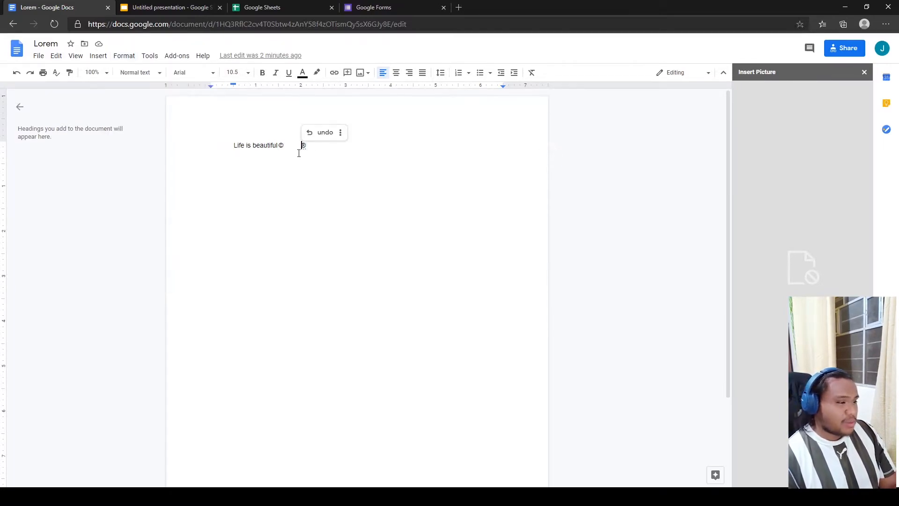
{"action": "key", "text": "BackSpace"}
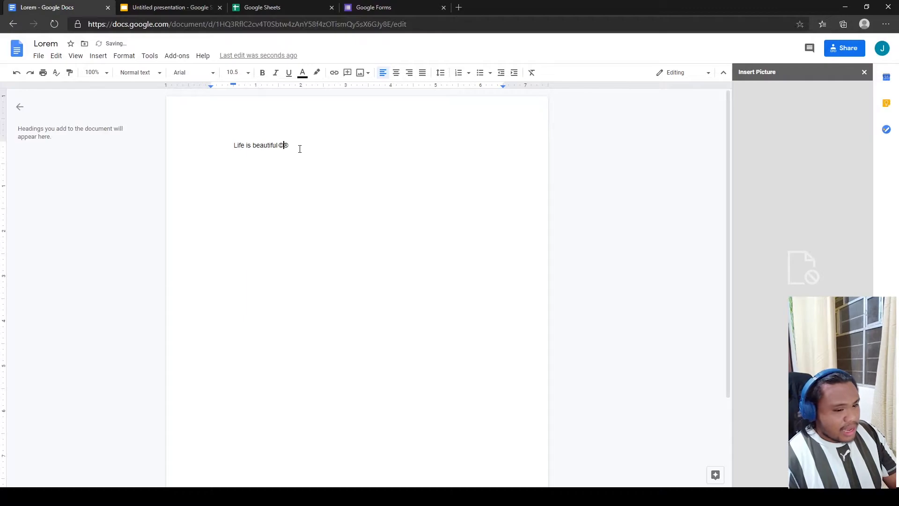
{"action": "left_click_drag", "start_coordinate": [293, 145], "coordinate": [280, 145]}
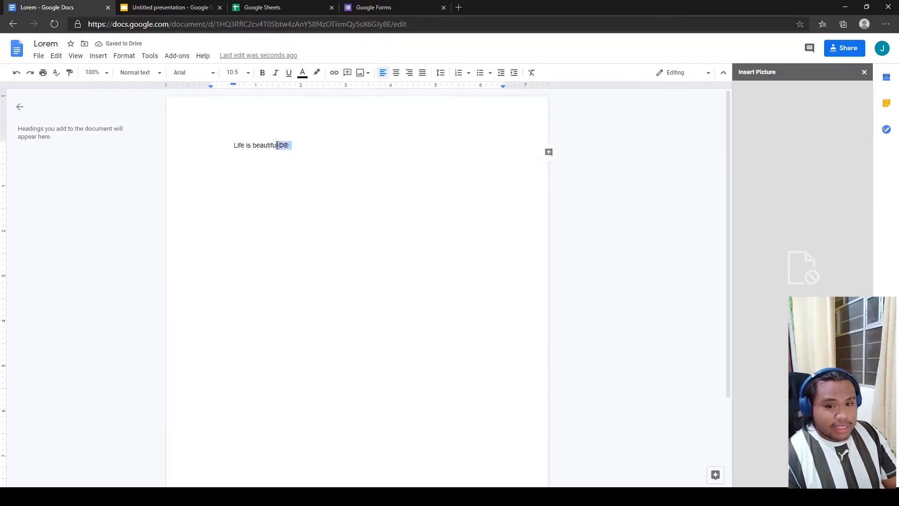
{"action": "left_click_drag", "start_coordinate": [277, 145], "coordinate": [197, 141]}
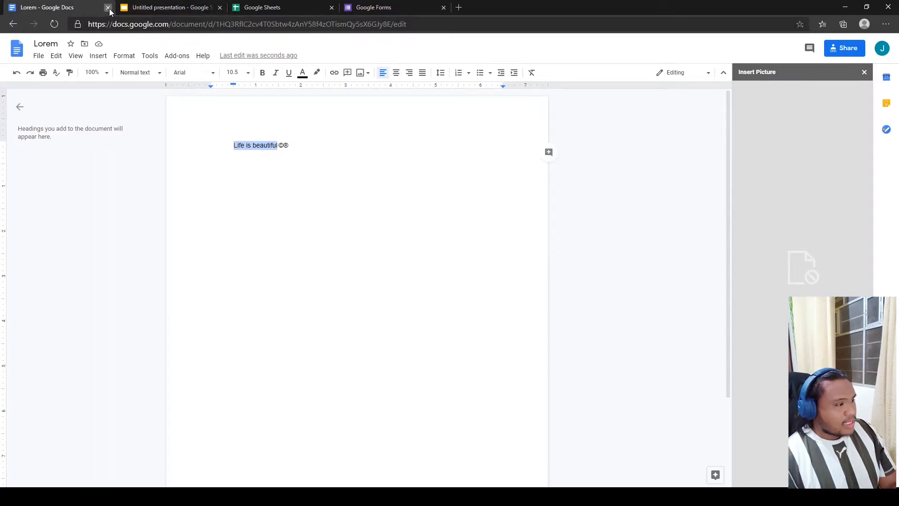
{"action": "left_click", "coordinate": [108, 7]}
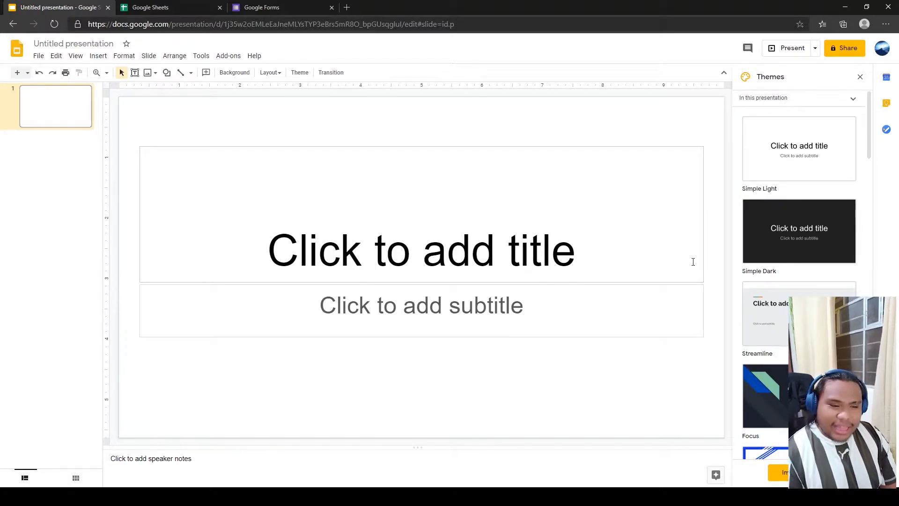
- Look through the available slide themes and the presentation and upload sources for importing a theme, without importing one
{"action": "scroll", "coordinate": [786, 238], "scroll_direction": "down", "scroll_amount": 20}
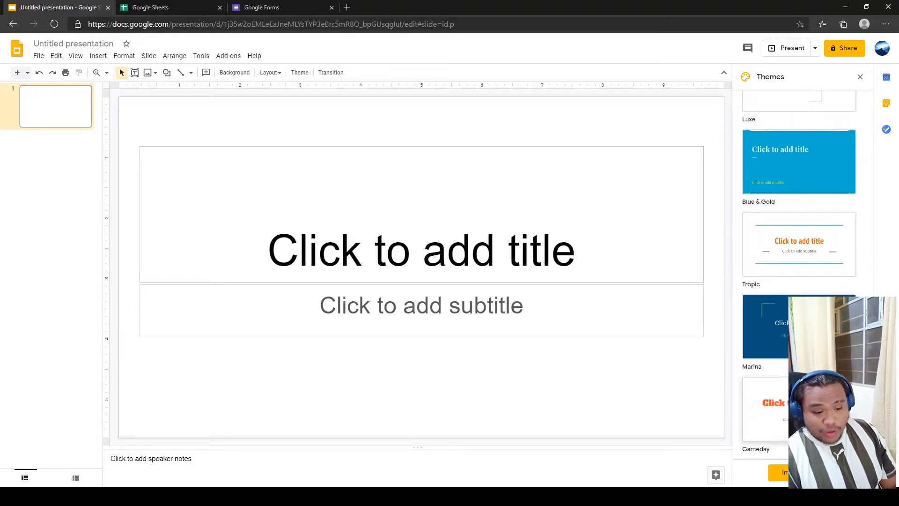
{"action": "left_click", "coordinate": [778, 472]}
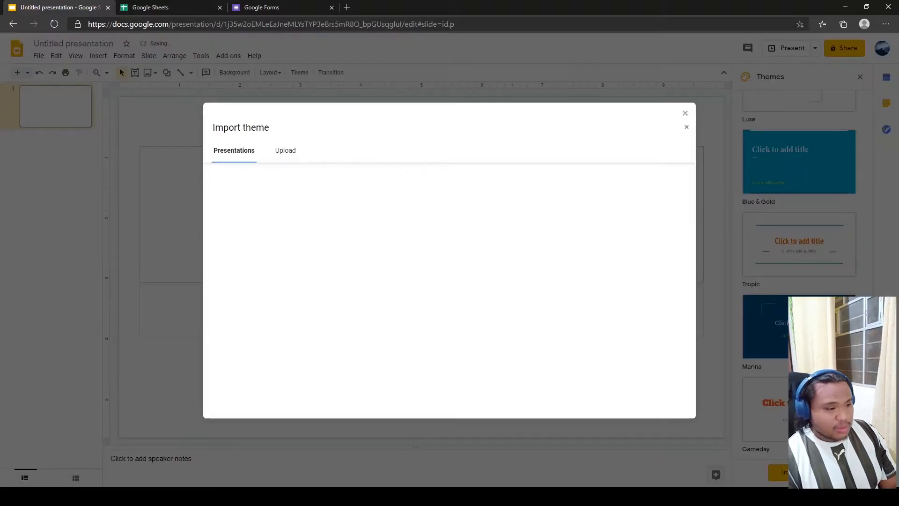
{"action": "scroll", "coordinate": [335, 288], "scroll_direction": "down", "scroll_amount": 1}
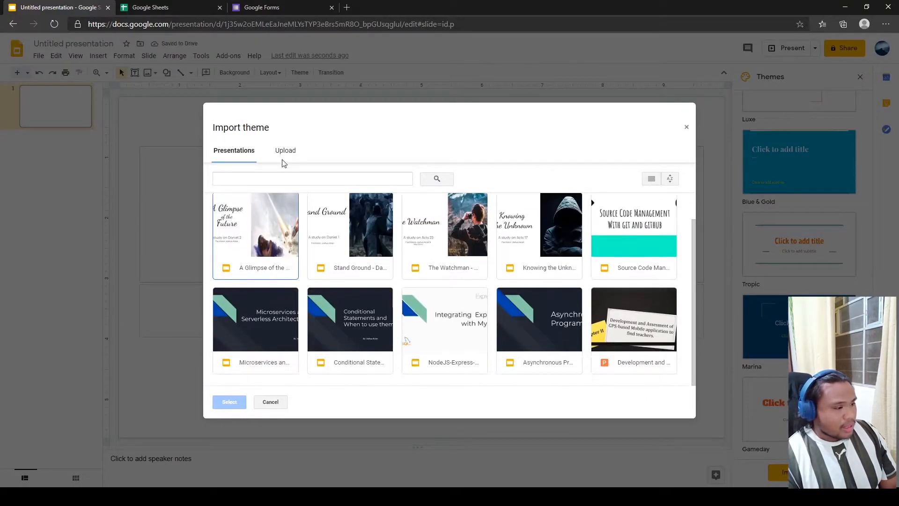
{"action": "left_click", "coordinate": [284, 151]}
{"action": "left_click", "coordinate": [236, 151]}
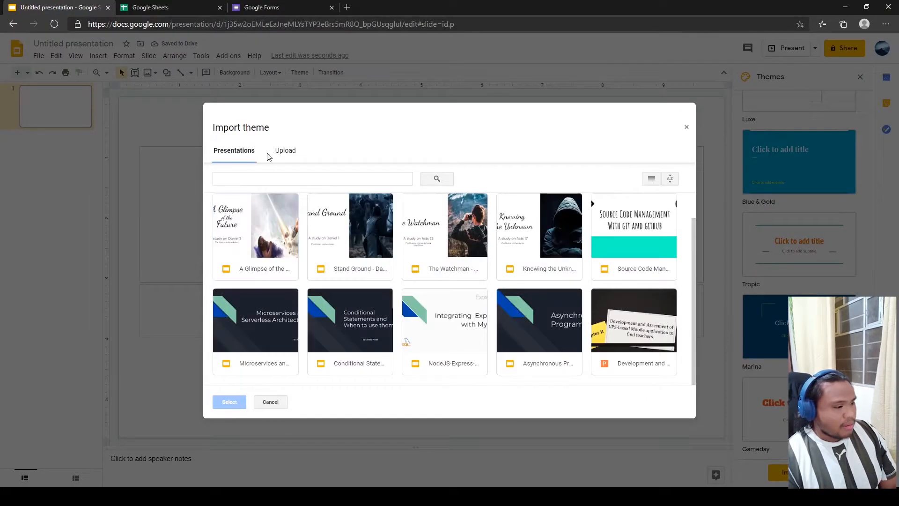
{"action": "left_click", "coordinate": [283, 155]}
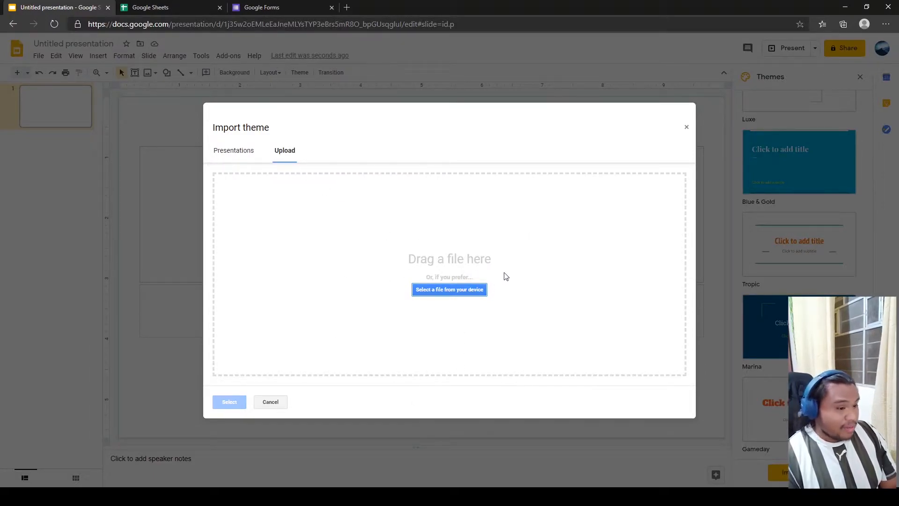
{"action": "left_click", "coordinate": [687, 127]}
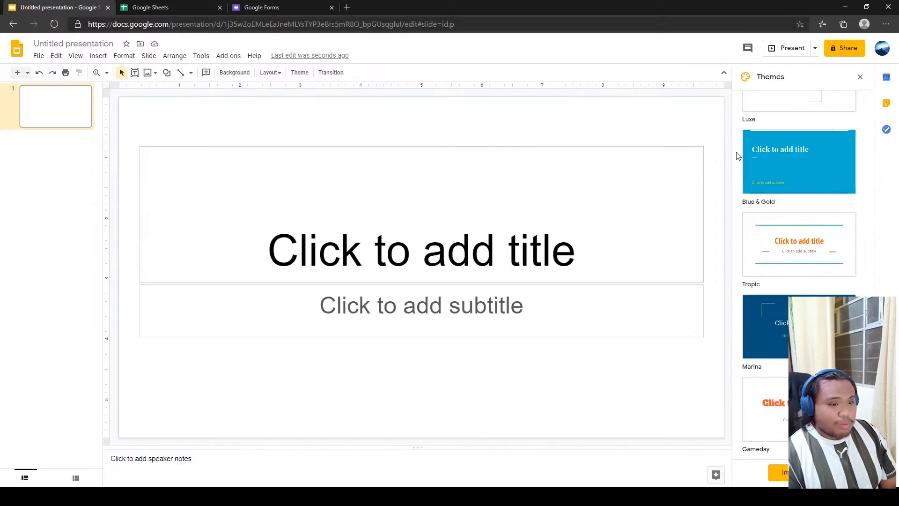
{"action": "scroll", "coordinate": [777, 201], "scroll_direction": "up", "scroll_amount": 5}
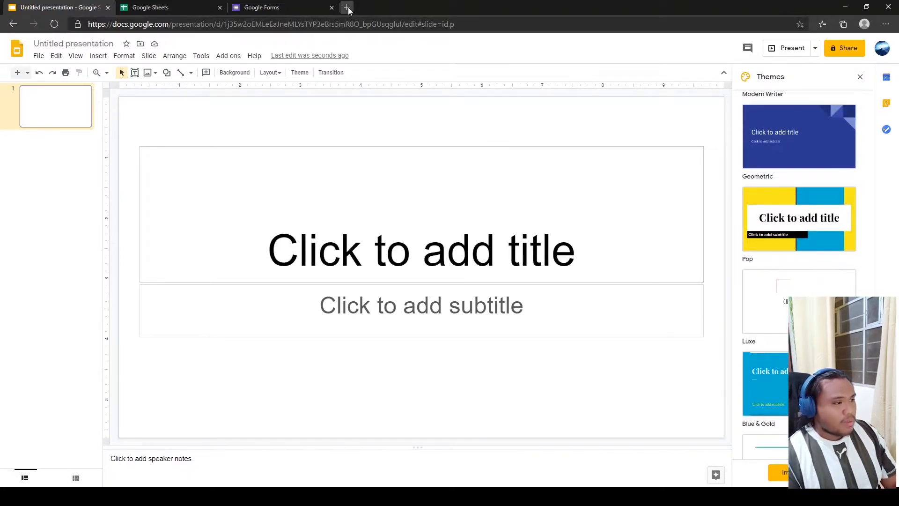
- Search the web in a new browser tab for "theme google presentation" and open the Slidesgo site
{"action": "left_click", "coordinate": [346, 7]}
{"action": "type", "text": "F"}
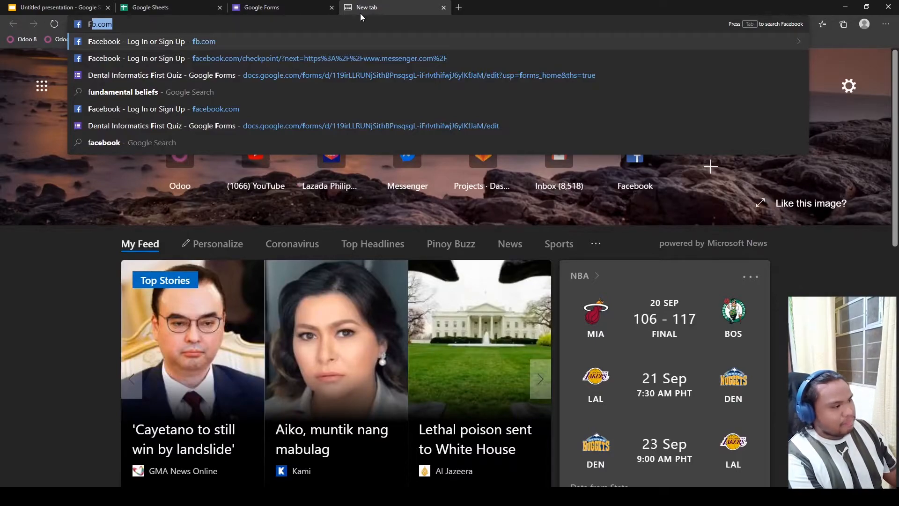
{"action": "key", "text": "BackSpace"}
{"action": "key", "text": "BackSpace"}
{"action": "type", "text": "theme"}
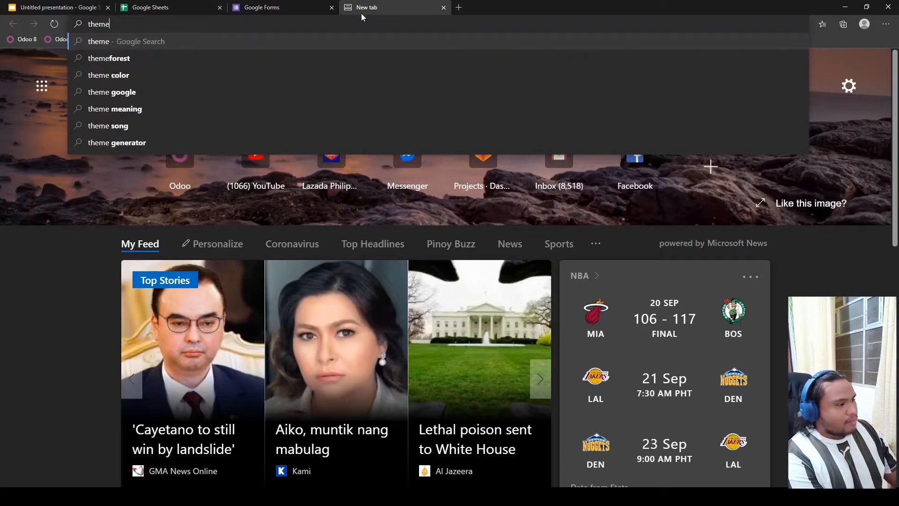
{"action": "type", "text": " google prese"}
{"action": "key", "text": "Return"}
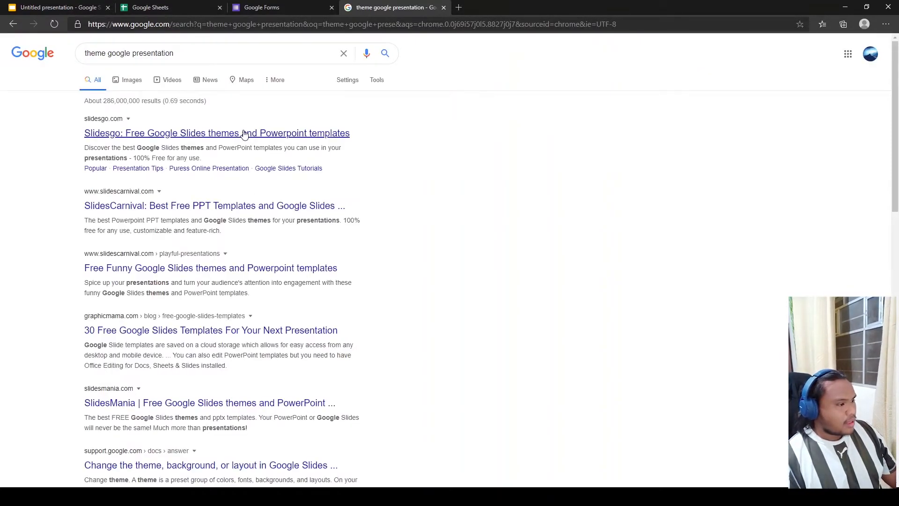
{"action": "left_click", "coordinate": [244, 134]}
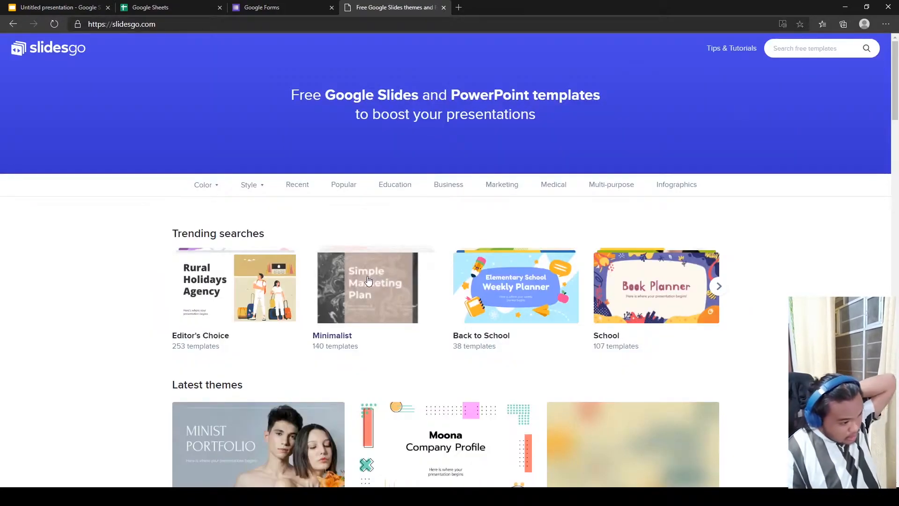
- Open the Editor's Choice template collection from the trending searches on the Slidesgo home page
{"action": "scroll", "coordinate": [369, 279], "scroll_direction": "down", "scroll_amount": 4}
{"action": "scroll", "coordinate": [349, 256], "scroll_direction": "up", "scroll_amount": 3}
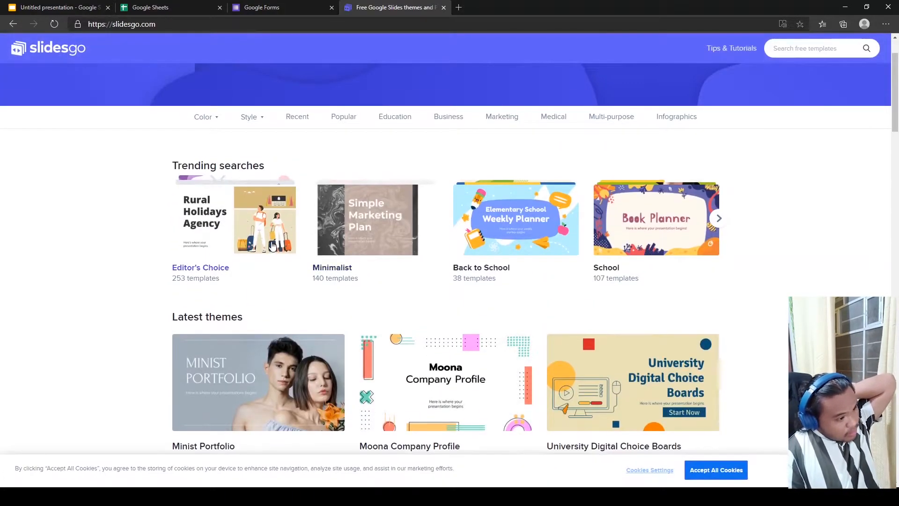
{"action": "left_click", "coordinate": [272, 244]}
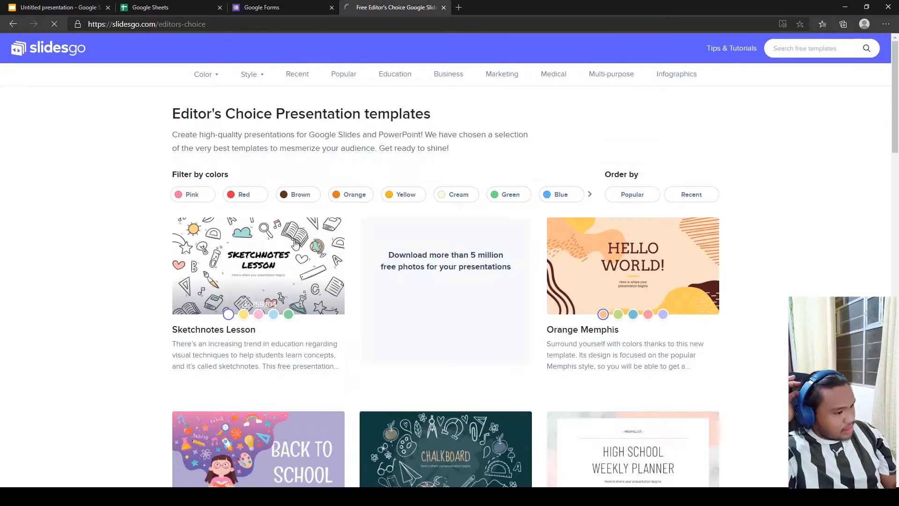
- Browse the Editor's Choice presentation templates for a suitable design
{"action": "scroll", "coordinate": [309, 262], "scroll_direction": "down", "scroll_amount": 12}
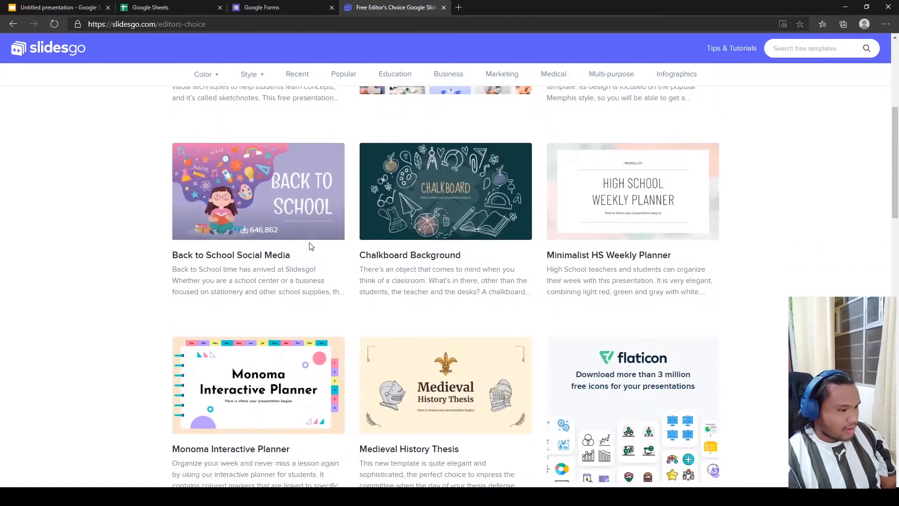
{"action": "scroll", "coordinate": [318, 274], "scroll_direction": "up", "scroll_amount": 1}
{"action": "scroll", "coordinate": [328, 269], "scroll_direction": "down", "scroll_amount": 5}
{"action": "scroll", "coordinate": [332, 265], "scroll_direction": "up", "scroll_amount": 6}
{"action": "scroll", "coordinate": [336, 260], "scroll_direction": "up", "scroll_amount": 2}
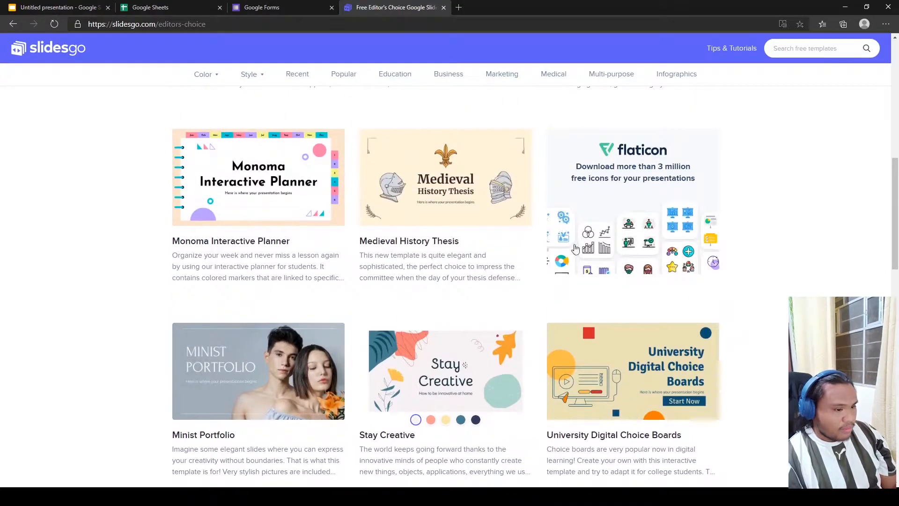
{"action": "scroll", "coordinate": [551, 246], "scroll_direction": "down", "scroll_amount": 7}
{"action": "scroll", "coordinate": [468, 257], "scroll_direction": "down", "scroll_amount": 6}
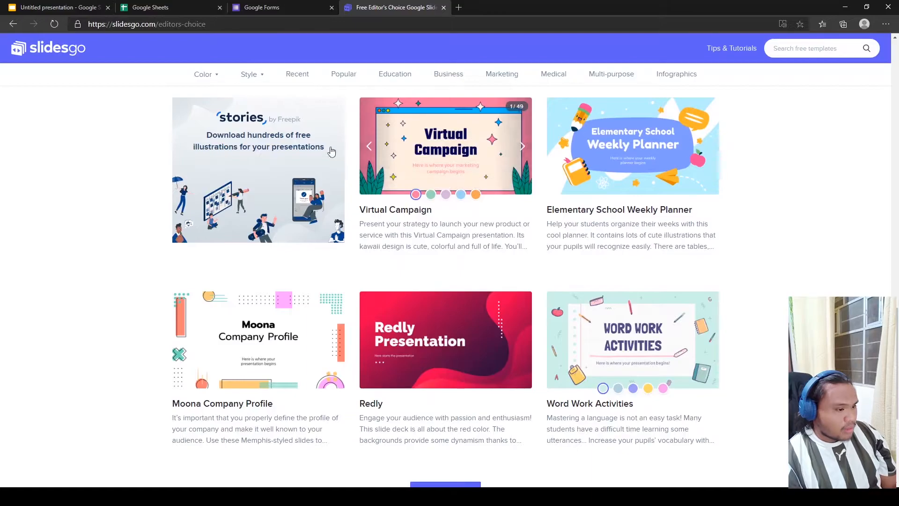
{"action": "scroll", "coordinate": [317, 208], "scroll_direction": "up", "scroll_amount": 4}
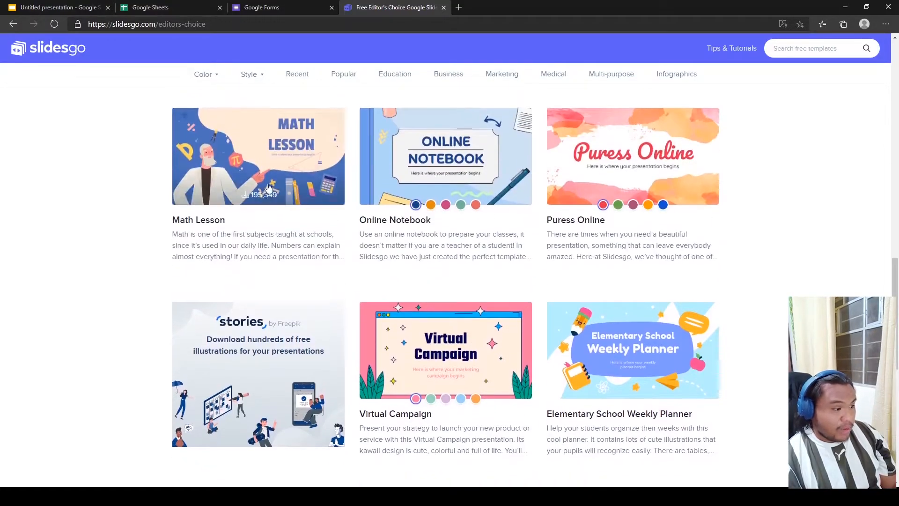
{"action": "scroll", "coordinate": [298, 171], "scroll_direction": "up", "scroll_amount": 11}
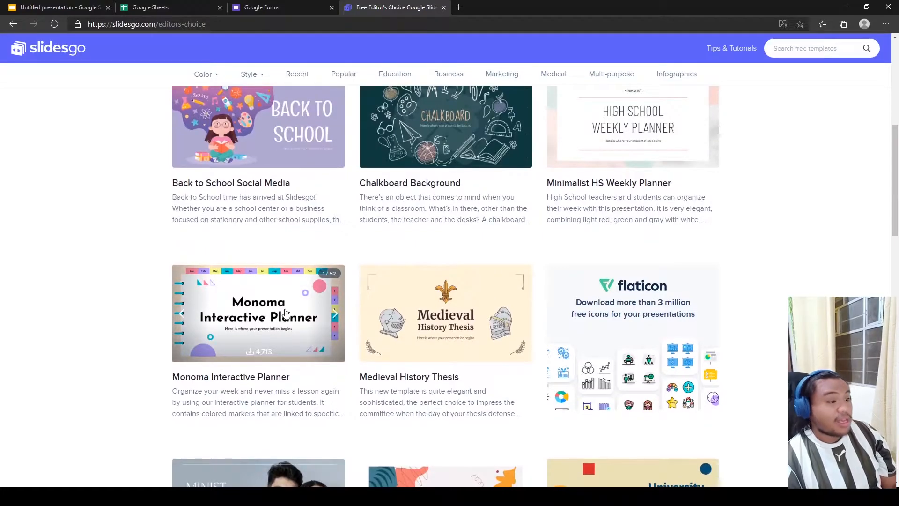
- Pick the Chalkboard Background template from the Editor's Choice collection and open its template page
{"action": "scroll", "coordinate": [265, 316], "scroll_direction": "up", "scroll_amount": 4}
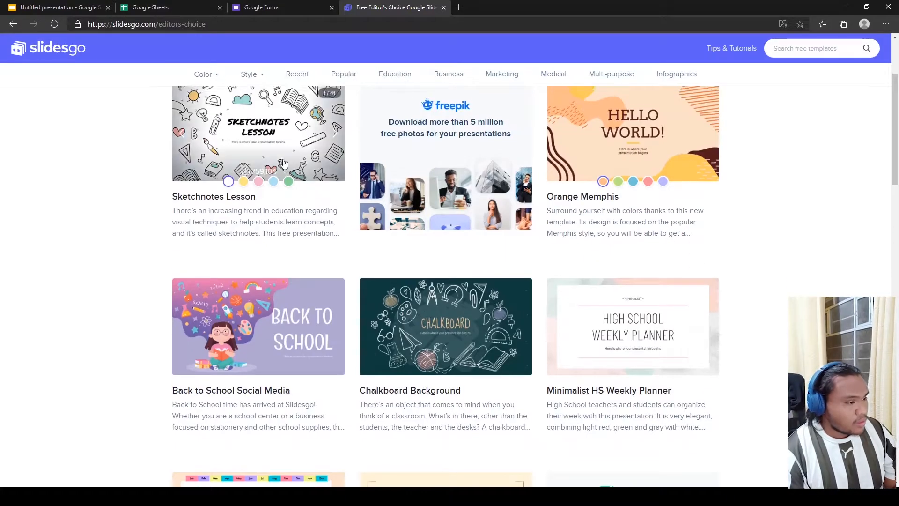
{"action": "scroll", "coordinate": [281, 171], "scroll_direction": "down", "scroll_amount": 2}
{"action": "scroll", "coordinate": [287, 253], "scroll_direction": "up", "scroll_amount": 2}
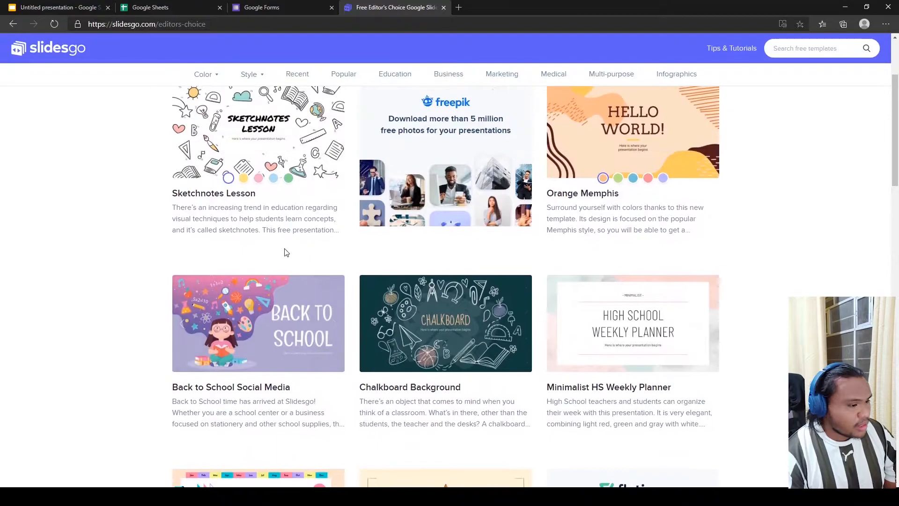
{"action": "scroll", "coordinate": [287, 253], "scroll_direction": "up", "scroll_amount": 3}
{"action": "scroll", "coordinate": [287, 253], "scroll_direction": "down", "scroll_amount": 1}
{"action": "left_click", "coordinate": [423, 405]}
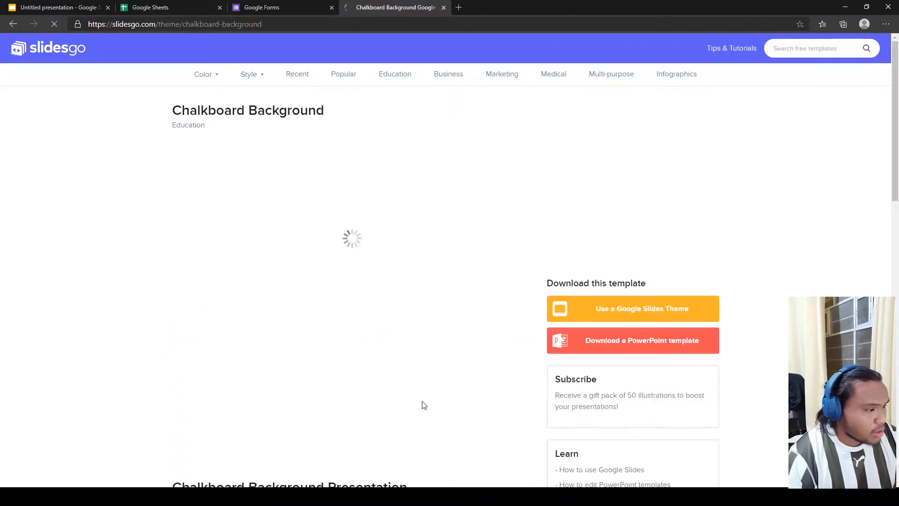
- Create a Google Slides copy of the Chalkboard Background template and close the untitled presentation's browser tab
{"action": "left_click", "coordinate": [607, 319]}
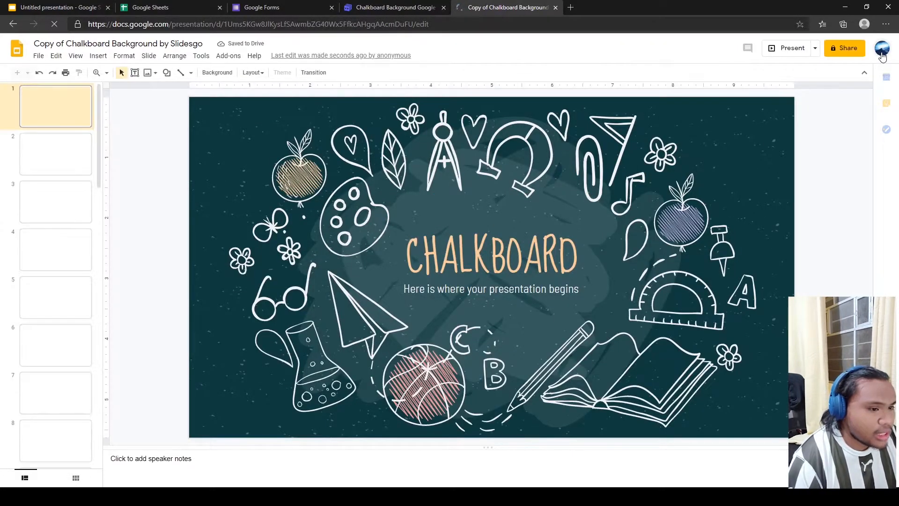
{"action": "left_click", "coordinate": [107, 8]}
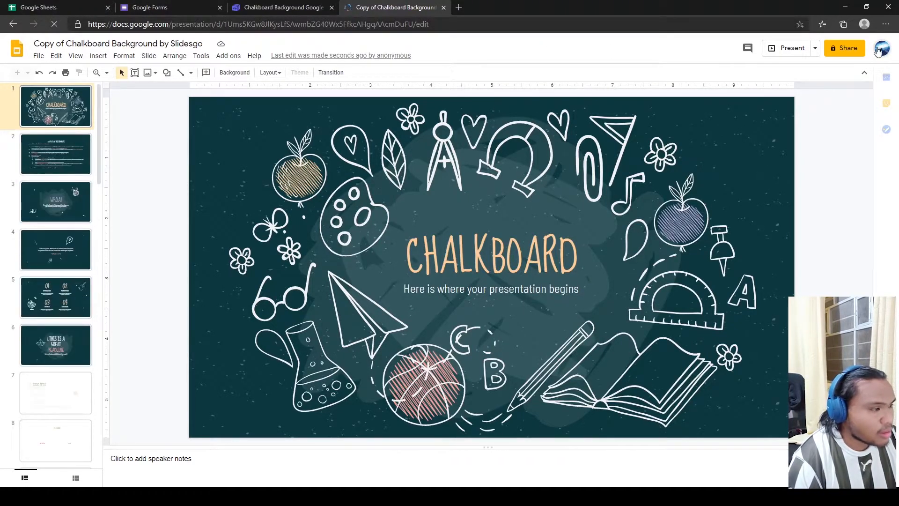
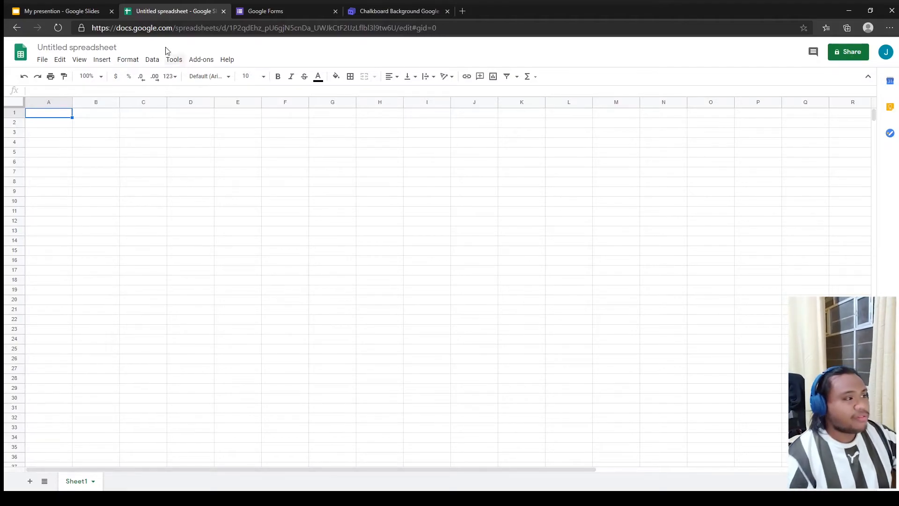
- Rename the untitled spreadsheet as First Spreadsheet
{"action": "left_click", "coordinate": [117, 46]}
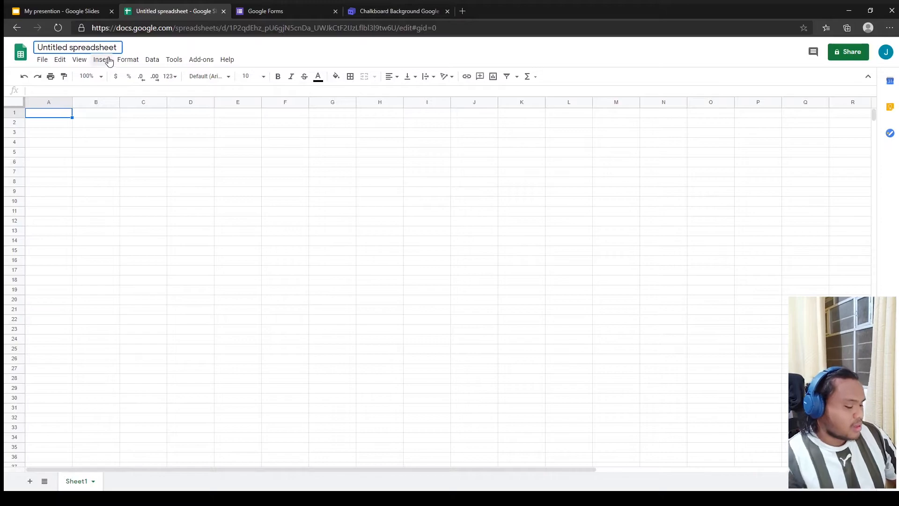
{"action": "type", "text": "First Spre"}
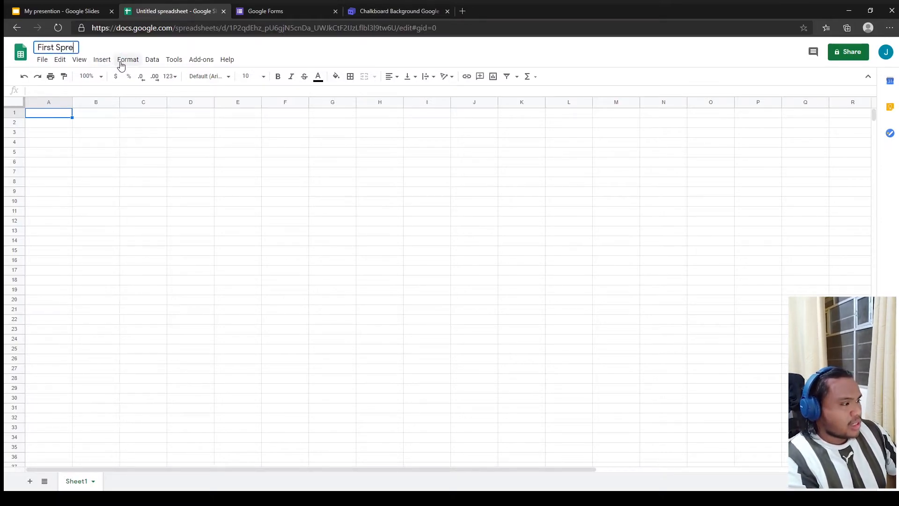
{"action": "type", "text": "adsheet"}
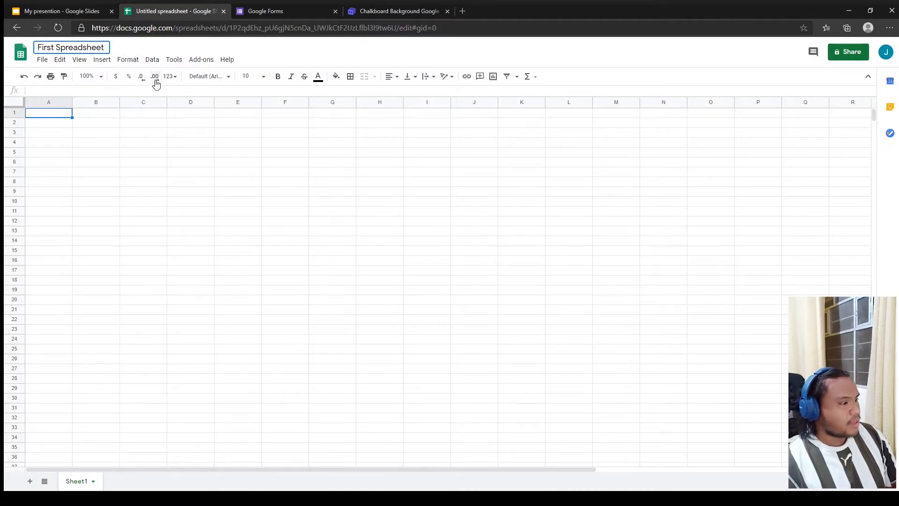
- Look through the available data operations, such as sorting, filters and pivot tables, without applying any, and return to cell A1
{"action": "left_click", "coordinate": [152, 60]}
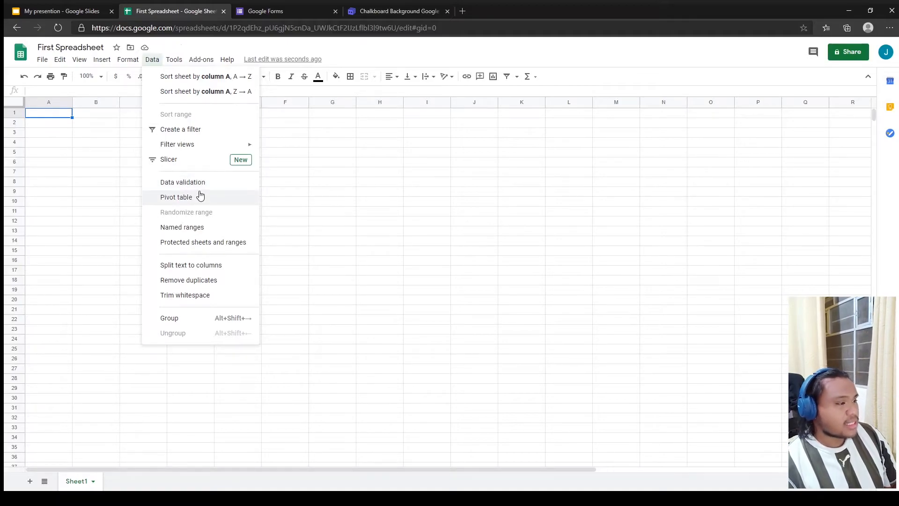
{"action": "left_click", "coordinate": [307, 194]}
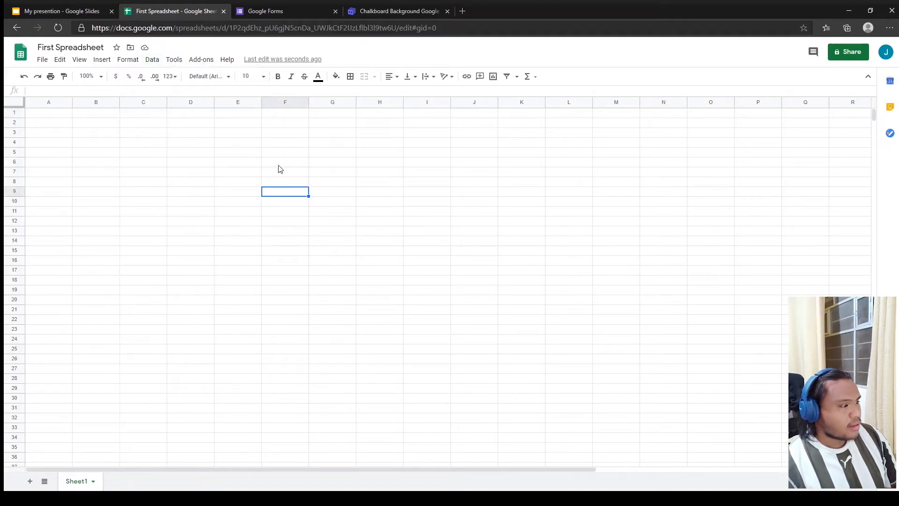
{"action": "left_click", "coordinate": [65, 125]}
{"action": "left_click", "coordinate": [66, 114]}
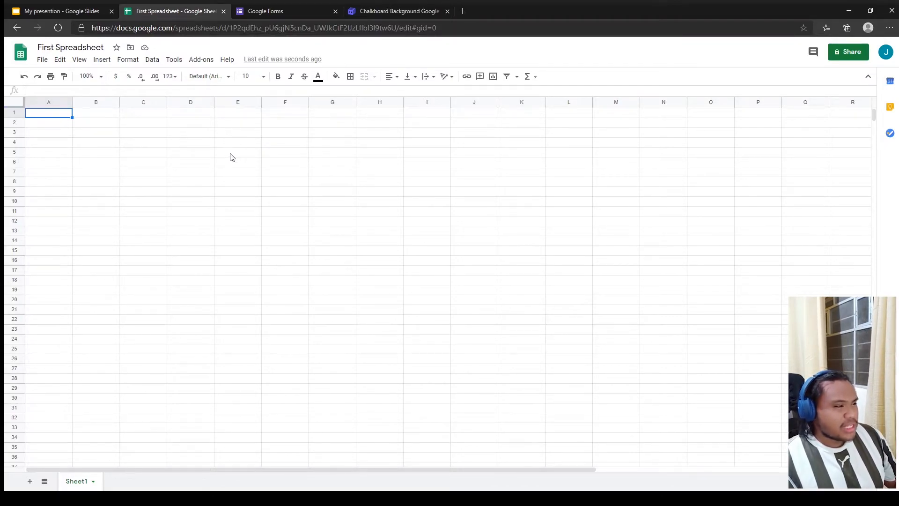
{"action": "left_click", "coordinate": [87, 123]}
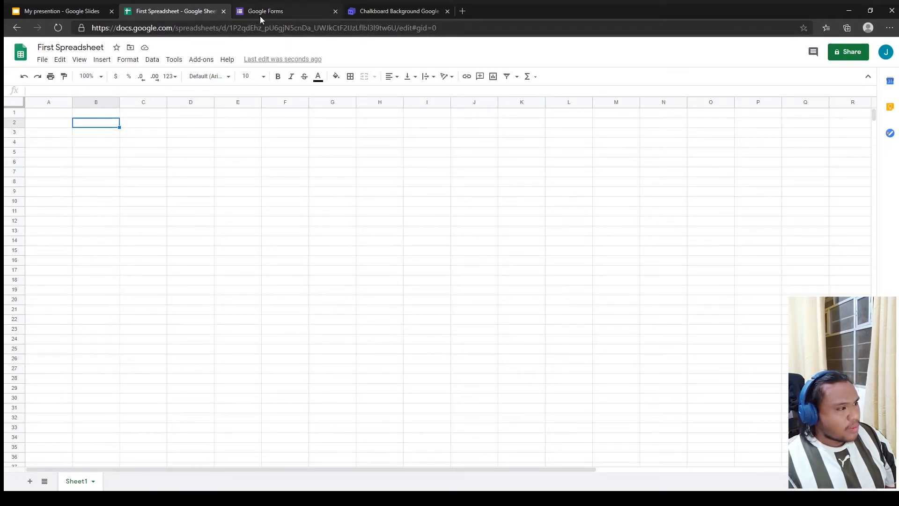
{"action": "left_click", "coordinate": [57, 115]}
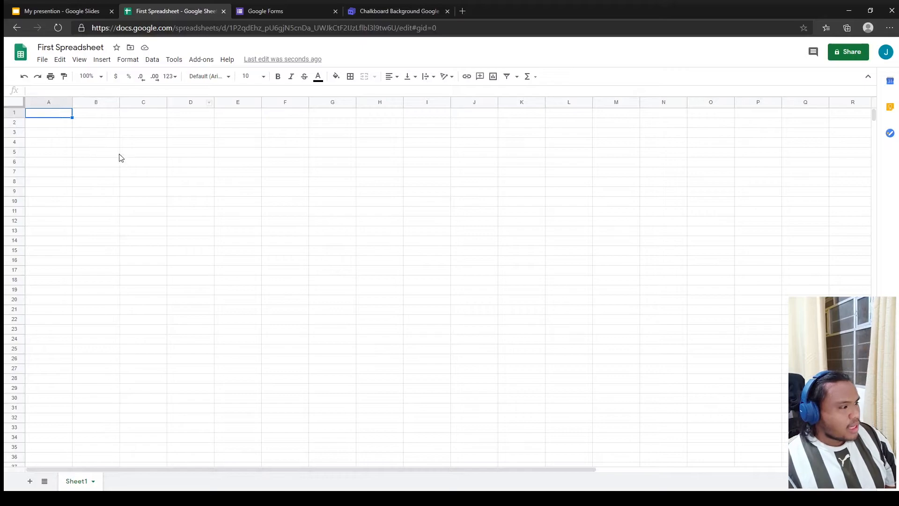
{"action": "left_click", "coordinate": [66, 131]}
{"action": "left_click", "coordinate": [69, 115]}
{"action": "left_click", "coordinate": [76, 133]}
{"action": "left_click", "coordinate": [53, 117]}
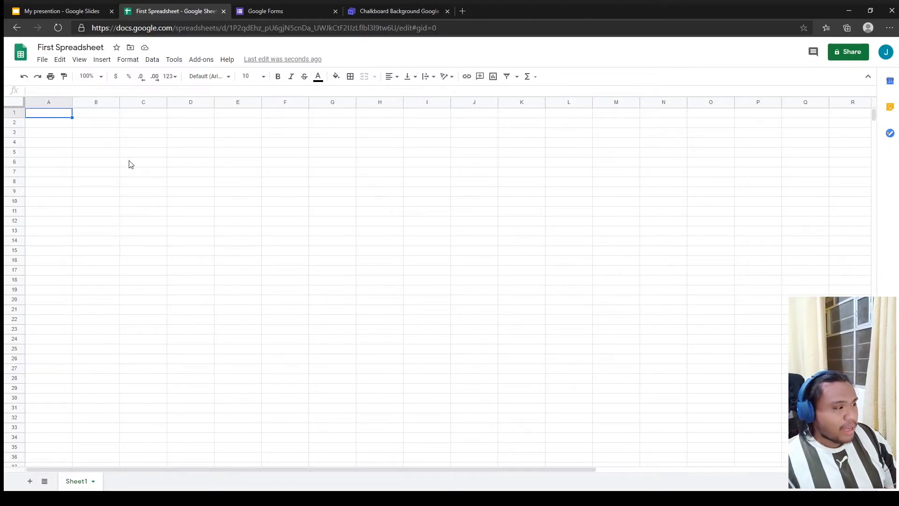
{"action": "key", "text": "Down"}
{"action": "key", "text": "Down"}
{"action": "key", "text": "Down"}
{"action": "key", "text": "Up"}
{"action": "key", "text": "Up"}
{"action": "key", "text": "Up"}
{"action": "key", "text": "Down"}
{"action": "key", "text": "Up"}
{"action": "key", "text": "Right"}
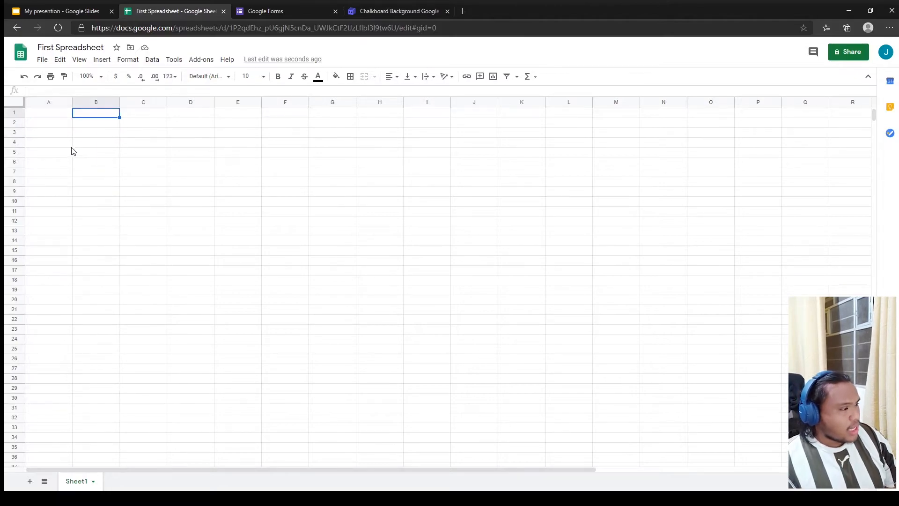
- Enter Philippines in cell A1 and Malaysia in cell A2
{"action": "key", "text": "Left"}
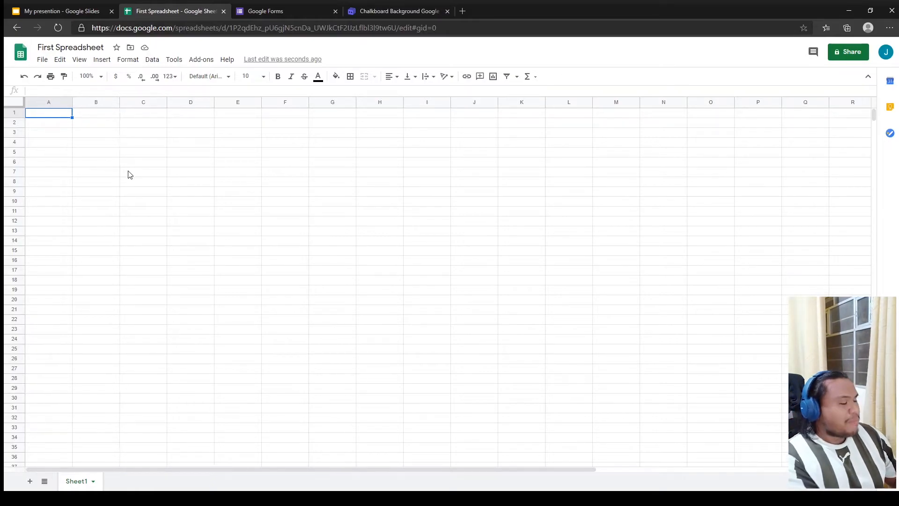
{"action": "type", "text": "POhukl"}
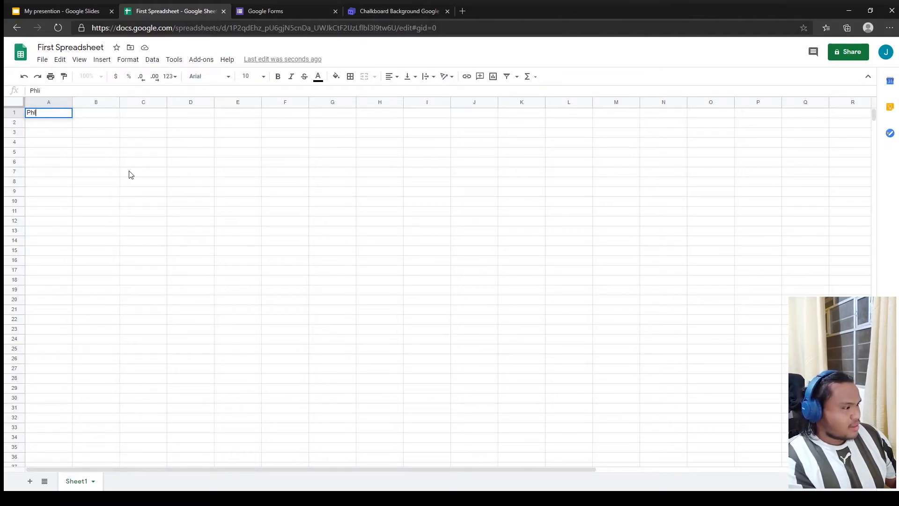
{"action": "type", "text": "ippines"}
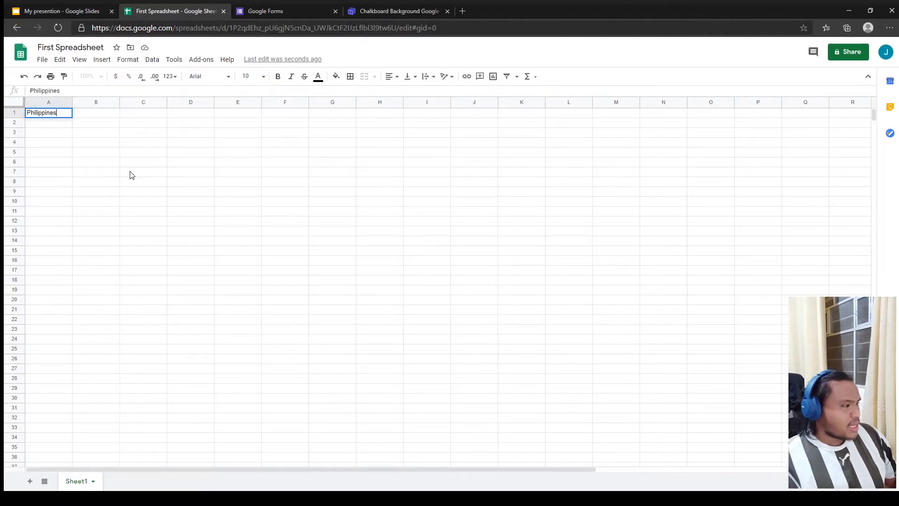
{"action": "left_click", "coordinate": [55, 131]}
{"action": "left_click", "coordinate": [53, 124]}
{"action": "type", "text": "M"}
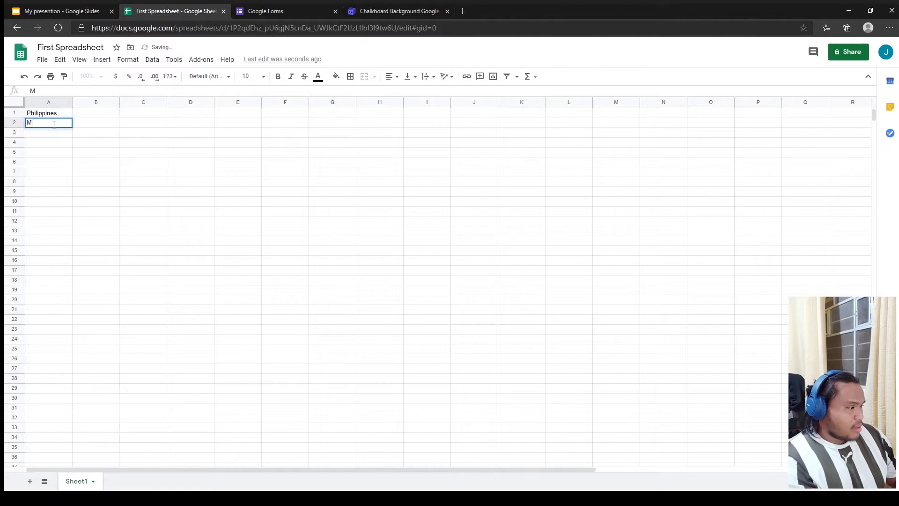
{"action": "type", "text": "alaysia"}
{"action": "key", "text": "BackSpace"}
{"action": "type", "text": "ia"}
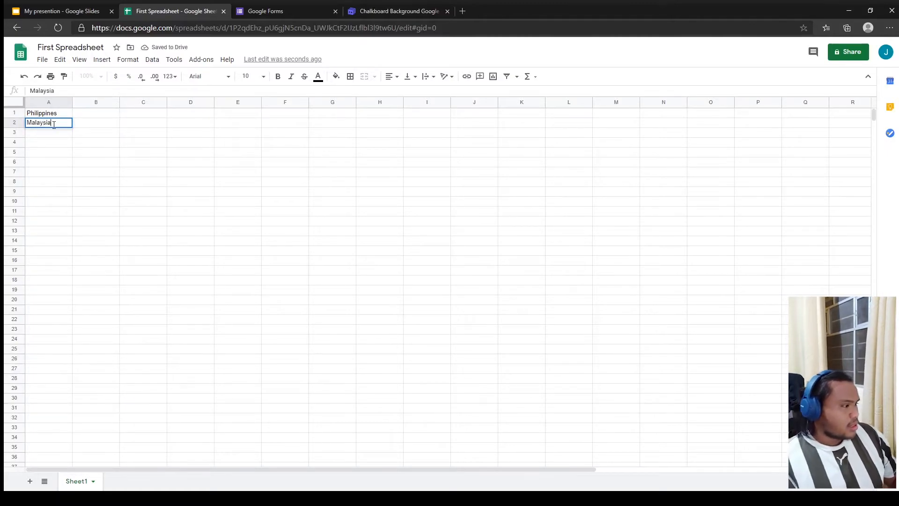
- Continue the country list in column A with Thailand in A3 and Cambodia in A4
{"action": "left_click", "coordinate": [44, 134]}
{"action": "type", "text": "T"}
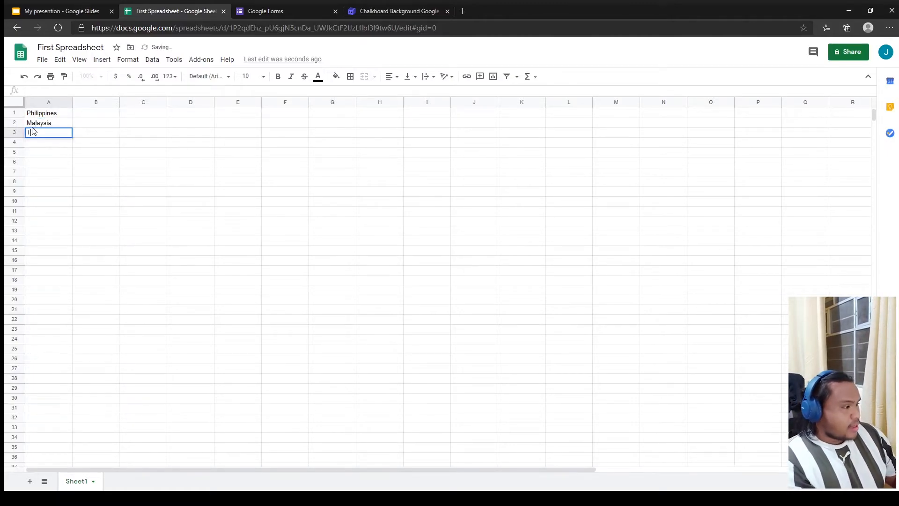
{"action": "type", "text": "hailand"}
{"action": "left_click", "coordinate": [52, 144]}
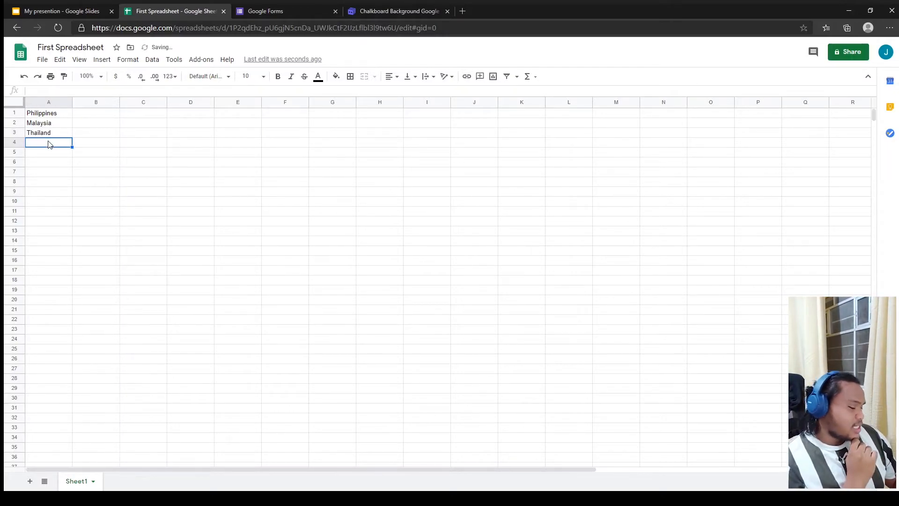
{"action": "type", "text": "Cambodai"}
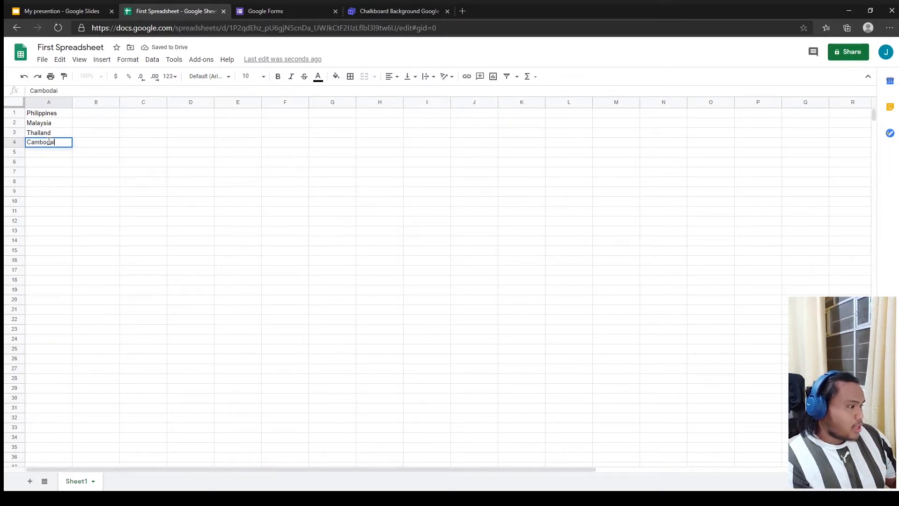
{"action": "key", "text": "BackSpace"}
{"action": "key", "text": "BackSpace"}
{"action": "type", "text": "ia"}
{"action": "left_click", "coordinate": [57, 153]}
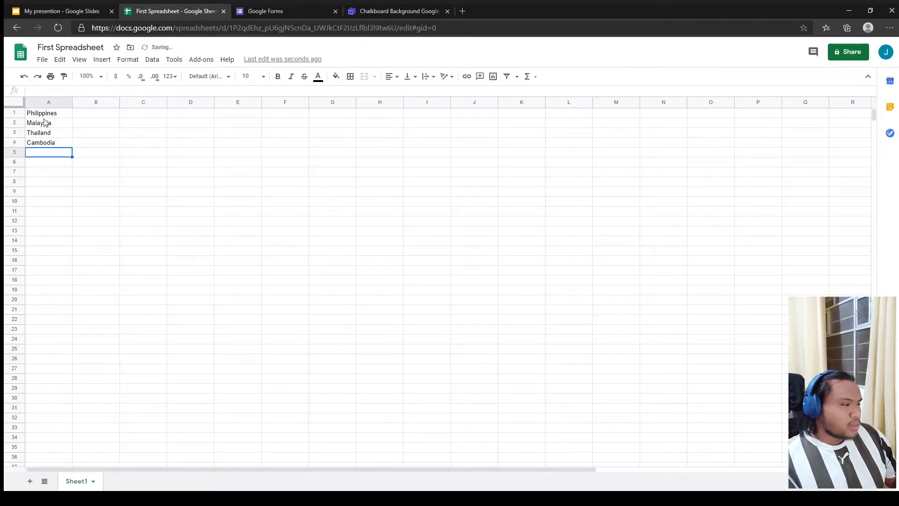
{"action": "left_click", "coordinate": [43, 114]}
{"action": "left_click", "coordinate": [47, 131]}
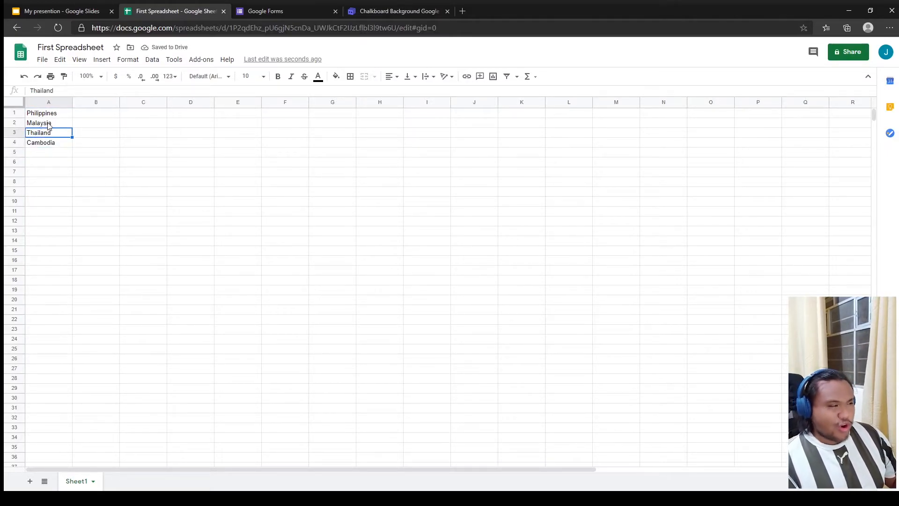
- Search the web in a new browser tab for "coronavirus cases philippines"
{"action": "left_click", "coordinate": [462, 10]}
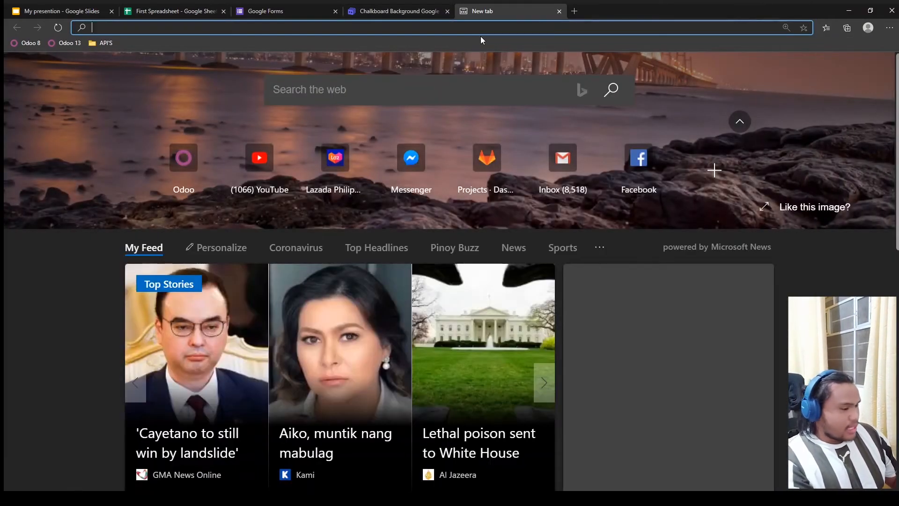
{"action": "type", "text": "p"}
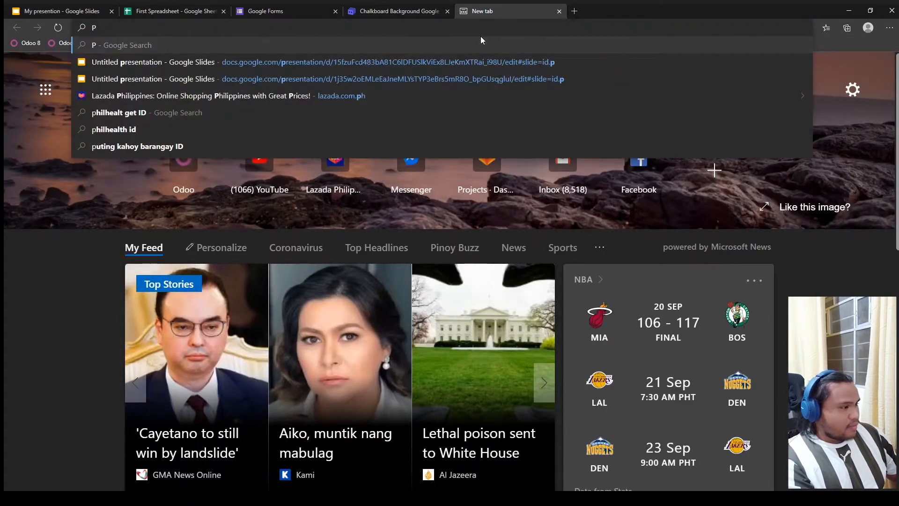
{"action": "key", "text": "BackSpace"}
{"action": "type", "text": "coron"}
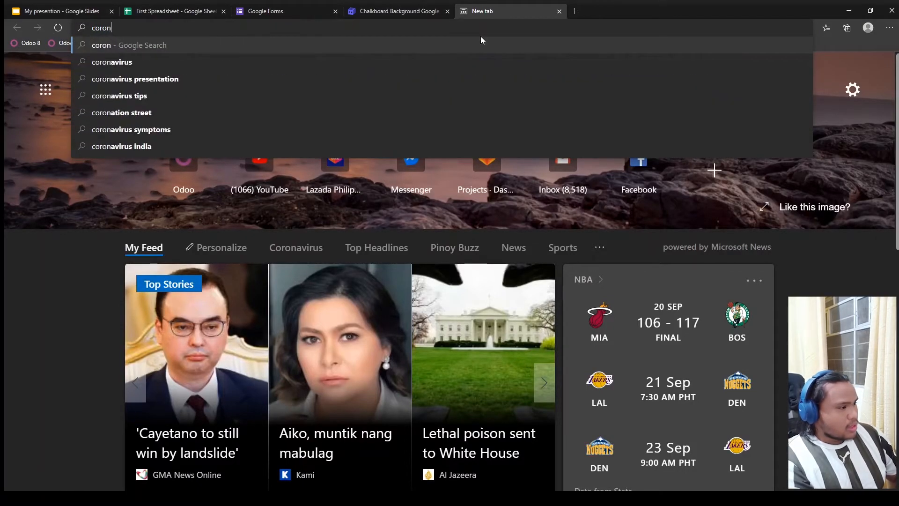
{"action": "type", "text": "a virus cases ph"}
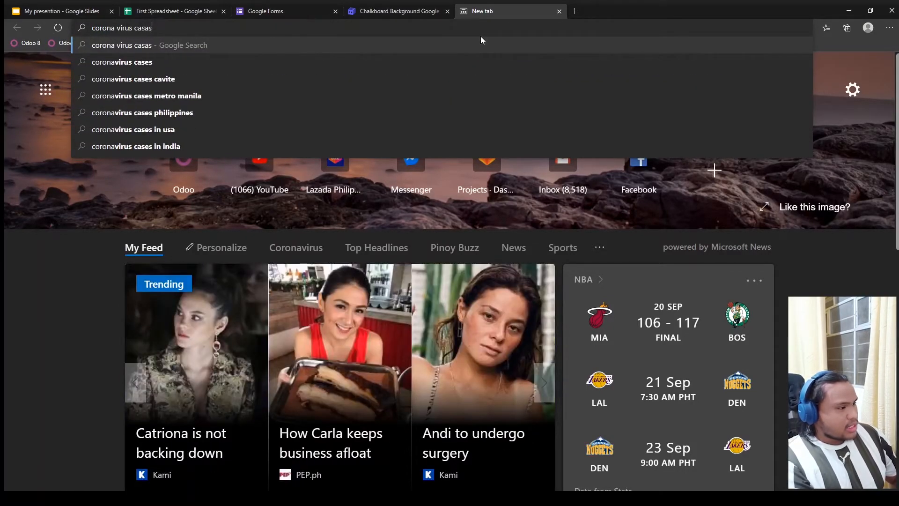
{"action": "type", "text": "i"}
{"action": "key", "text": "Down"}
{"action": "key", "text": "Return"}
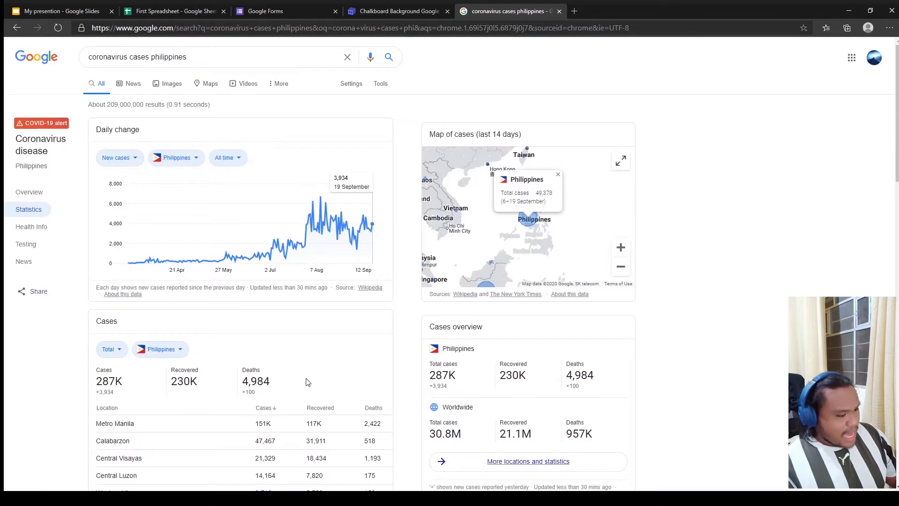
- Copy the Philippines' total cases figure from the search results and paste it into cell B1 of First Spreadsheet
{"action": "left_click_drag", "start_coordinate": [143, 383], "coordinate": [102, 392]}
{"action": "key", "text": "ctrl+c"}
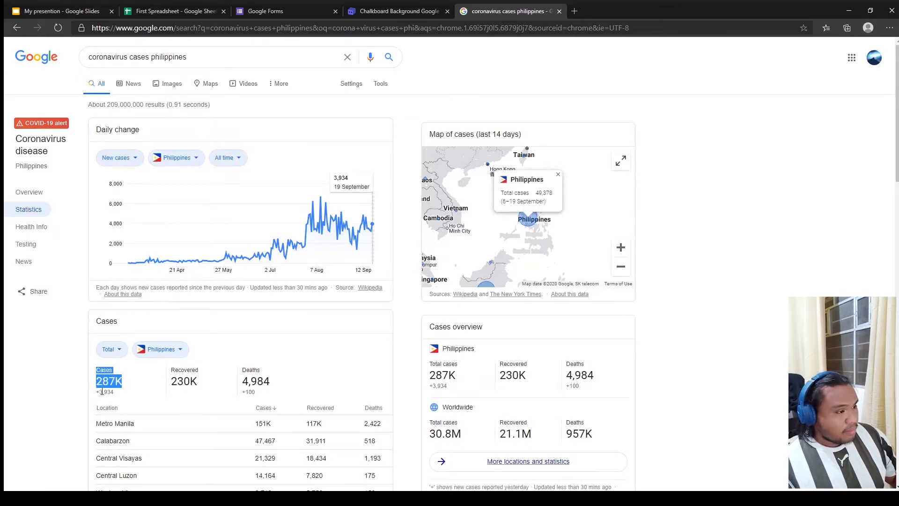
{"action": "left_click", "coordinate": [174, 11]}
{"action": "left_click", "coordinate": [103, 116]}
{"action": "key", "text": "ctrl+v"}
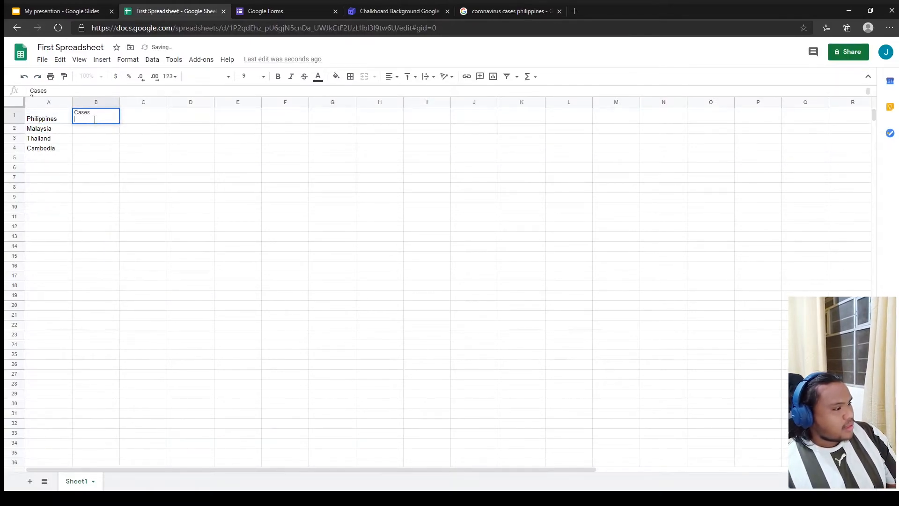
- Clear the pasted text in cell B1 and enter 287000 as the Philippines' case figure
{"action": "key", "text": "BackSpace"}
{"action": "key", "text": "BackSpace"}
{"action": "key", "text": "BackSpace"}
{"action": "key", "text": "BackSpace"}
{"action": "key", "text": "BackSpace"}
{"action": "key", "text": "BackSpace"}
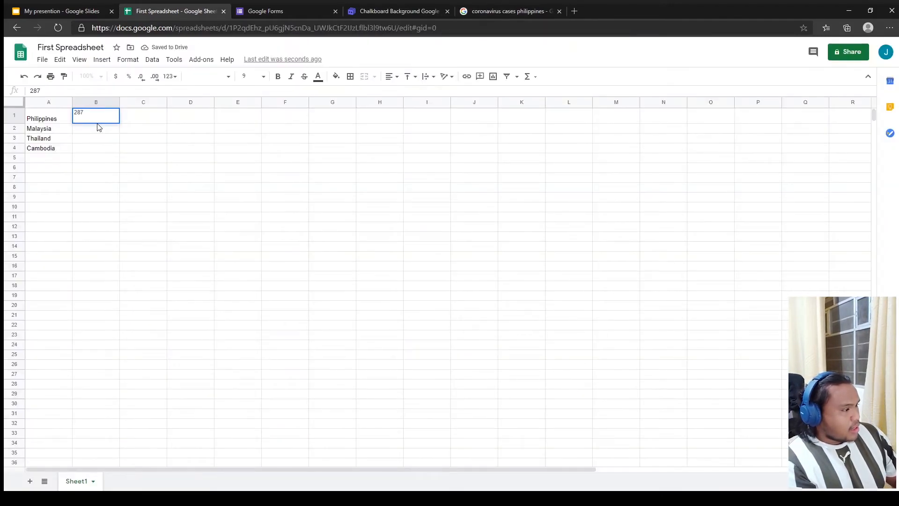
{"action": "key", "text": "BackSpace"}
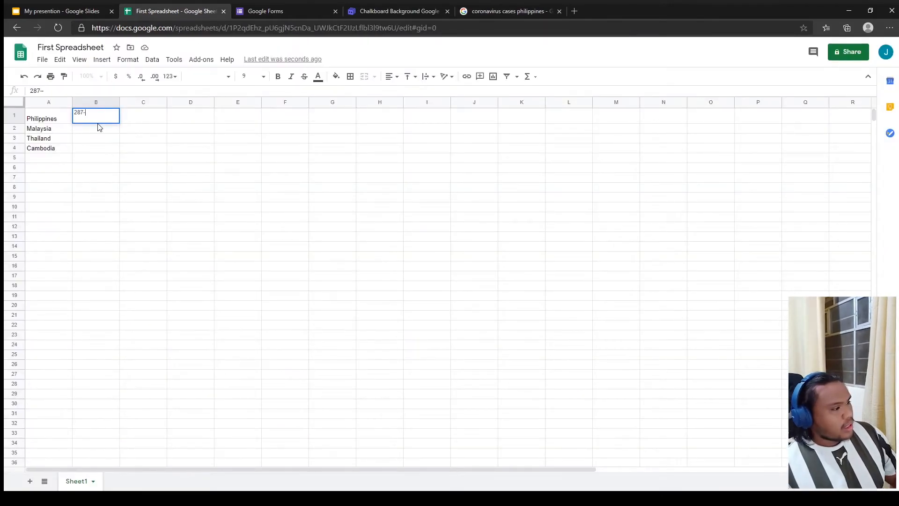
{"action": "type", "text": "000"}
{"action": "key", "text": "Return"}
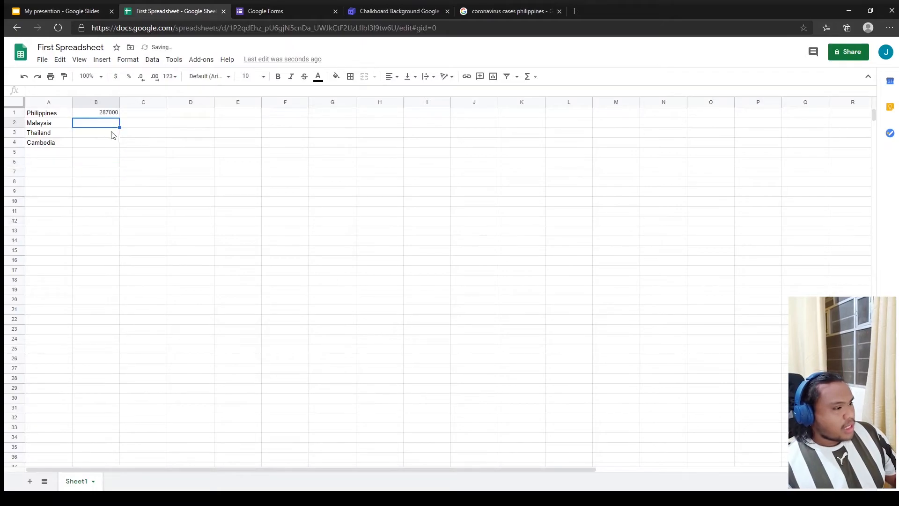
- Switch back to the web search results and search for "coronavirus cases malaysia"
{"action": "left_click", "coordinate": [477, 8]}
{"action": "double_click", "coordinate": [197, 57]}
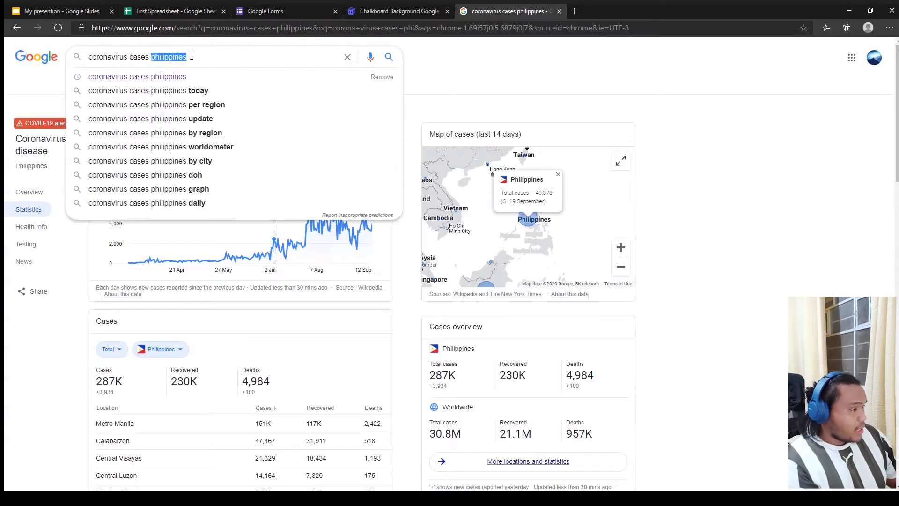
{"action": "type", "text": "mn"}
{"action": "key", "text": "BackSpace"}
{"action": "type", "text": "alaysia"}
{"action": "key", "text": "Return"}
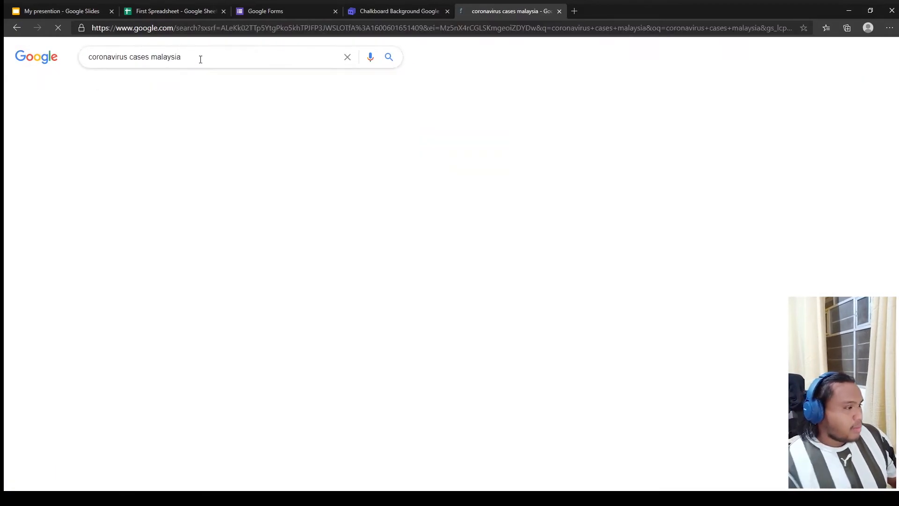
- Copy Malaysia's total cases figure from the search results and paste it into cell B2 of First Spreadsheet
{"action": "left_click_drag", "start_coordinate": [131, 382], "coordinate": [97, 385]}
{"action": "key", "text": "ctrl+c"}
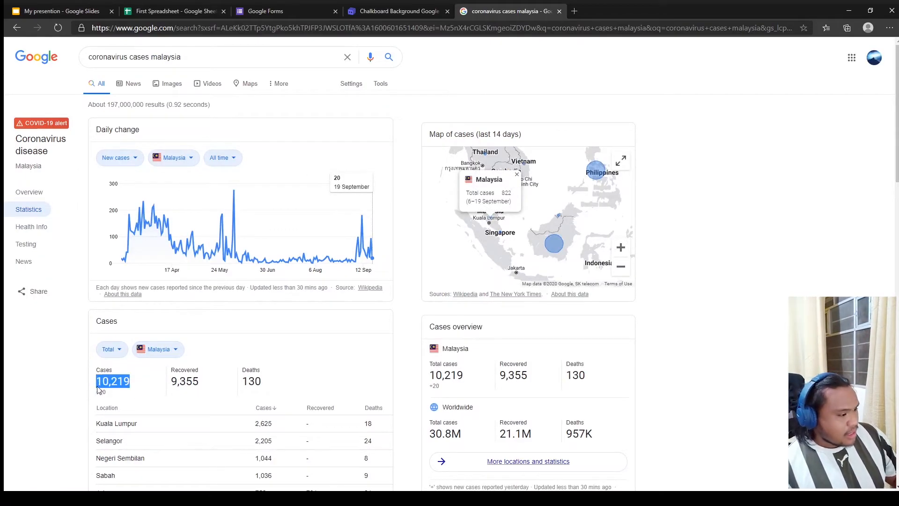
{"action": "left_click", "coordinate": [302, 18]}
{"action": "left_click", "coordinate": [171, 11]}
{"action": "key", "text": "ctrl+v"}
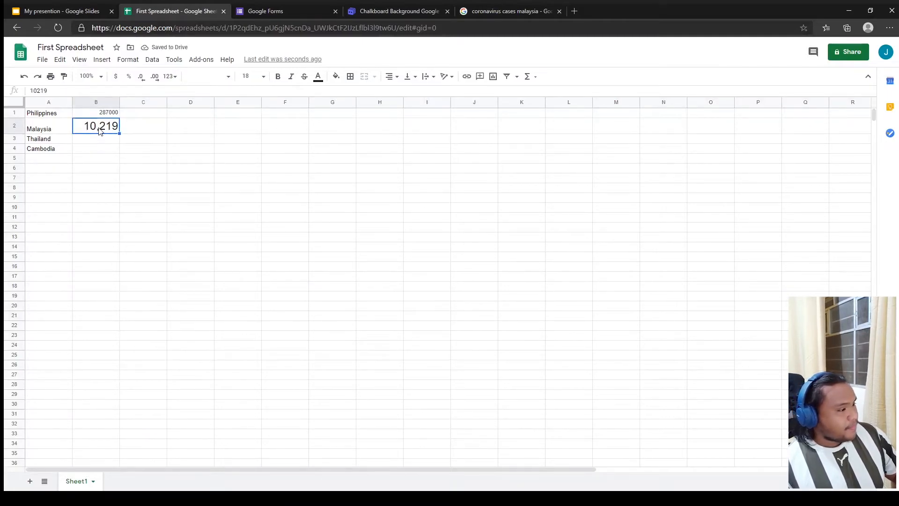
{"action": "double_click", "coordinate": [99, 127]}
{"action": "left_click", "coordinate": [130, 160]}
{"action": "double_click", "coordinate": [104, 128]}
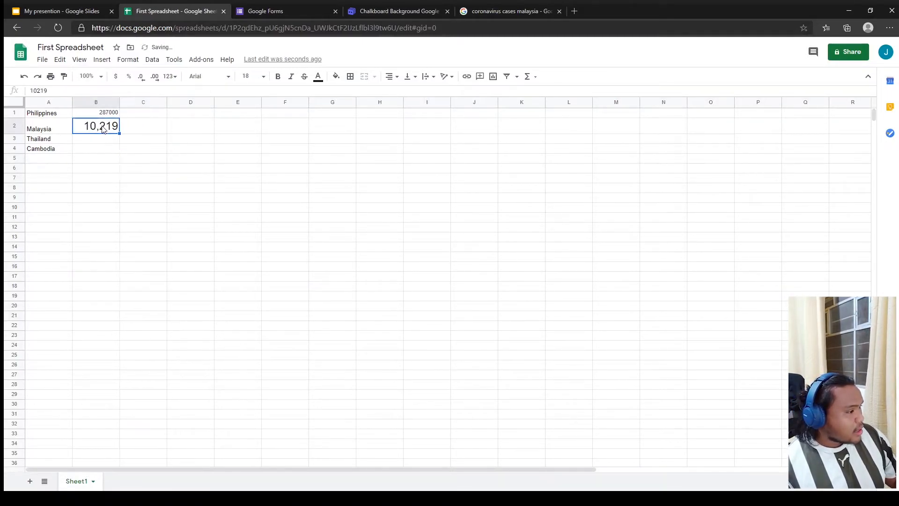
- Add a thousands comma to the Philippines' figure in cell B1 so it reads 287,000
{"action": "double_click", "coordinate": [109, 112]}
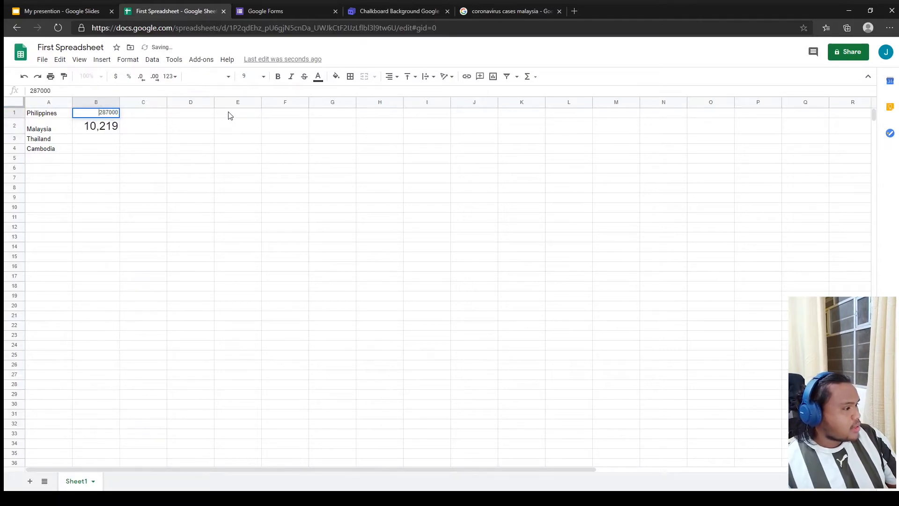
{"action": "type", "text": "c"}
{"action": "key", "text": "BackSpace"}
{"action": "type", "text": ","}
{"action": "left_click", "coordinate": [185, 169]}
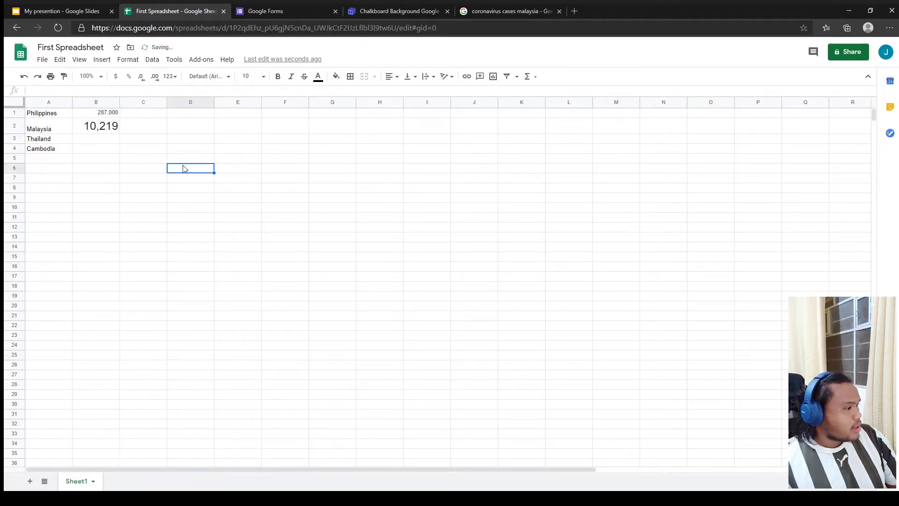
{"action": "double_click", "coordinate": [100, 114]}
{"action": "left_click", "coordinate": [155, 149]}
- Select cell B3 for Thailand's figure and search the web for "coronavirus cases thailand"
{"action": "left_click", "coordinate": [114, 139]}
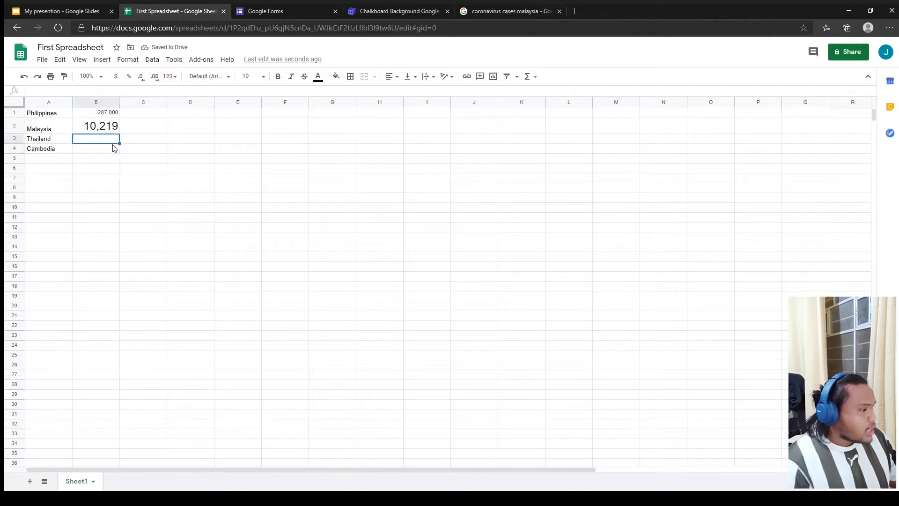
{"action": "left_click", "coordinate": [109, 131]}
{"action": "left_click", "coordinate": [107, 140]}
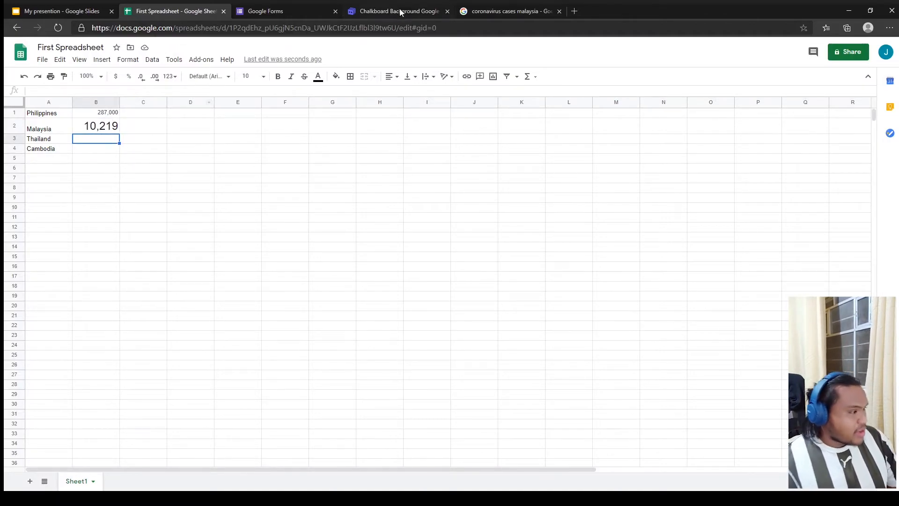
{"action": "left_click", "coordinate": [454, 10]}
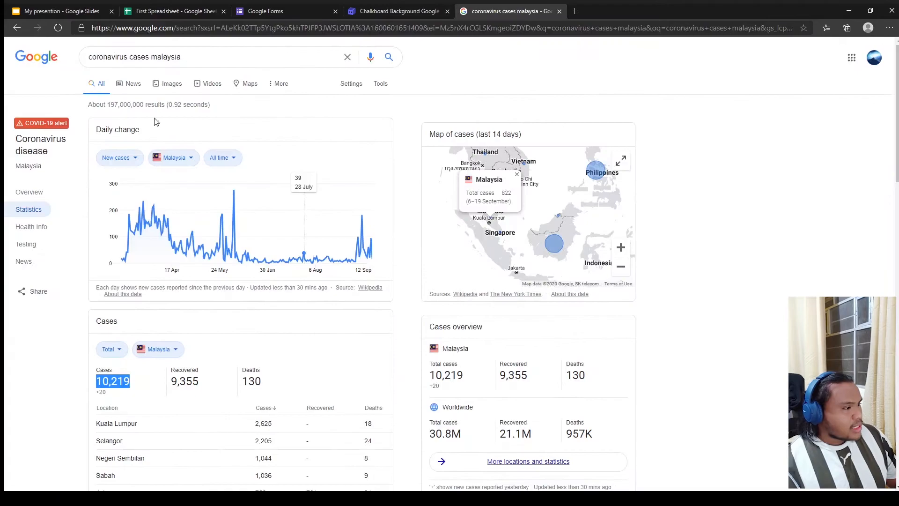
{"action": "double_click", "coordinate": [166, 57]}
{"action": "type", "text": "thai"}
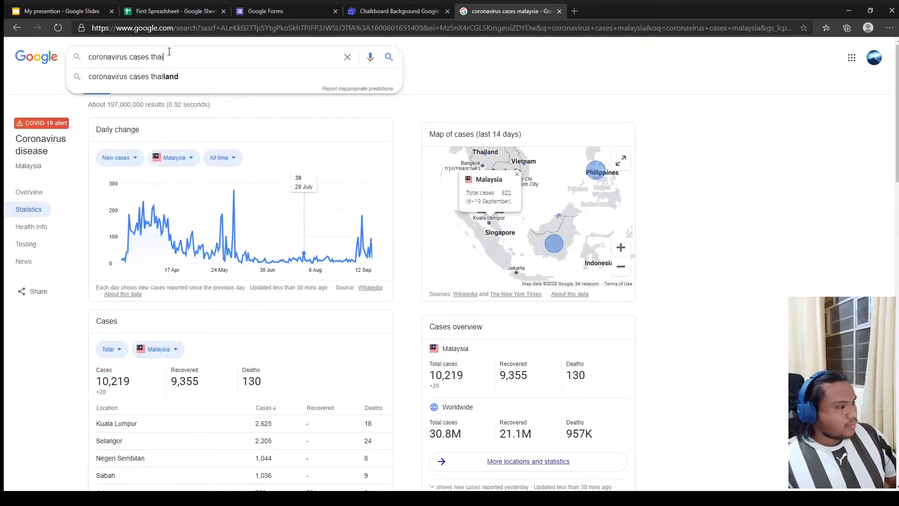
{"action": "left_click", "coordinate": [176, 86]}
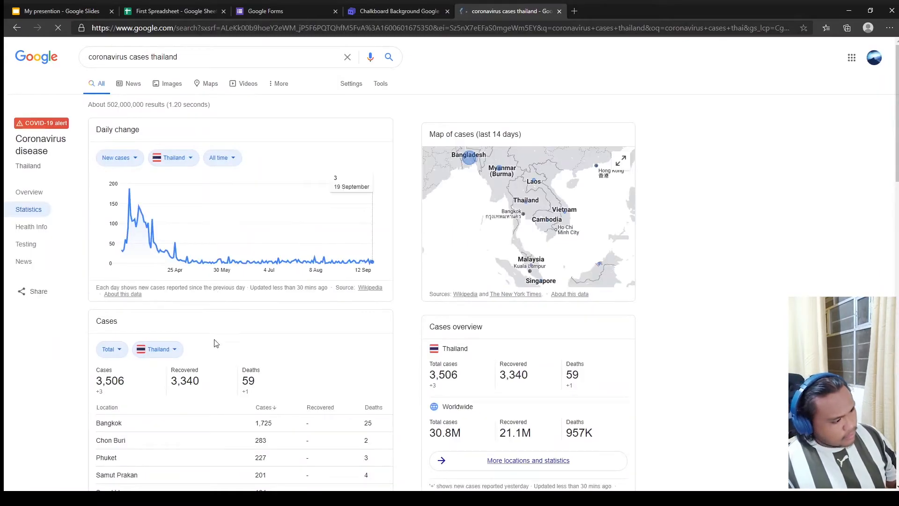
- Copy Thailand's total cases figure from the search results and paste it into cell B3 of First Spreadsheet
{"action": "left_click_drag", "start_coordinate": [124, 381], "coordinate": [97, 381]}
{"action": "key", "text": "ctrl+c"}
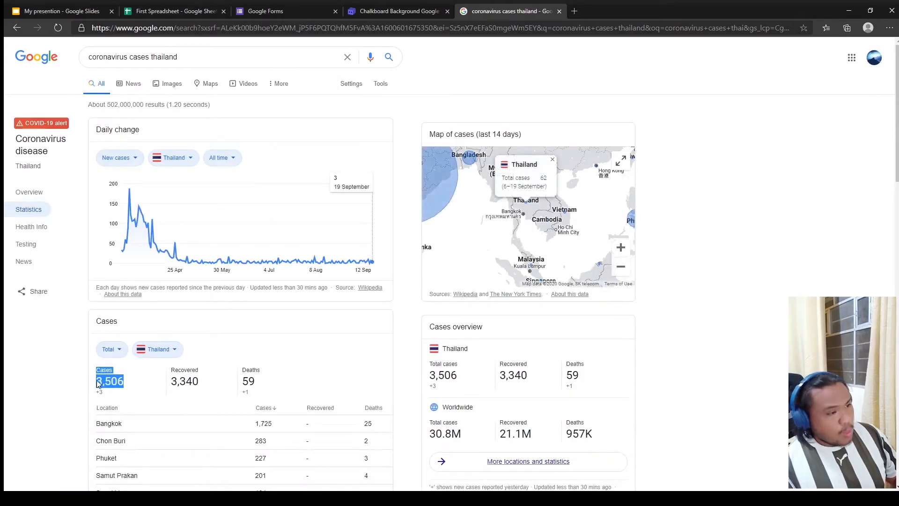
{"action": "left_click", "coordinate": [273, 12]}
{"action": "left_click", "coordinate": [189, 14]}
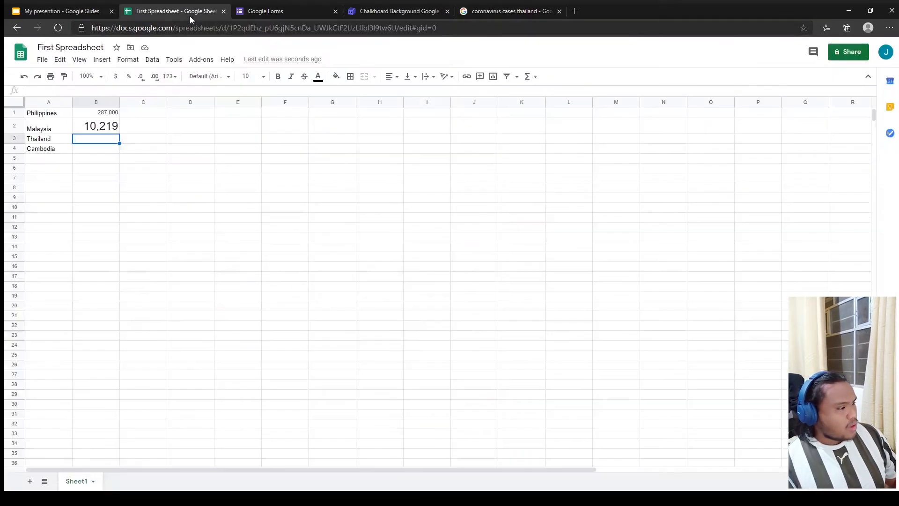
{"action": "key", "text": "ctrl+v"}
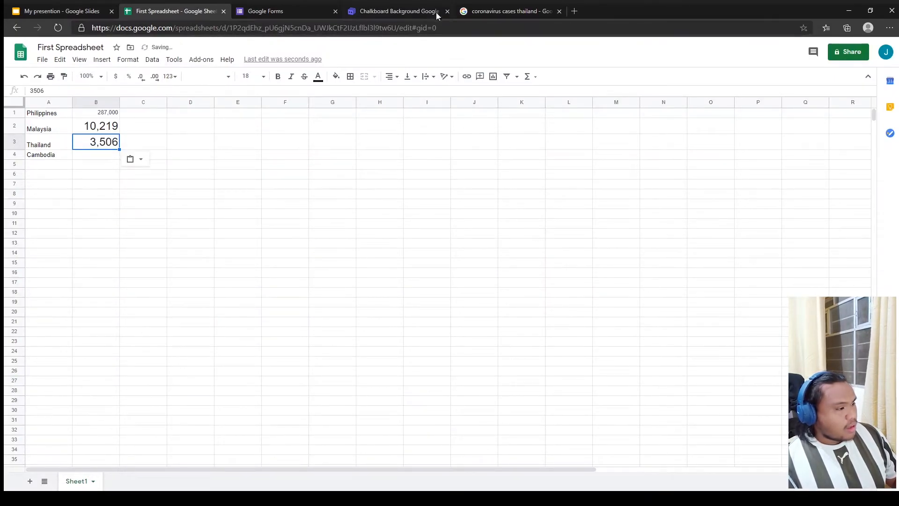
- Return to the web search results and search for "coronavirus cases cambodia"
{"action": "left_click", "coordinate": [495, 12]}
{"action": "double_click", "coordinate": [176, 54]}
{"action": "type", "text": "cambodia"}
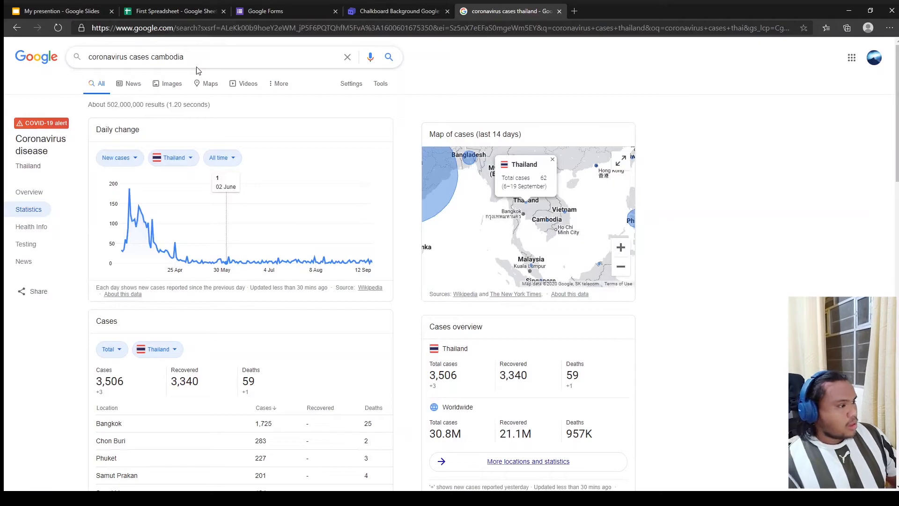
{"action": "key", "text": "Return"}
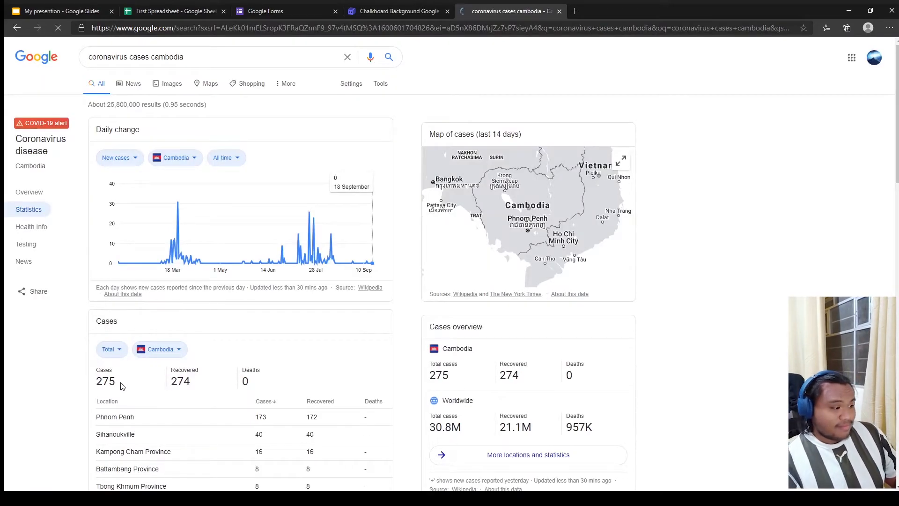
- Copy Cambodia's total cases figure from the search results and paste it into cell B4 of First Spreadsheet
{"action": "left_click_drag", "start_coordinate": [117, 383], "coordinate": [97, 375]}
{"action": "key", "text": "ctrl+c"}
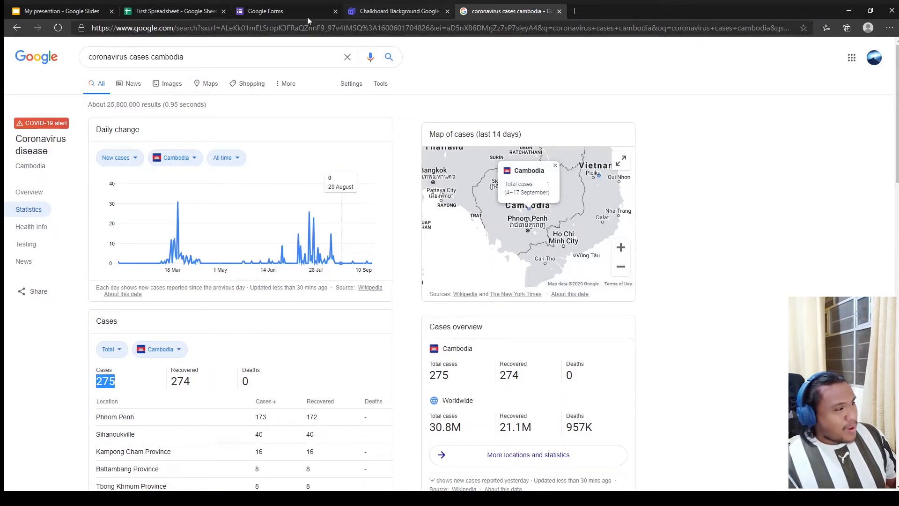
{"action": "left_click", "coordinate": [193, 13]}
{"action": "left_click", "coordinate": [112, 158]}
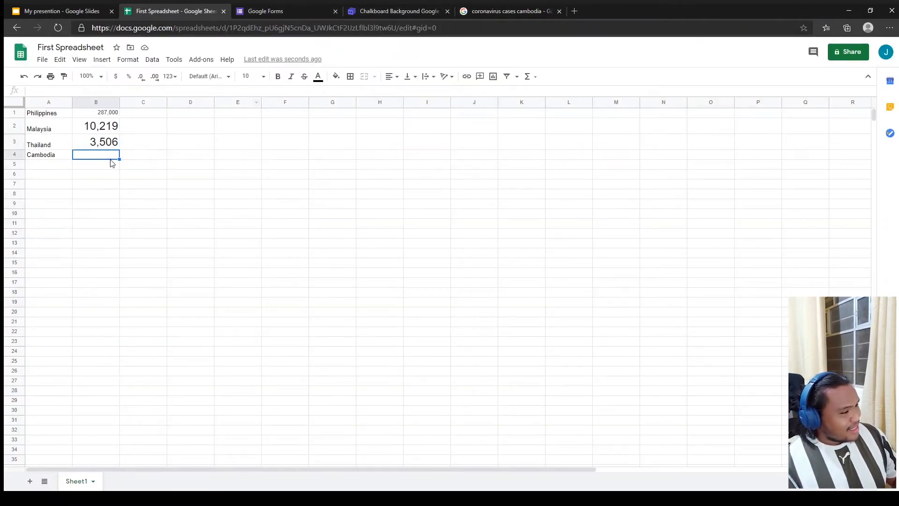
{"action": "key", "text": "ctrl+v"}
{"action": "left_click", "coordinate": [180, 199]}
- Format the case figures in B1:B4 with the Calibri font at size 9
{"action": "left_click", "coordinate": [97, 134]}
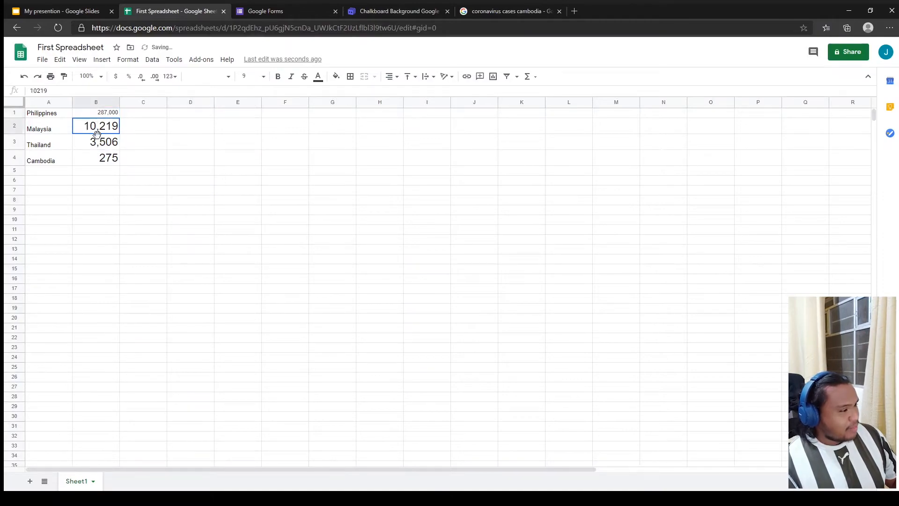
{"action": "left_click", "coordinate": [97, 114]}
{"action": "left_click", "coordinate": [101, 162], "text": "shift"}
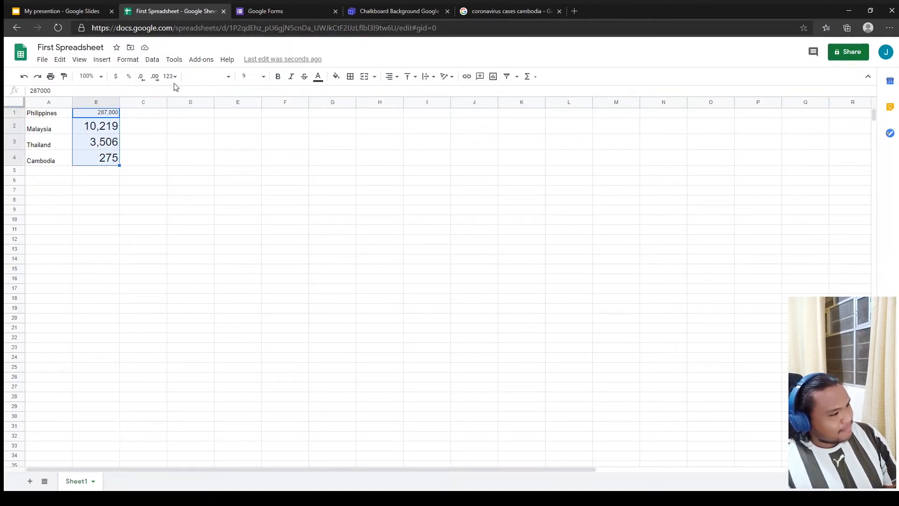
{"action": "left_click", "coordinate": [221, 78]}
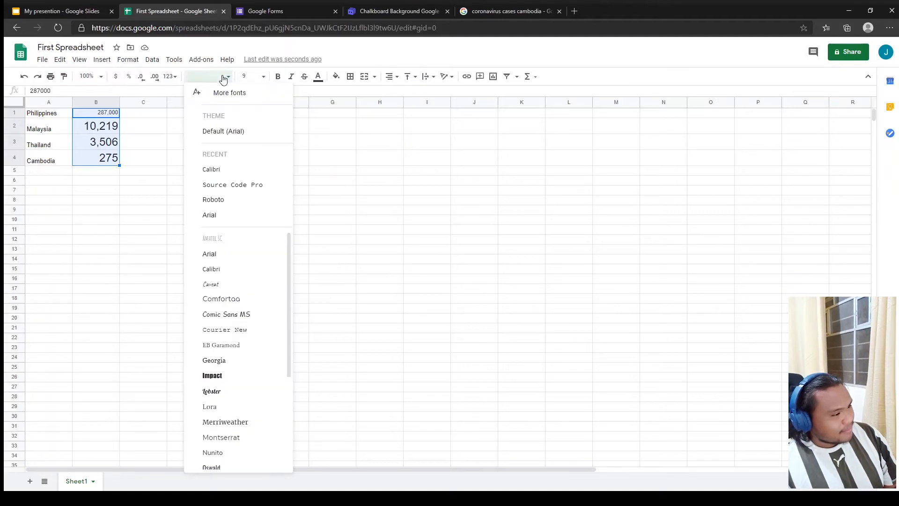
{"action": "left_click", "coordinate": [226, 170]}
{"action": "left_click", "coordinate": [248, 75]}
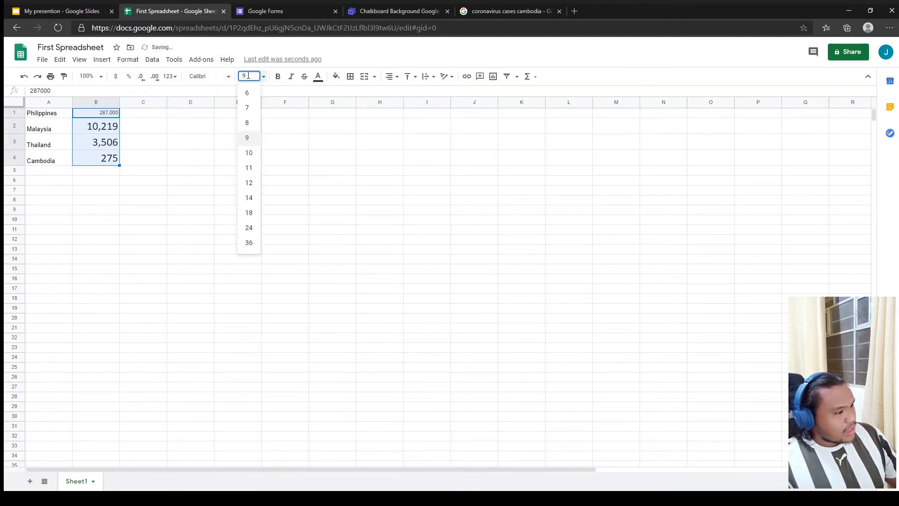
{"action": "left_click", "coordinate": [247, 137]}
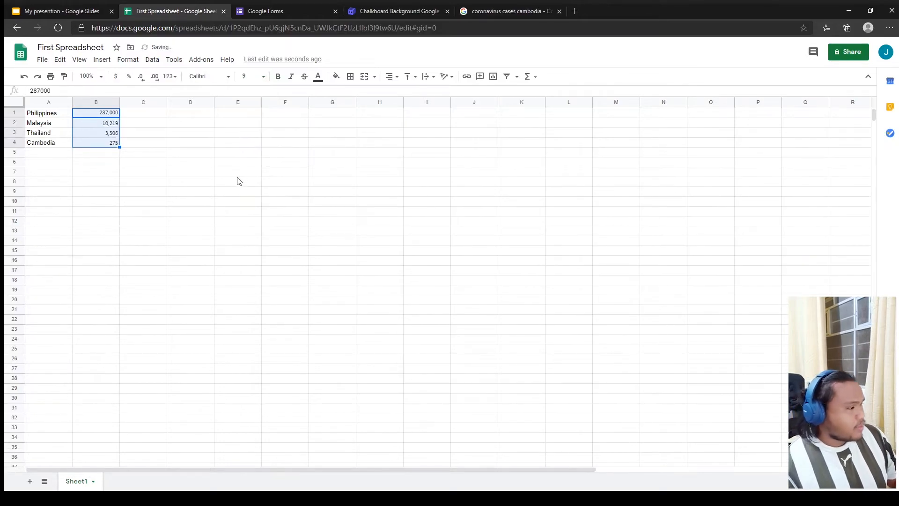
{"action": "left_click", "coordinate": [237, 173]}
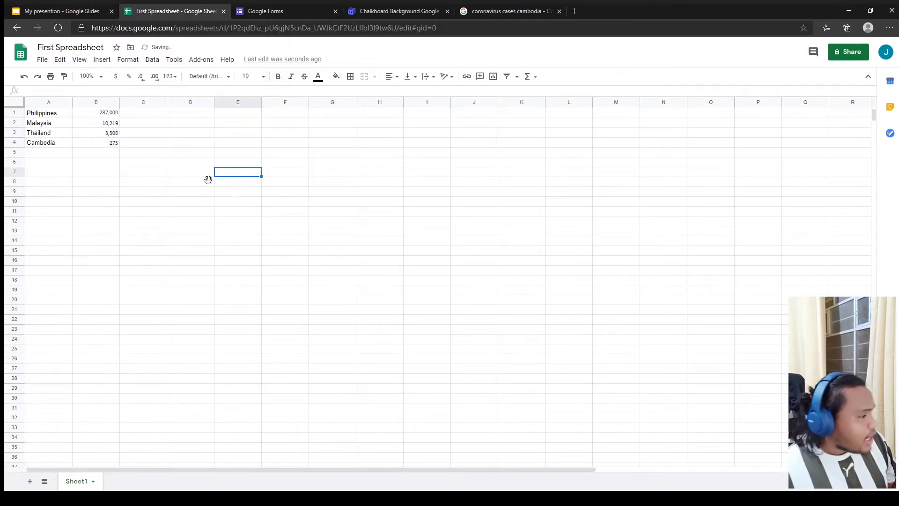
- Select the range A1:B4 containing the countries and their case figures
{"action": "left_click", "coordinate": [53, 124]}
{"action": "left_click_drag", "start_coordinate": [61, 114], "coordinate": [112, 149]}
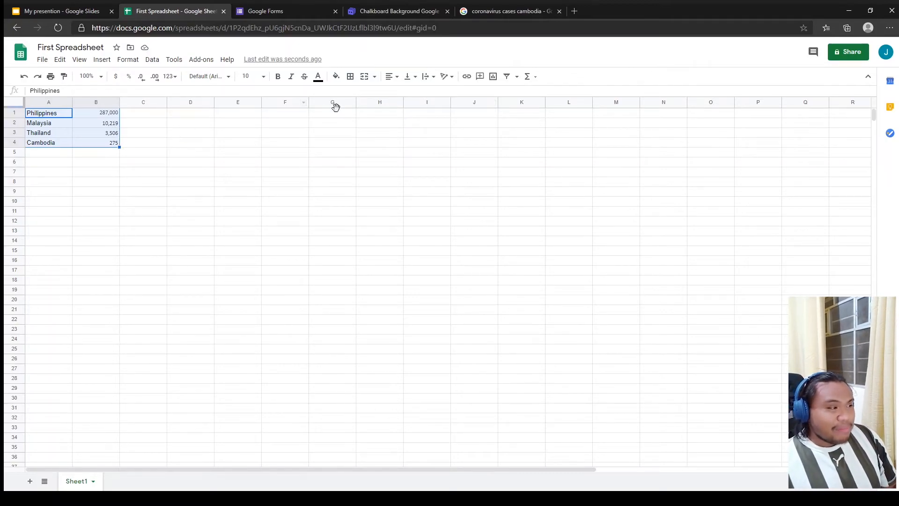
{"action": "left_click", "coordinate": [124, 145]}
{"action": "left_click", "coordinate": [43, 112]}
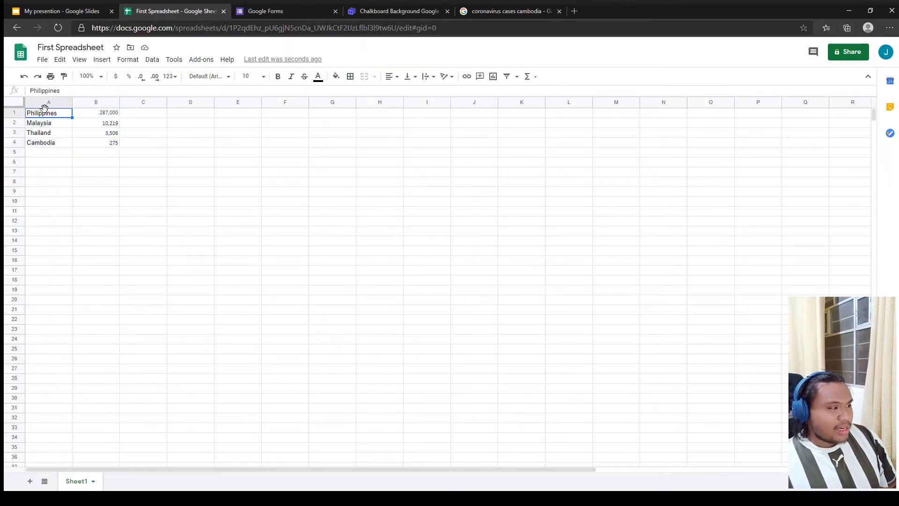
{"action": "left_click", "coordinate": [100, 143], "text": "shift"}
{"action": "left_click", "coordinate": [56, 116]}
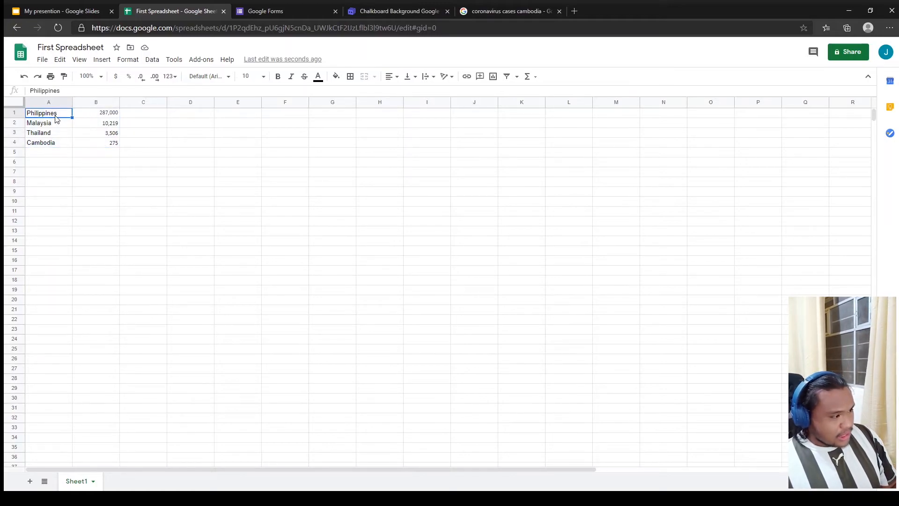
{"action": "left_click", "coordinate": [141, 143]}
{"action": "left_click", "coordinate": [46, 115]}
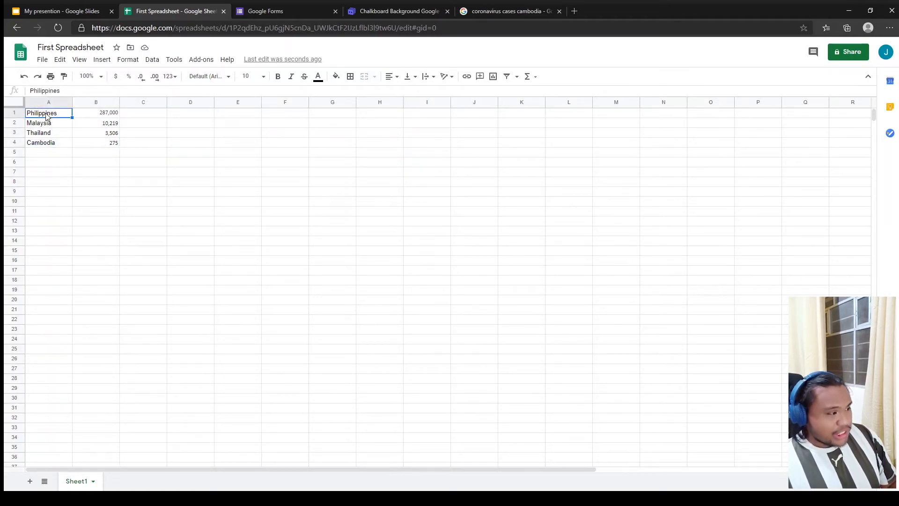
{"action": "left_click", "coordinate": [112, 146], "text": "shift"}
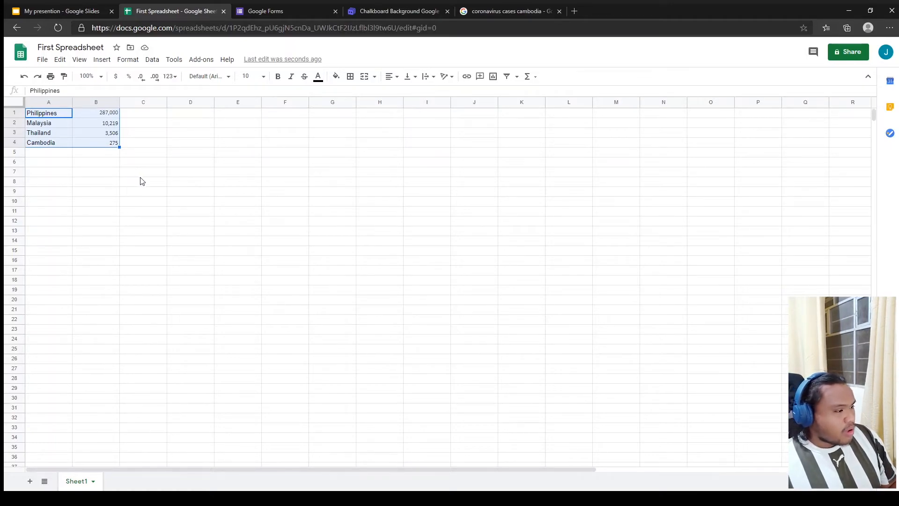
{"action": "left_click", "coordinate": [149, 175], "text": "shift"}
{"action": "left_click_drag", "start_coordinate": [150, 179], "coordinate": [164, 223]}
{"action": "left_click", "coordinate": [107, 150], "text": "shift"}
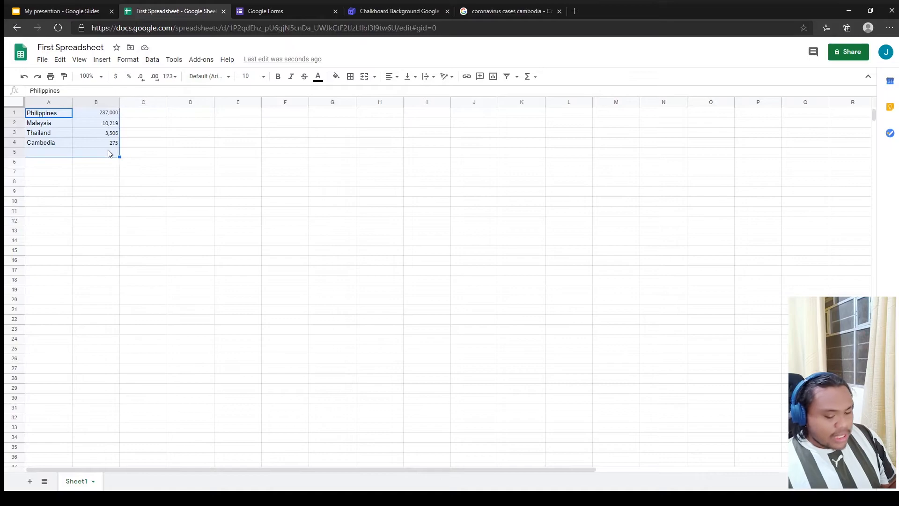
{"action": "left_click", "coordinate": [181, 163], "text": "shift"}
{"action": "left_click", "coordinate": [123, 146], "text": "shift"}
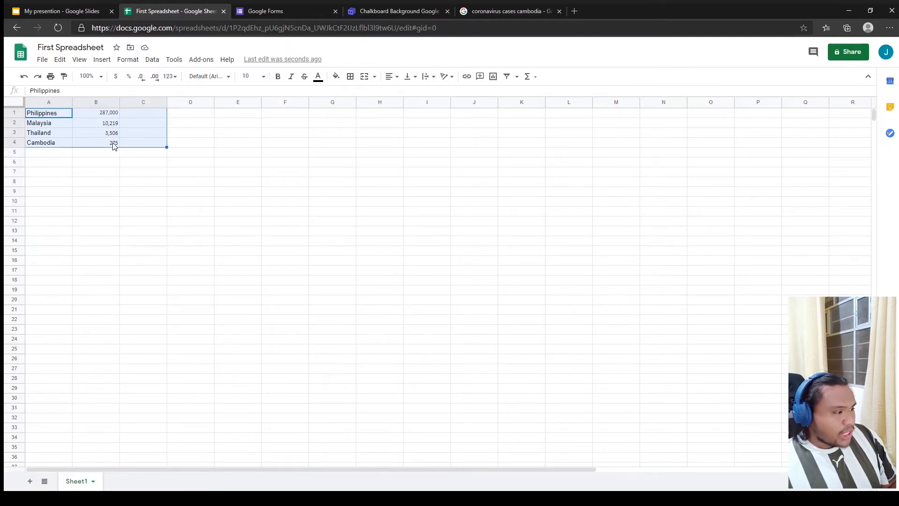
{"action": "left_click", "coordinate": [114, 145], "text": "shift"}
{"action": "left_click", "coordinate": [148, 175], "text": "shift"}
{"action": "left_click", "coordinate": [101, 144], "text": "shift"}
{"action": "left_click", "coordinate": [200, 185], "text": "shift"}
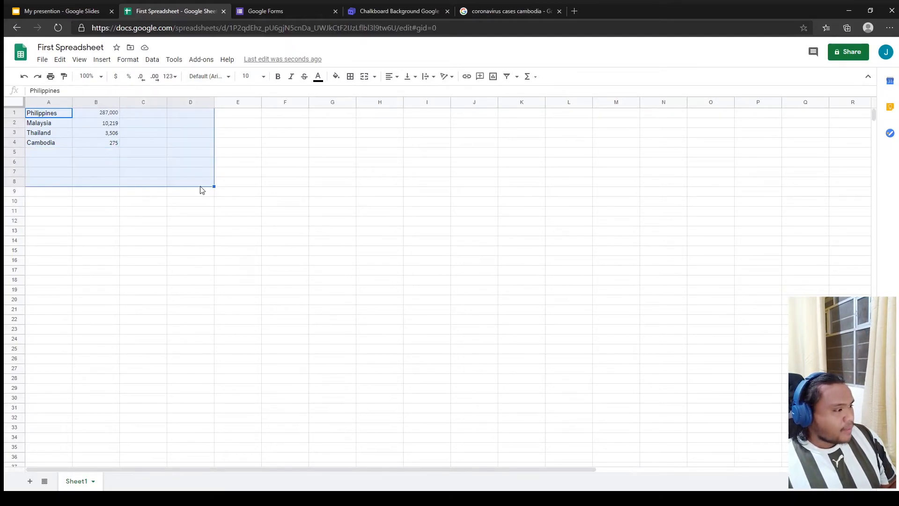
{"action": "left_click", "coordinate": [65, 115]}
{"action": "left_click", "coordinate": [63, 125]}
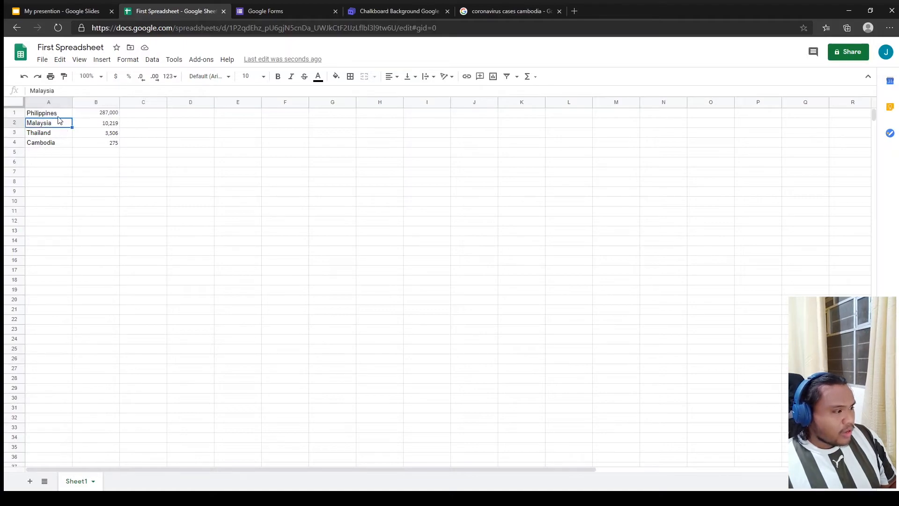
{"action": "left_click", "coordinate": [59, 116]}
{"action": "left_click", "coordinate": [101, 116]}
{"action": "left_click", "coordinate": [232, 164], "text": "shift"}
{"action": "left_click", "coordinate": [157, 184], "text": "shift"}
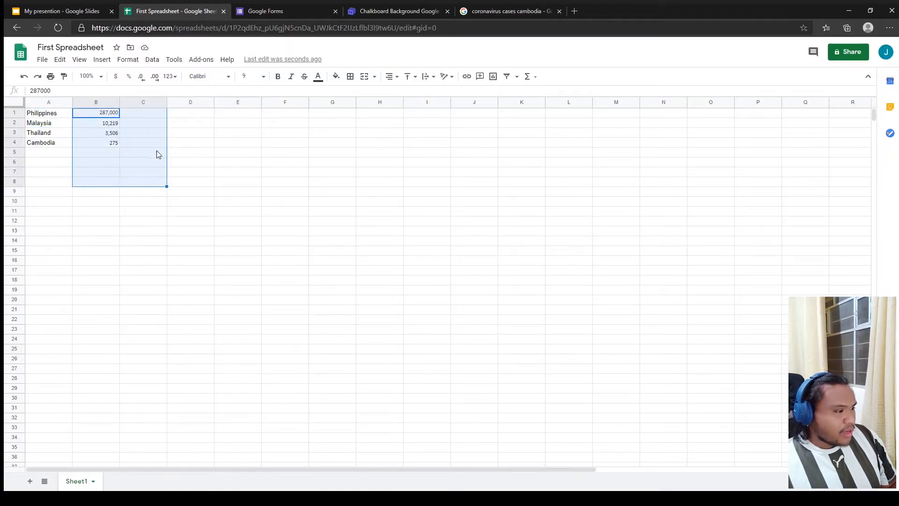
{"action": "key", "text": "Right"}
{"action": "left_click", "coordinate": [318, 175], "text": "shift"}
{"action": "left_click", "coordinate": [70, 151]}
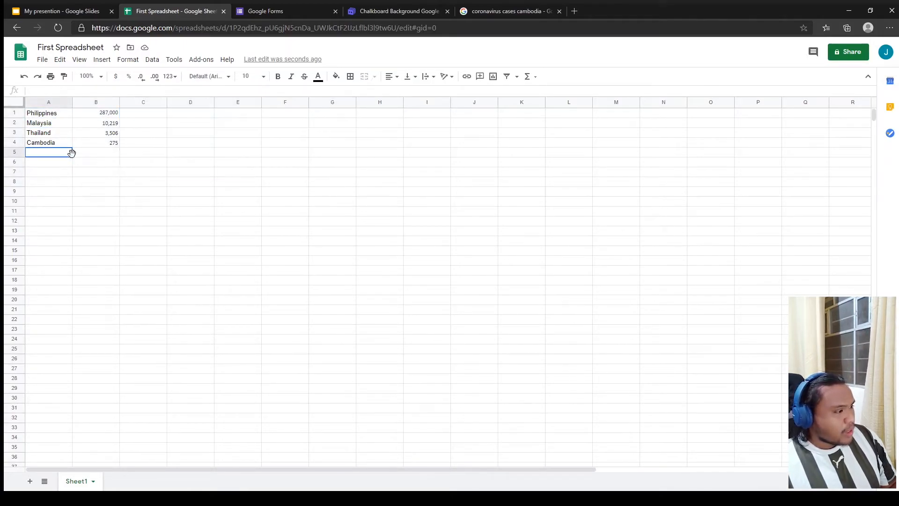
- Insert a chart based on the country and case data in A1:B4
{"action": "left_click", "coordinate": [61, 116]}
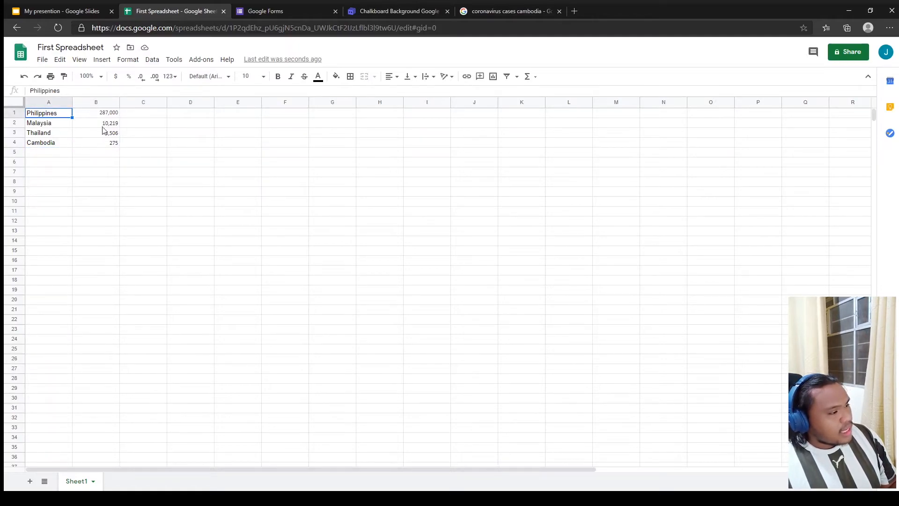
{"action": "left_click", "coordinate": [113, 148], "text": "shift"}
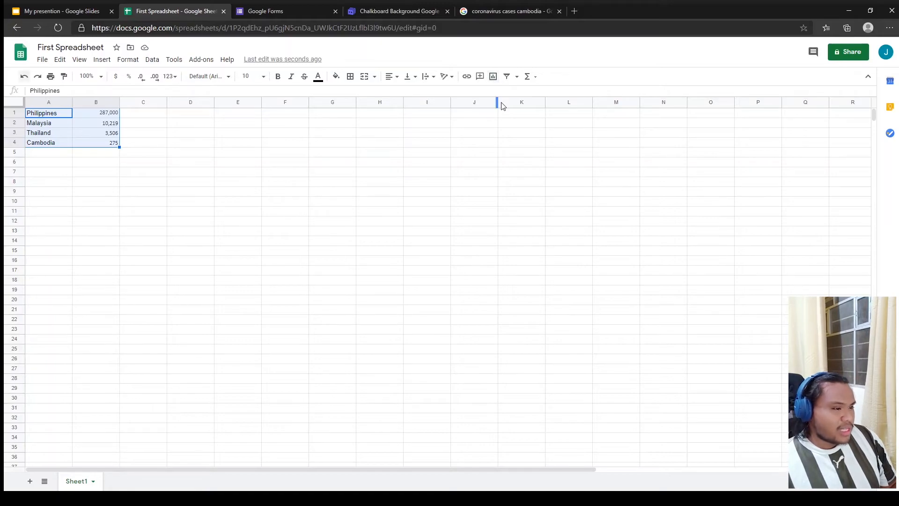
{"action": "left_click", "coordinate": [492, 76]}
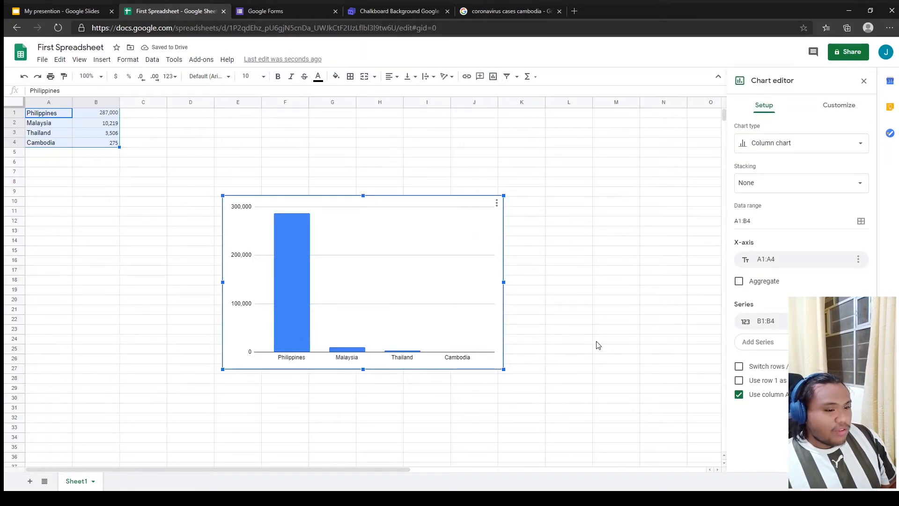
- Try the pie, waterfall, bar, line and stacked area types on the cases chart
{"action": "left_click", "coordinate": [815, 144]}
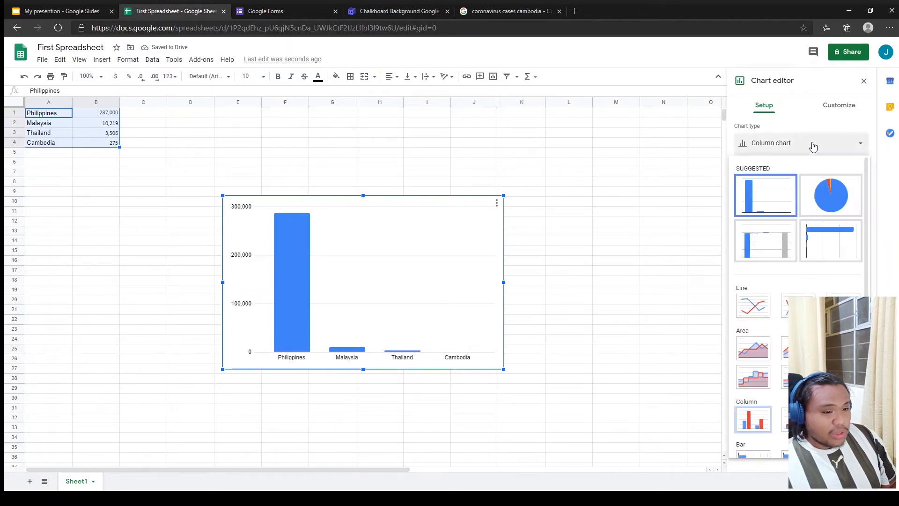
{"action": "left_click", "coordinate": [834, 211]}
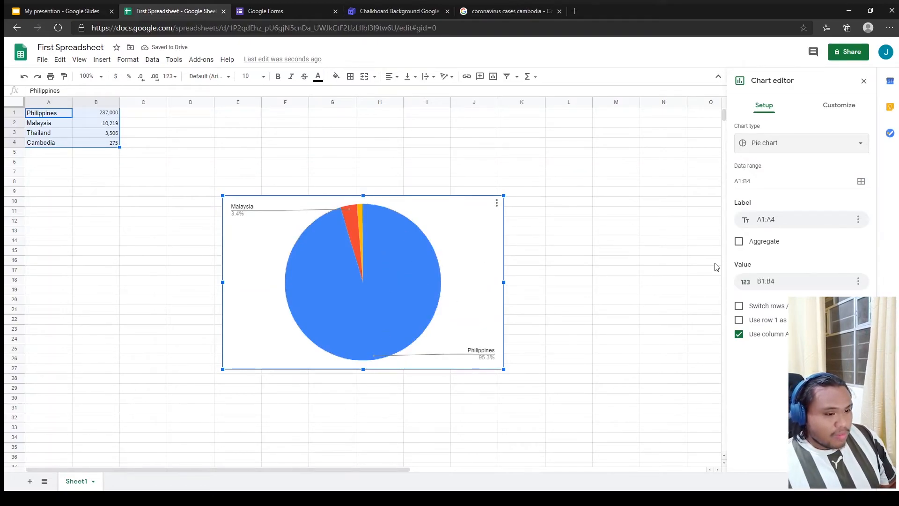
{"action": "left_click", "coordinate": [804, 141]}
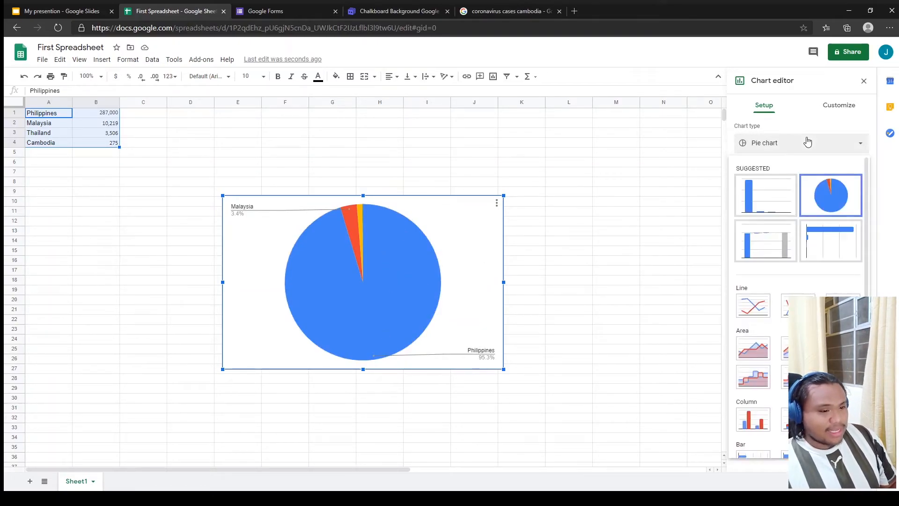
{"action": "left_click", "coordinate": [762, 246]}
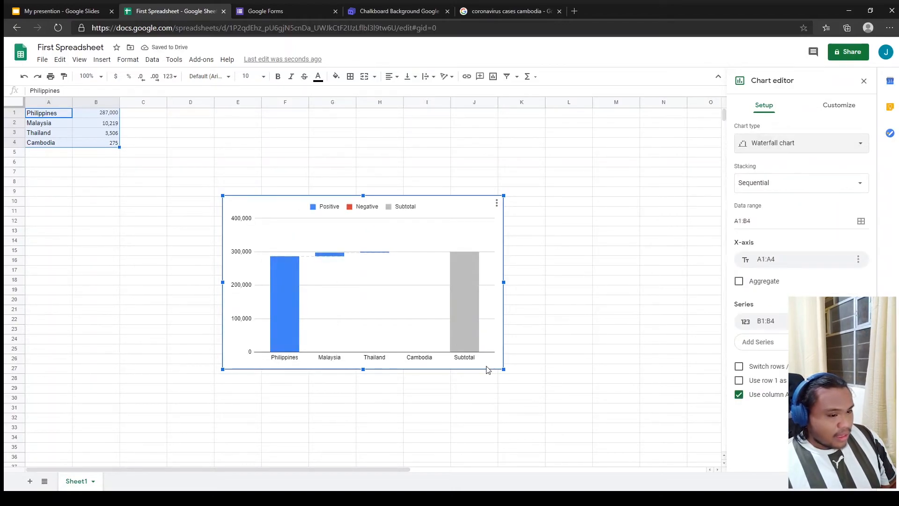
{"action": "left_click", "coordinate": [804, 143]}
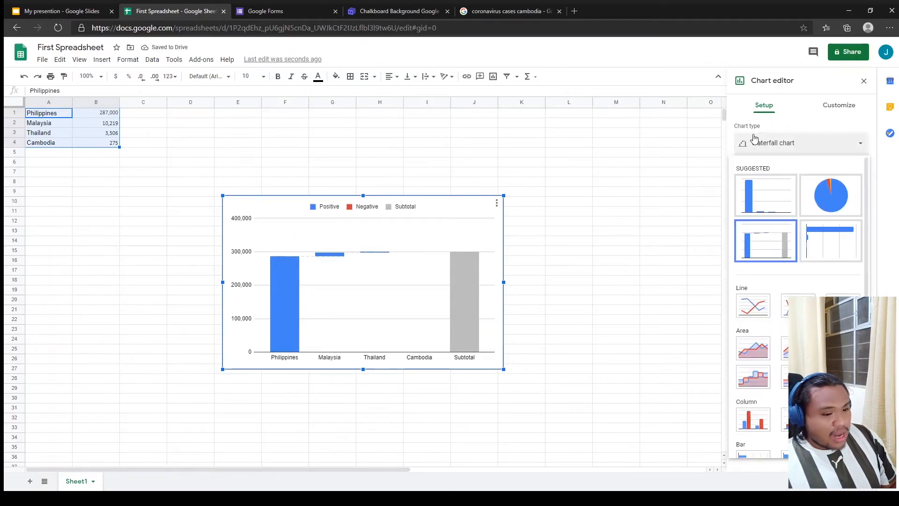
{"action": "left_click", "coordinate": [812, 244]}
{"action": "left_click", "coordinate": [778, 146]}
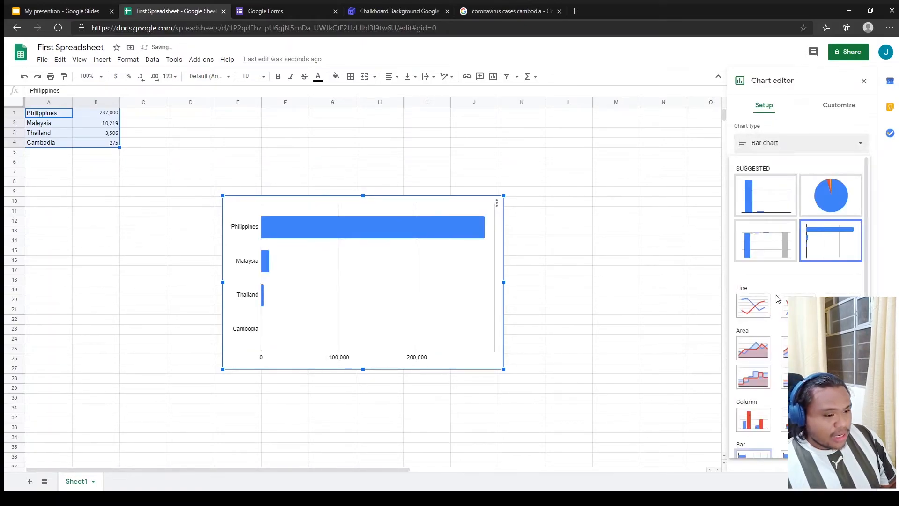
{"action": "left_click", "coordinate": [753, 302]}
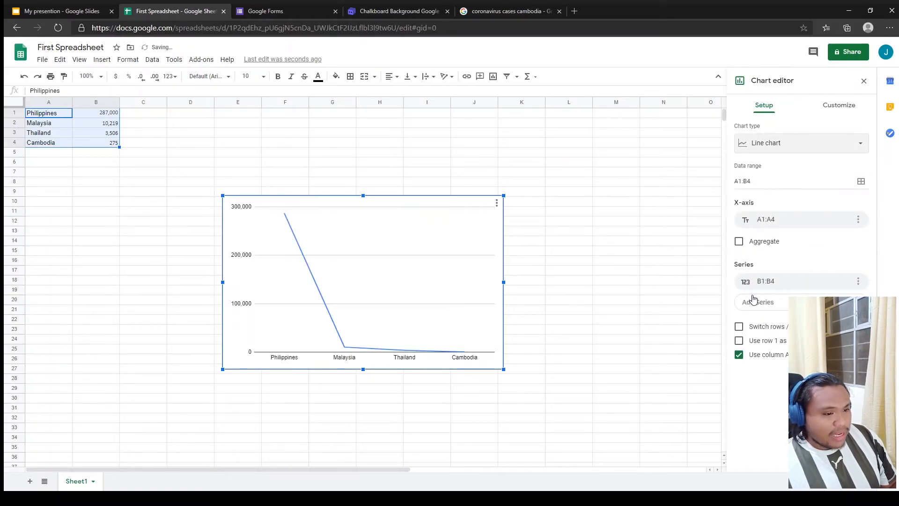
{"action": "left_click", "coordinate": [828, 143]}
{"action": "left_click", "coordinate": [797, 349]}
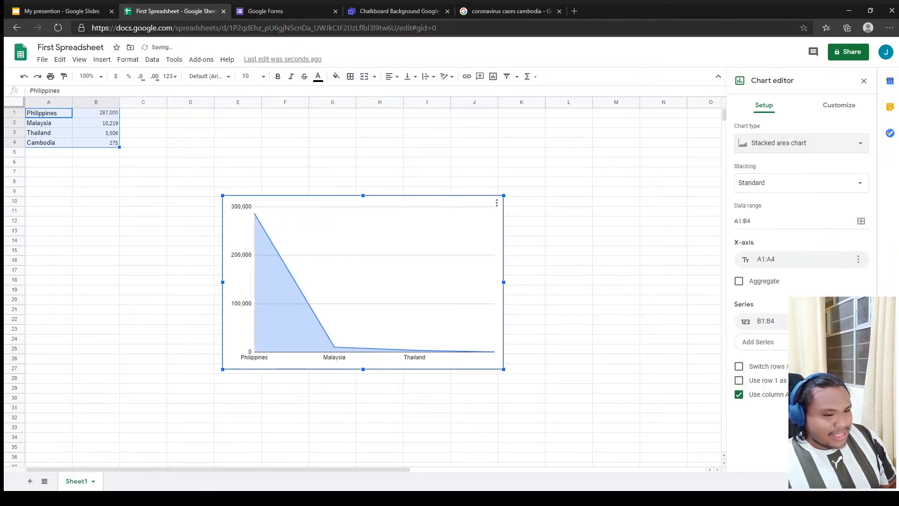
- Change the cases chart to a stacked column chart, close its editor and select the chart on the sheet
{"action": "left_click", "coordinate": [799, 143]}
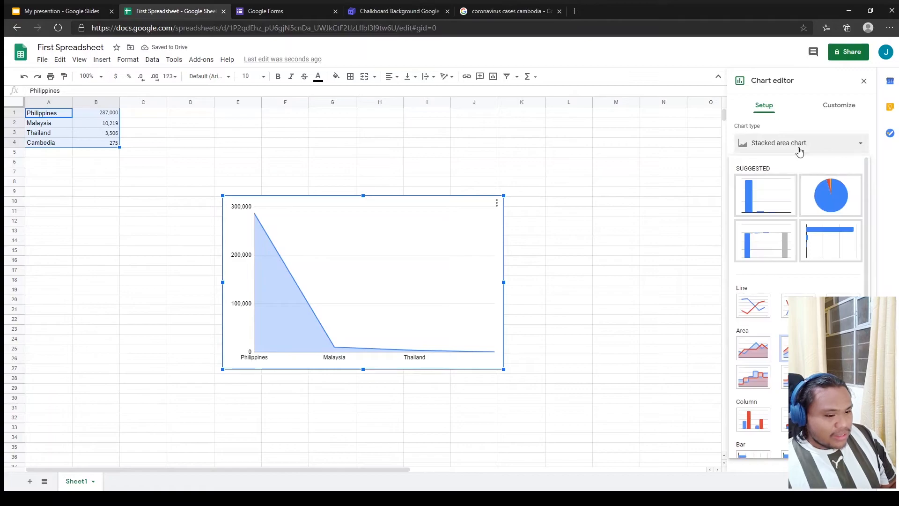
{"action": "scroll", "coordinate": [777, 332], "scroll_direction": "down", "scroll_amount": 3}
{"action": "left_click", "coordinate": [797, 379]}
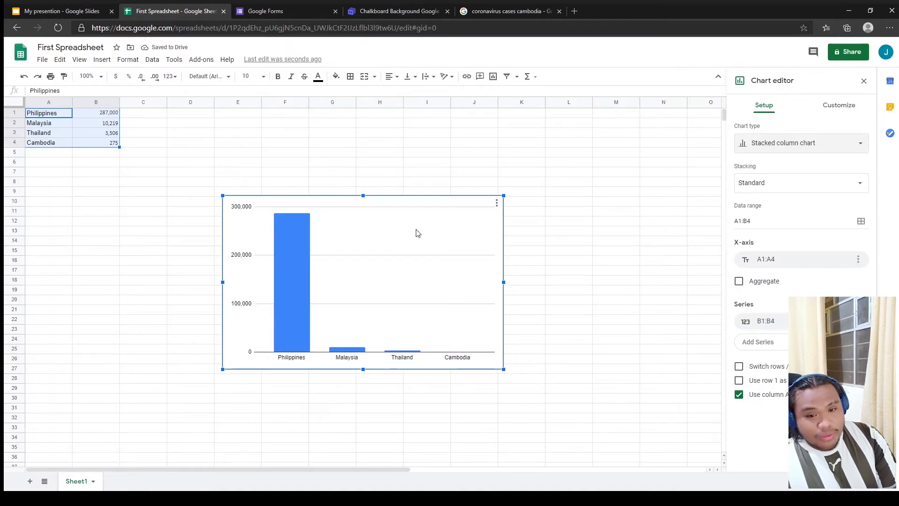
{"action": "left_click", "coordinate": [533, 194]}
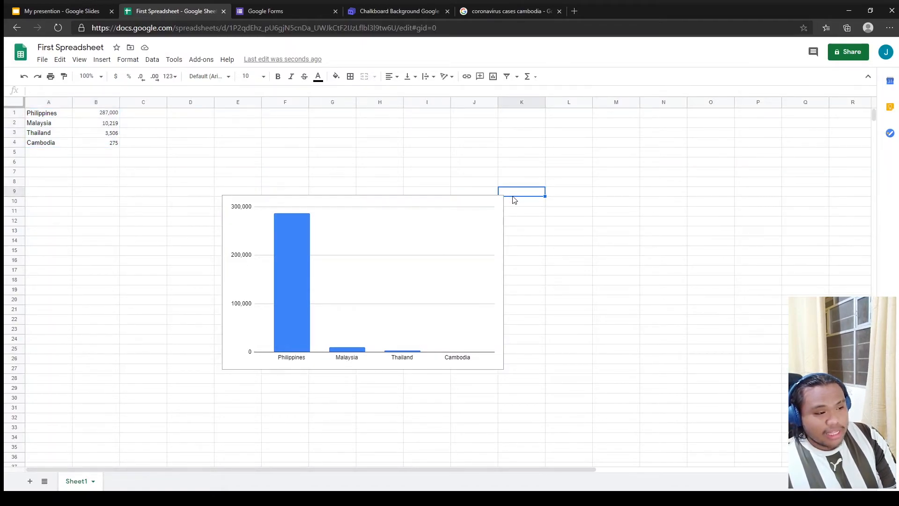
{"action": "left_click", "coordinate": [498, 213]}
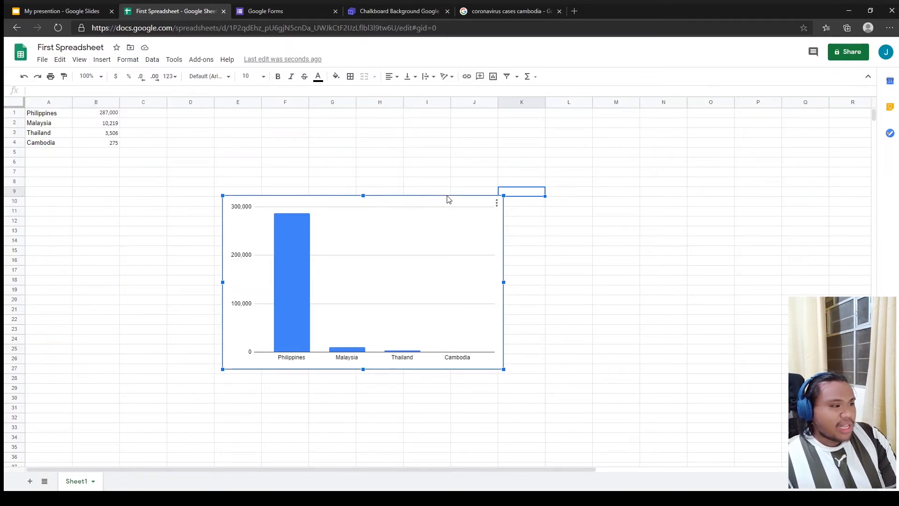
- Review the spreadsheet's sharing options, dismiss the sharing restrictions tip and close the dialog
{"action": "left_click", "coordinate": [847, 55]}
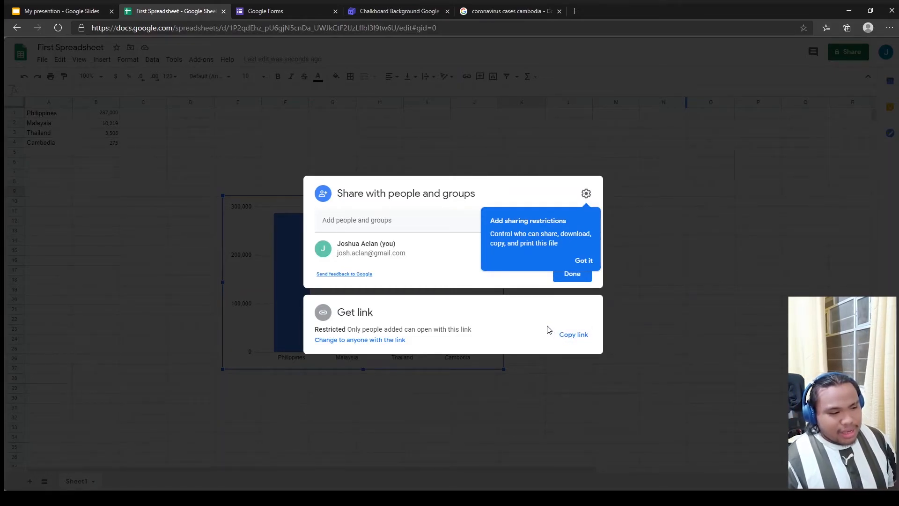
{"action": "left_click", "coordinate": [584, 261]}
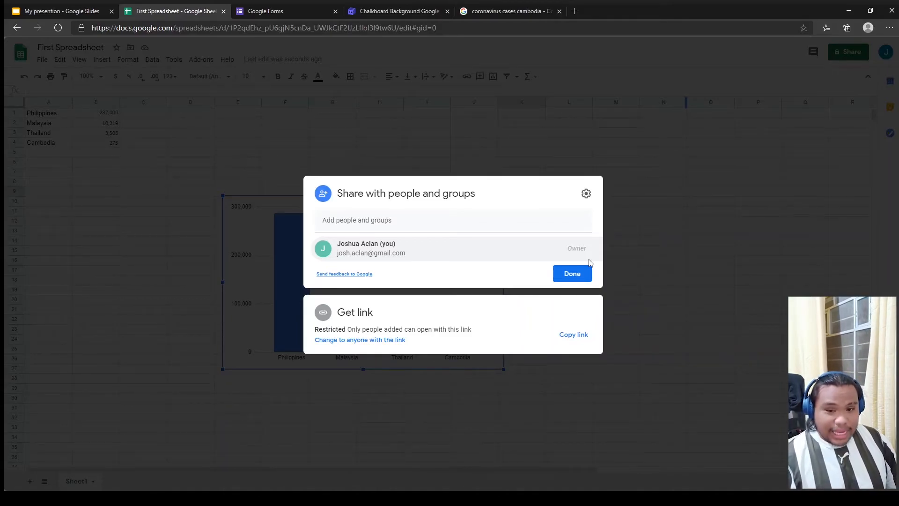
{"action": "left_click", "coordinate": [571, 273]}
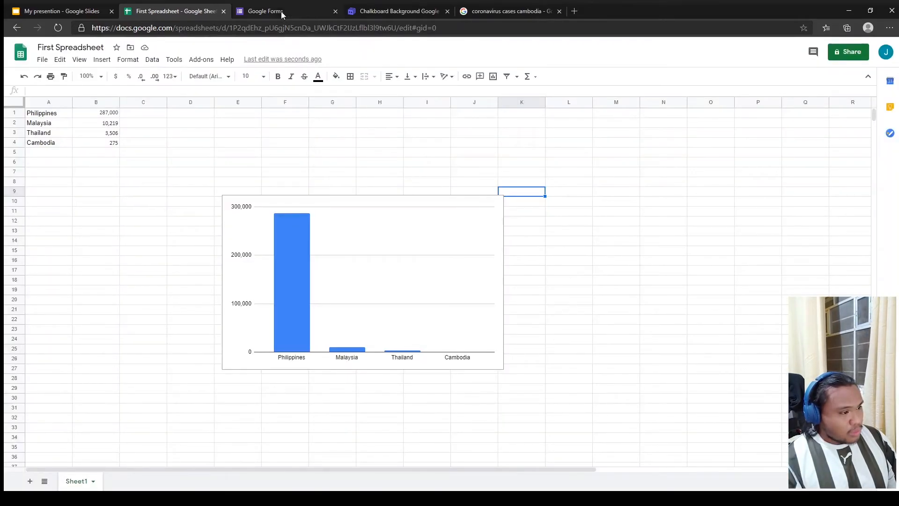
- Switch to Google Forms and create a new blank form
{"action": "left_click", "coordinate": [281, 11]}
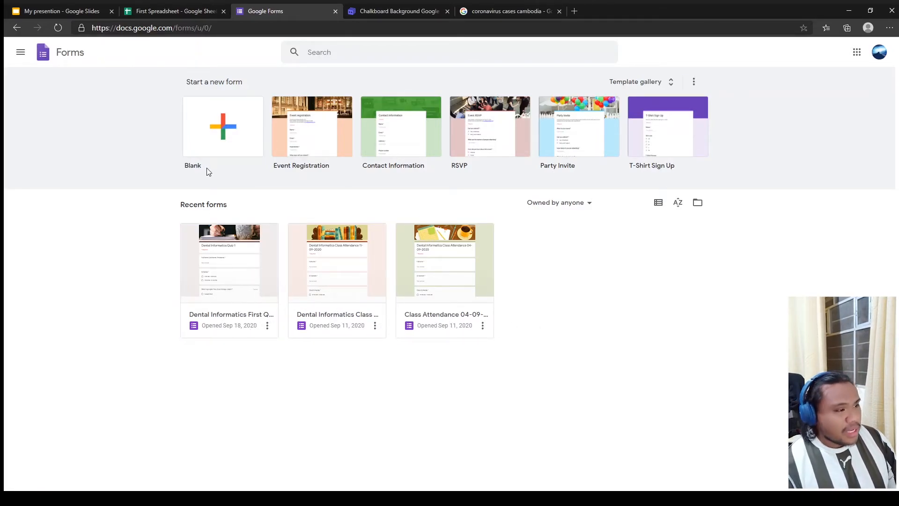
{"action": "left_click", "coordinate": [238, 153]}
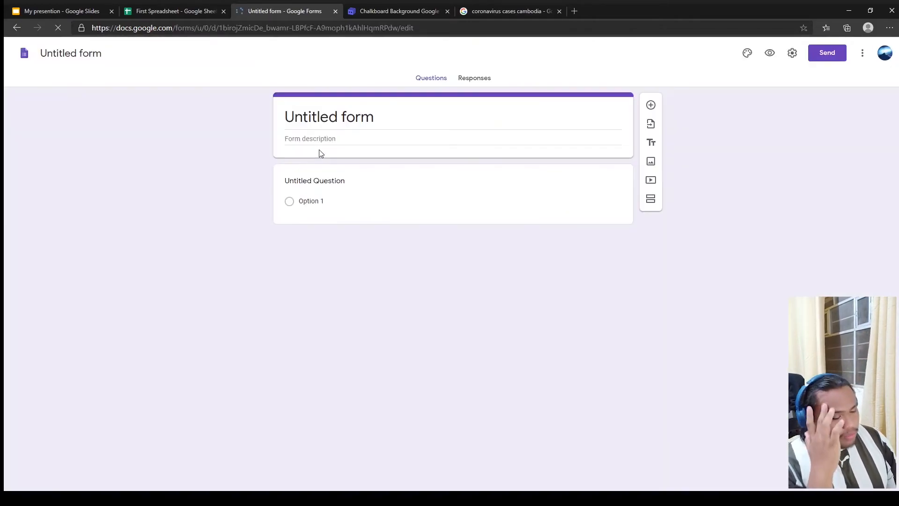
{"action": "left_click", "coordinate": [352, 164]}
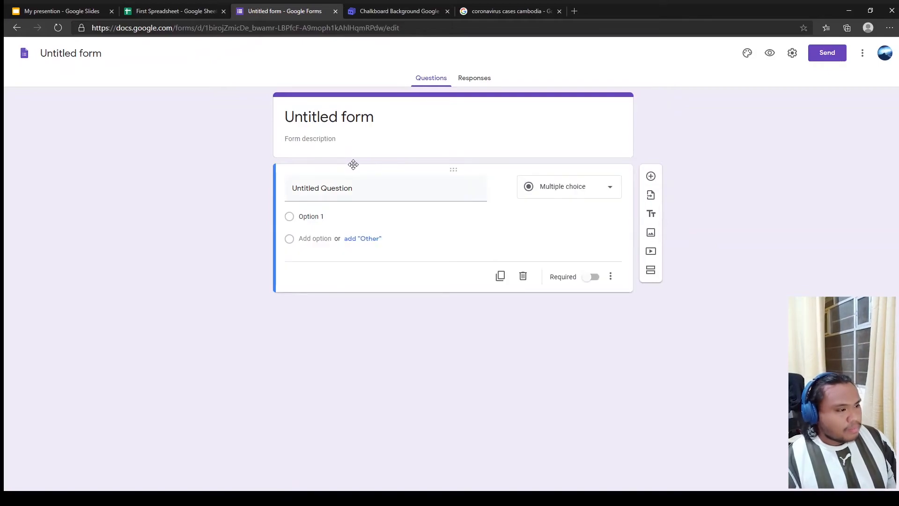
- Close the coronavirus cases Cambodia search and Chalkboard Background browser tabs
{"action": "left_click", "coordinate": [362, 117]}
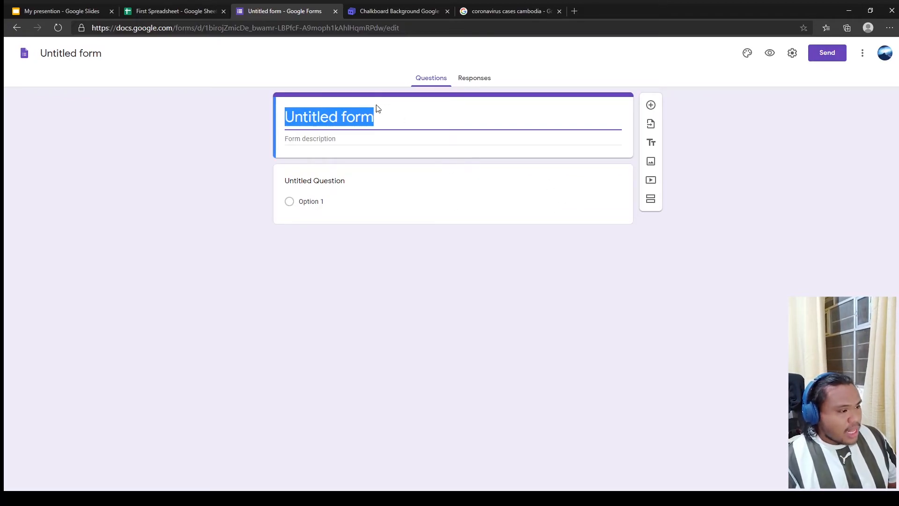
{"action": "left_click", "coordinate": [419, 114]}
{"action": "left_click_drag", "start_coordinate": [419, 115], "coordinate": [232, 109]}
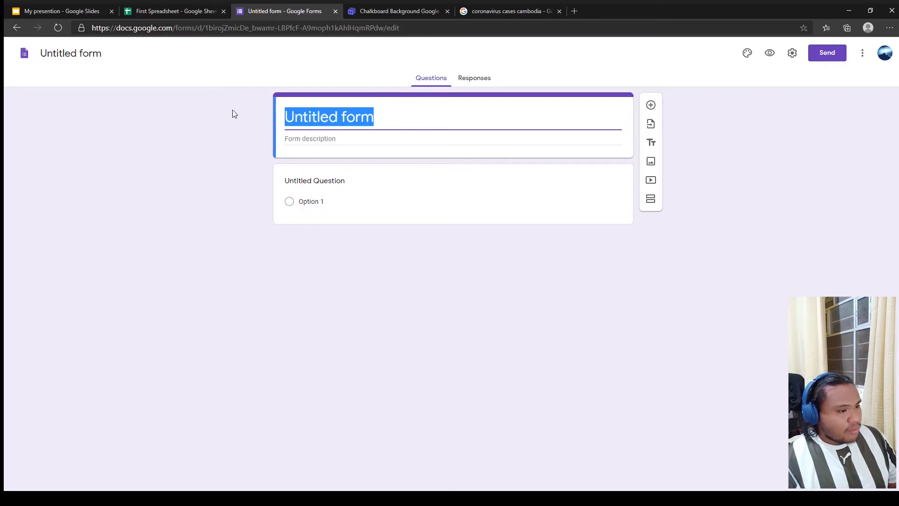
{"action": "left_click", "coordinate": [559, 11]}
{"action": "left_click", "coordinate": [447, 11]}
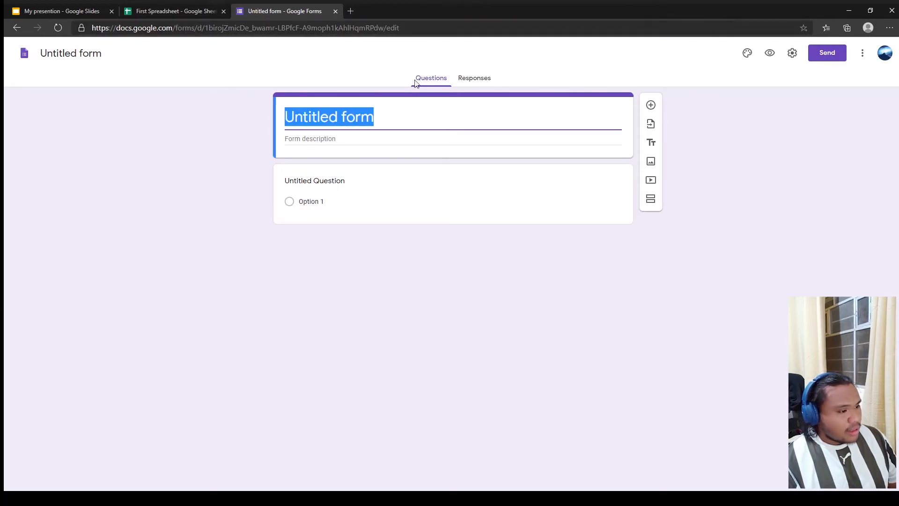
- Replace the form's title with "Test Form"
{"action": "left_click", "coordinate": [394, 121]}
{"action": "left_click_drag", "start_coordinate": [392, 120], "coordinate": [124, 98]}
{"action": "type", "text": "T"}
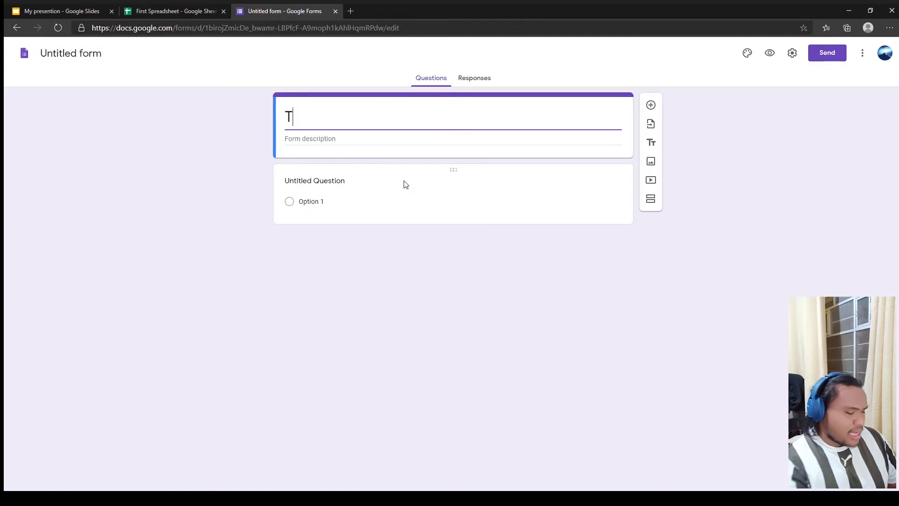
{"action": "key", "text": "BackSpace"}
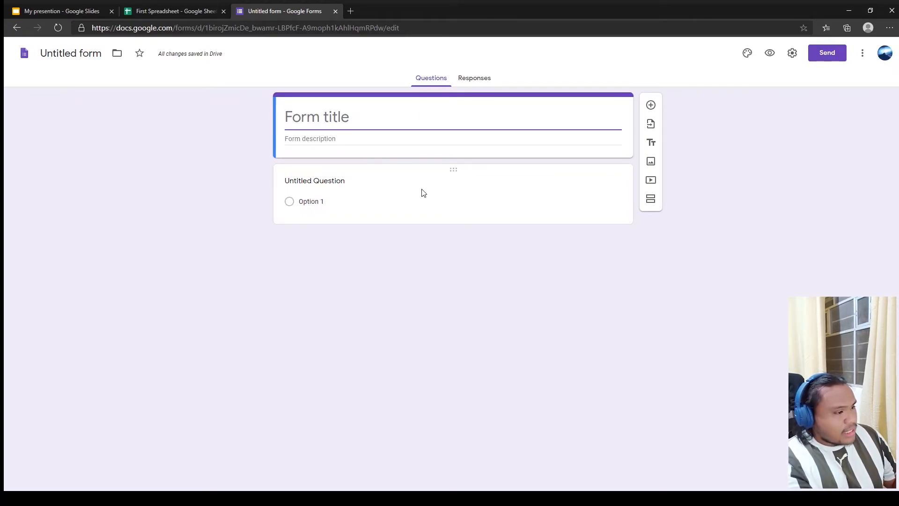
{"action": "type", "text": "Test Form"}
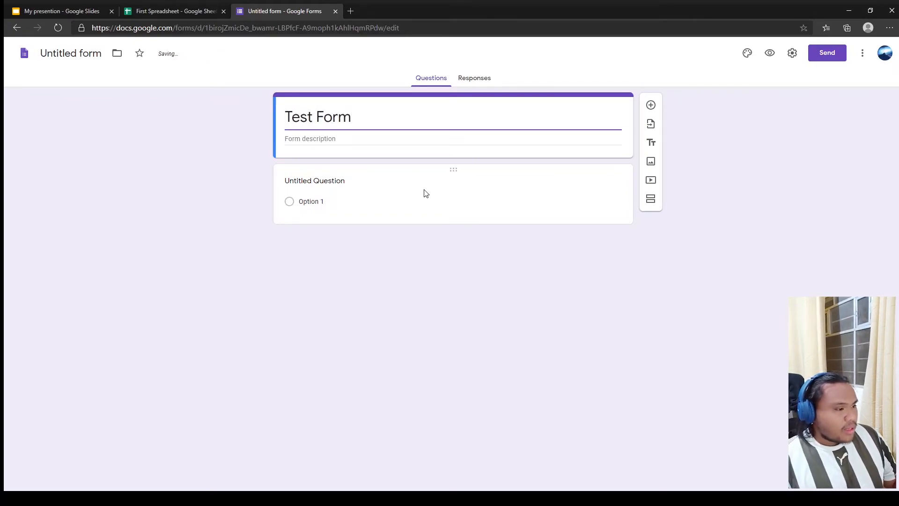
- Enter "Test form for Dental informatics" as the form description
{"action": "left_click", "coordinate": [392, 139]}
{"action": "type", "text": "Test form for"}
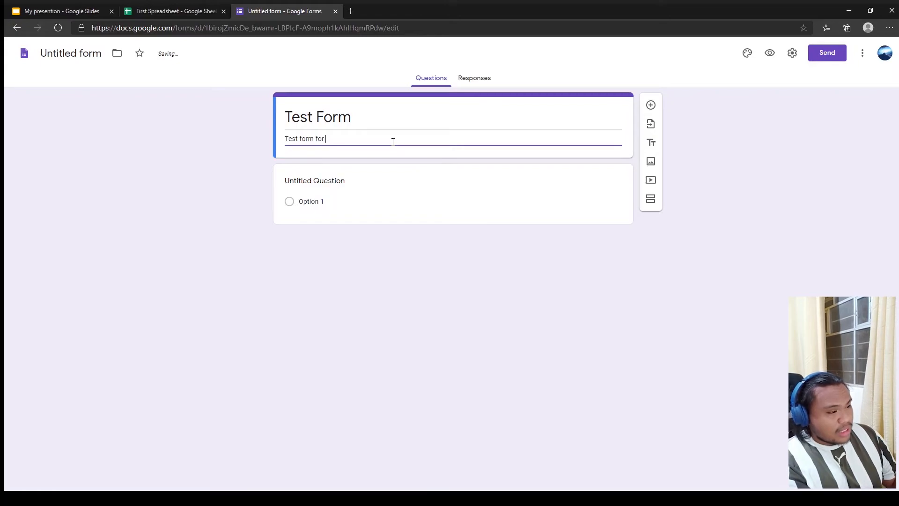
{"action": "type", "text": " Dental informatics"}
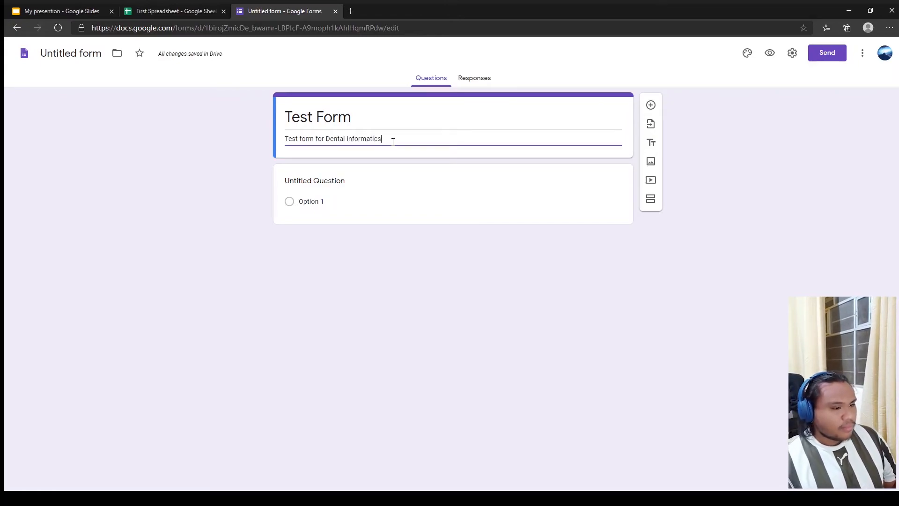
- Add a new question directly below the form's title section
{"action": "left_click", "coordinate": [651, 105]}
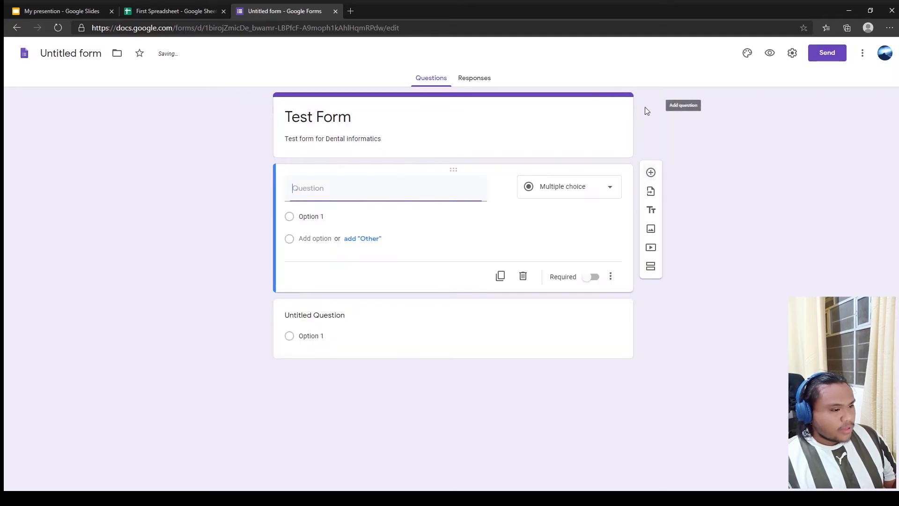
- Try the Short answer, Paragraph, Multiple choice, Checkboxes and Dropdown types on the new question
{"action": "left_click", "coordinate": [580, 193]}
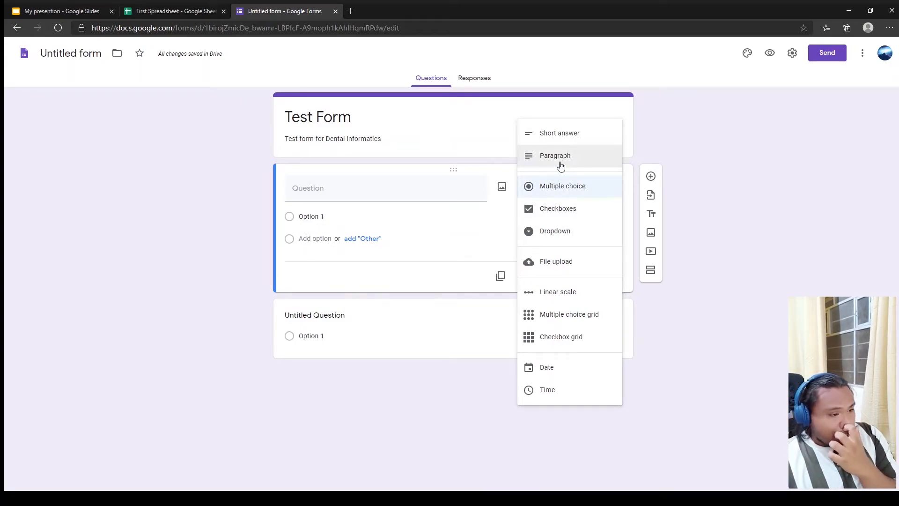
{"action": "left_click", "coordinate": [552, 136]}
{"action": "left_click", "coordinate": [560, 193]}
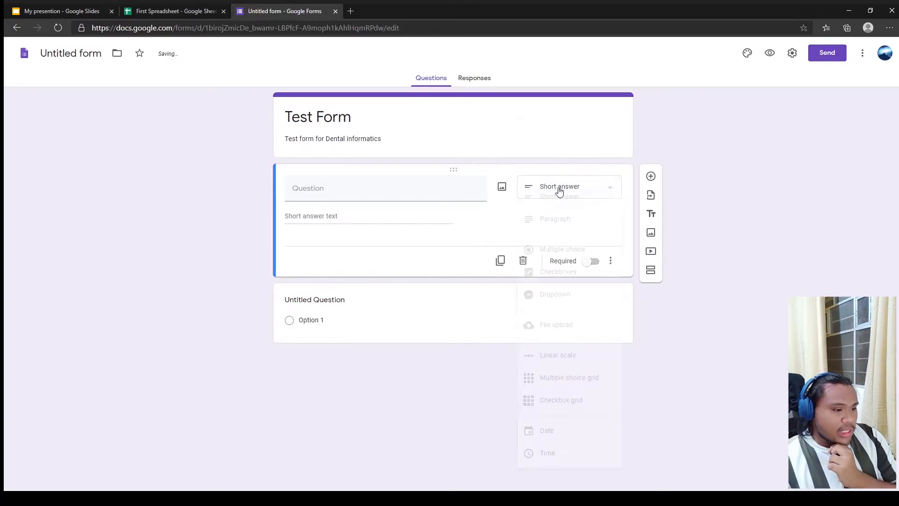
{"action": "left_click", "coordinate": [555, 228]}
{"action": "left_click", "coordinate": [560, 195]}
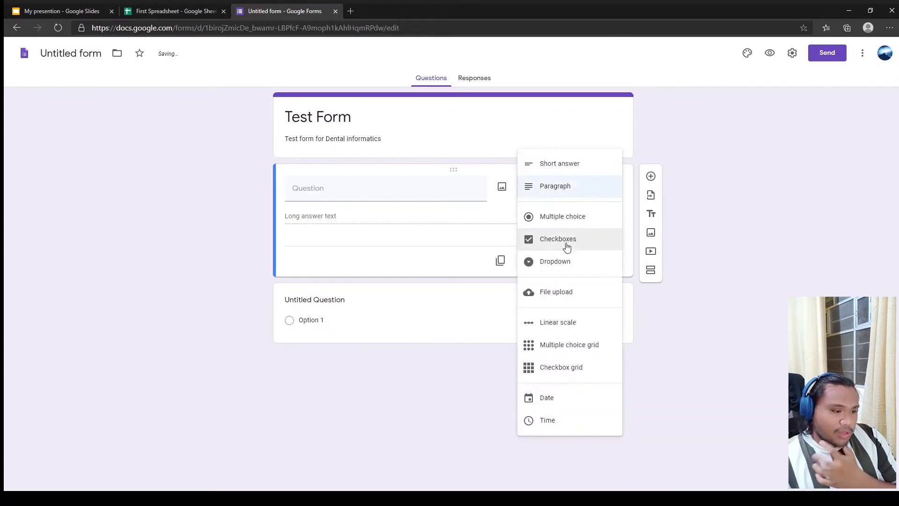
{"action": "left_click", "coordinate": [563, 216]}
{"action": "left_click", "coordinate": [565, 197]}
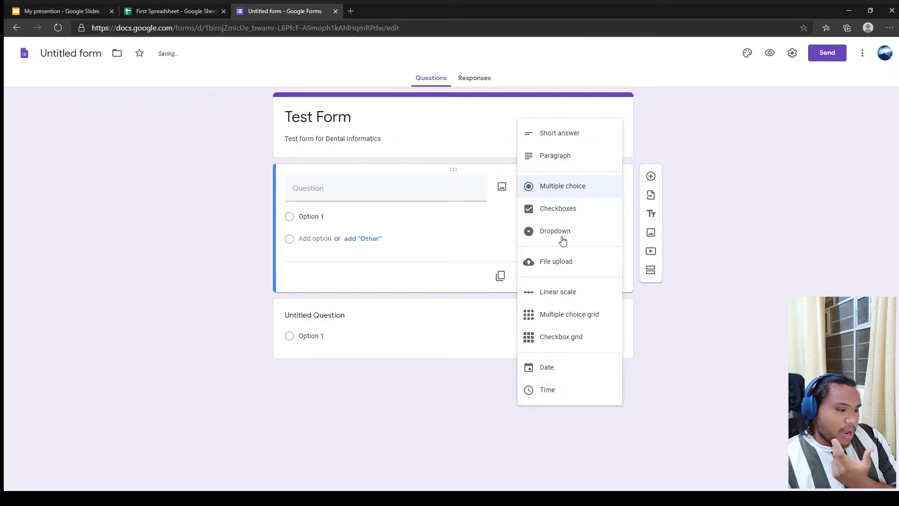
{"action": "left_click", "coordinate": [561, 212]}
{"action": "left_click", "coordinate": [563, 192]}
{"action": "left_click", "coordinate": [560, 209]}
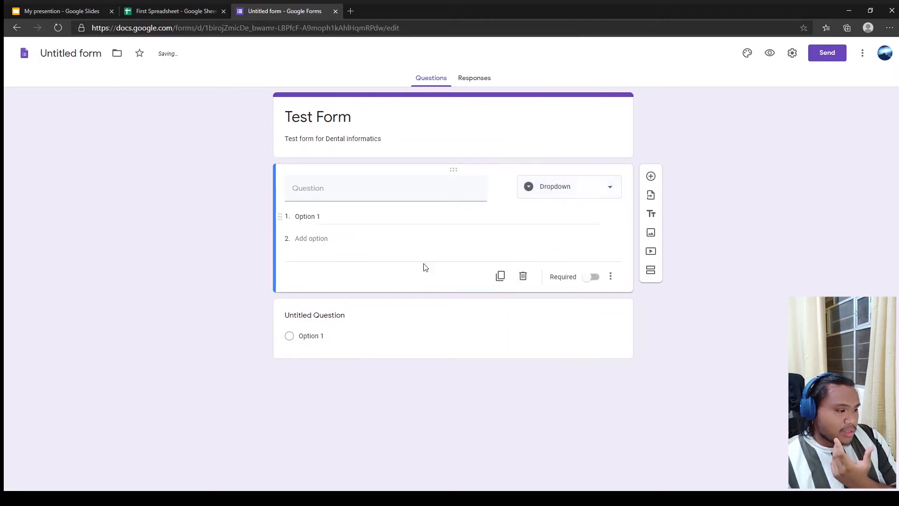
- Add Option 2, Option 3 and Option 4 to the new question's answer list
{"action": "left_click", "coordinate": [311, 218]}
{"action": "left_click", "coordinate": [355, 242]}
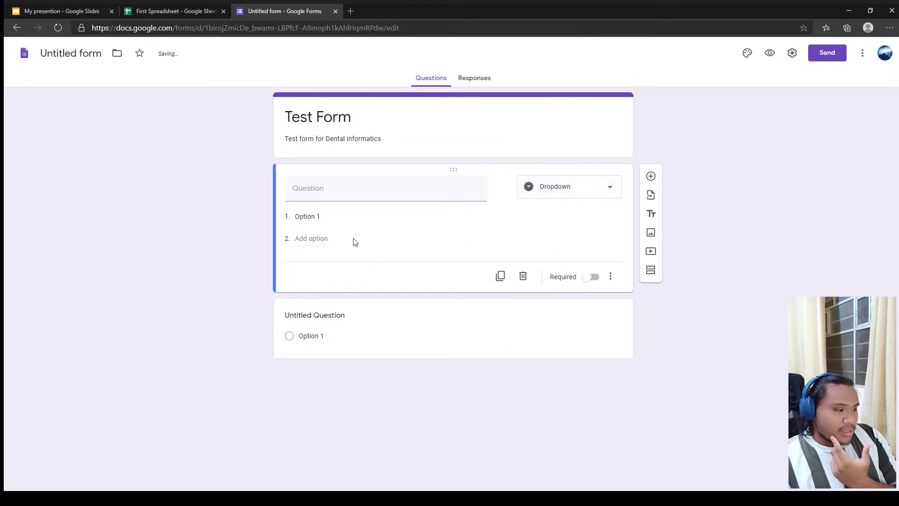
{"action": "left_click", "coordinate": [317, 240]}
{"action": "left_click", "coordinate": [317, 259]}
{"action": "left_click", "coordinate": [325, 282]}
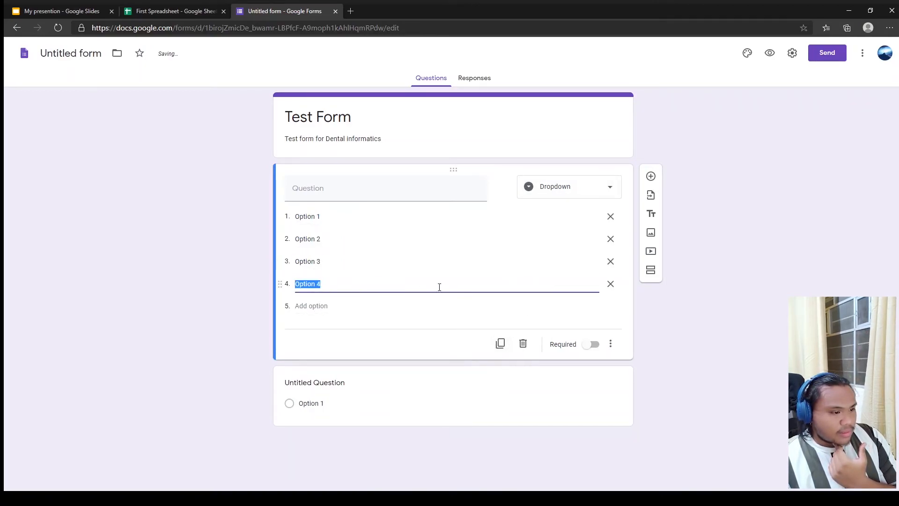
- Change the new question's type to Multiple choice and select its first option's text
{"action": "left_click", "coordinate": [579, 195]}
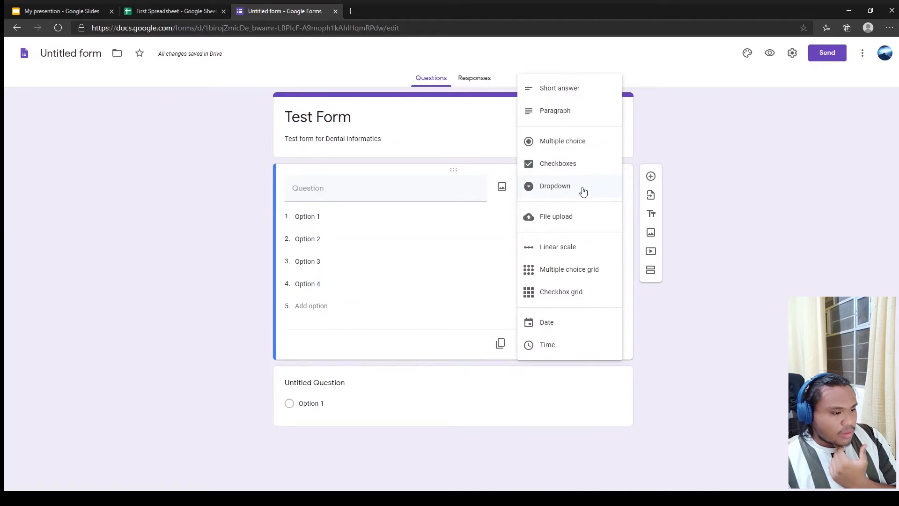
{"action": "left_click", "coordinate": [558, 141]}
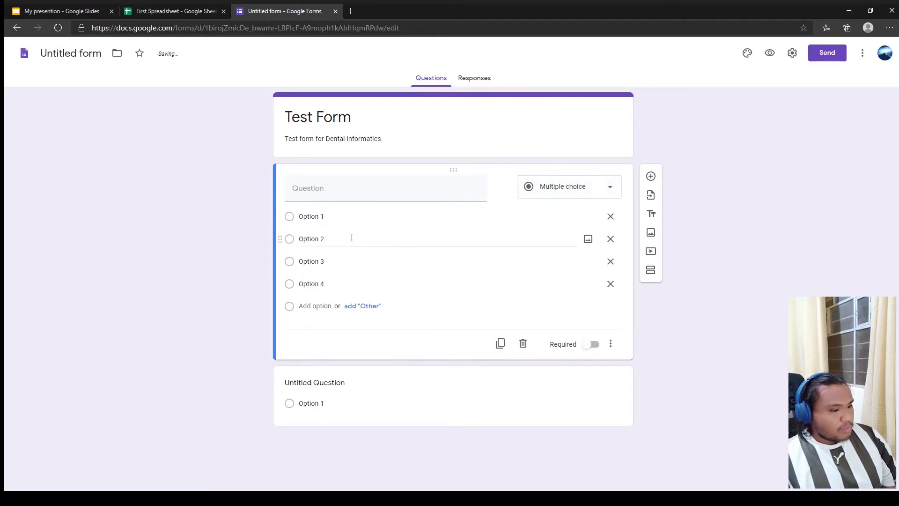
{"action": "left_click", "coordinate": [299, 216]}
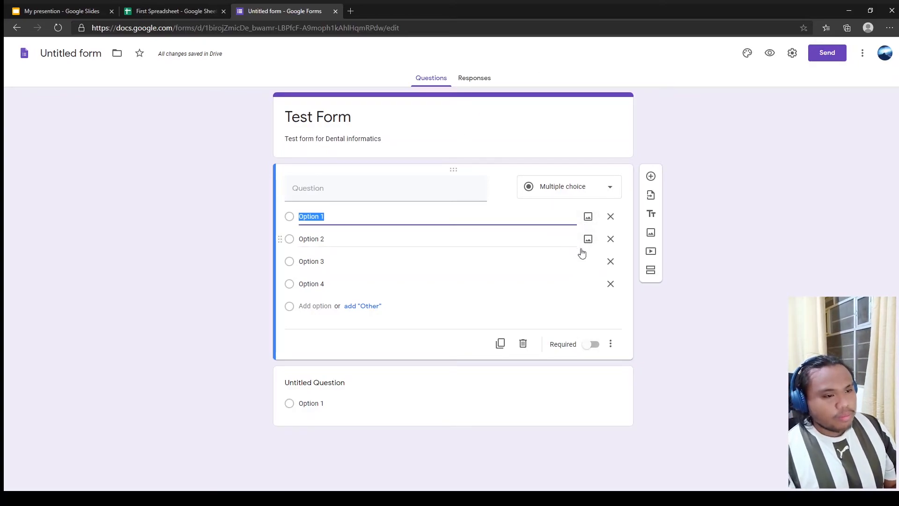
- Turn on "Make this a quiz" in the form's quiz settings
{"action": "left_click", "coordinate": [790, 55]}
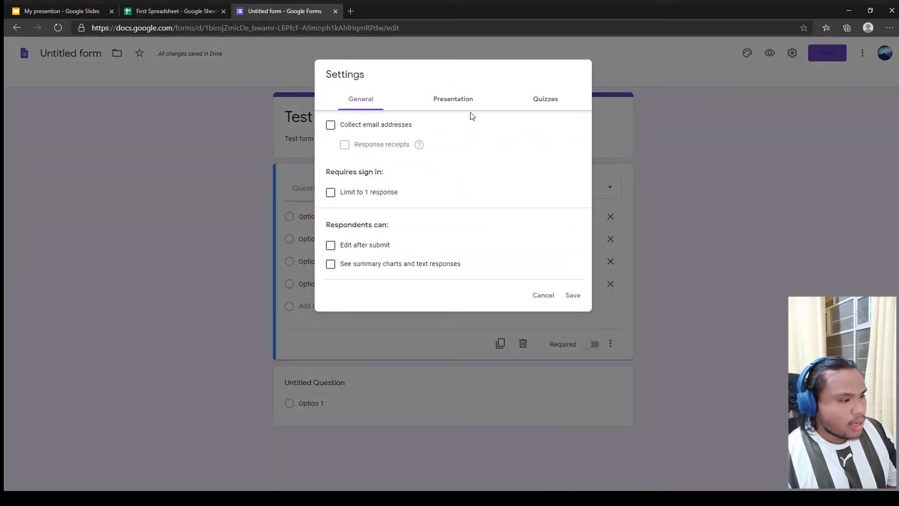
{"action": "left_click", "coordinate": [474, 105]}
{"action": "left_click", "coordinate": [514, 105]}
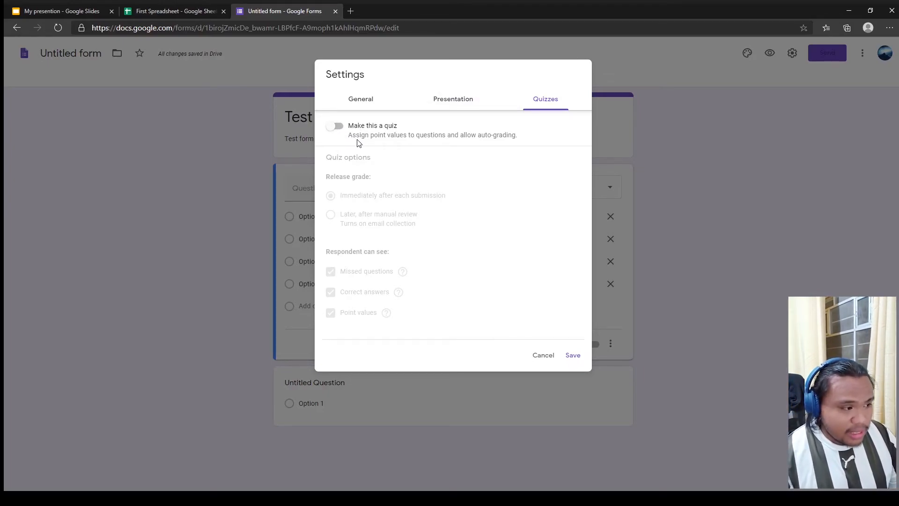
{"action": "left_click", "coordinate": [335, 125]}
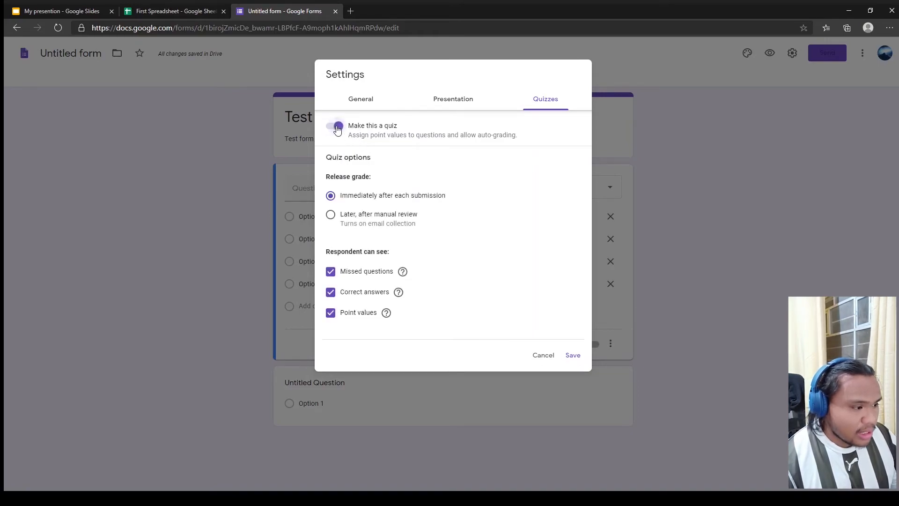
- Set grade release to "Later, after manual review" and stop respondents from seeing missed questions and correct answers
{"action": "left_click_drag", "start_coordinate": [351, 195], "coordinate": [420, 205]}
{"action": "left_click", "coordinate": [395, 220]}
{"action": "left_click", "coordinate": [370, 203]}
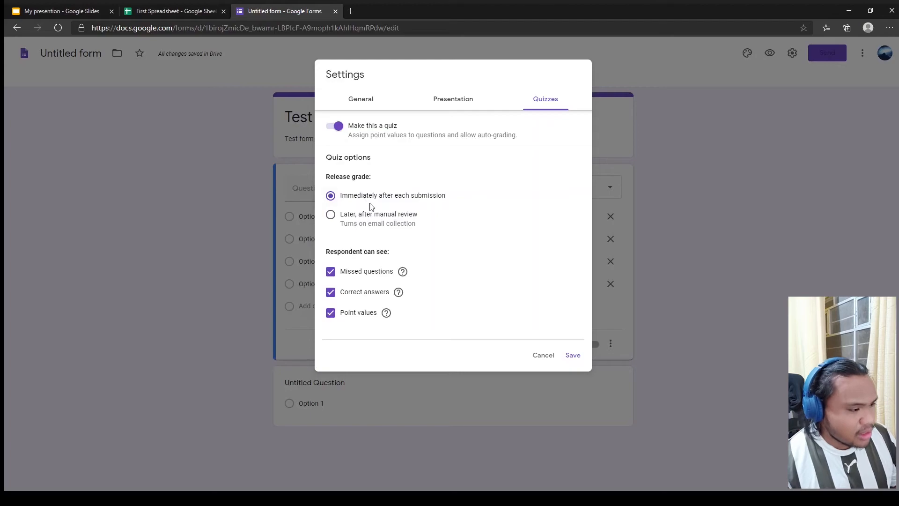
{"action": "left_click", "coordinate": [374, 224]}
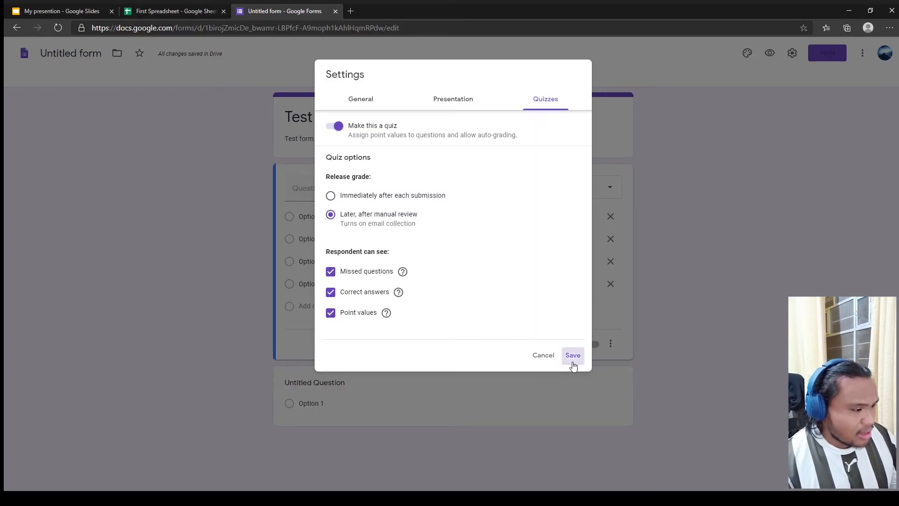
{"action": "left_click", "coordinate": [379, 290]}
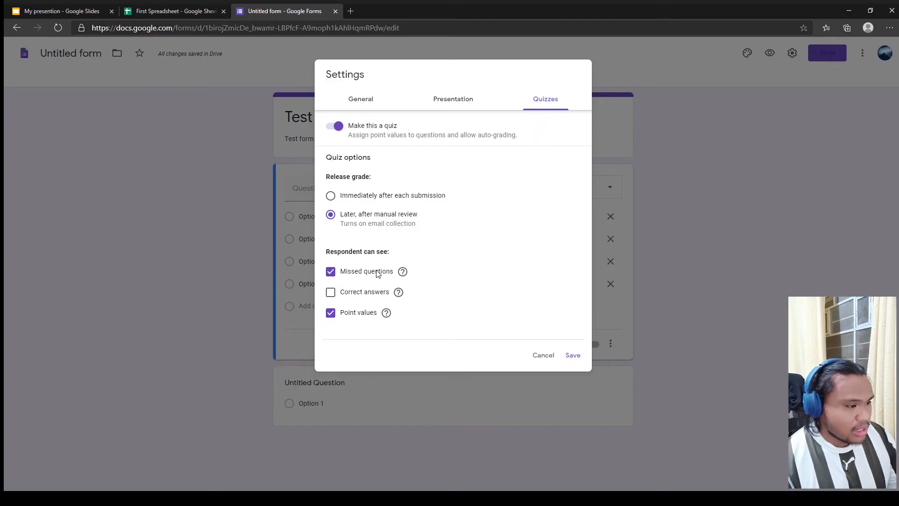
{"action": "left_click", "coordinate": [378, 272]}
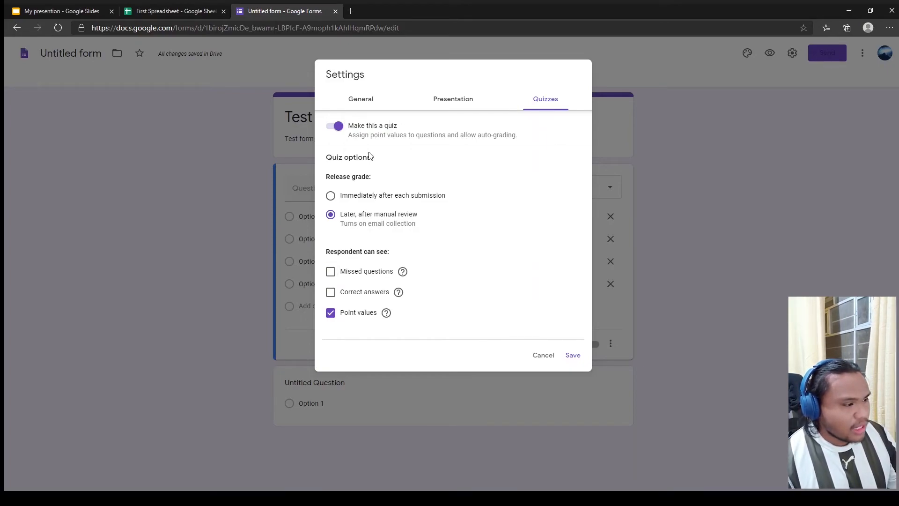
- Turn off "Make this a quiz" and discard the changes to the form settings
{"action": "left_click", "coordinate": [336, 128]}
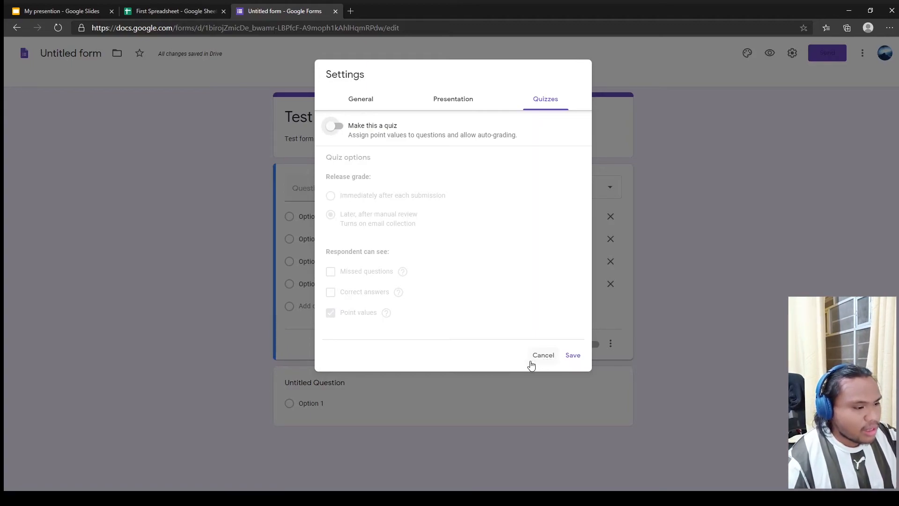
{"action": "left_click", "coordinate": [341, 130]}
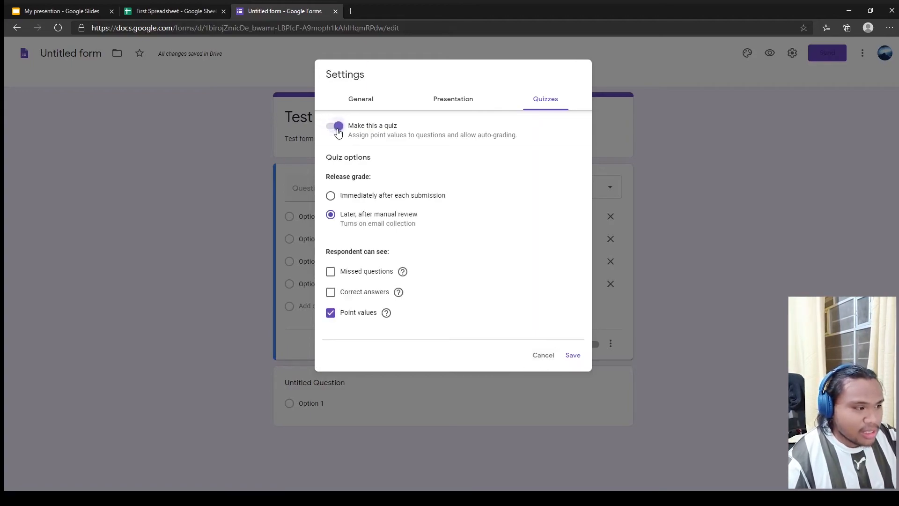
{"action": "left_click", "coordinate": [340, 129]}
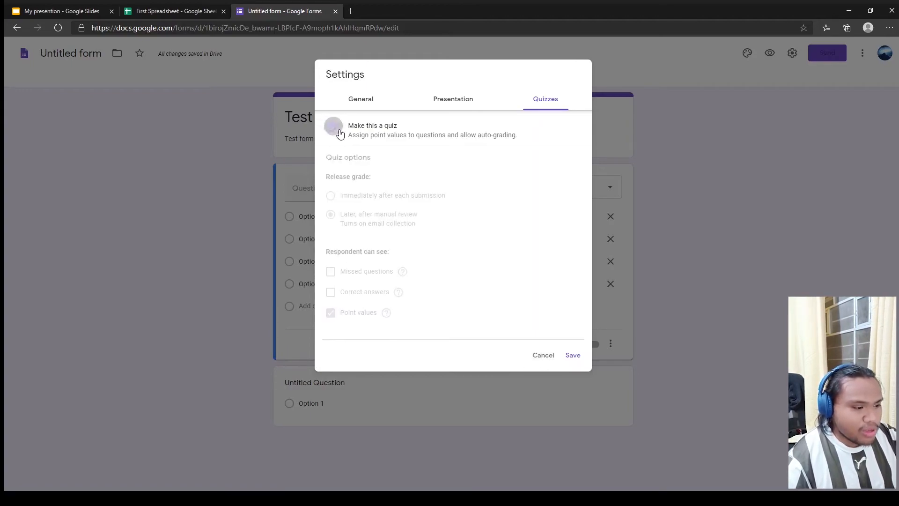
{"action": "left_click", "coordinate": [541, 356]}
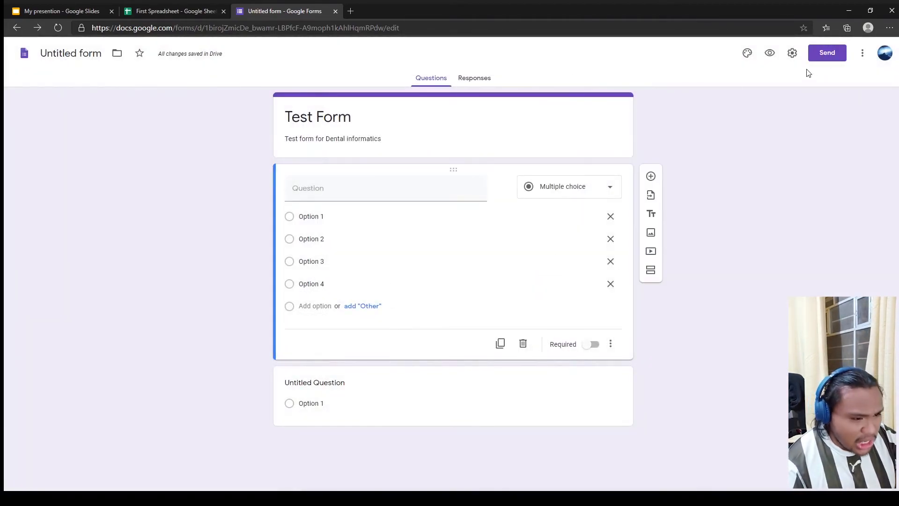
- Check the form's quiz settings again and close them without saving
{"action": "left_click", "coordinate": [792, 53]}
{"action": "left_click", "coordinate": [556, 96]}
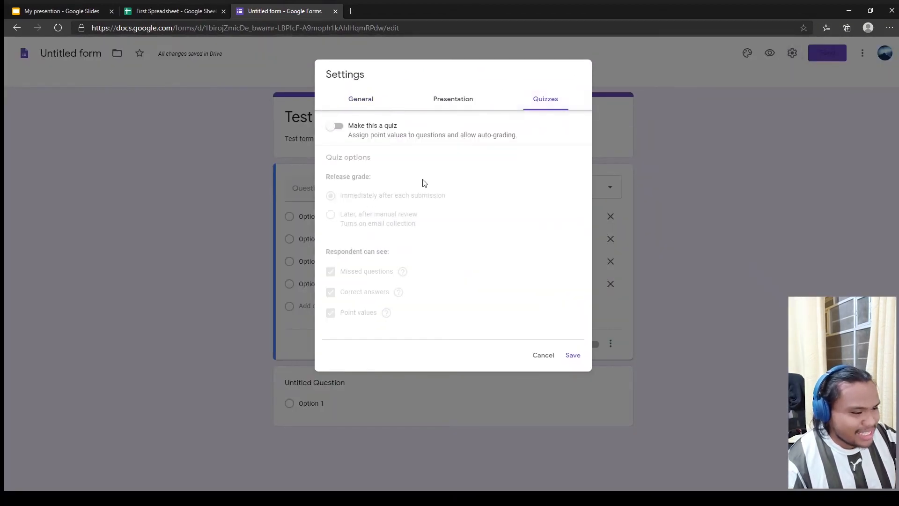
{"action": "left_click", "coordinate": [543, 357]}
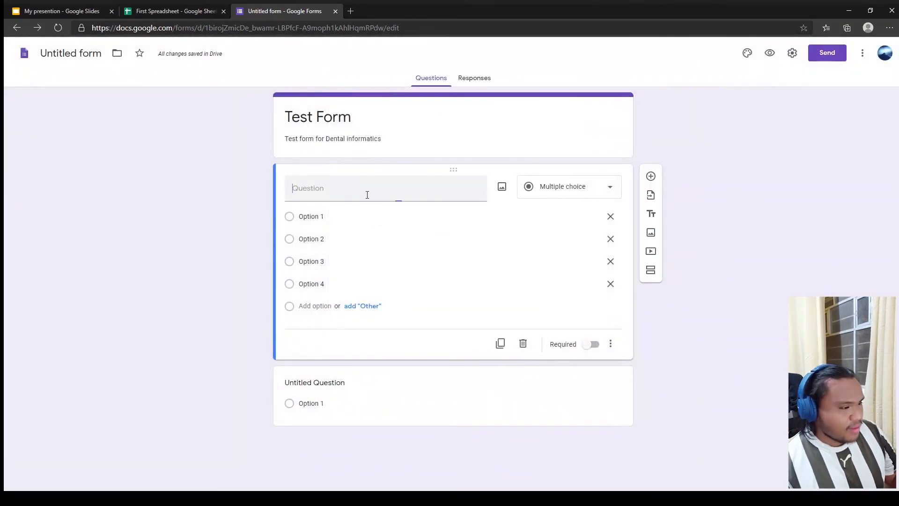
- Enter "Civil Status" as the text of the multiple-choice question
{"action": "left_click", "coordinate": [367, 193]}
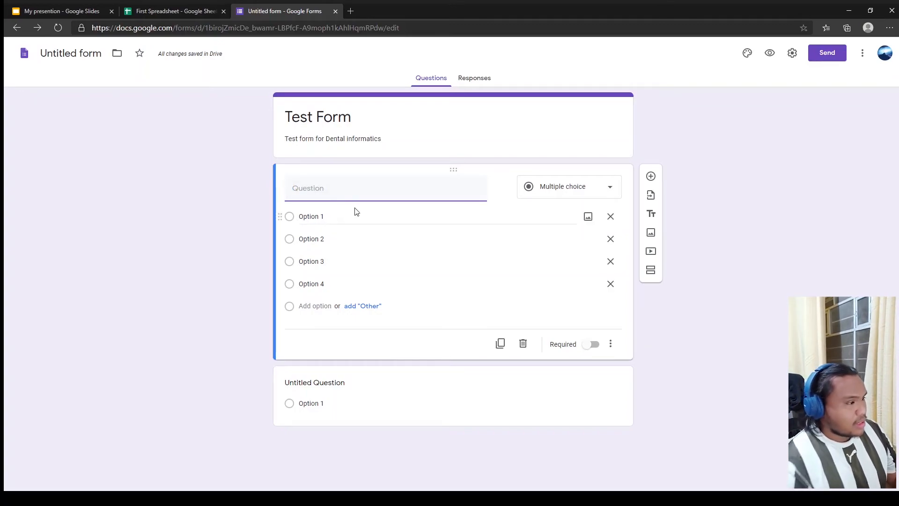
{"action": "type", "text": "L"}
{"action": "left_click_drag", "start_coordinate": [322, 196], "coordinate": [256, 195]}
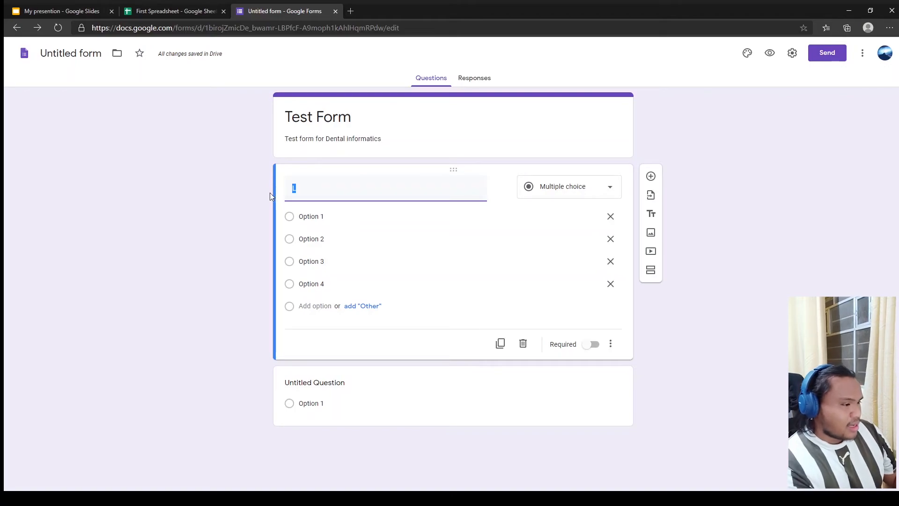
{"action": "type", "text": "A"}
{"action": "key", "text": "BackSpace"}
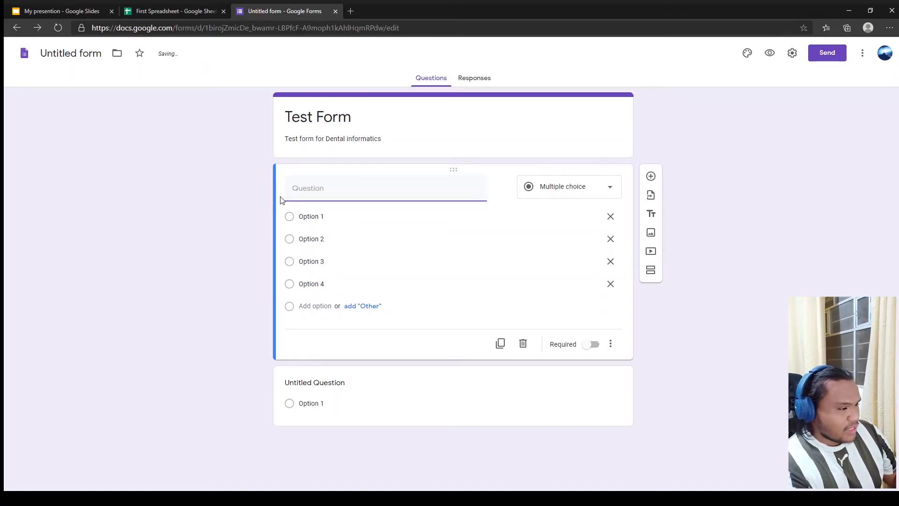
{"action": "type", "text": "Civil Status"}
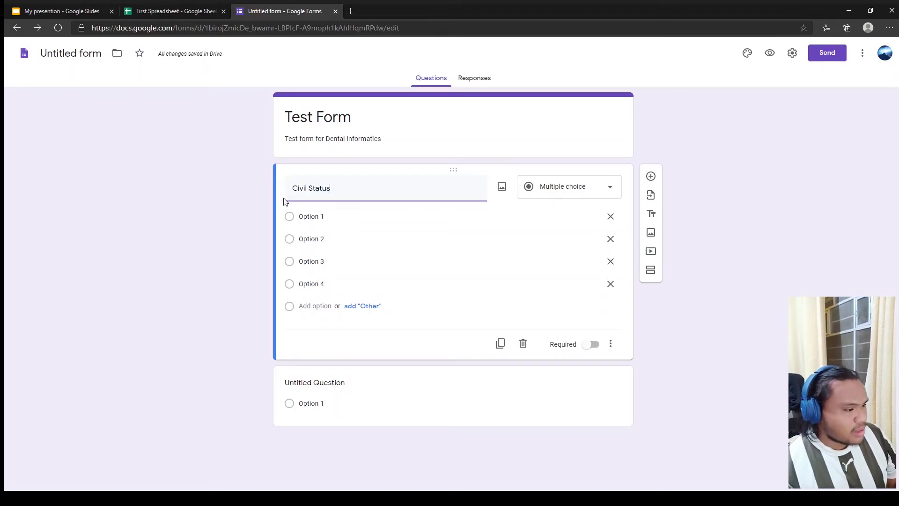
- Name the first three answer options Single, Married and Widowed, and remove Option 4
{"action": "left_click", "coordinate": [319, 218]}
{"action": "type", "text": "S"}
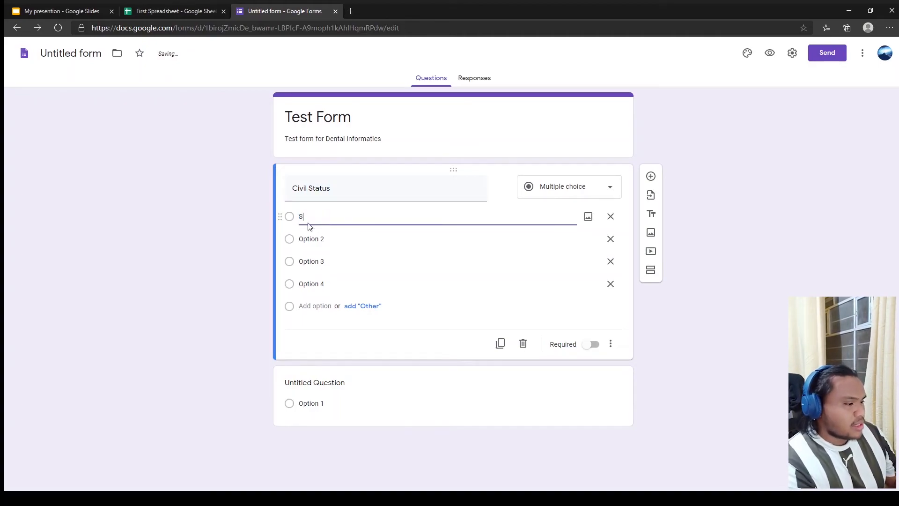
{"action": "type", "text": "ignle"}
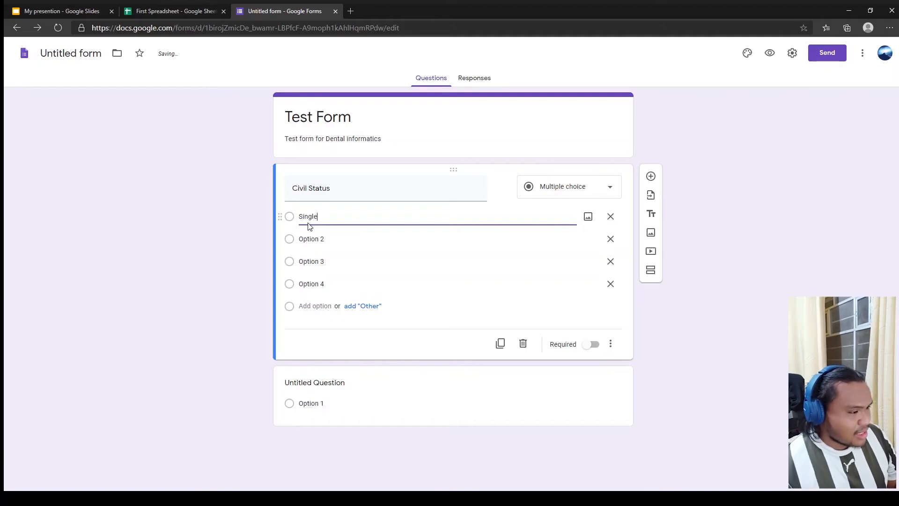
{"action": "left_click", "coordinate": [328, 240]}
{"action": "type", "text": "Marrie"}
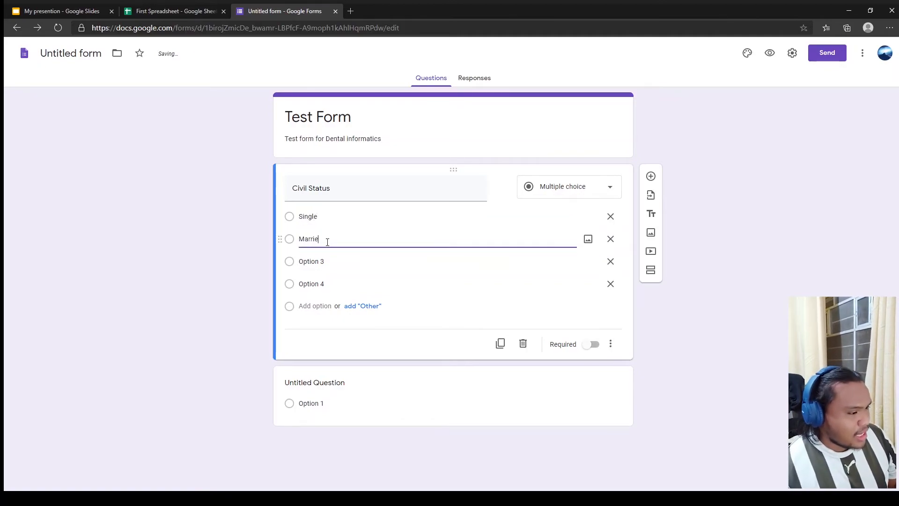
{"action": "type", "text": "d"}
{"action": "left_click", "coordinate": [310, 262]}
{"action": "type", "text": "Wido"}
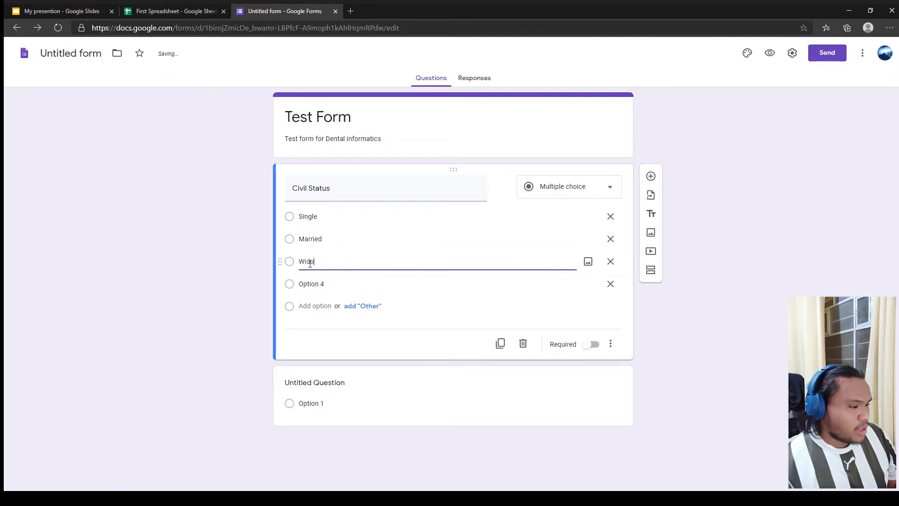
{"action": "type", "text": "wed"}
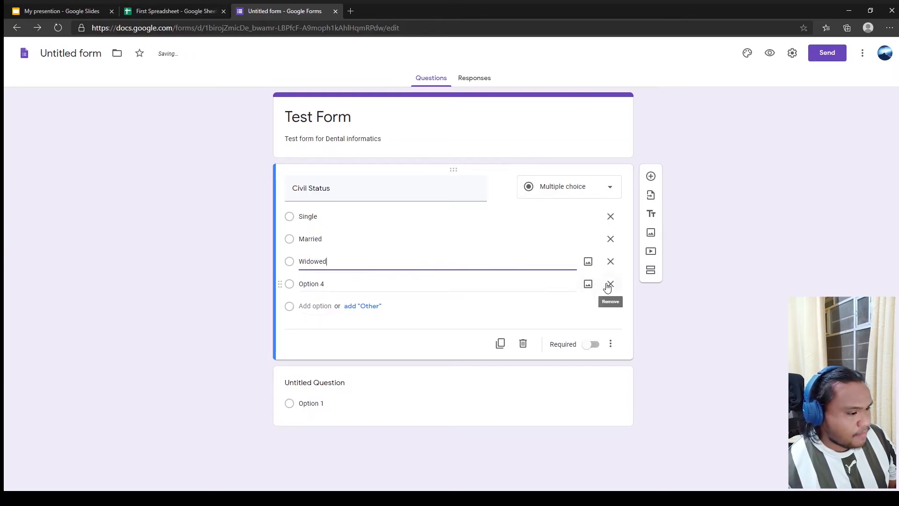
{"action": "left_click", "coordinate": [610, 284]}
- Try making the Civil Status question required, and switch the requirement back off
{"action": "left_click", "coordinate": [593, 322]}
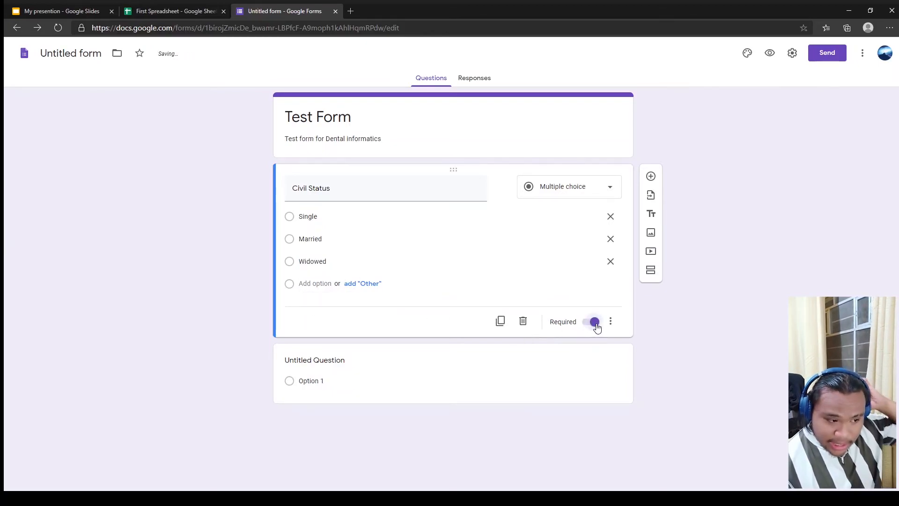
{"action": "left_click", "coordinate": [594, 323]}
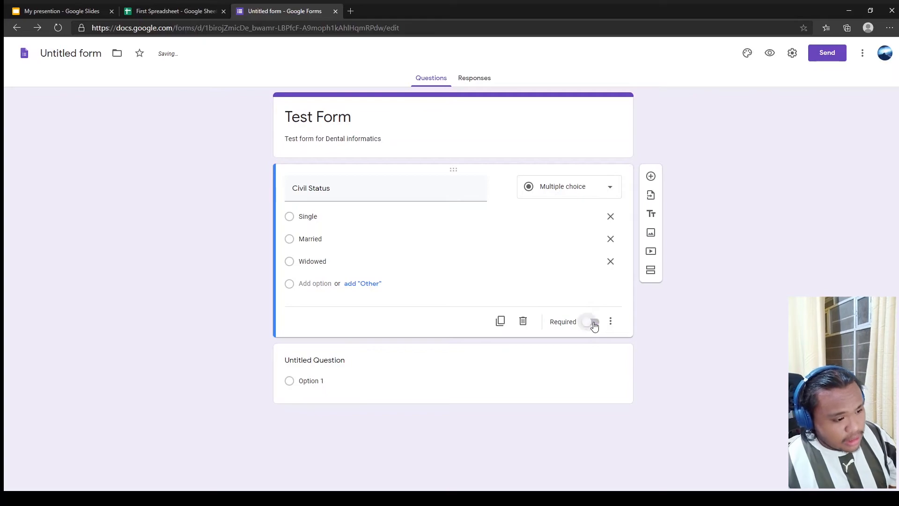
- Toggle the required setting of the Civil Status question and leave it switched on
{"action": "left_click", "coordinate": [594, 323]}
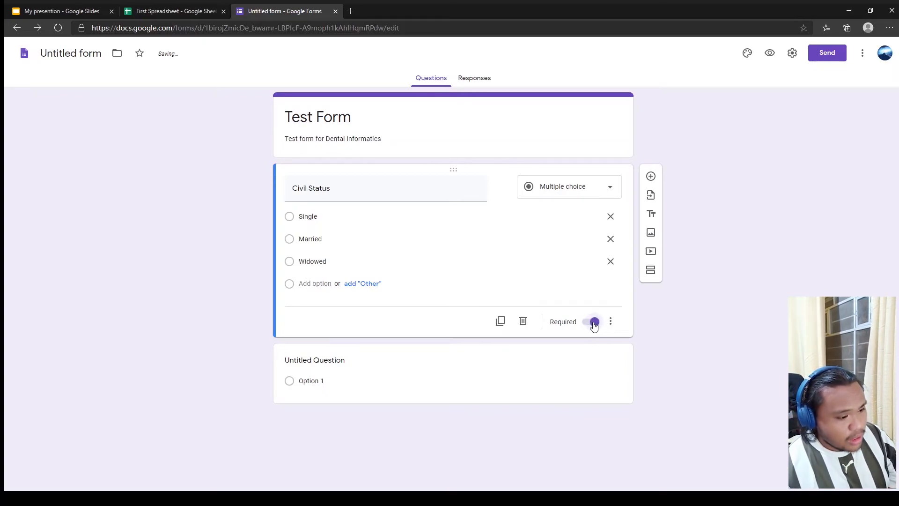
{"action": "left_click", "coordinate": [594, 323]}
{"action": "left_click", "coordinate": [593, 323]}
{"action": "left_click", "coordinate": [593, 323]}
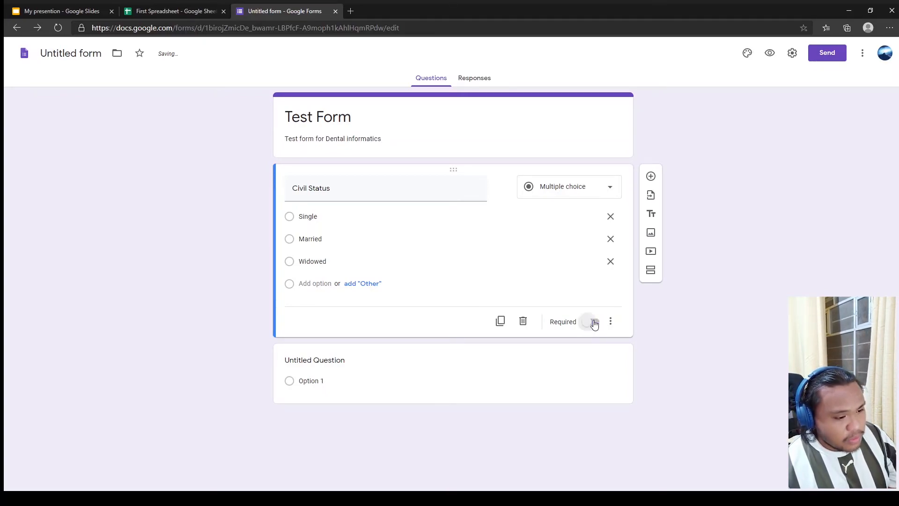
{"action": "left_click", "coordinate": [593, 323]}
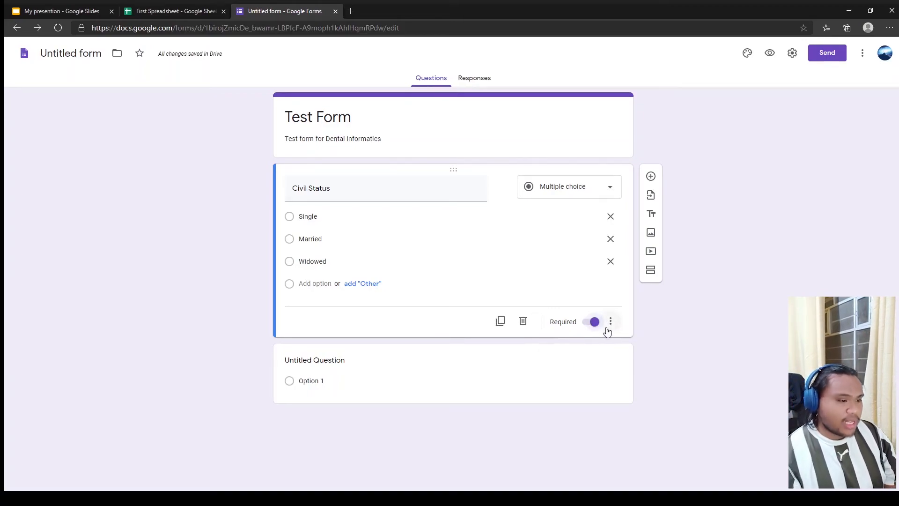
- Turn the untitled second question into "Gender" with the answer options Male and Female
{"action": "left_click", "coordinate": [371, 361]}
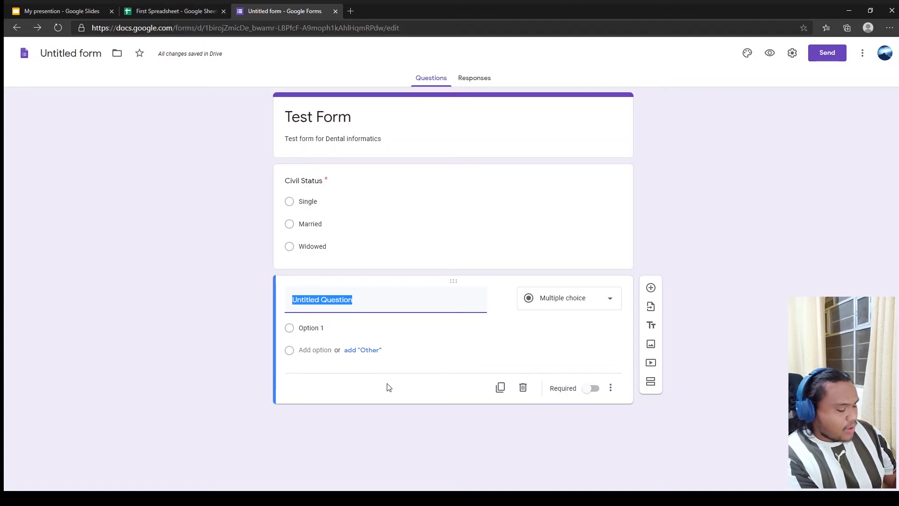
{"action": "type", "text": "Gender"}
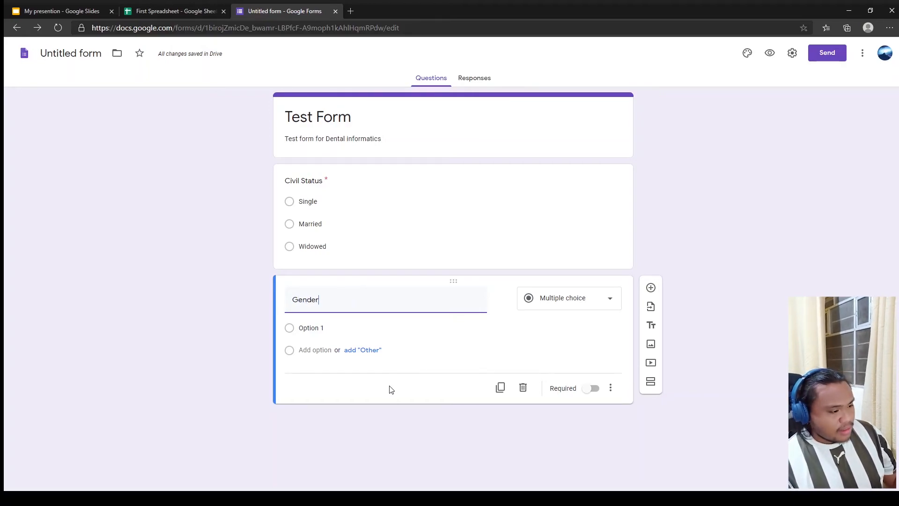
{"action": "left_click", "coordinate": [371, 327]}
{"action": "type", "text": "Male"}
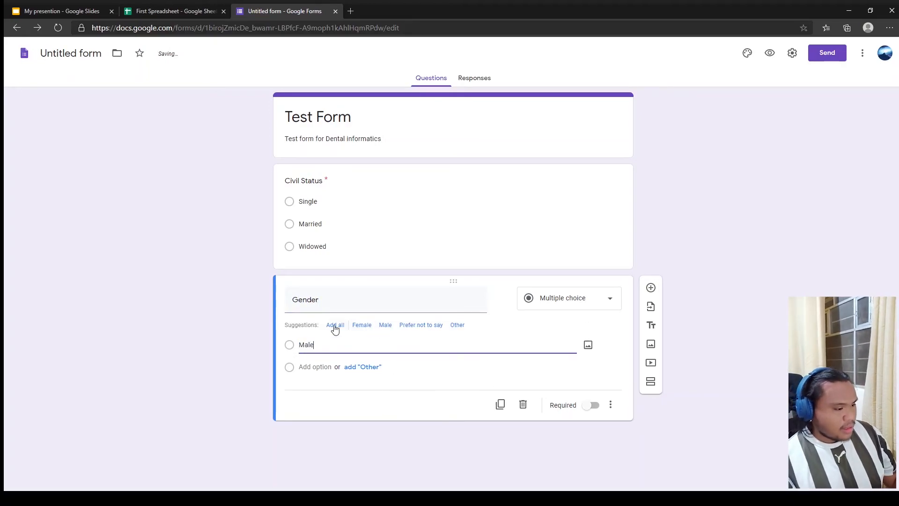
{"action": "left_click", "coordinate": [306, 366]}
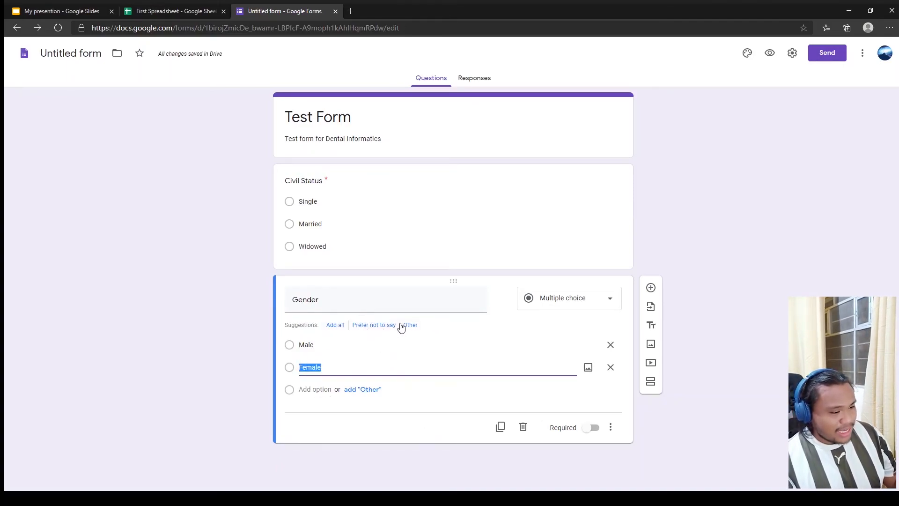
- Make the Gender question required, and go back to the Civil Status question
{"action": "left_click", "coordinate": [593, 433]}
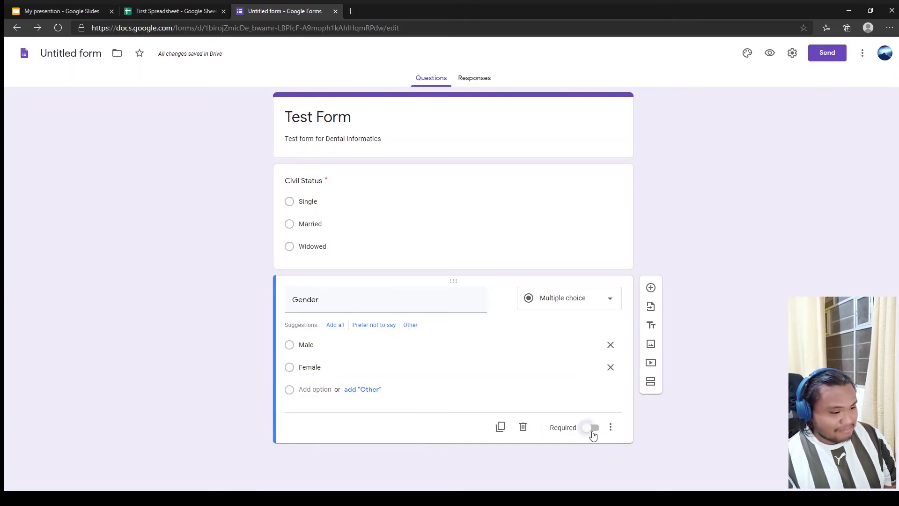
{"action": "left_click", "coordinate": [592, 429]}
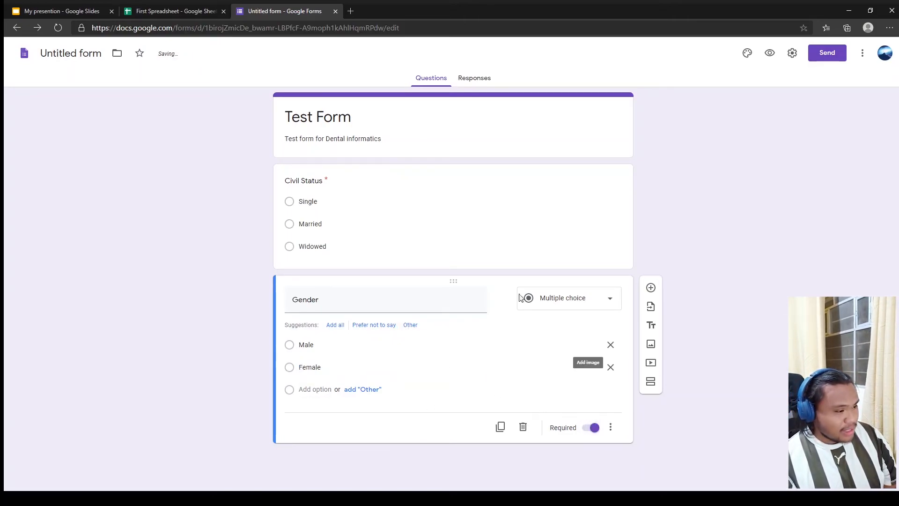
{"action": "left_click", "coordinate": [393, 223]}
{"action": "left_click", "coordinate": [445, 322]}
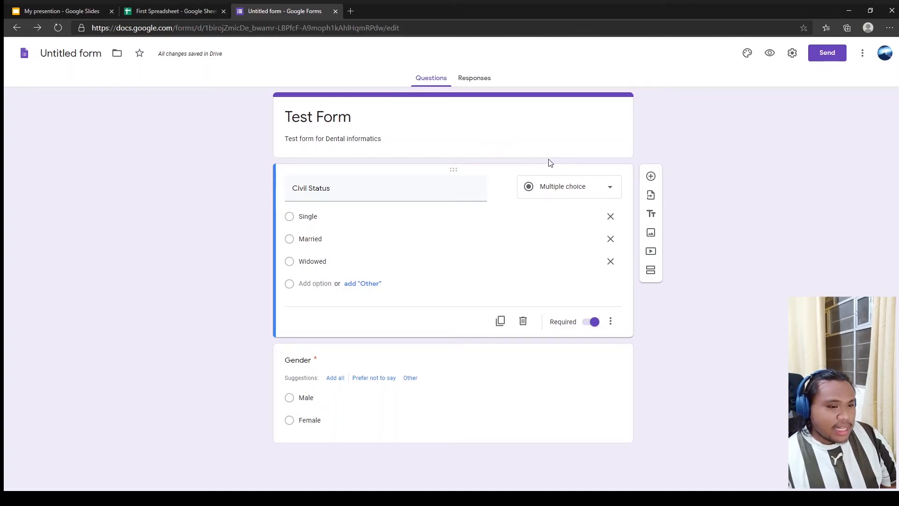
- Look through the form's sending options: email, link and embed HTML
{"action": "left_click", "coordinate": [827, 56]}
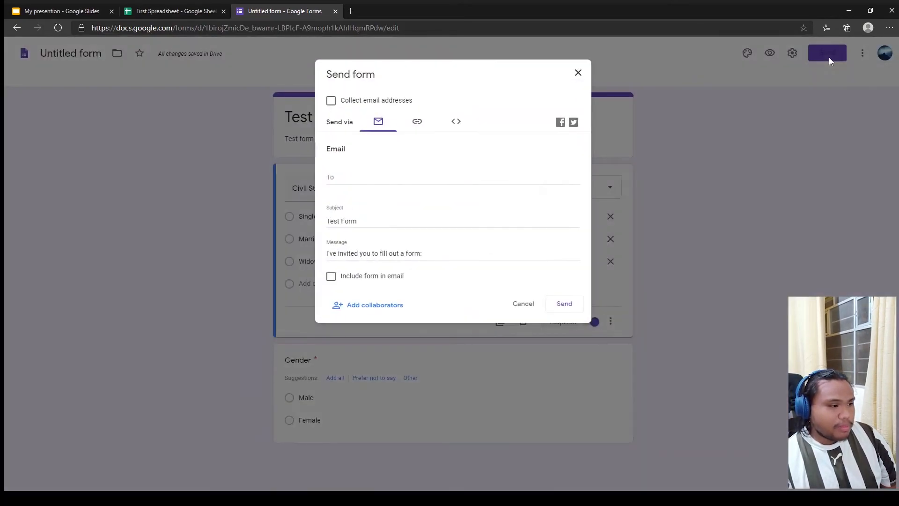
{"action": "left_click", "coordinate": [418, 126]}
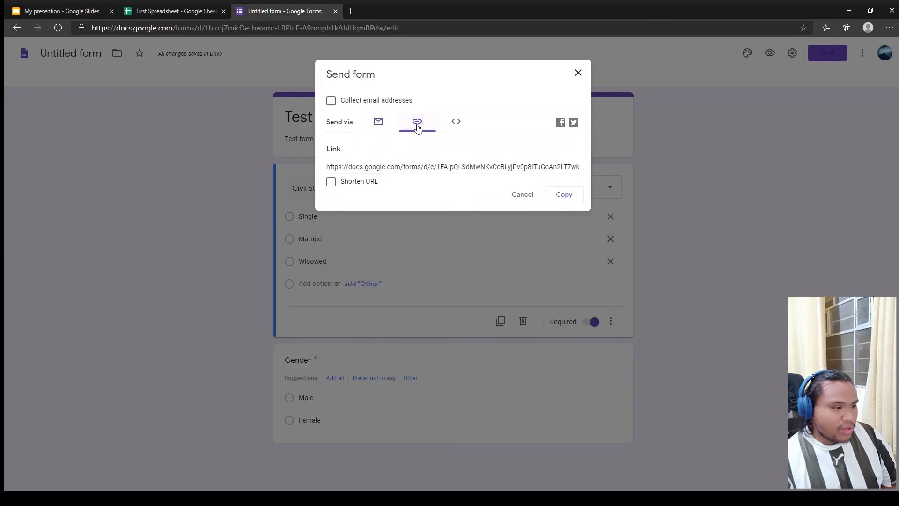
{"action": "left_click", "coordinate": [455, 122]}
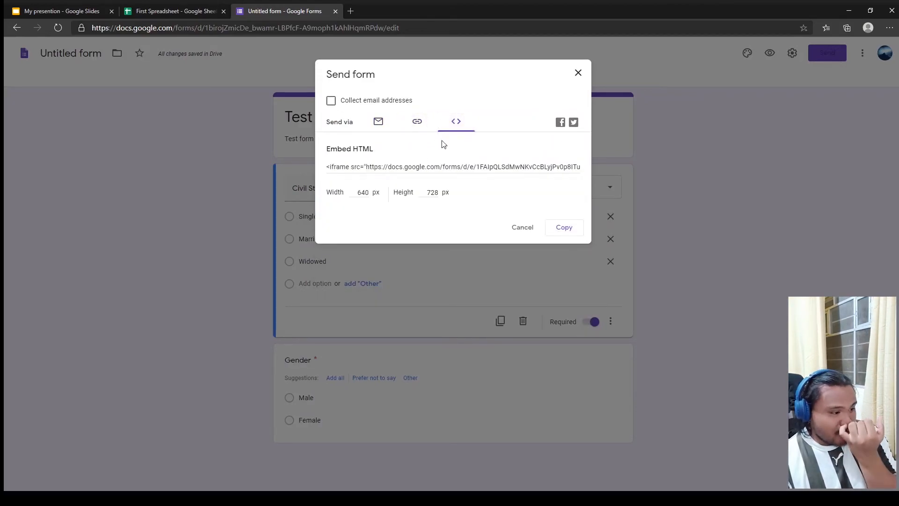
{"action": "left_click", "coordinate": [423, 167]}
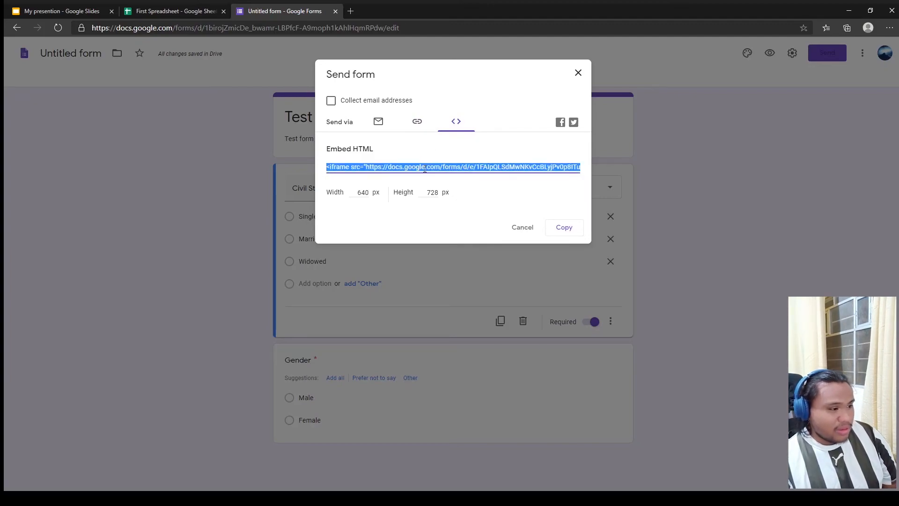
- Try shortening the form's share link, and close the sending options without copying it
{"action": "left_click", "coordinate": [417, 123]}
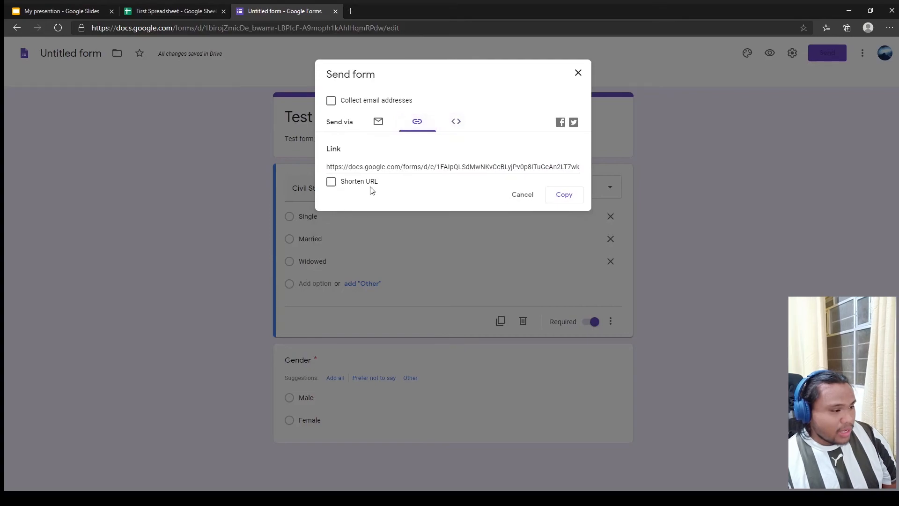
{"action": "left_click", "coordinate": [357, 183]}
{"action": "left_click", "coordinate": [357, 182]}
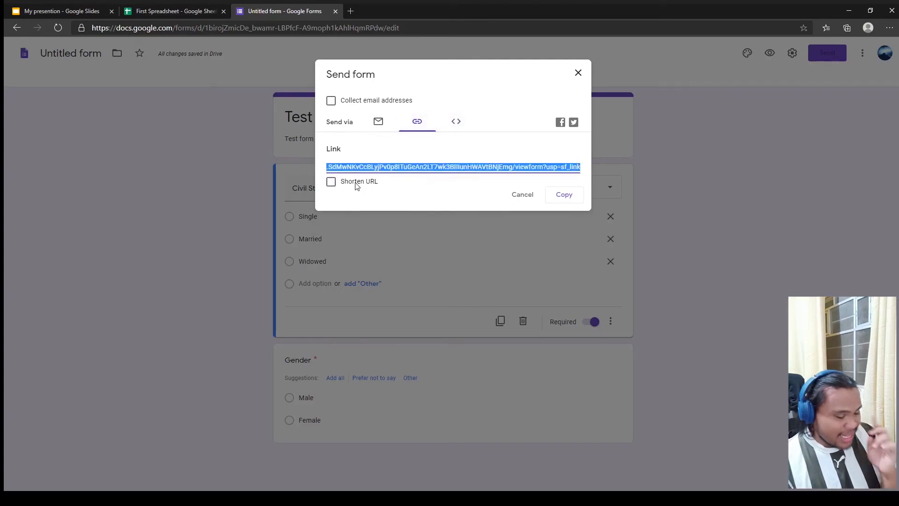
{"action": "left_click", "coordinate": [357, 184]}
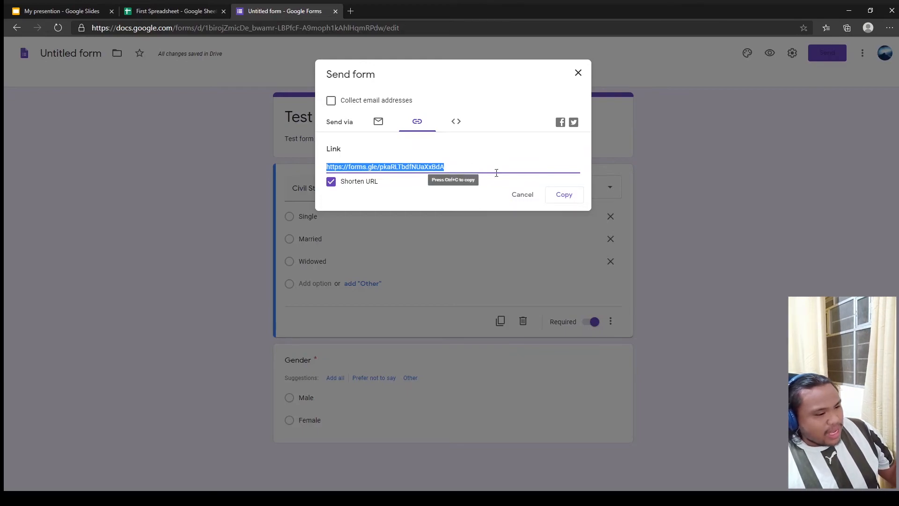
{"action": "left_click", "coordinate": [526, 196]}
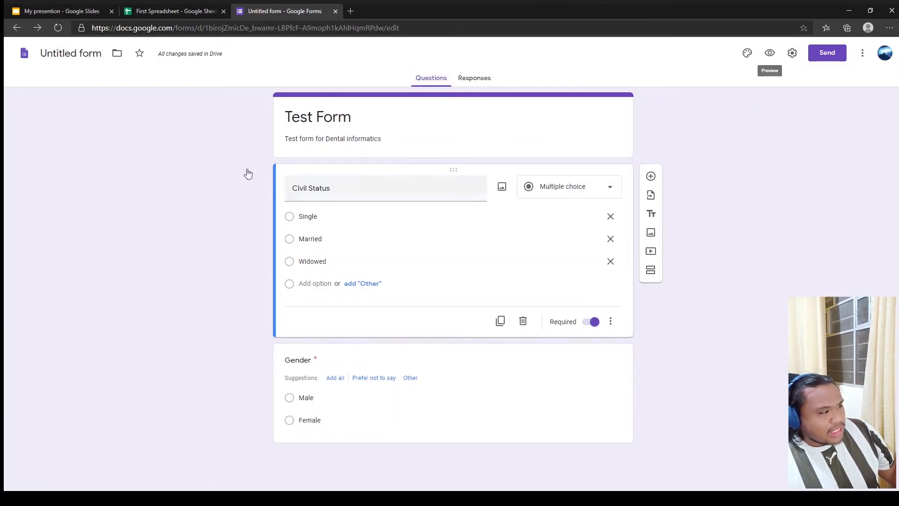
- Name the untitled form file "Test Form"
{"action": "left_click", "coordinate": [69, 48]}
{"action": "left_click", "coordinate": [74, 99]}
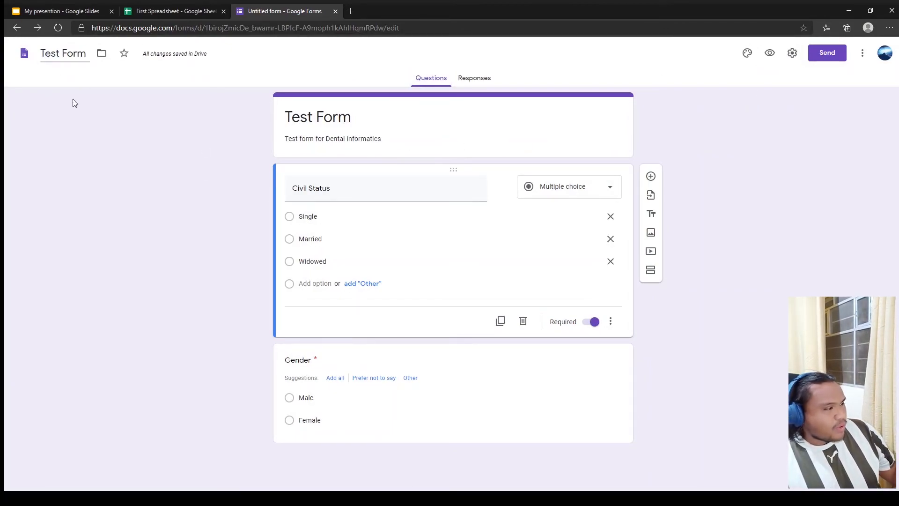
{"action": "left_click", "coordinate": [67, 54]}
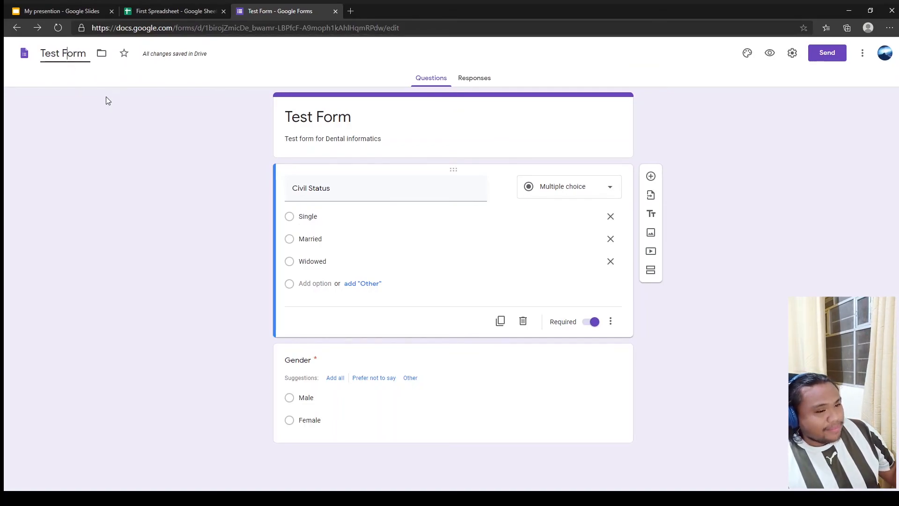
- Add the coloured pencils picture from the Work and School themes as the form's header image
{"action": "left_click", "coordinate": [748, 53]}
{"action": "left_click", "coordinate": [798, 149]}
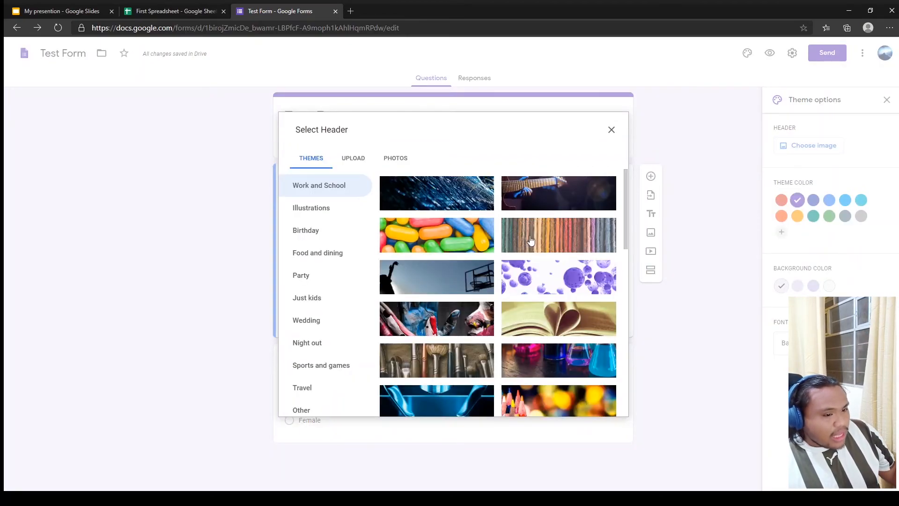
{"action": "scroll", "coordinate": [519, 244], "scroll_direction": "down", "scroll_amount": 1}
{"action": "scroll", "coordinate": [518, 244], "scroll_direction": "down", "scroll_amount": 4}
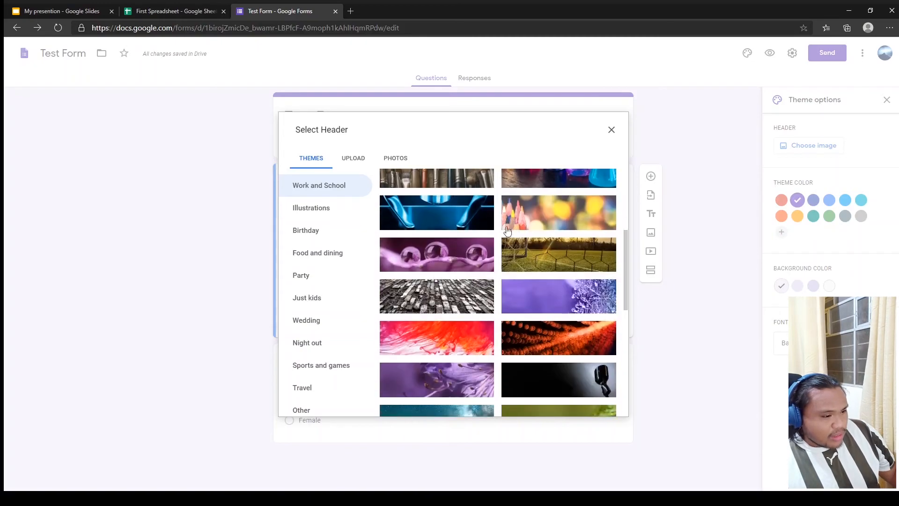
{"action": "left_click", "coordinate": [545, 224]}
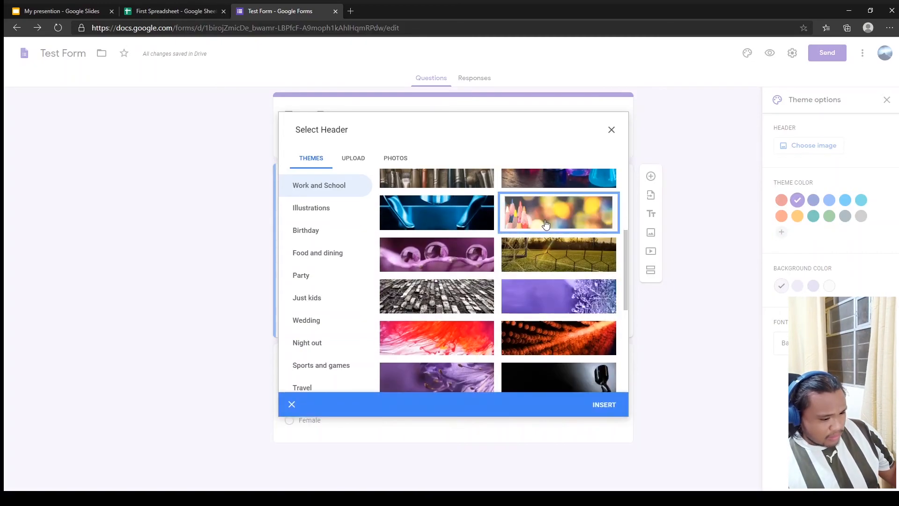
{"action": "left_click", "coordinate": [609, 406]}
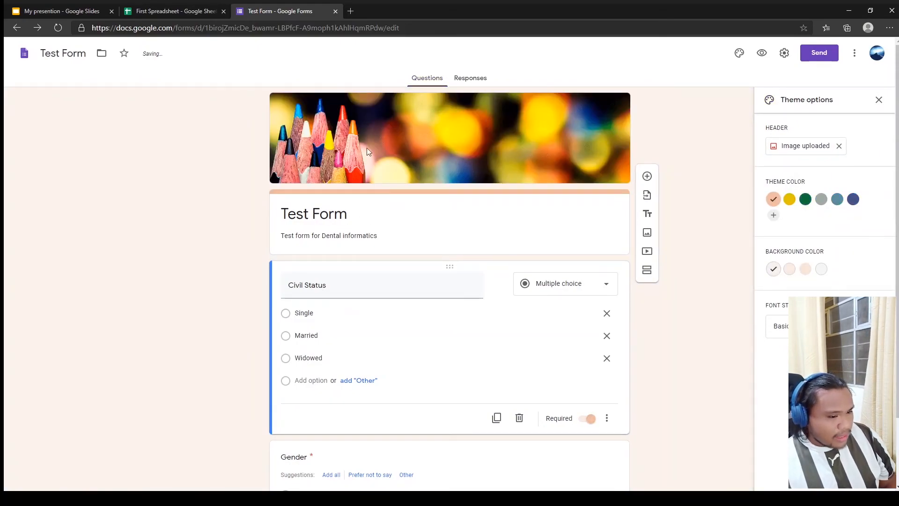
- Set the form's theme color to dark blue and its background color to the darkest grey-blue shade
{"action": "left_click", "coordinate": [853, 201]}
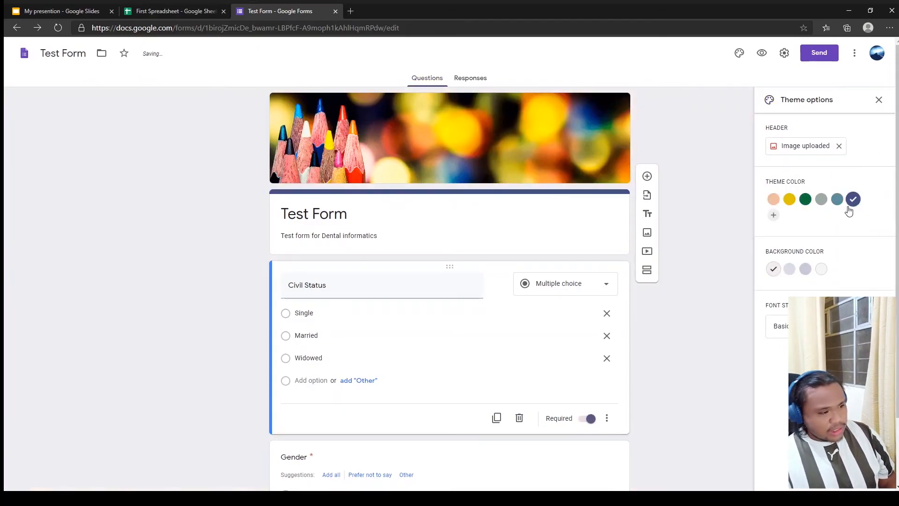
{"action": "scroll", "coordinate": [504, 280], "scroll_direction": "down", "scroll_amount": 2}
{"action": "scroll", "coordinate": [538, 269], "scroll_direction": "up", "scroll_amount": 2}
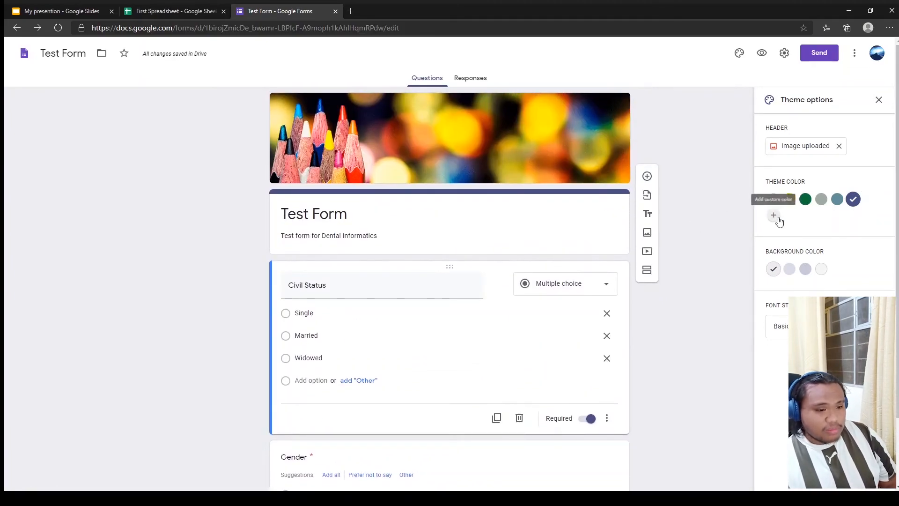
{"action": "left_click", "coordinate": [803, 270]}
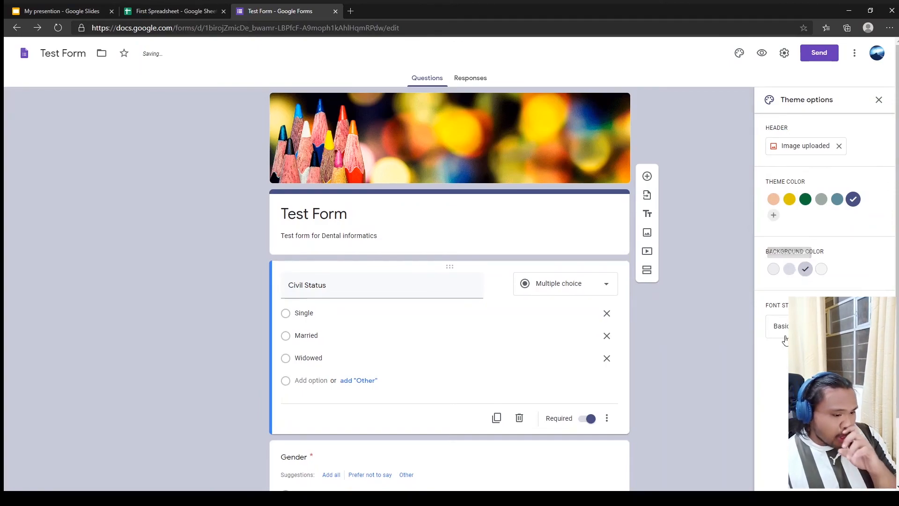
- Try the Decorative and Formal font styles on the form
{"action": "left_click", "coordinate": [814, 326]}
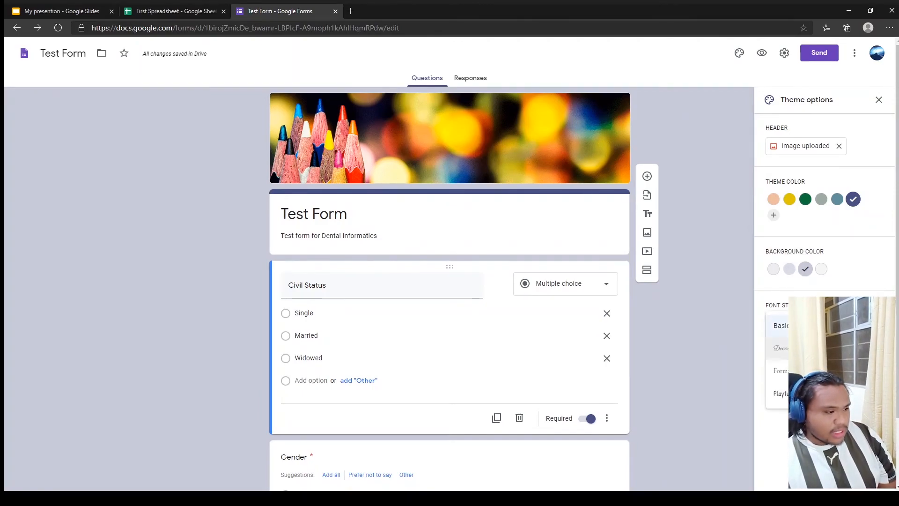
{"action": "left_click", "coordinate": [814, 348]}
{"action": "left_click", "coordinate": [815, 326]}
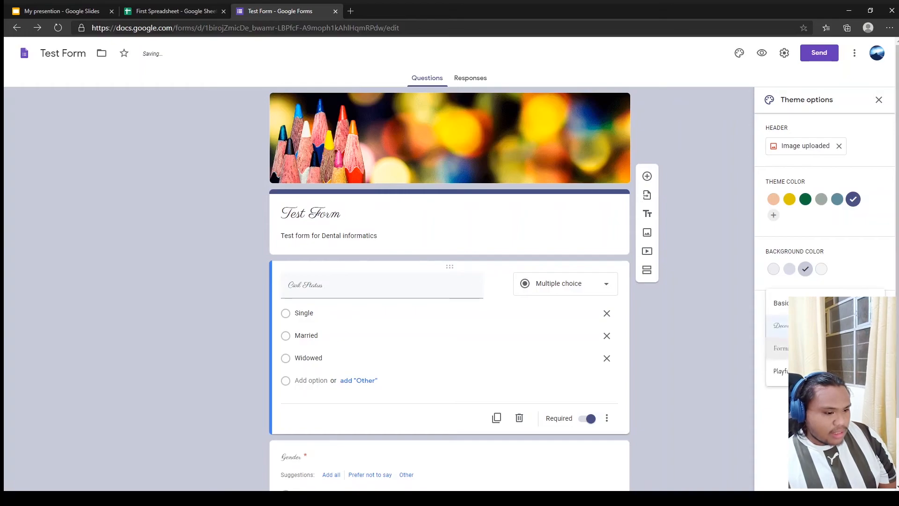
{"action": "left_click", "coordinate": [814, 348]}
- Set the form's font style to Playful, and preview the form as respondents get it
{"action": "left_click", "coordinate": [815, 326]}
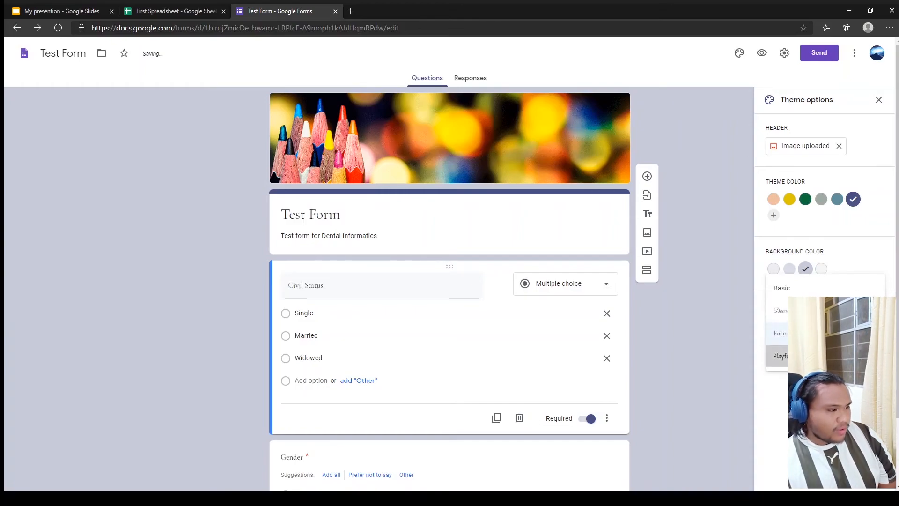
{"action": "left_click", "coordinate": [814, 355]}
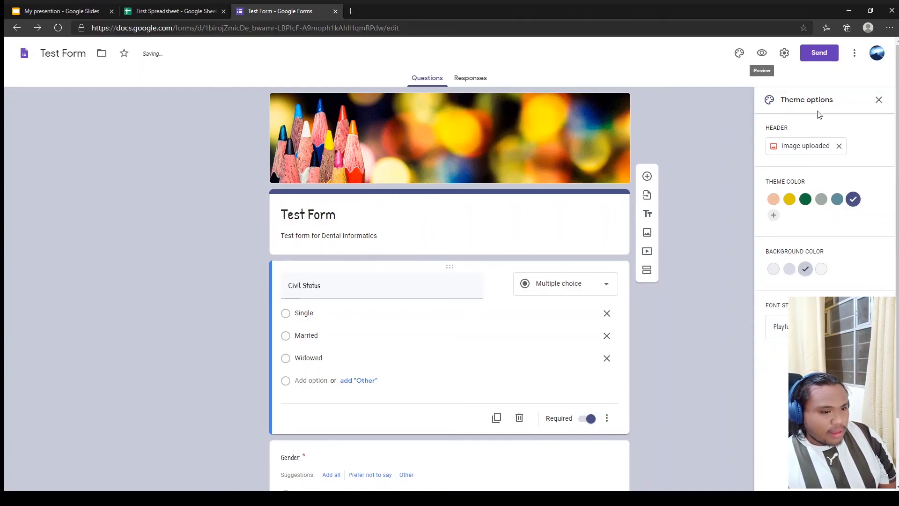
{"action": "left_click", "coordinate": [761, 55]}
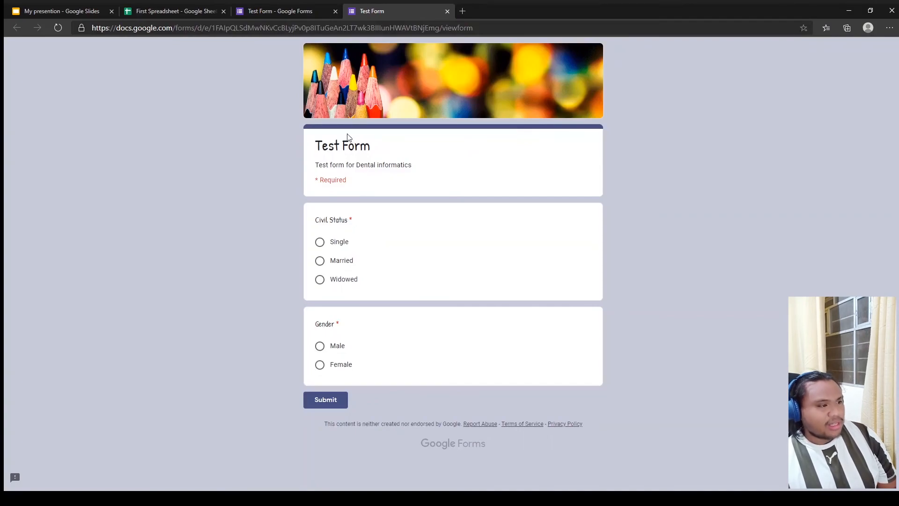
{"action": "middle_click", "coordinate": [409, 7]}
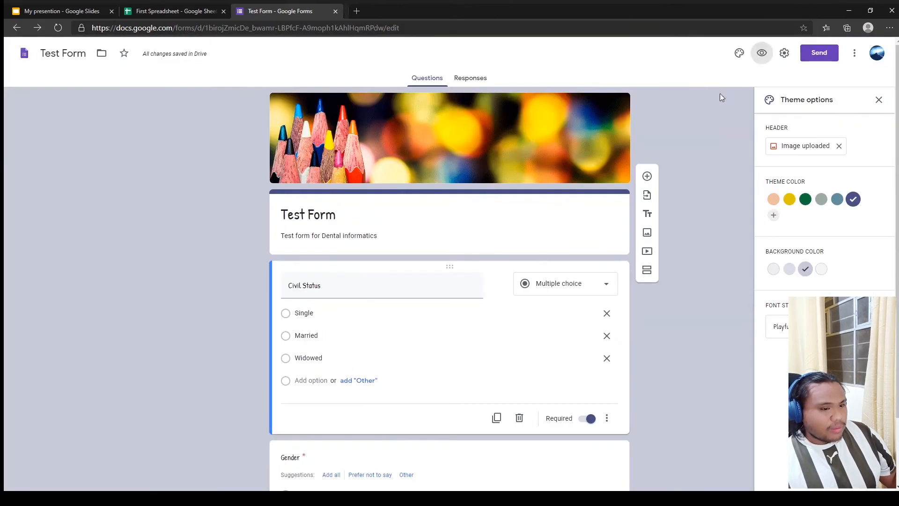
- Produce a shortened share link for sending the form
{"action": "left_click", "coordinate": [815, 54]}
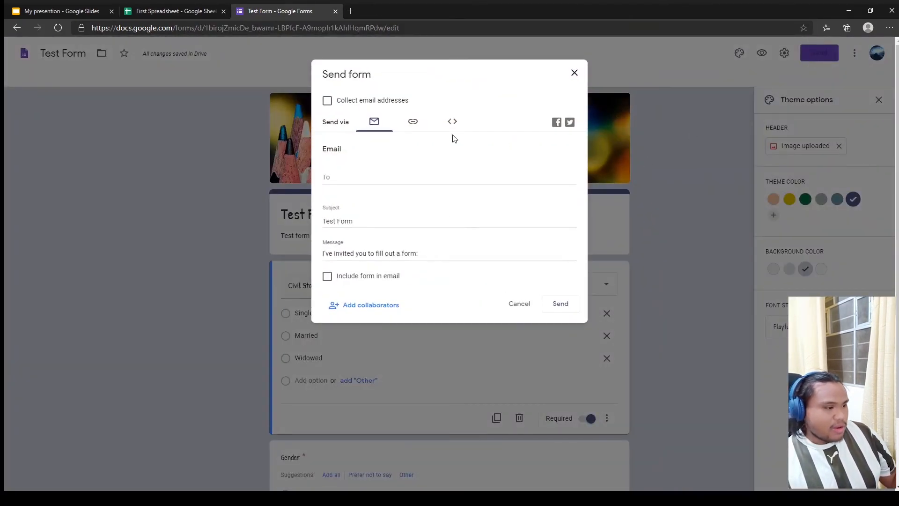
{"action": "left_click", "coordinate": [413, 121]}
{"action": "left_click", "coordinate": [352, 183]}
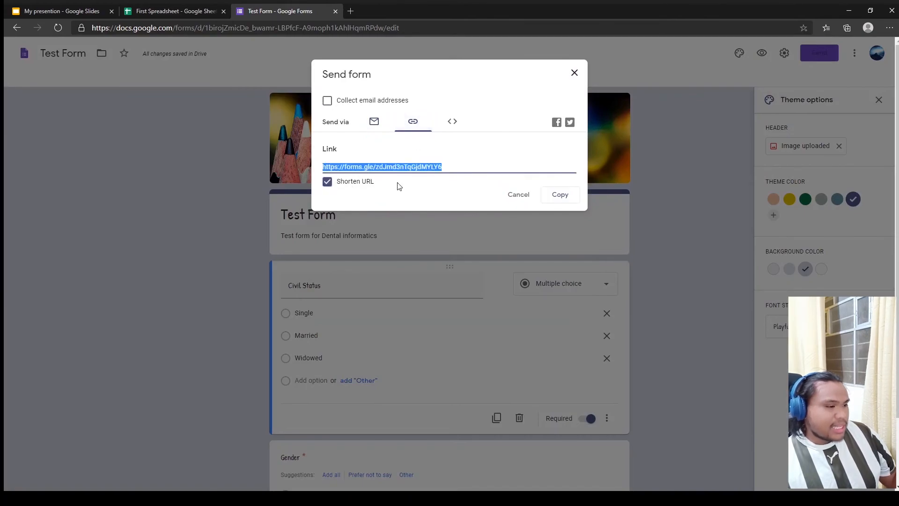
- Close the send options, preview the form, and submit a test response with Civil Status Single and Gender Male
{"action": "left_click", "coordinate": [518, 194]}
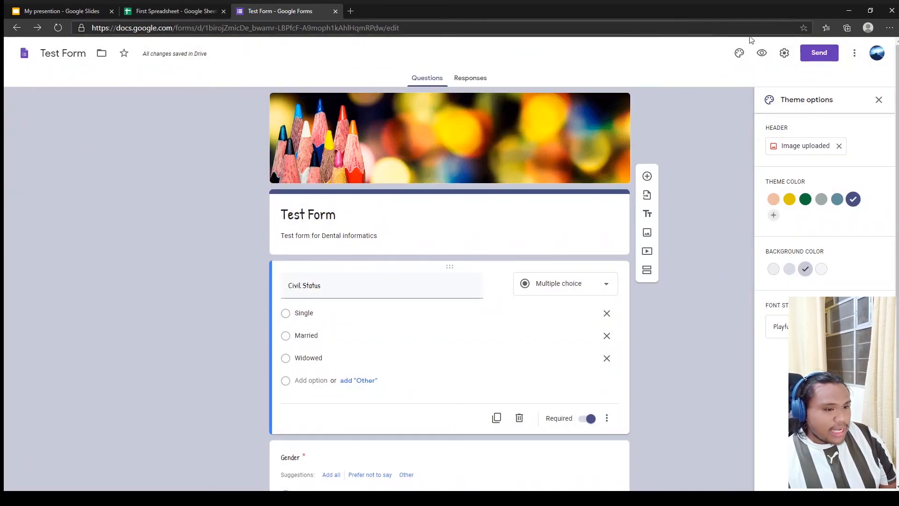
{"action": "left_click", "coordinate": [812, 56]}
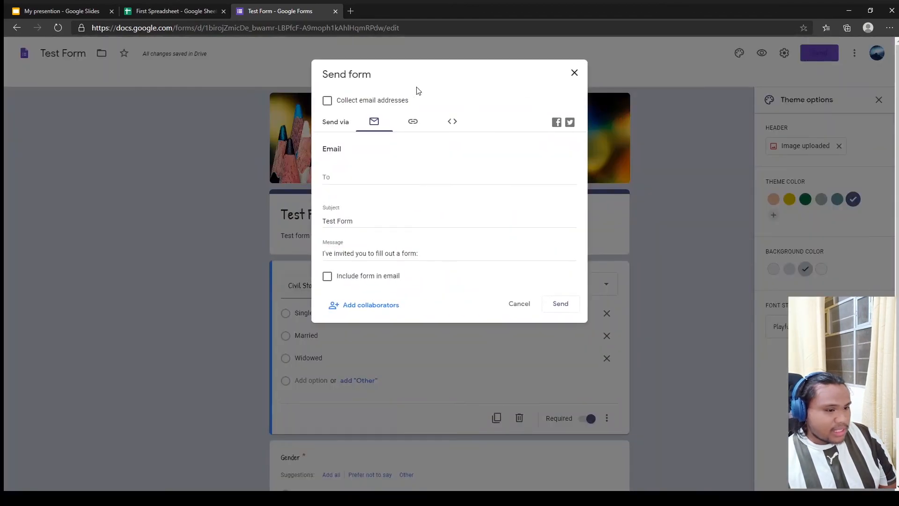
{"action": "left_click", "coordinate": [574, 73]}
{"action": "left_click", "coordinate": [762, 53]}
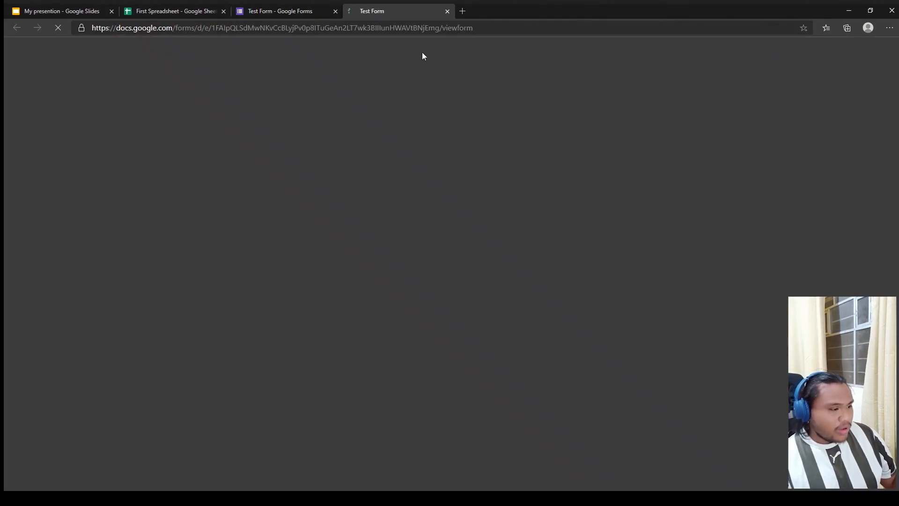
{"action": "left_click", "coordinate": [332, 244]}
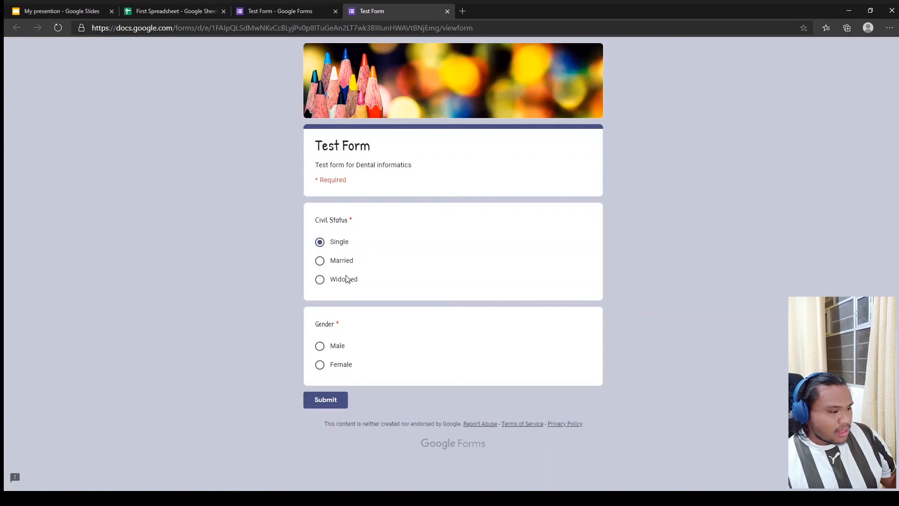
{"action": "left_click", "coordinate": [337, 346]}
{"action": "left_click", "coordinate": [325, 400]}
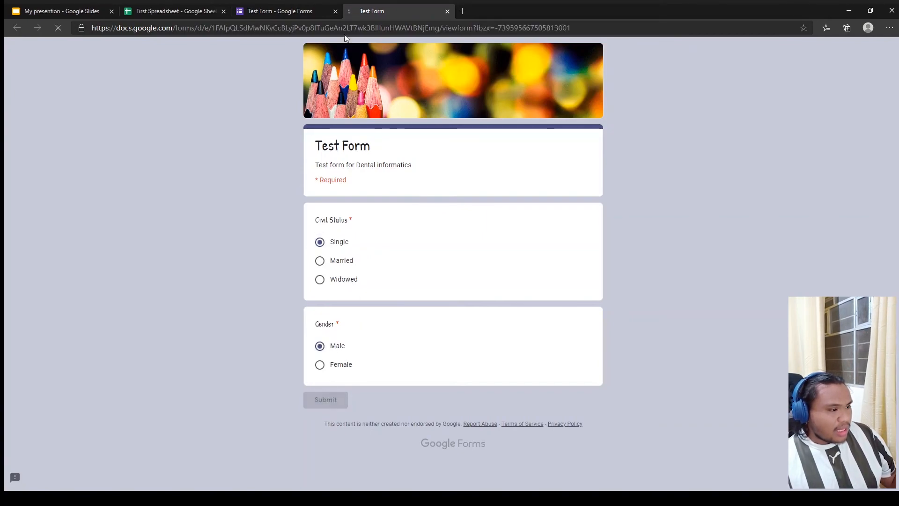
- Submit a second test response with Civil Status Married and Gender Female
{"action": "left_click", "coordinate": [302, 13]}
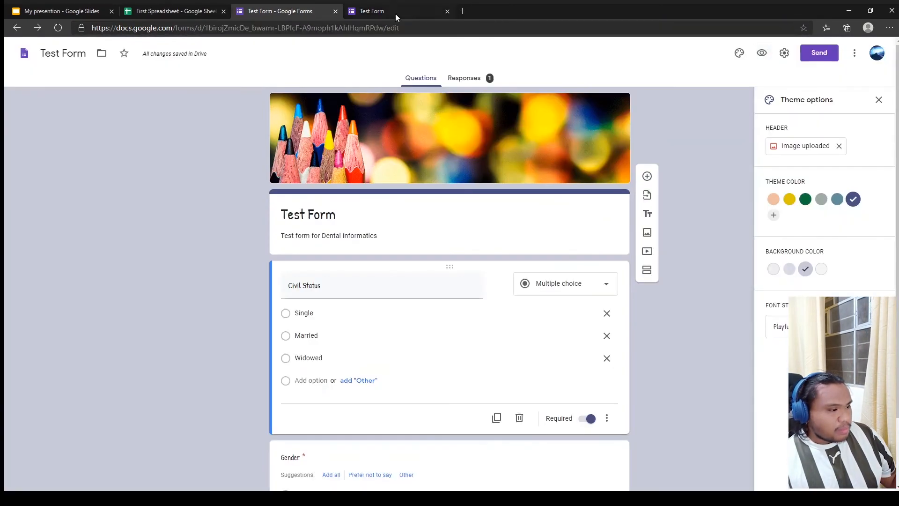
{"action": "left_click", "coordinate": [395, 14]}
{"action": "left_click", "coordinate": [363, 193]}
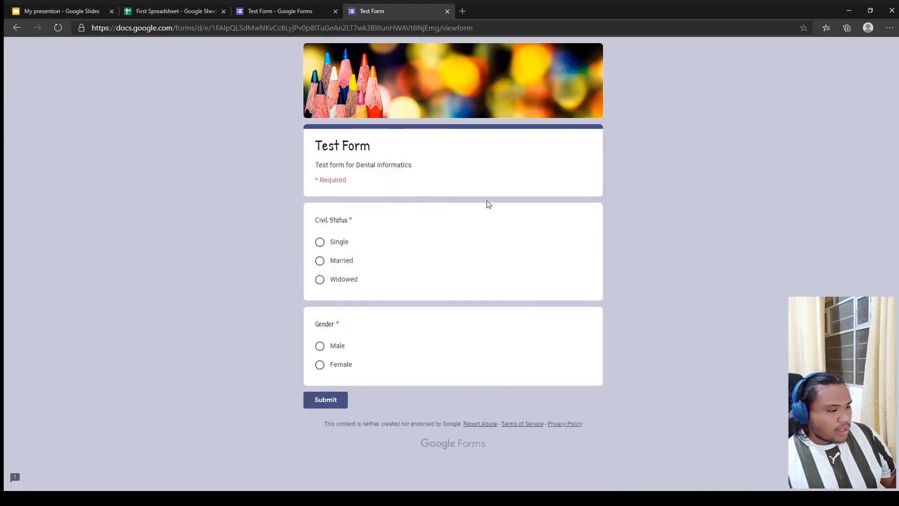
{"action": "left_click", "coordinate": [332, 242]}
{"action": "left_click", "coordinate": [334, 262]}
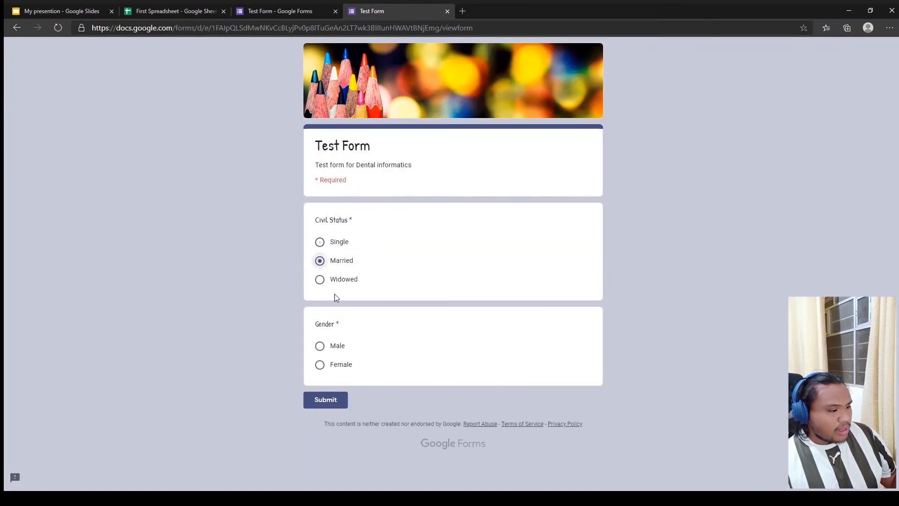
{"action": "left_click", "coordinate": [336, 348]}
{"action": "left_click", "coordinate": [337, 367]}
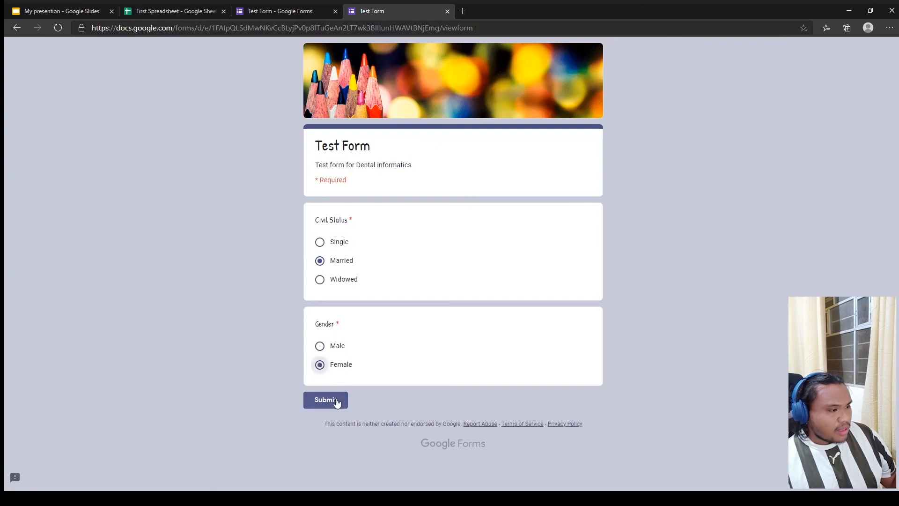
{"action": "left_click", "coordinate": [330, 401]}
- Submit a third test response with Civil Status Widowed and Gender Male
{"action": "left_click", "coordinate": [354, 193]}
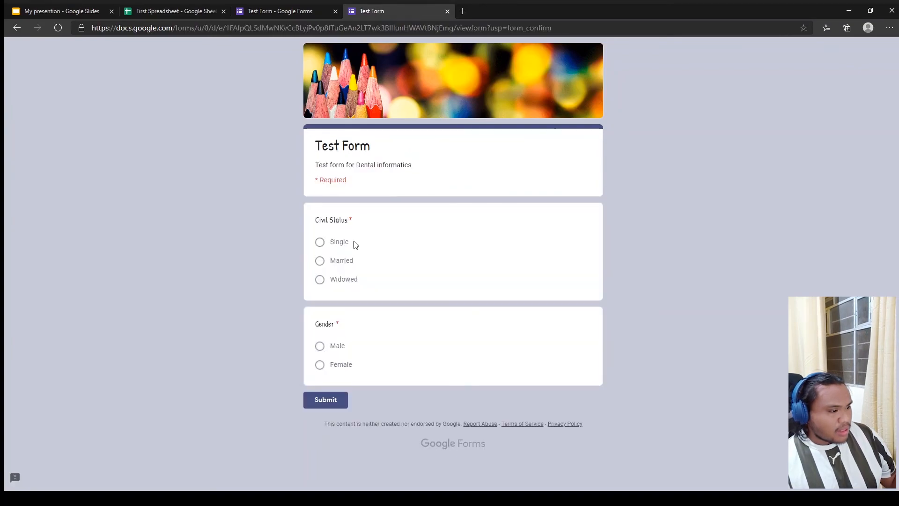
{"action": "left_click", "coordinate": [341, 281]}
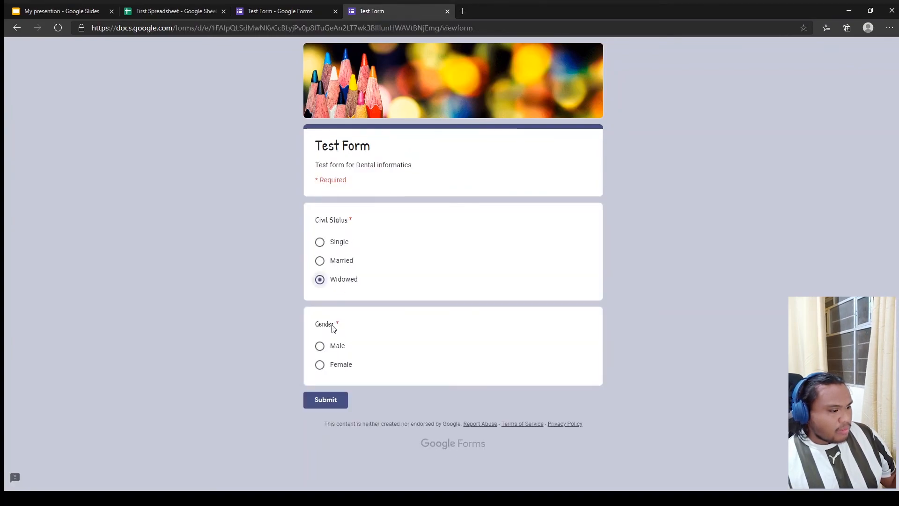
{"action": "left_click", "coordinate": [336, 350]}
{"action": "left_click", "coordinate": [333, 401]}
- Submit a fourth test response with Civil Status Single and Gender Male
{"action": "left_click", "coordinate": [342, 193]}
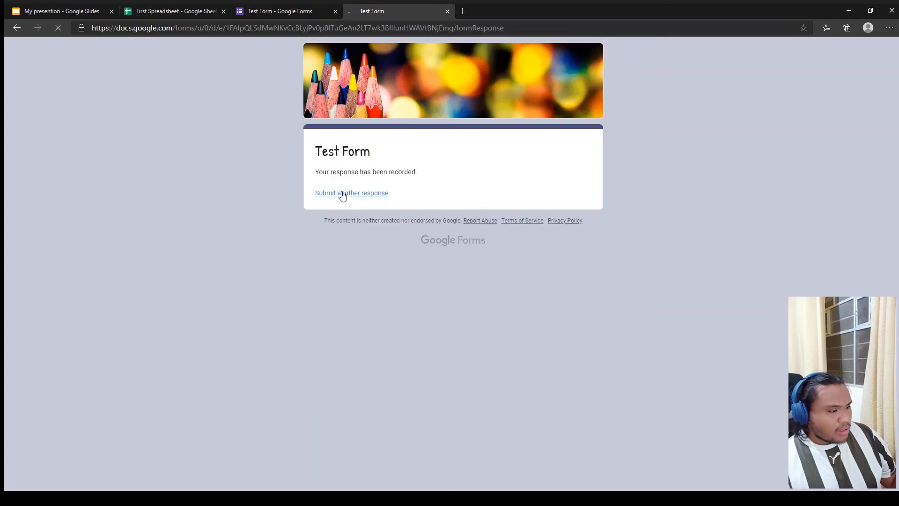
{"action": "left_click", "coordinate": [339, 242]}
{"action": "left_click", "coordinate": [337, 347]}
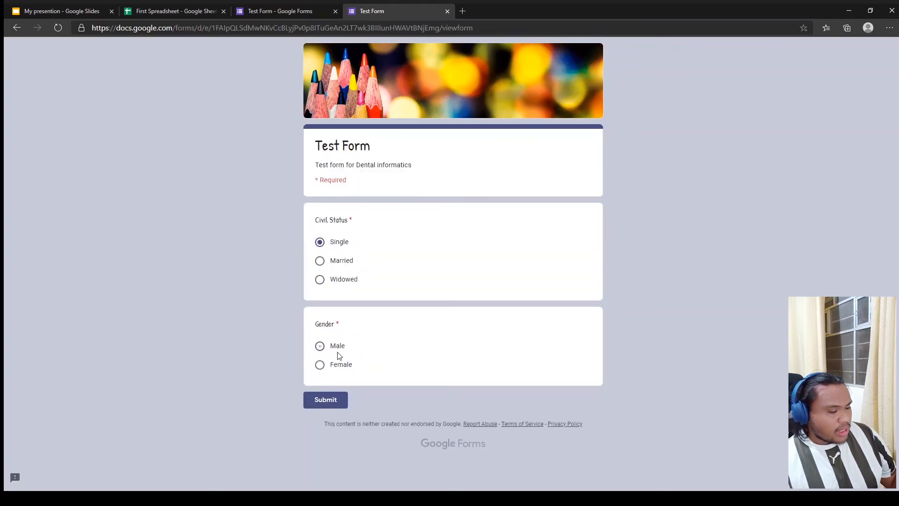
{"action": "left_click", "coordinate": [333, 401]}
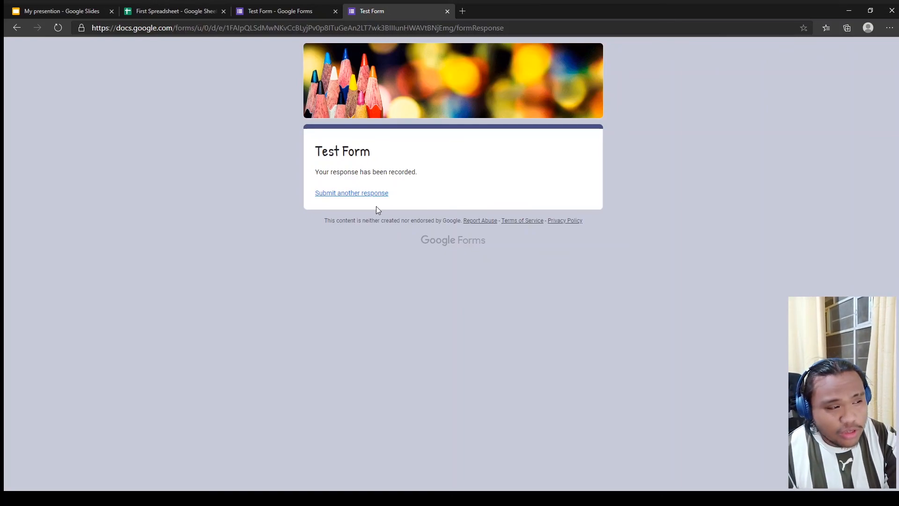
- In the form editor's general settings, limit respondents to 1 response and save the settings
{"action": "left_click", "coordinate": [305, 12]}
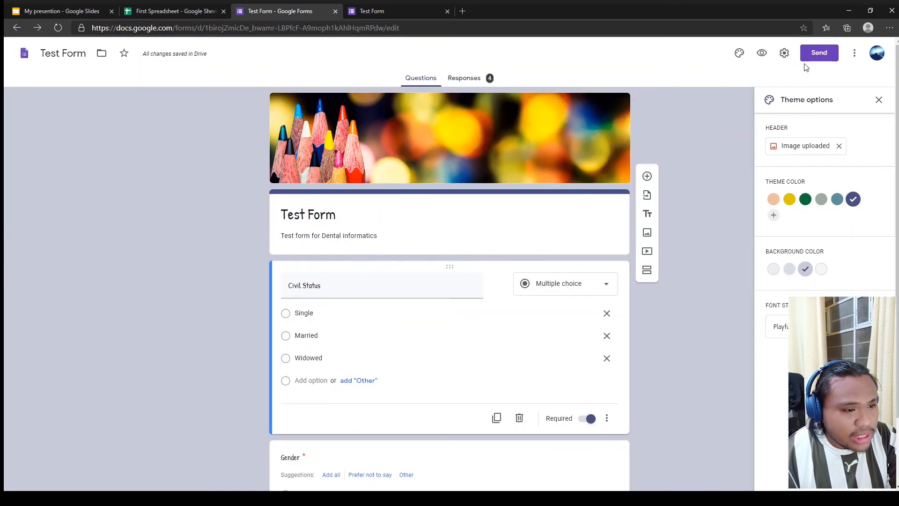
{"action": "left_click", "coordinate": [785, 53]}
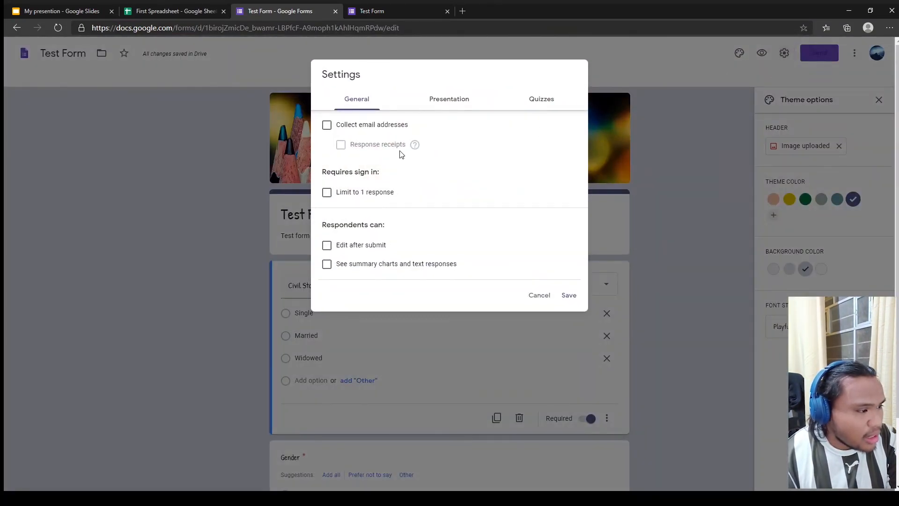
{"action": "mouse_move", "coordinate": [414, 147]}
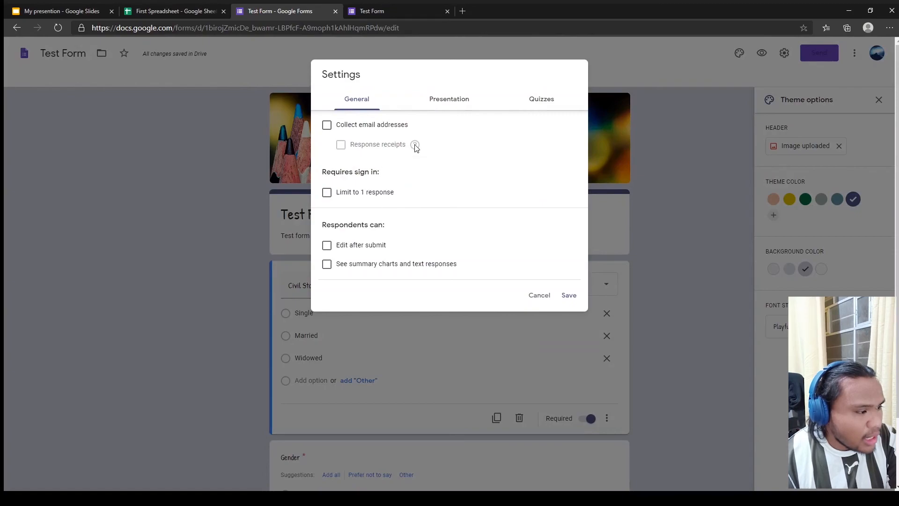
{"action": "left_click", "coordinate": [358, 194]}
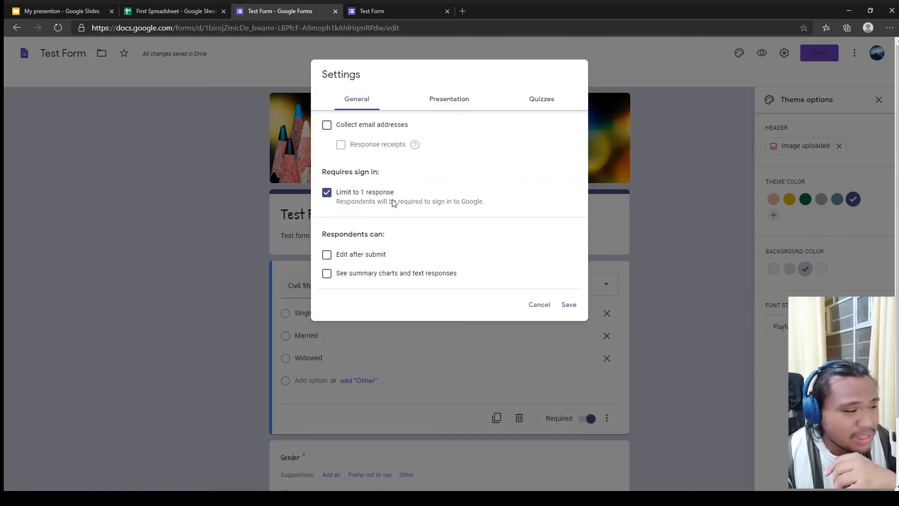
{"action": "left_click", "coordinate": [566, 305]}
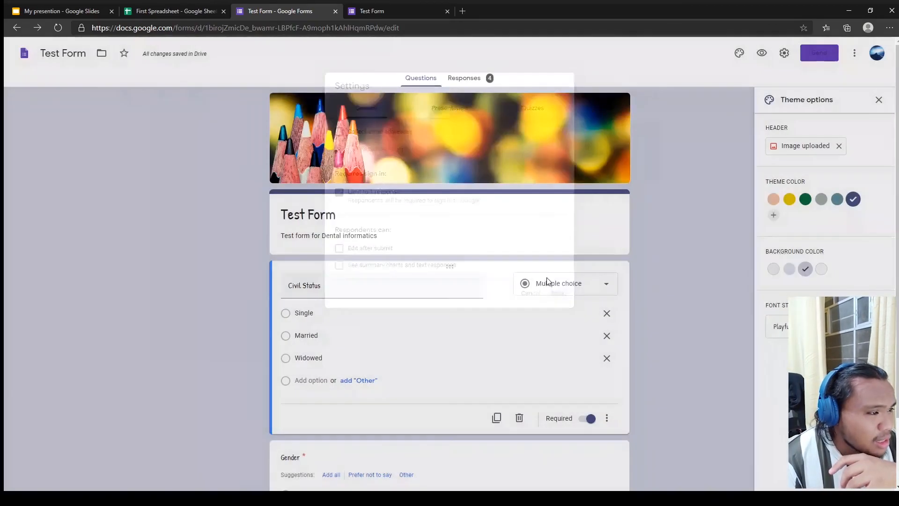
- Review the response summary charts for the Civil Status and Gender questions
{"action": "left_click", "coordinate": [464, 79]}
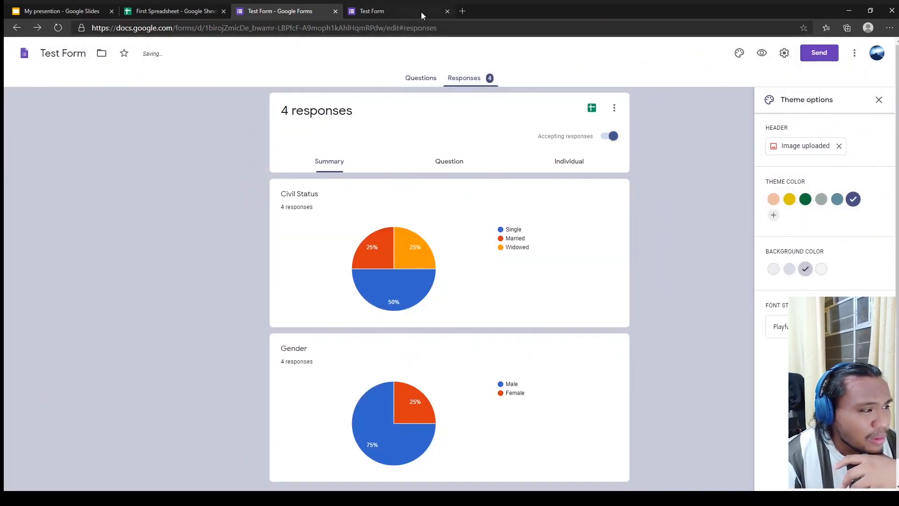
{"action": "left_click", "coordinate": [420, 12]}
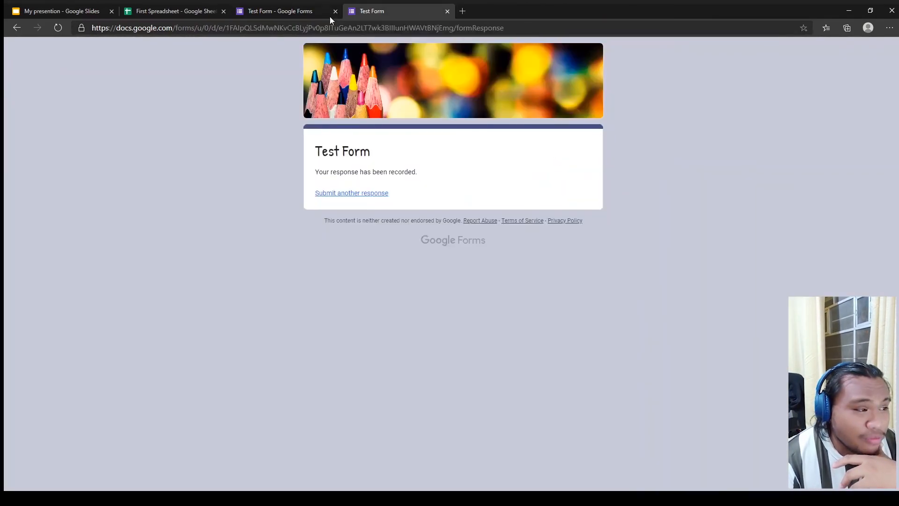
{"action": "left_click", "coordinate": [298, 10]}
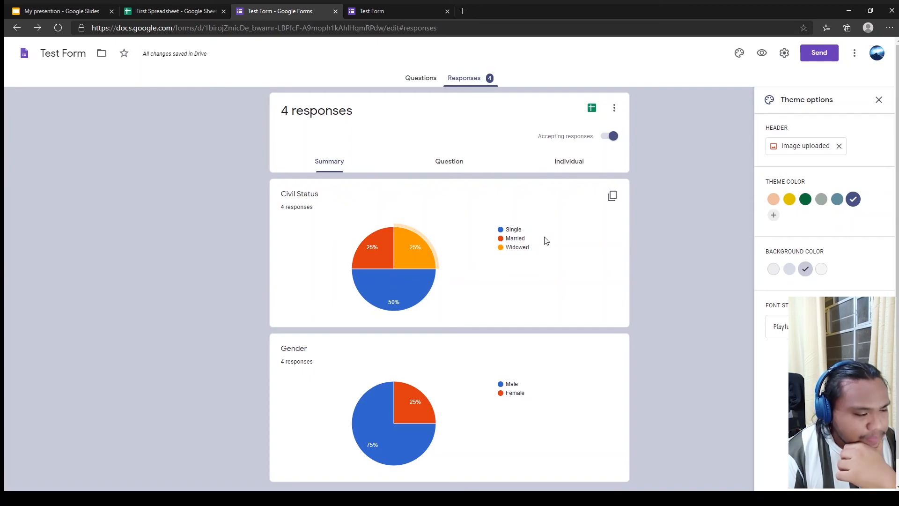
{"action": "scroll", "coordinate": [494, 253], "scroll_direction": "down", "scroll_amount": 1}
{"action": "scroll", "coordinate": [492, 252], "scroll_direction": "up", "scroll_amount": 1}
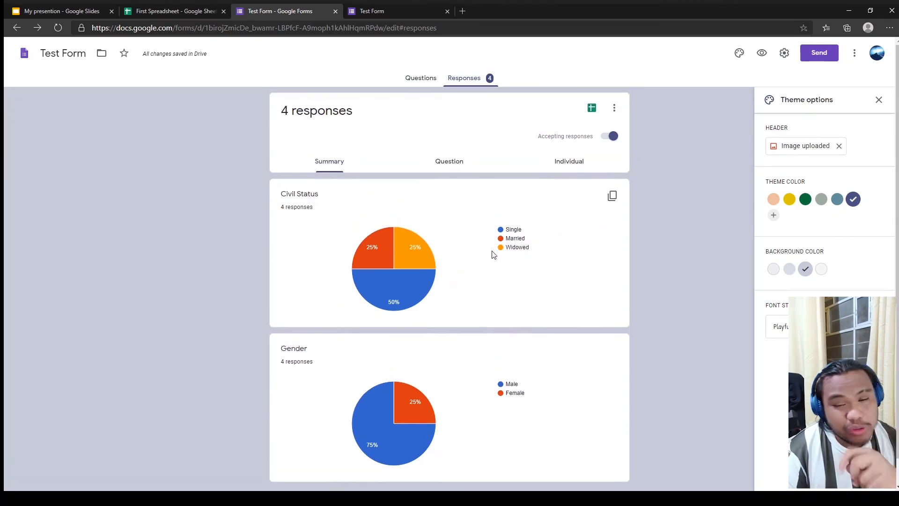